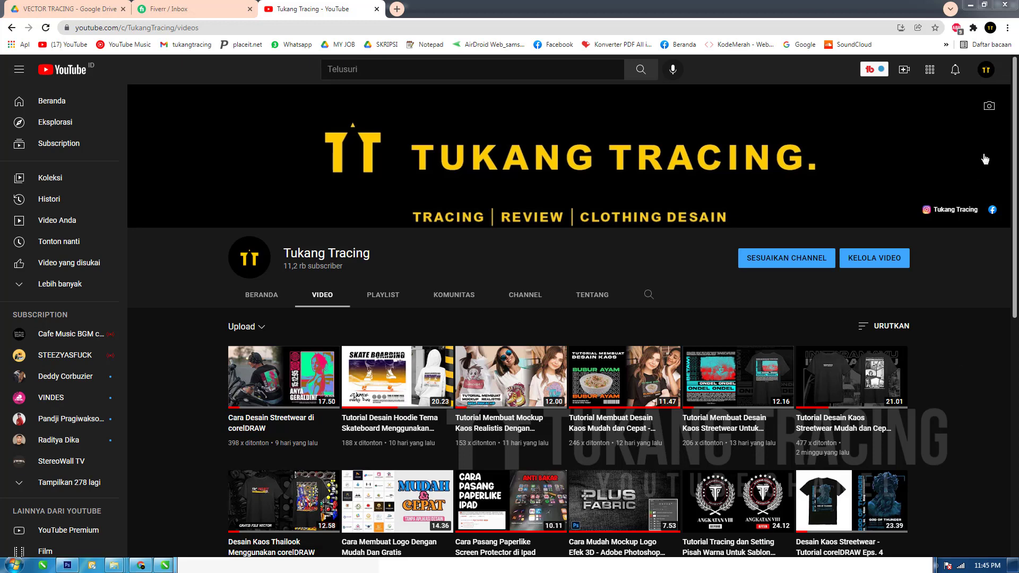
{"action": "left_click_drag", "start_coordinate": [1014, 152], "coordinate": [1012, 168]}
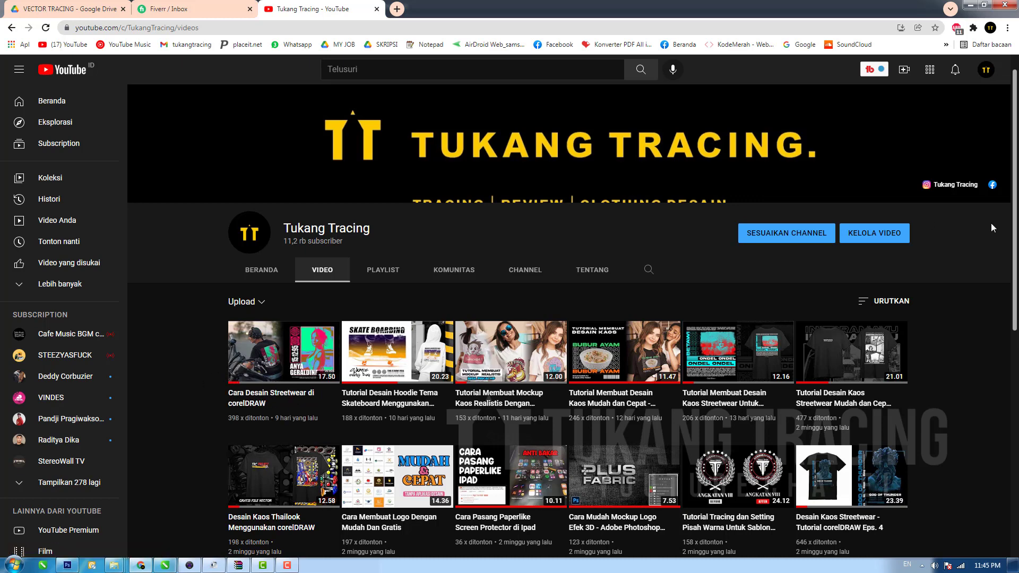
{"action": "left_click_drag", "start_coordinate": [1013, 216], "coordinate": [1016, 186]}
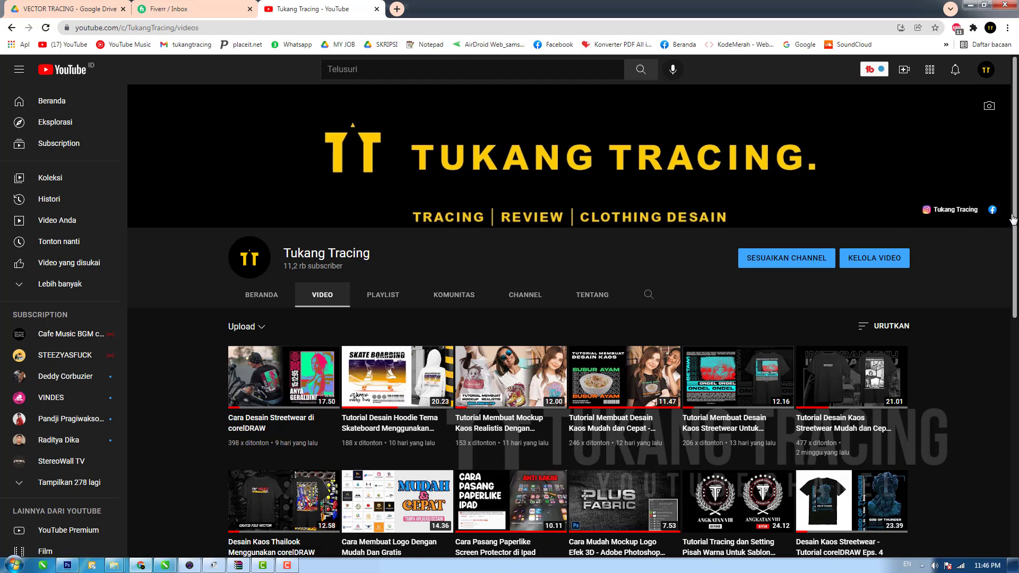
{"action": "mouse_move", "coordinate": [1015, 233]}
{"action": "left_mouse_down"}
{"action": "mouse_move", "coordinate": [1014, 201]}
{"action": "mouse_move", "coordinate": [1014, 213]}
{"action": "left_mouse_up"}
Step: Switch to CorelDRAW and look over the streetwear reference designs arranged around the blank page
{"action": "left_click", "coordinate": [165, 565]}
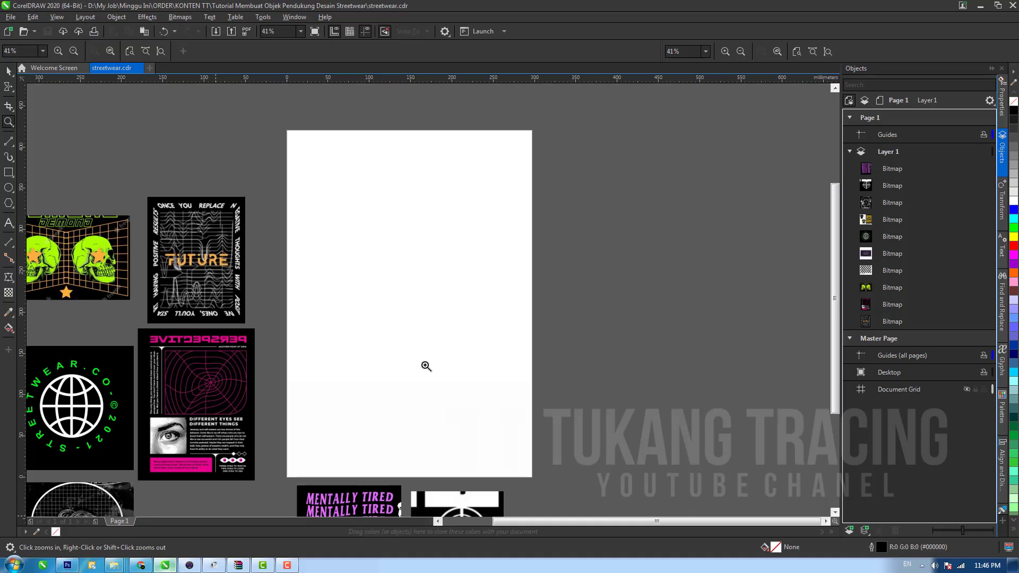
{"action": "key", "text": "h"}
{"action": "left_click_drag", "start_coordinate": [412, 357], "coordinate": [550, 318]}
{"action": "left_click_drag", "start_coordinate": [259, 303], "coordinate": [348, 295]}
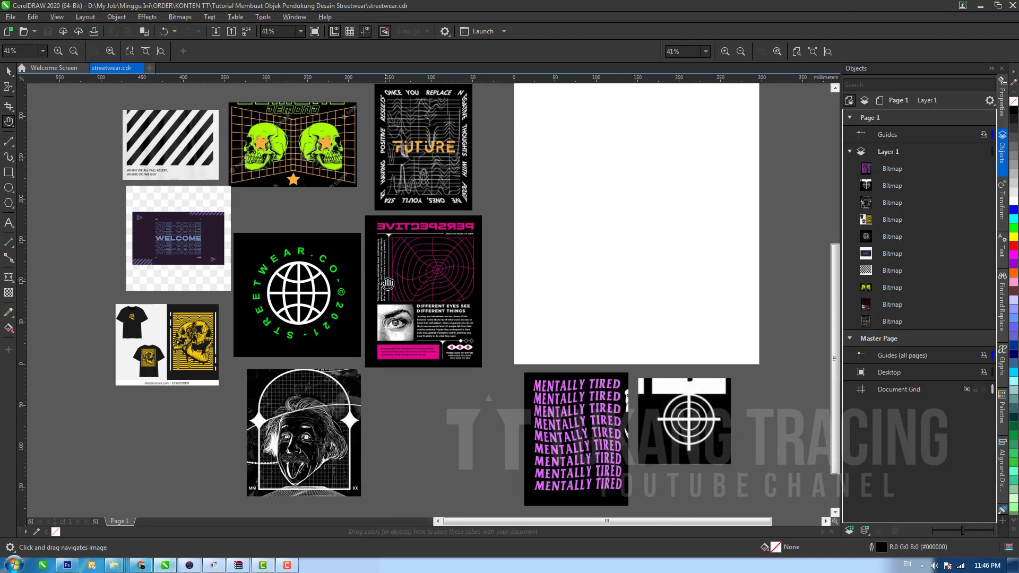
{"action": "left_click_drag", "start_coordinate": [414, 297], "coordinate": [389, 304]}
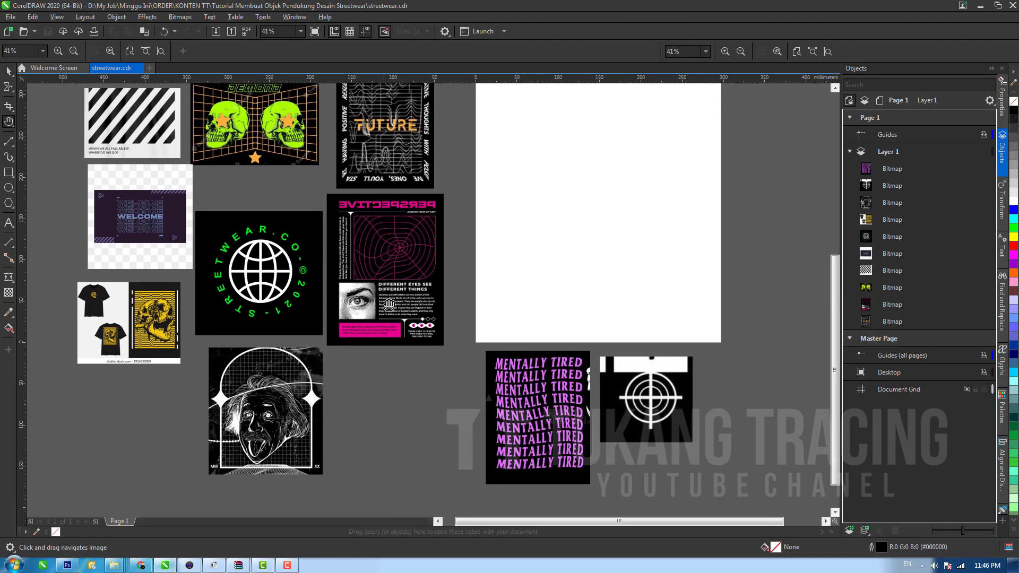
{"action": "left_click_drag", "start_coordinate": [427, 441], "coordinate": [406, 400]}
{"action": "mouse_move", "coordinate": [353, 382]}
{"action": "left_mouse_down"}
{"action": "mouse_move", "coordinate": [374, 375]}
{"action": "mouse_move", "coordinate": [346, 387]}
{"action": "left_mouse_up"}
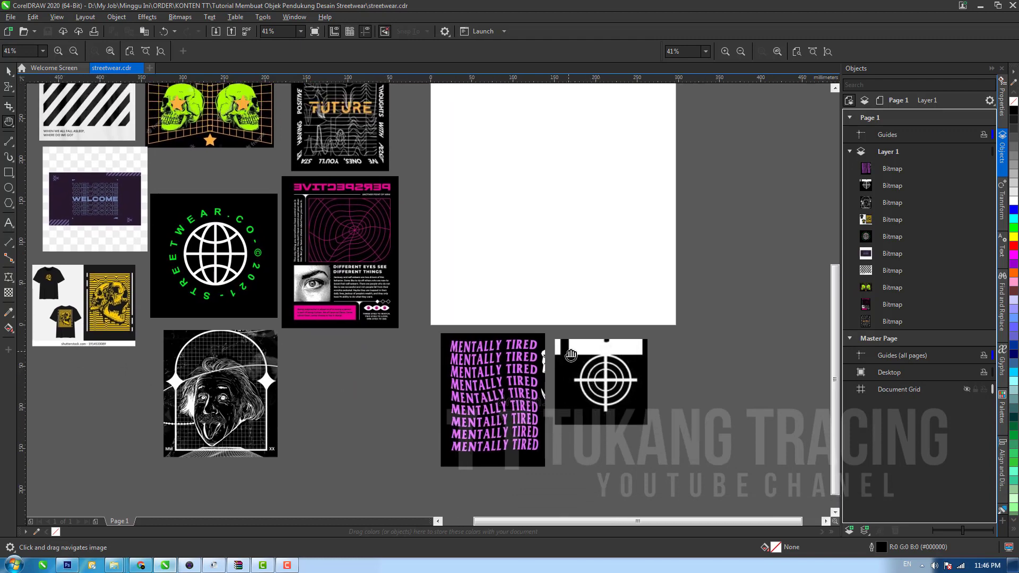
{"action": "mouse_move", "coordinate": [188, 274]}
{"action": "left_mouse_down"}
{"action": "mouse_move", "coordinate": [224, 322]}
{"action": "mouse_move", "coordinate": [245, 292]}
{"action": "left_mouse_up"}
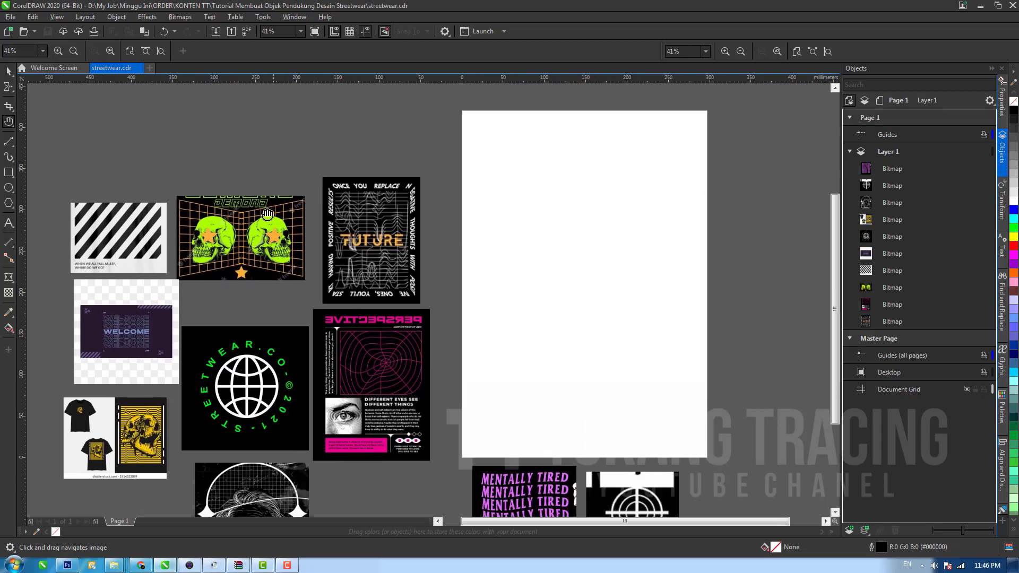
{"action": "left_click", "coordinate": [140, 564]}
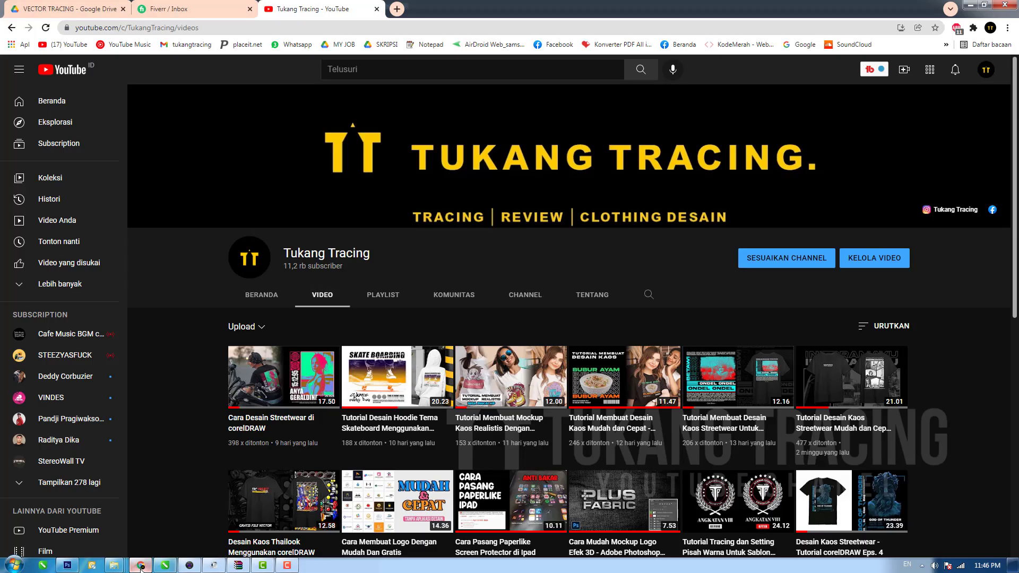
{"action": "left_click", "coordinate": [141, 565]}
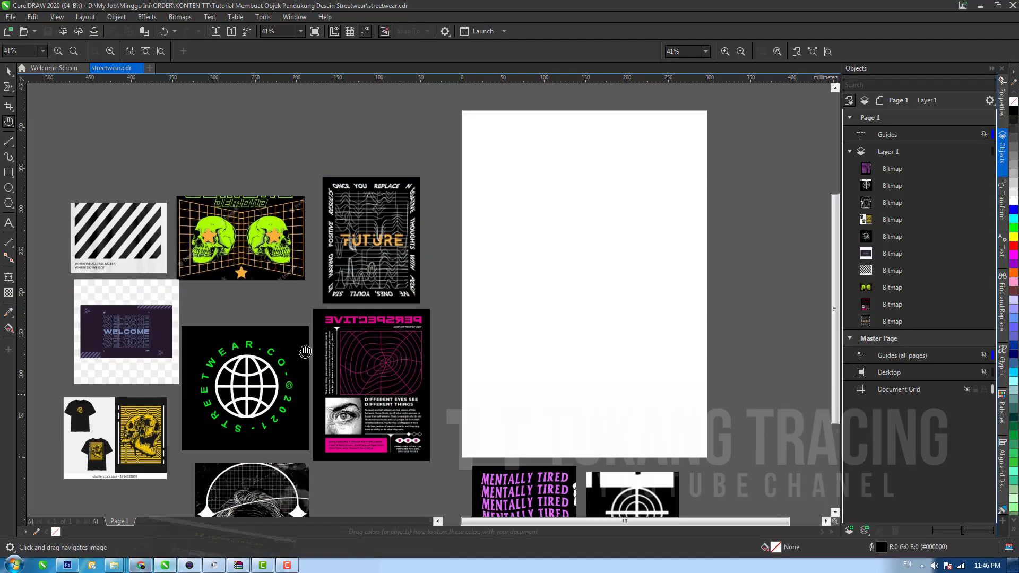
{"action": "left_click_drag", "start_coordinate": [296, 344], "coordinate": [319, 309]}
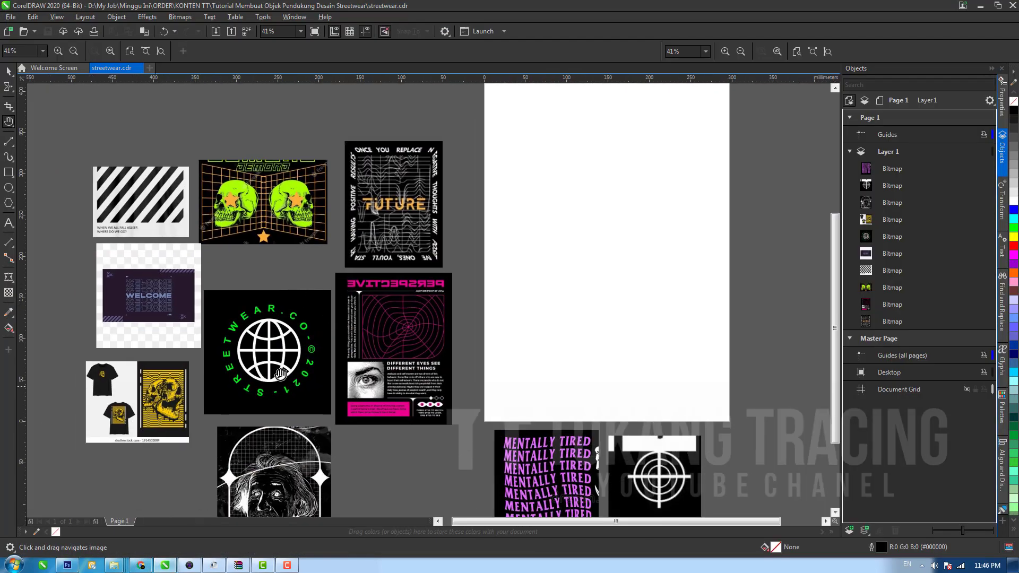
{"action": "mouse_move", "coordinate": [284, 378]}
{"action": "left_mouse_down"}
{"action": "mouse_move", "coordinate": [311, 329]}
{"action": "mouse_move", "coordinate": [373, 402]}
{"action": "left_mouse_up"}
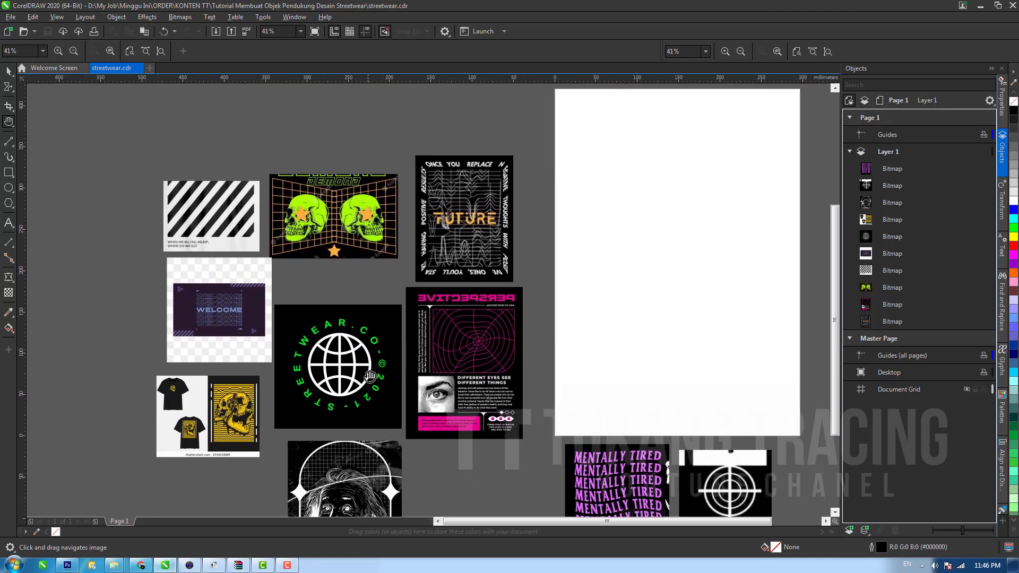
{"action": "left_click_drag", "start_coordinate": [355, 364], "coordinate": [387, 378]}
Step: Move the reference bitmap with the white globe and green circular text onto the blank page
{"action": "key", "text": "space"}
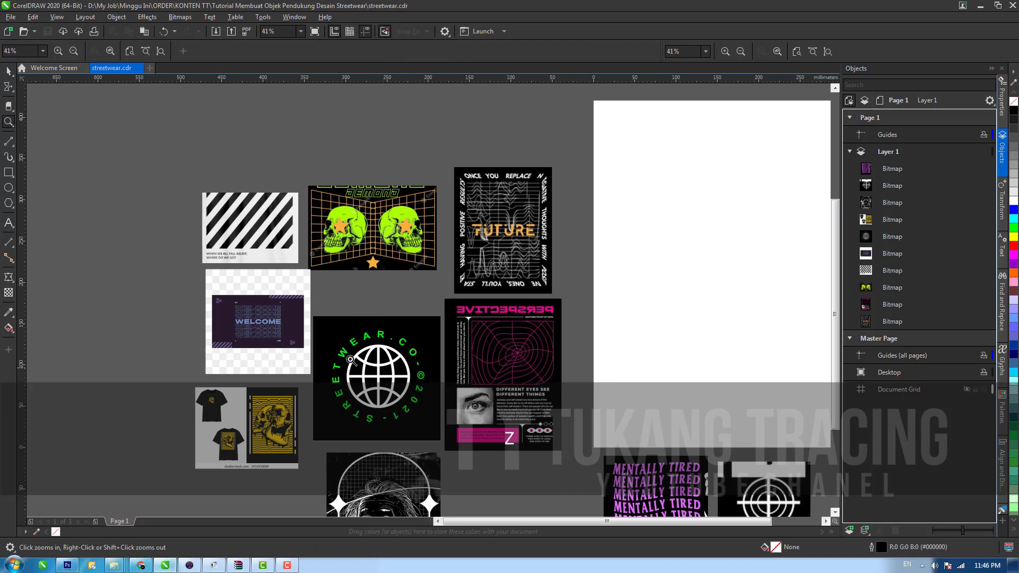
{"action": "key", "text": "space"}
{"action": "left_click", "coordinate": [360, 377]}
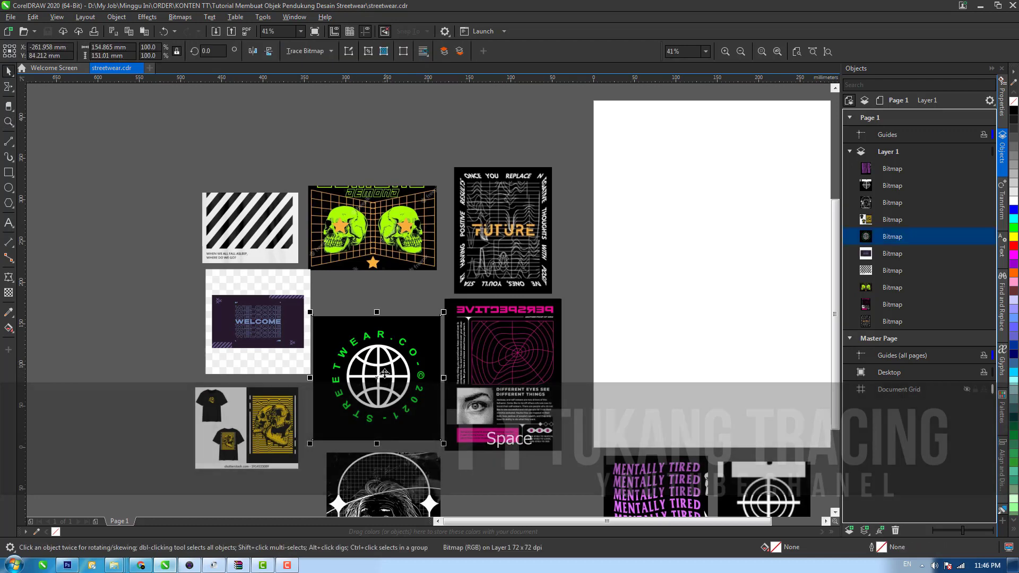
{"action": "left_click_drag", "start_coordinate": [361, 377], "coordinate": [699, 186]}
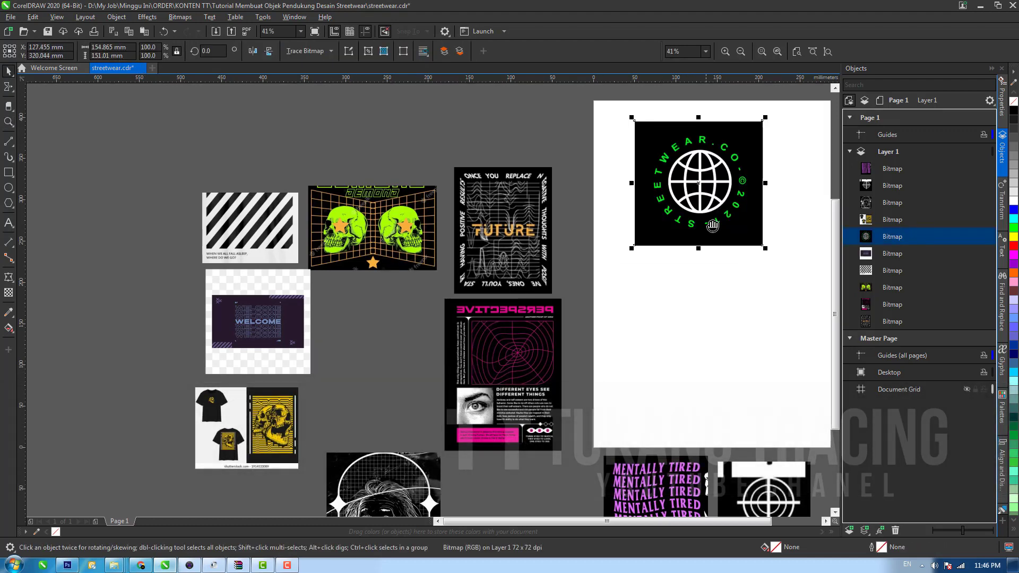
{"action": "key", "text": "h"}
{"action": "left_click_drag", "start_coordinate": [774, 195], "coordinate": [494, 282]}
{"action": "key", "text": "z"}
{"action": "left_click", "coordinate": [454, 298]}
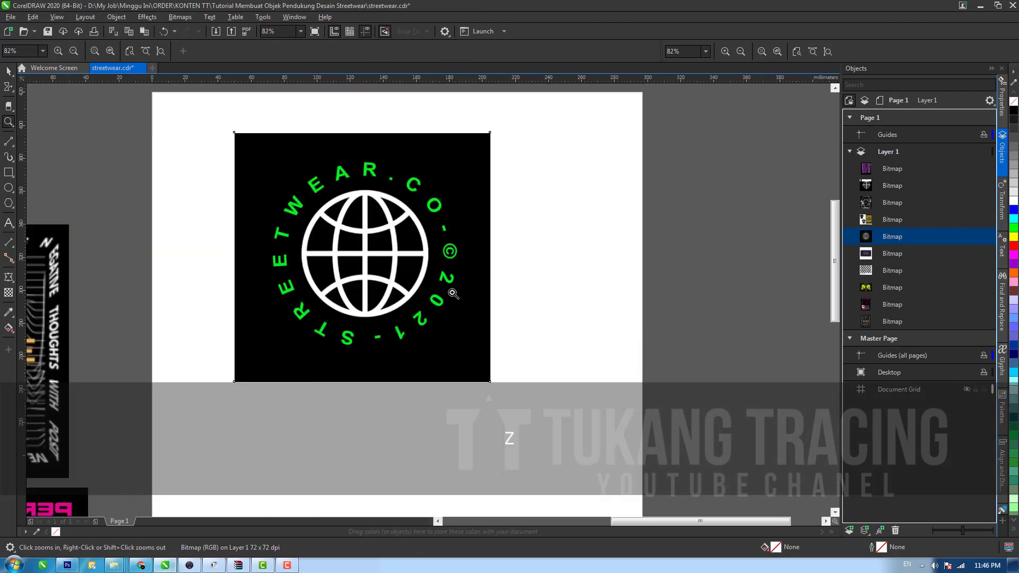
Step: Reposition the globe reference bitmap in the page's upper-left corner, leaving free space beside it
{"action": "key", "text": "space"}
{"action": "key", "text": "h"}
{"action": "mouse_move", "coordinate": [385, 278]}
{"action": "left_mouse_down"}
{"action": "mouse_move", "coordinate": [449, 295]}
{"action": "mouse_move", "coordinate": [375, 264]}
{"action": "left_mouse_up"}
{"action": "key", "text": "space"}
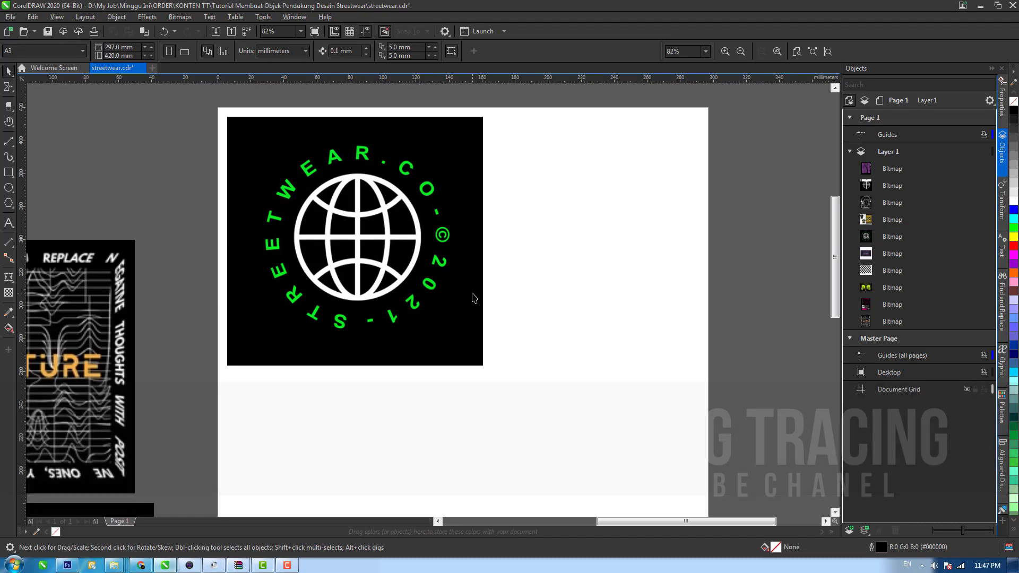
{"action": "key", "text": "h"}
{"action": "left_click_drag", "start_coordinate": [468, 288], "coordinate": [504, 316]}
{"action": "key", "text": "space"}
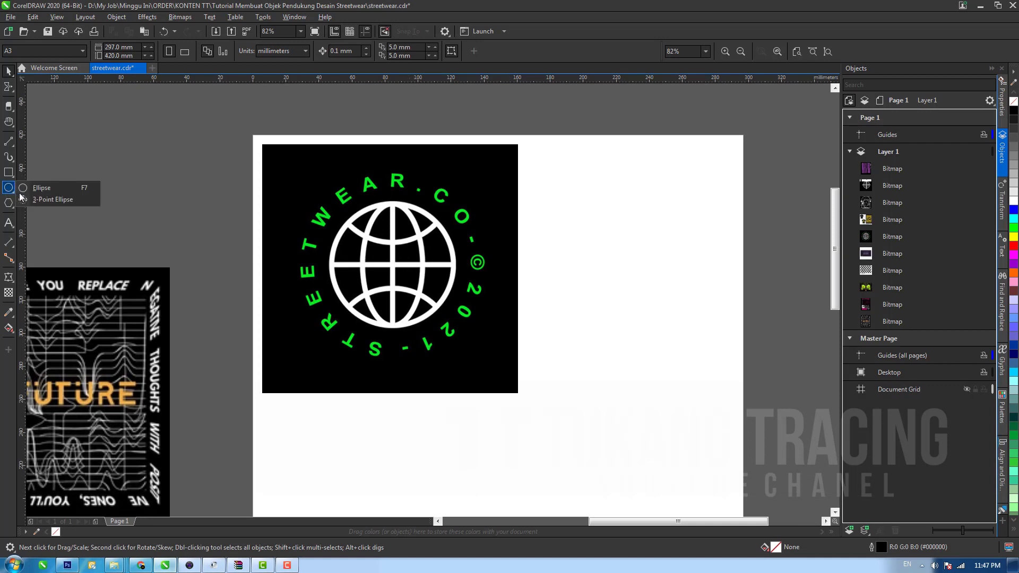
Step: Draw a circle about 79 mm in diameter to the right of the globe reference and give it a 2.5 mm outline
{"action": "left_click", "coordinate": [11, 194]}
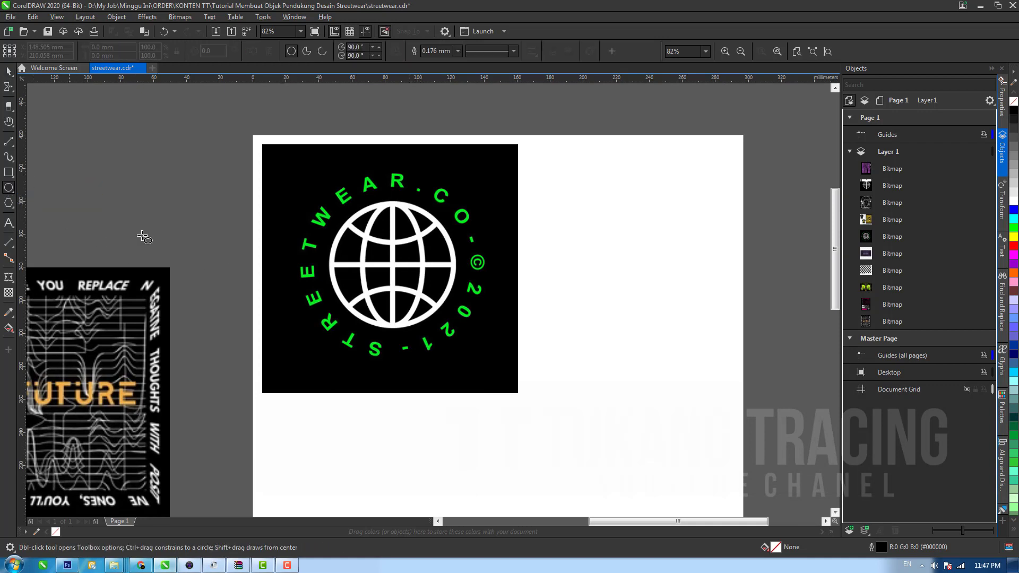
{"action": "mouse_move", "coordinate": [542, 198]}
{"action": "left_mouse_down"}
{"action": "mouse_move", "coordinate": [650, 289]}
{"action": "mouse_move", "coordinate": [667, 361]}
{"action": "mouse_move", "coordinate": [654, 327]}
{"action": "left_mouse_up"}
{"action": "key", "text": "space"}
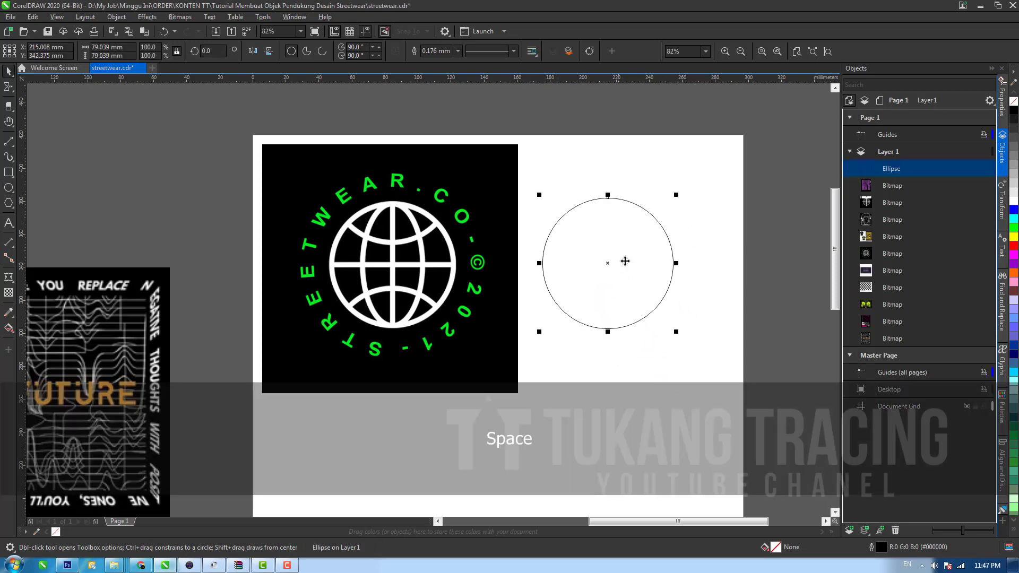
{"action": "left_click_drag", "start_coordinate": [625, 261], "coordinate": [641, 270]}
{"action": "left_click", "coordinate": [457, 51]}
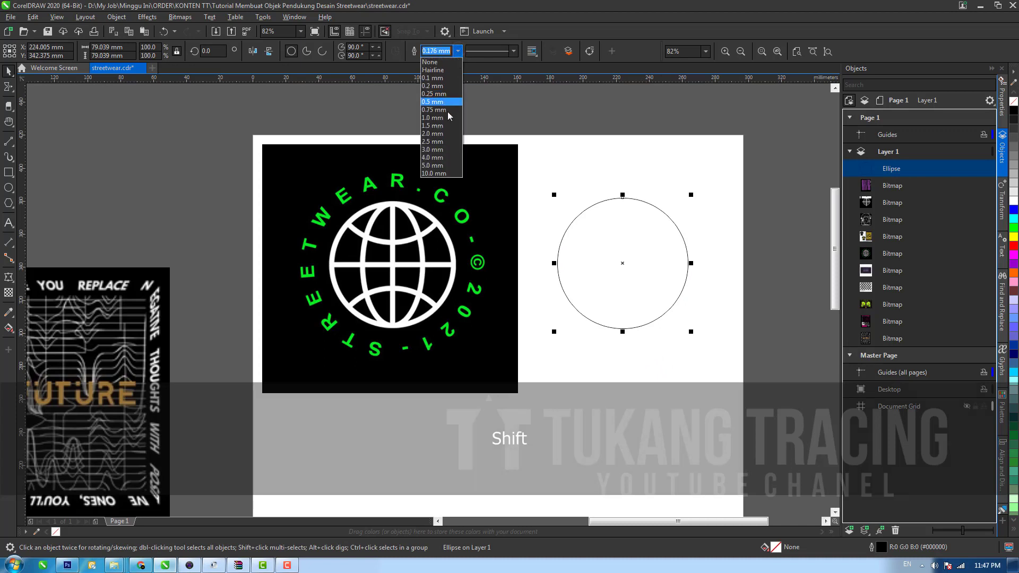
{"action": "left_click", "coordinate": [447, 142]}
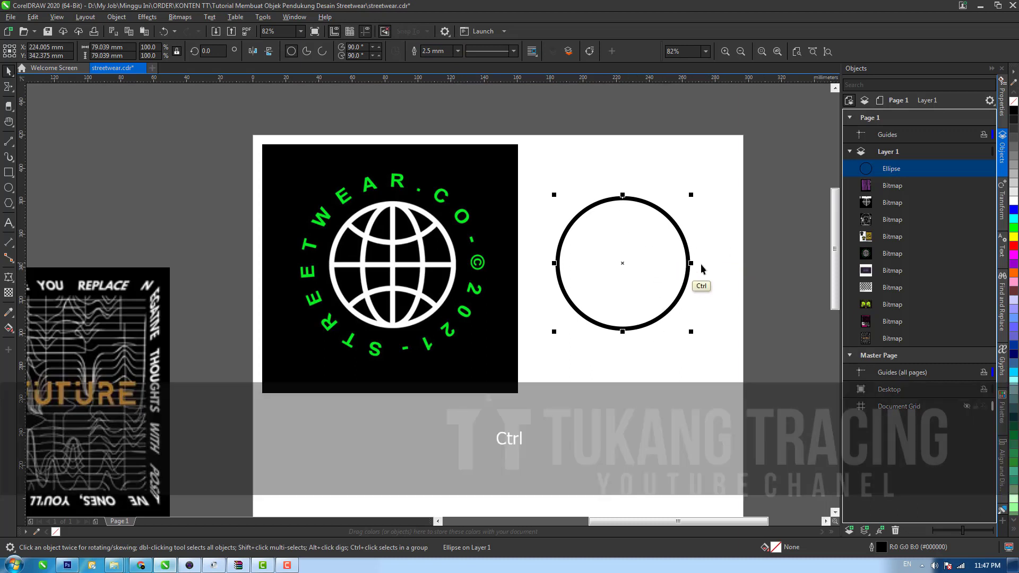
Step: Duplicate the circle in place and narrow the copy about its center to an ellipse about 40 mm wide
{"action": "key", "text": "ctrl+c"}
{"action": "key", "text": "ctrl+v"}
{"action": "left_click_drag", "start_coordinate": [690, 264], "coordinate": [658, 261]}
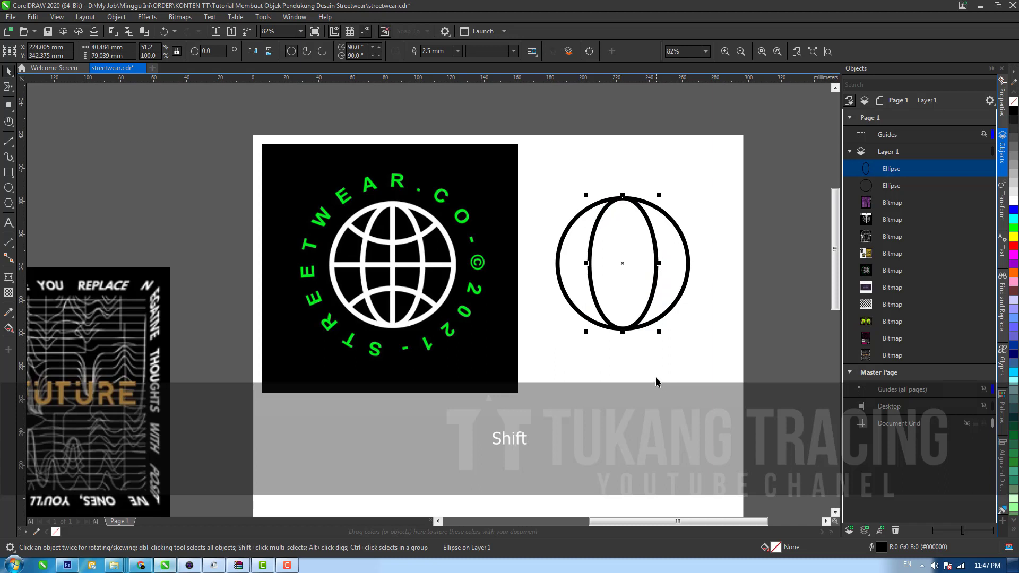
Step: Make two more copies of the full circle, moving one straight up and the other straight down so both overlap the original
{"action": "left_click", "coordinate": [677, 300]}
{"action": "left_click", "coordinate": [681, 298]}
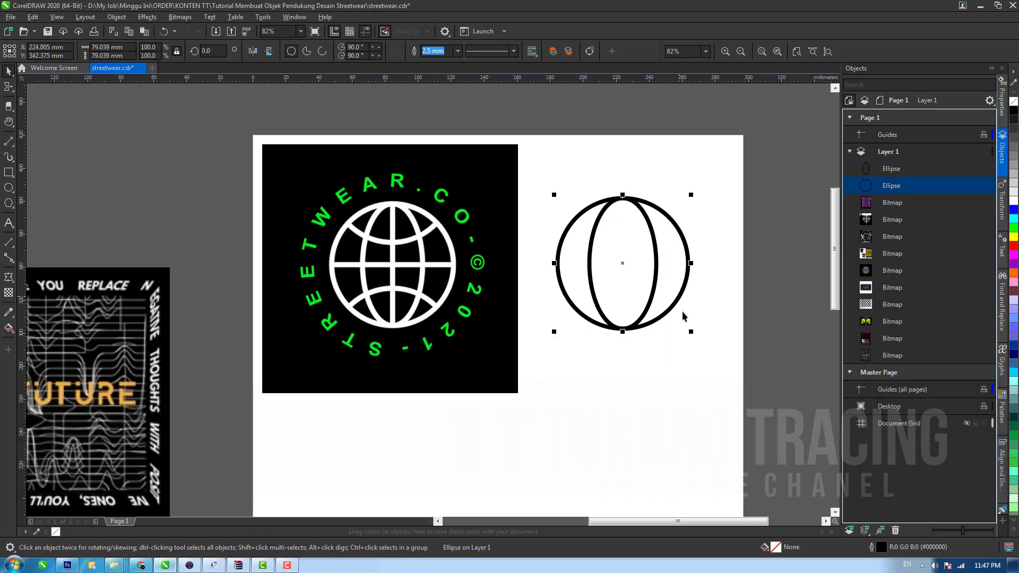
{"action": "left_click_drag", "start_coordinate": [682, 298], "coordinate": [681, 345]}
{"action": "key", "text": "ctrl+z"}
{"action": "key", "text": "ctrl+c"}
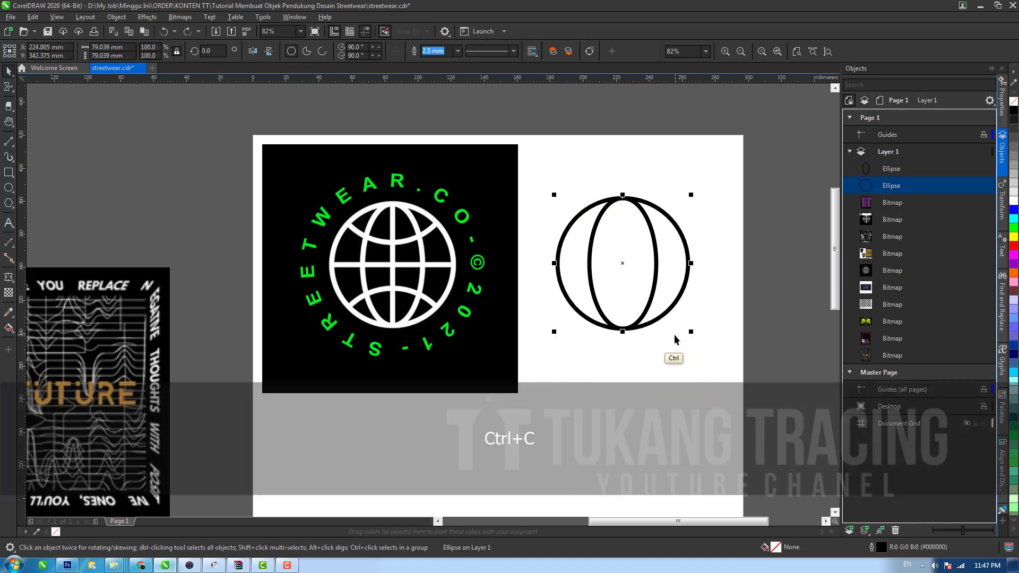
{"action": "key", "text": "ctrl+v"}
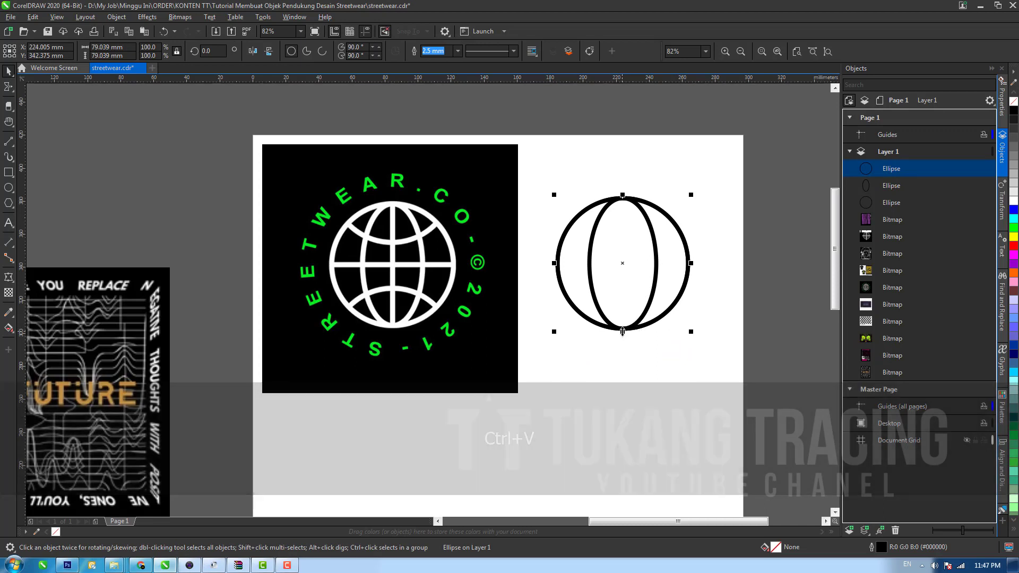
{"action": "left_click_drag", "start_coordinate": [621, 263], "coordinate": [631, 174]}
{"action": "key", "text": "ctrl+v"}
{"action": "left_click_drag", "start_coordinate": [672, 219], "coordinate": [673, 361]}
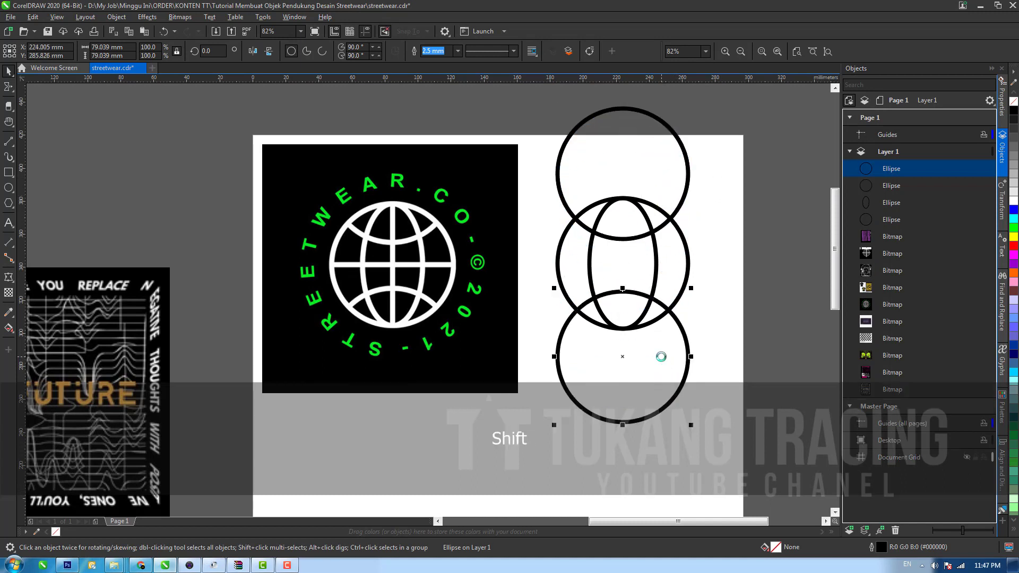
Step: Center the upper and lower circles vertically on the middle circle as a temporary group, then ungroup them
{"action": "left_click", "coordinate": [643, 155], "text": "shift"}
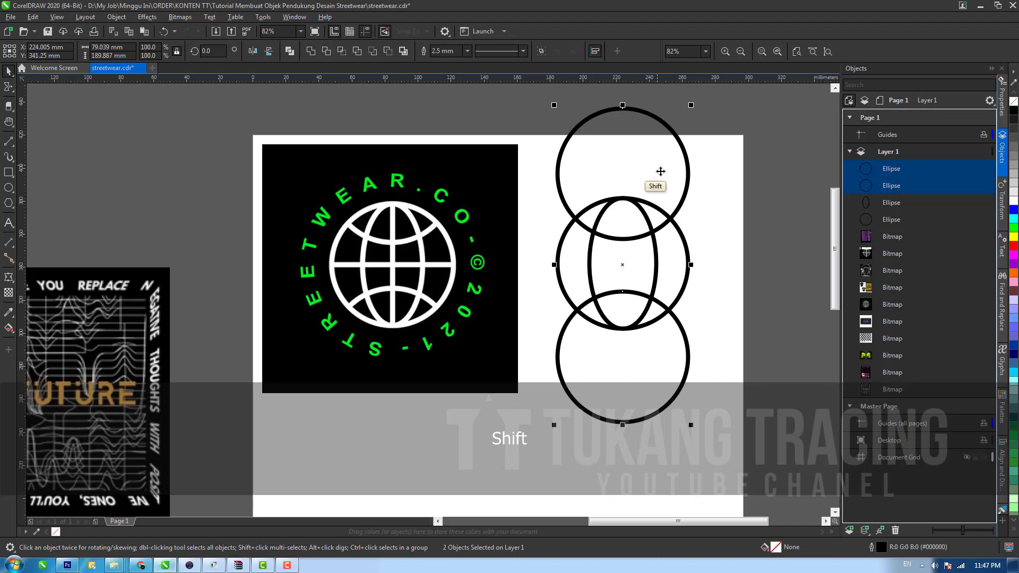
{"action": "left_click_drag", "start_coordinate": [688, 182], "coordinate": [733, 176]}
{"action": "key", "text": "ctrl+z"}
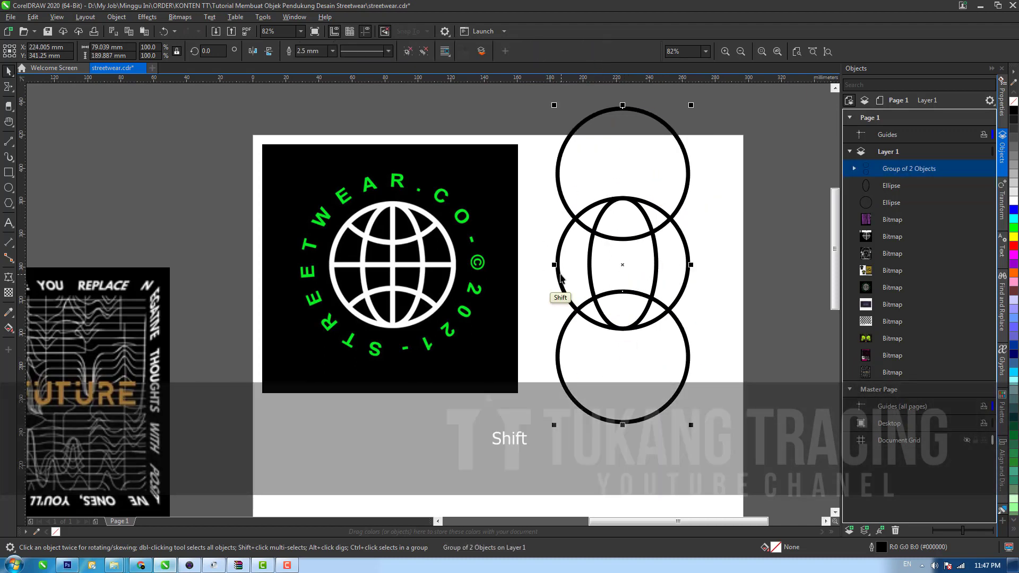
{"action": "left_click", "coordinate": [564, 298], "text": "shift"}
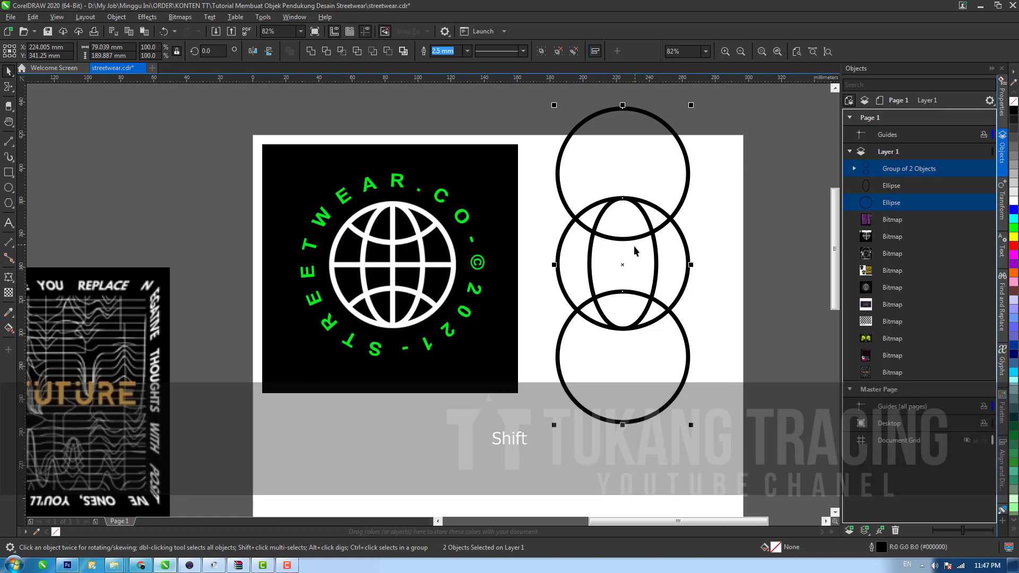
{"action": "key", "text": "e"}
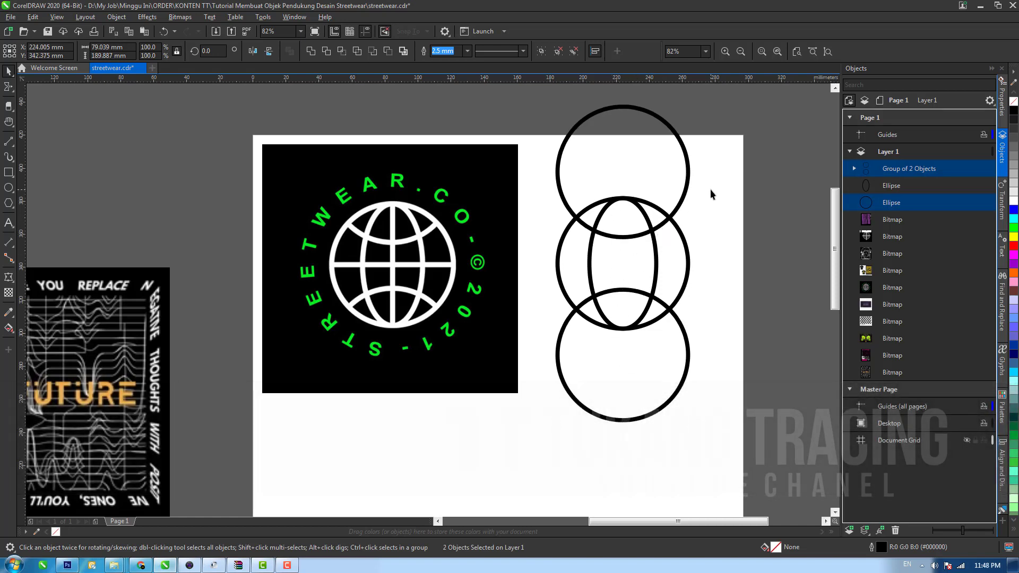
{"action": "key", "text": "ctrl+g"}
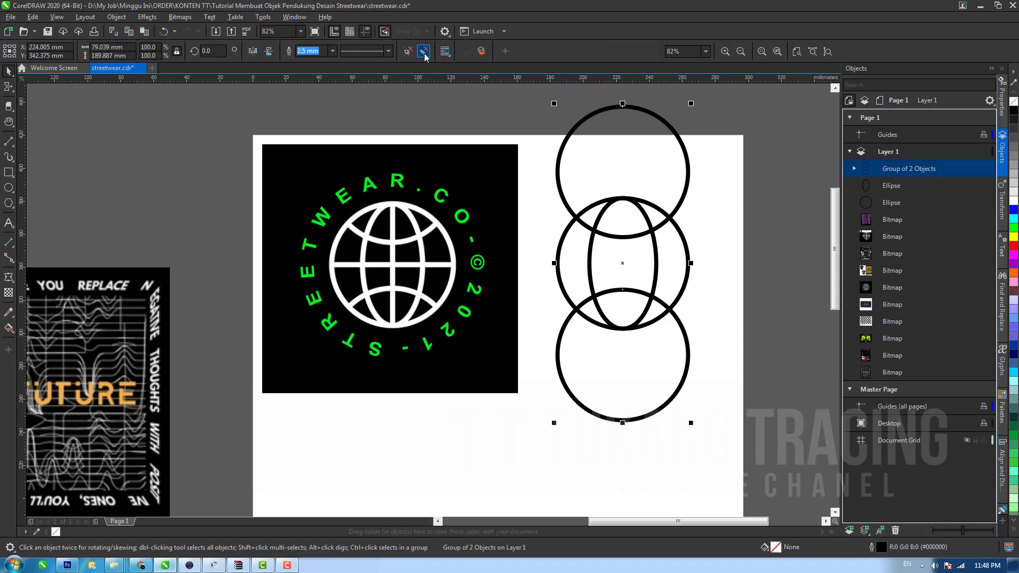
{"action": "left_click", "coordinate": [422, 52]}
{"action": "left_click", "coordinate": [731, 224]}
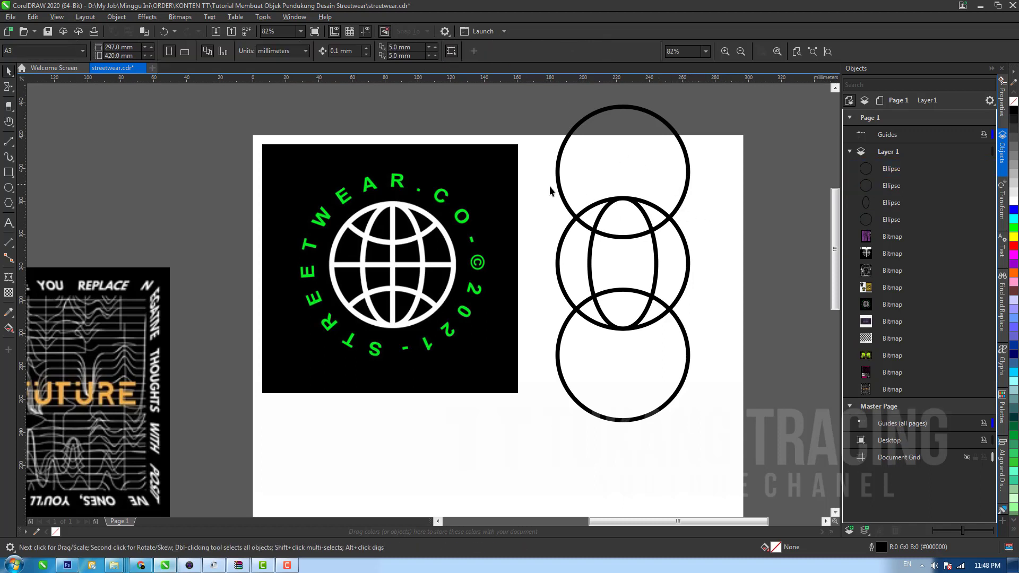
Step: Turn the upper circle into an open arc and shorten it to the section inside the middle circle
{"action": "left_click", "coordinate": [562, 153]}
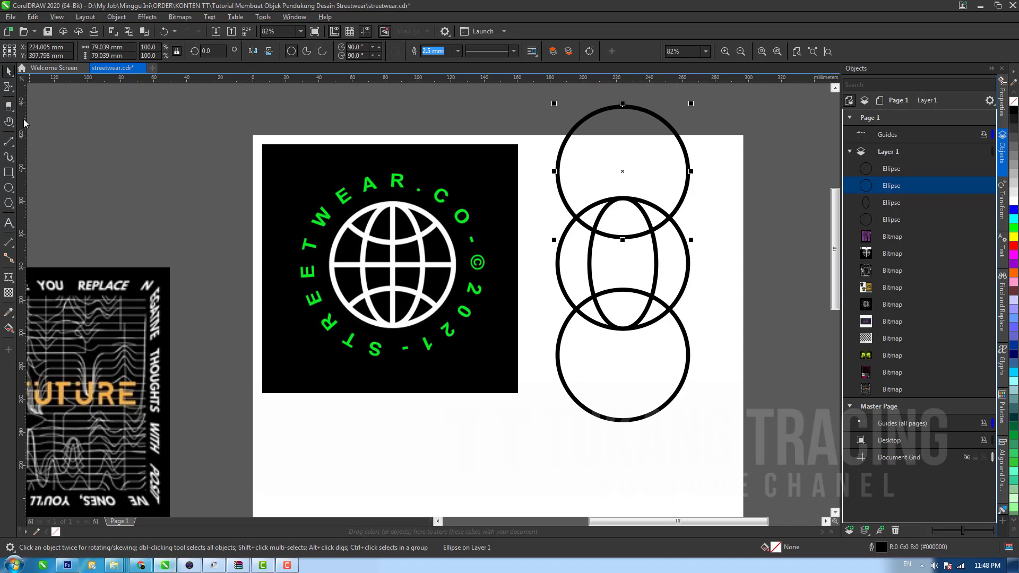
{"action": "left_click", "coordinate": [12, 89]}
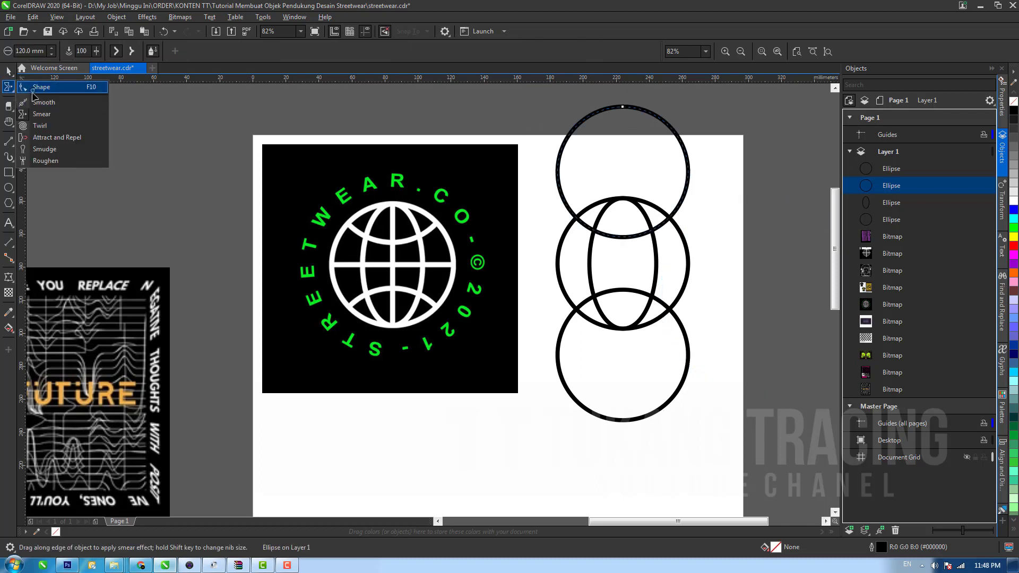
{"action": "left_click", "coordinate": [38, 91]}
{"action": "key", "text": "ctrl+KP_Add"}
{"action": "key", "text": "z"}
{"action": "left_click", "coordinate": [442, 232], "text": "shift"}
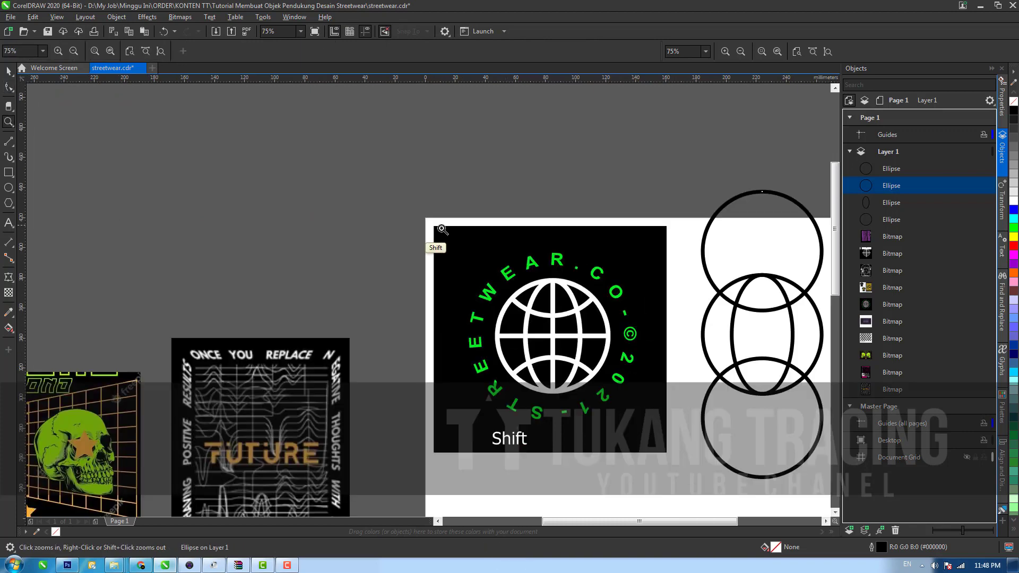
{"action": "key", "text": "space"}
{"action": "key", "text": "h"}
{"action": "left_click_drag", "start_coordinate": [619, 258], "coordinate": [405, 237]}
{"action": "key", "text": "z"}
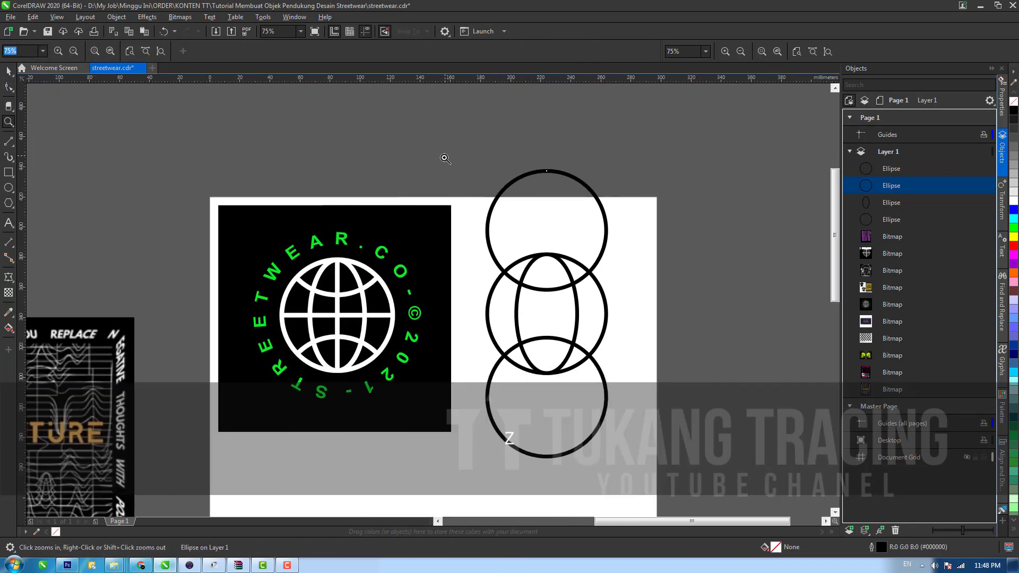
{"action": "key", "text": "space"}
{"action": "left_click_drag", "start_coordinate": [835, 237], "coordinate": [834, 244]}
{"action": "left_click", "coordinate": [741, 250]}
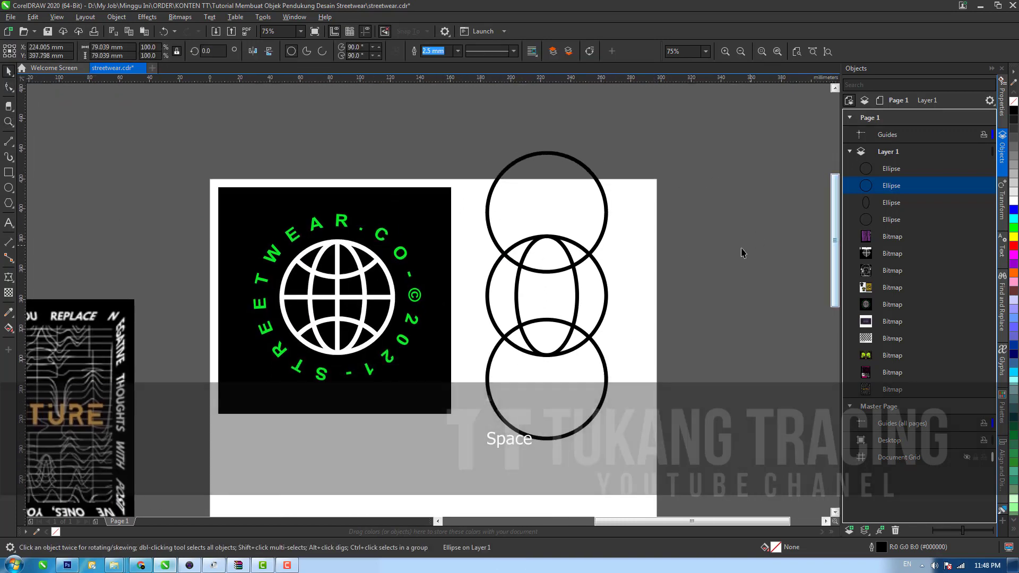
{"action": "left_click", "coordinate": [8, 87]}
{"action": "left_click", "coordinate": [567, 159]}
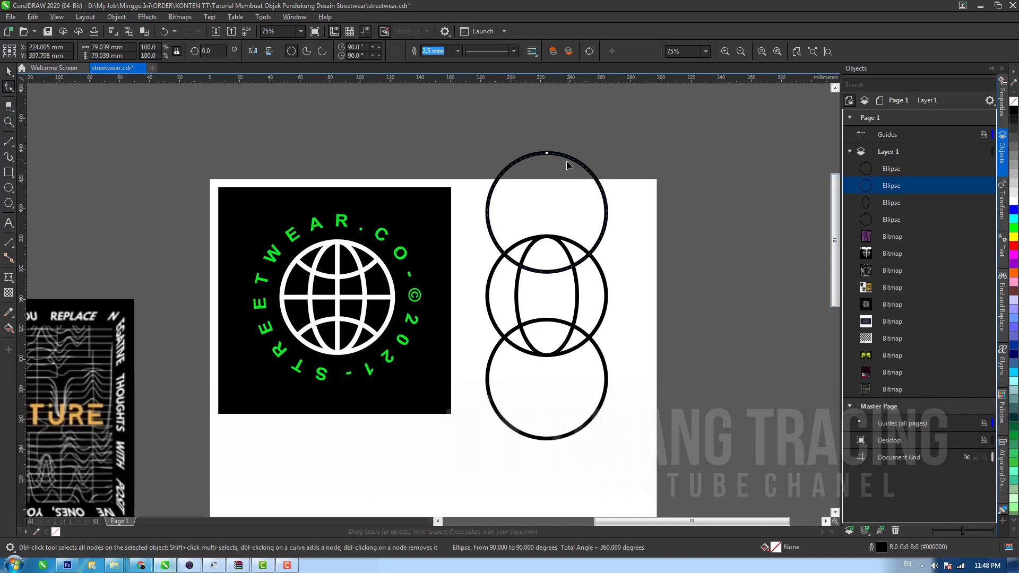
{"action": "left_click", "coordinate": [322, 51]}
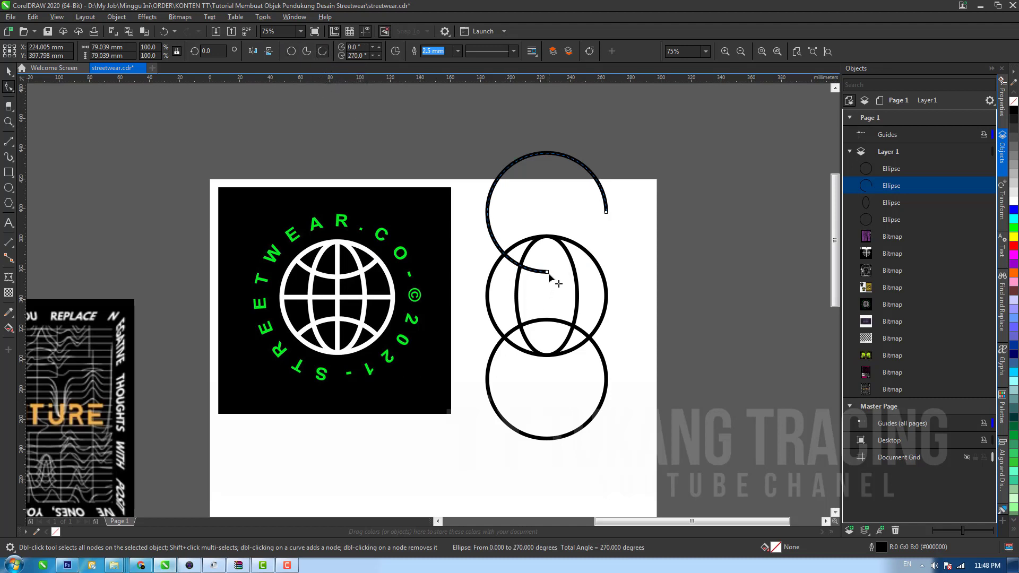
{"action": "left_click_drag", "start_coordinate": [548, 273], "coordinate": [625, 232]}
{"action": "left_click_drag", "start_coordinate": [487, 109], "coordinate": [457, 305]}
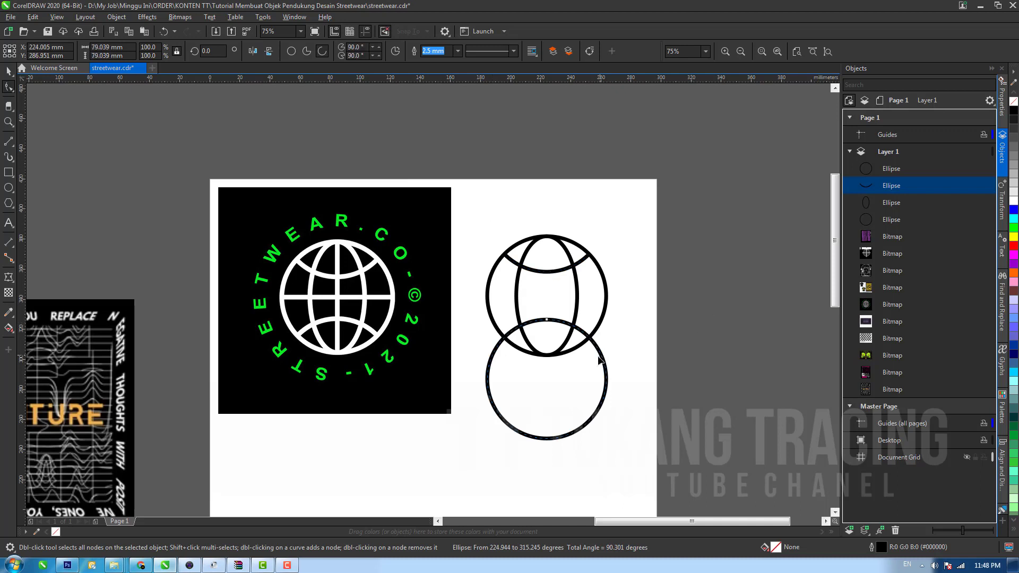
Step: Turn the lower circle into an open arc and shorten it to the section inside the middle circle
{"action": "left_click", "coordinate": [604, 359]}
{"action": "left_click", "coordinate": [321, 50]}
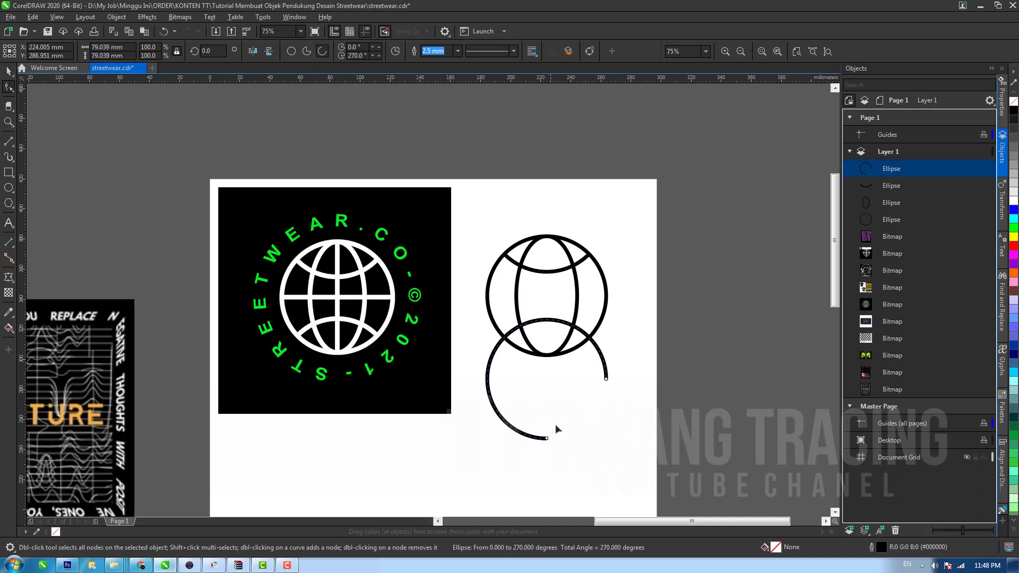
{"action": "left_click_drag", "start_coordinate": [460, 400], "coordinate": [470, 310]}
{"action": "left_click_drag", "start_coordinate": [606, 381], "coordinate": [660, 289]}
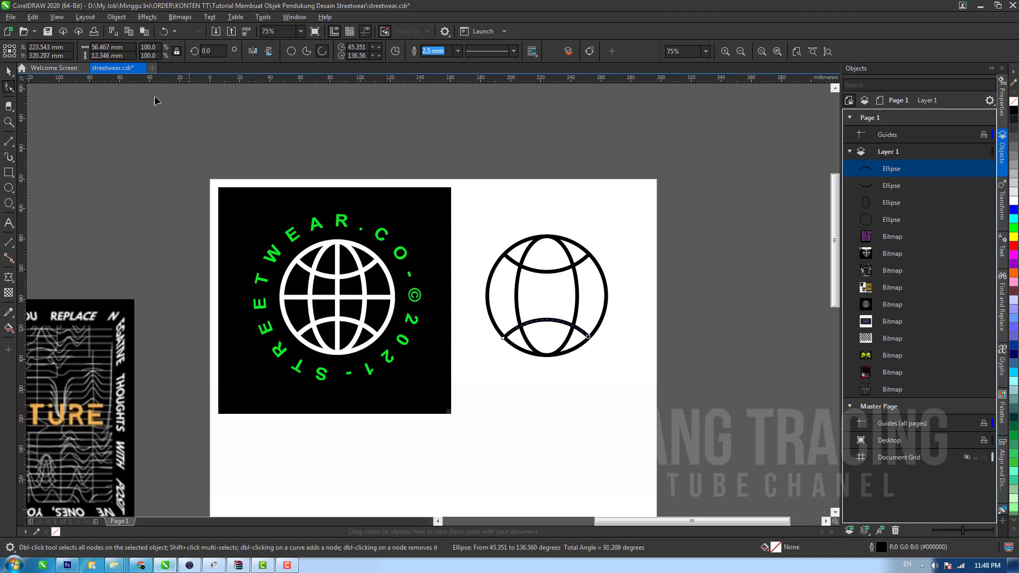
{"action": "left_click", "coordinate": [9, 71]}
{"action": "left_click", "coordinate": [782, 296]}
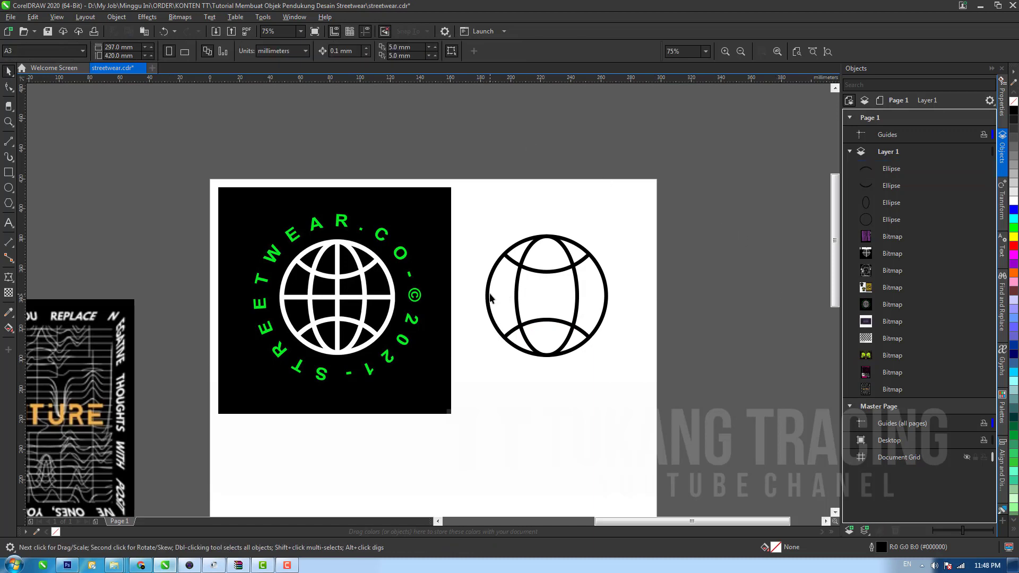
Step: Draw a horizontal line about 80 mm long across the middle of the globe and give it a 2.5 mm outline
{"action": "left_click", "coordinate": [25, 168]}
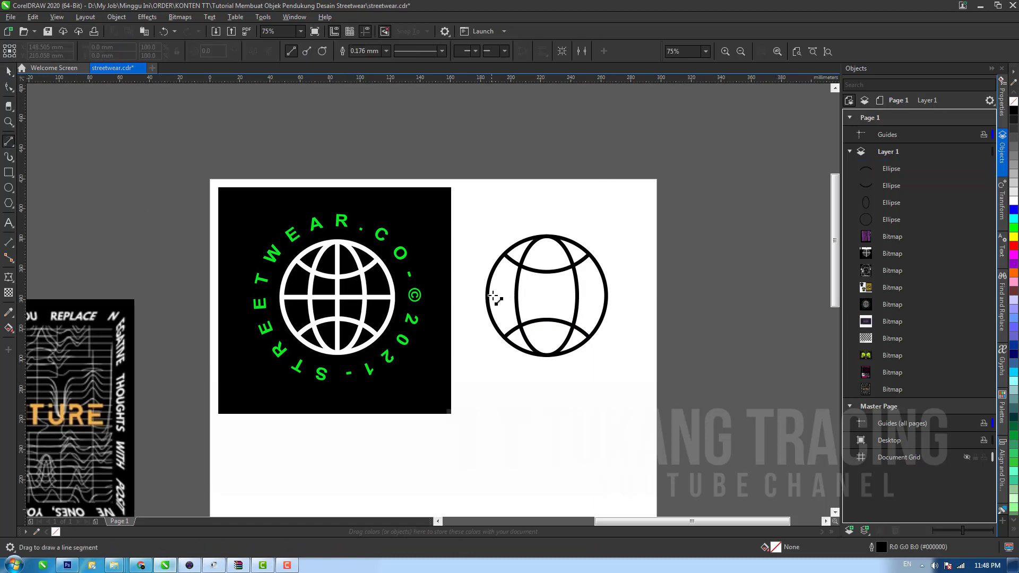
{"action": "left_click_drag", "start_coordinate": [487, 295], "coordinate": [608, 295]}
{"action": "key", "text": "space"}
{"action": "left_click", "coordinate": [333, 50]}
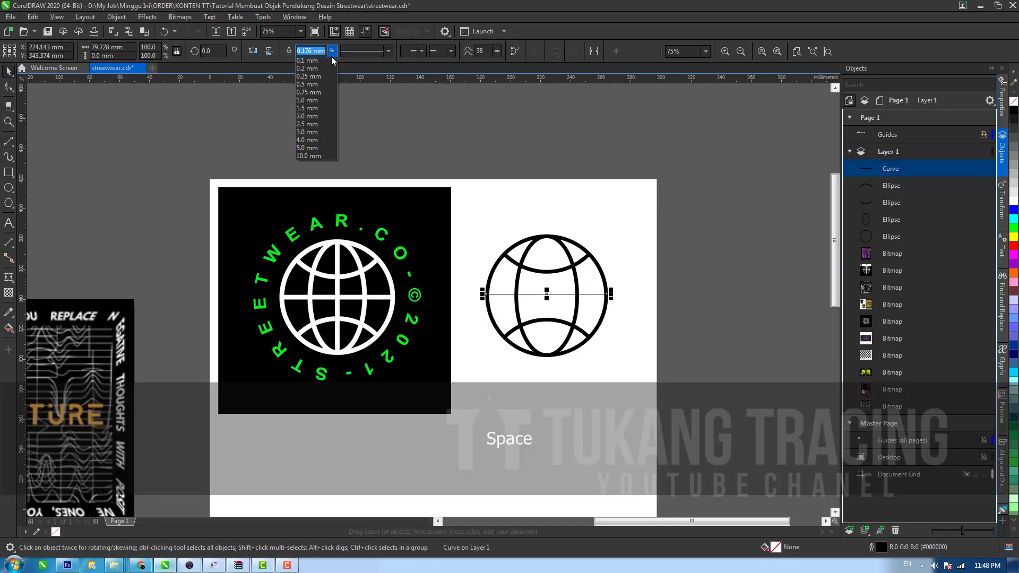
{"action": "left_click", "coordinate": [325, 141]}
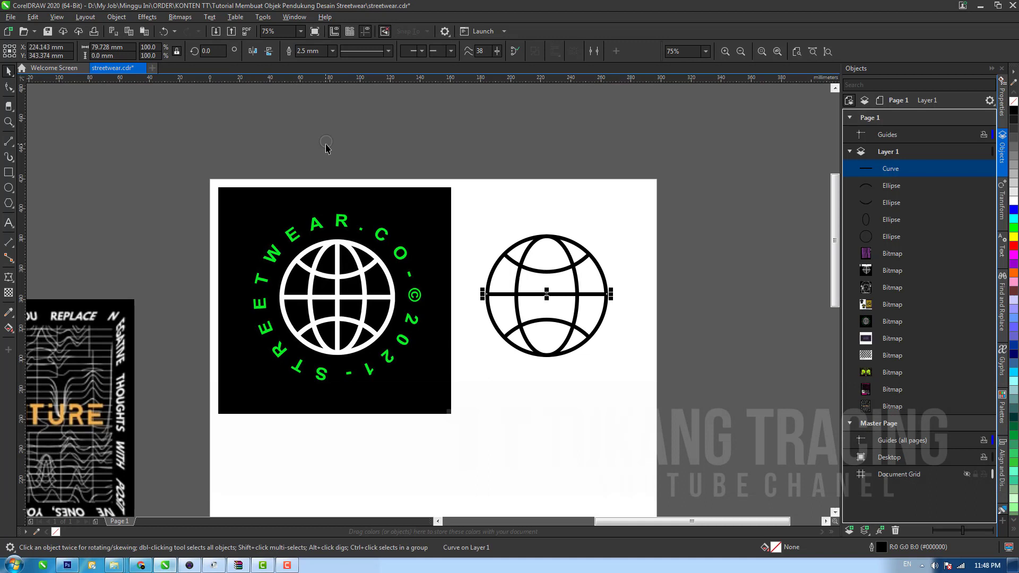
Step: Center the horizontal line vertically on the globe's full circle
{"action": "left_click", "coordinate": [490, 278], "text": "shift"}
{"action": "key", "text": "e"}
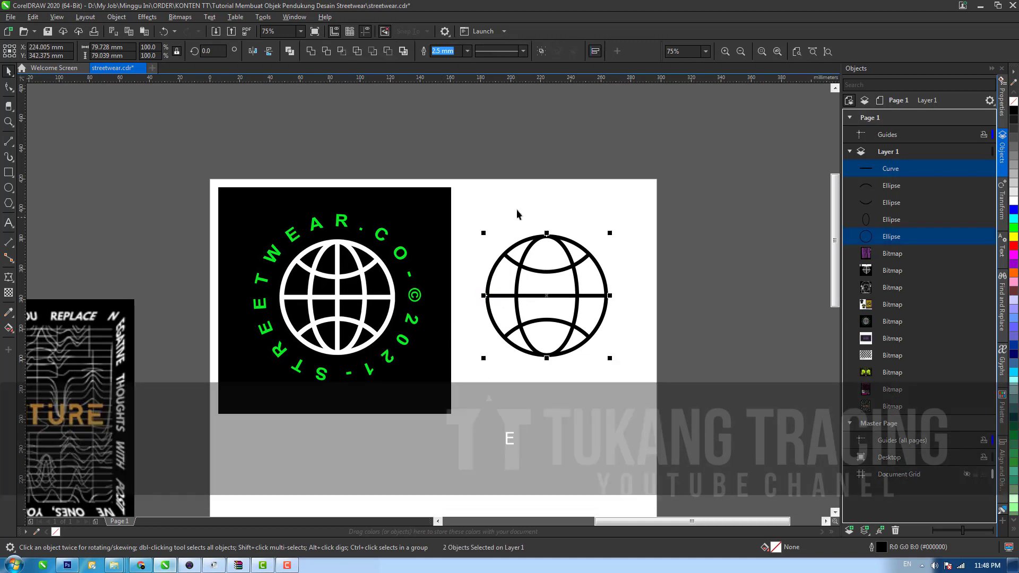
{"action": "left_click", "coordinate": [517, 209]}
Step: Duplicate the horizontal line in place and rotate the copy 90 degrees to form the vertical axis
{"action": "left_click", "coordinate": [542, 296]}
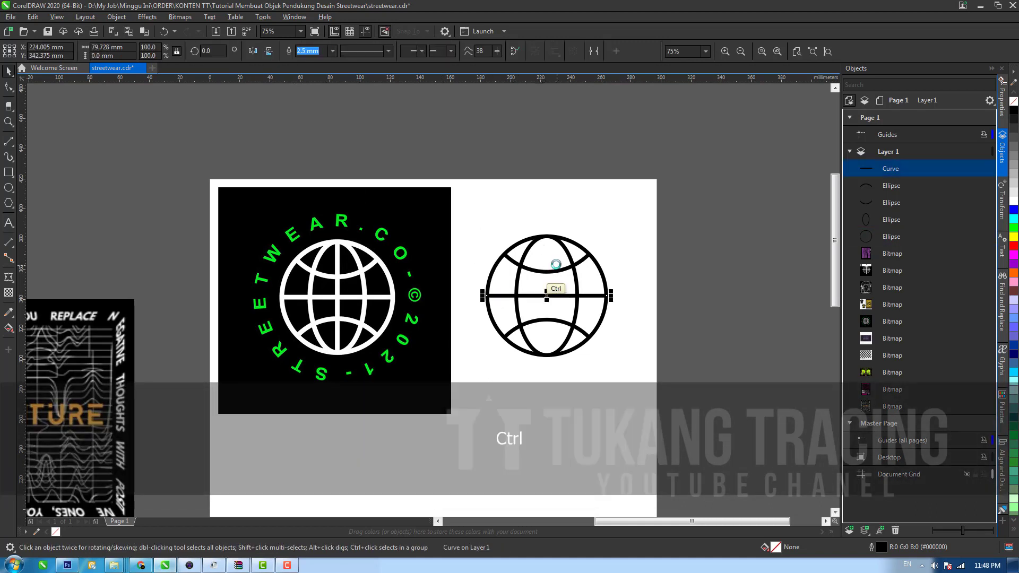
{"action": "key", "text": "ctrl+v"}
{"action": "type", "text": "9"}
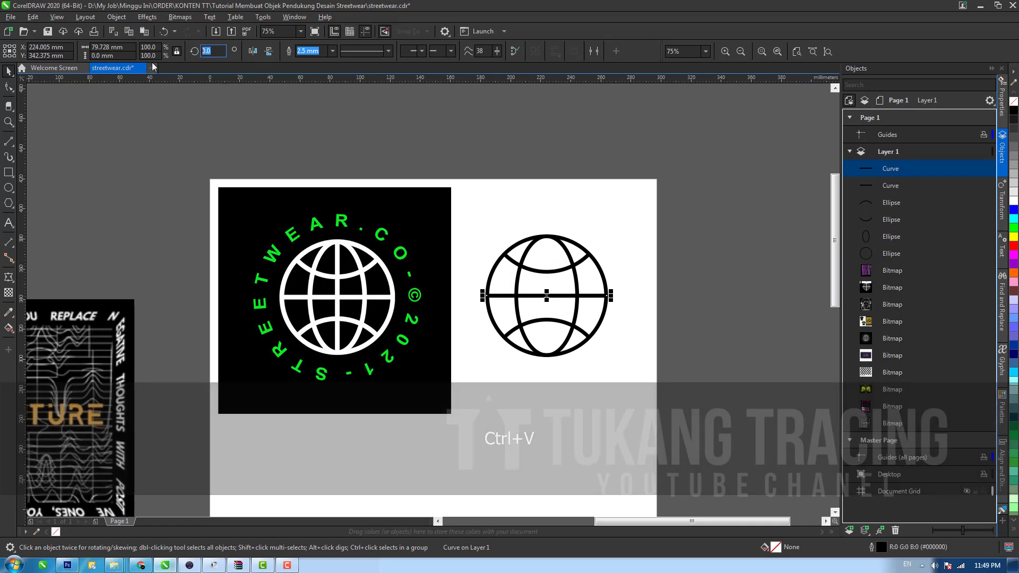
{"action": "type", "text": "0"}
{"action": "key", "text": "Return"}
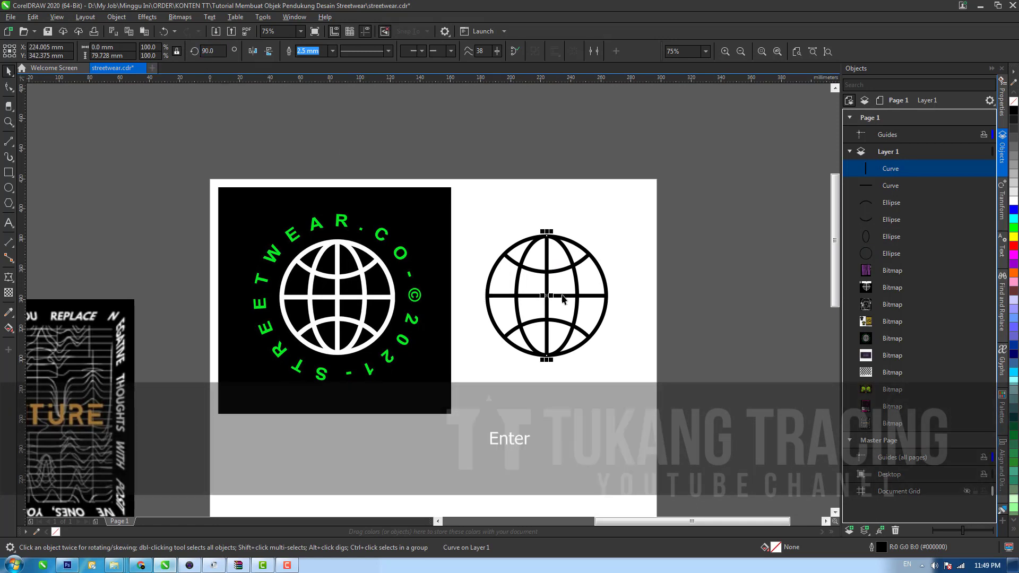
{"action": "left_click", "coordinate": [597, 222]}
Step: Try moving all six globe pieces and removing their outlines, undoing each change
{"action": "left_click_drag", "start_coordinate": [640, 386], "coordinate": [443, 174]}
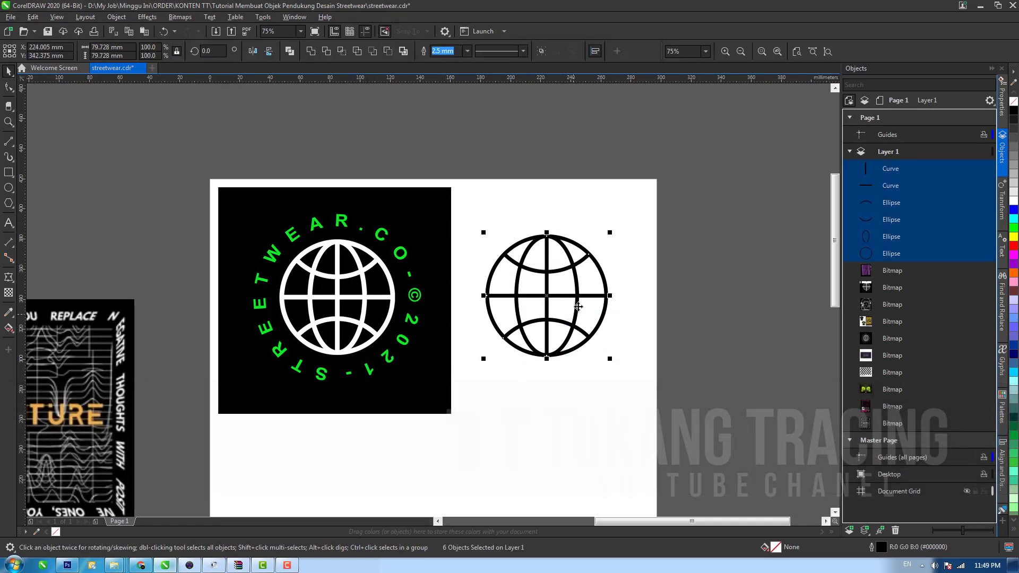
{"action": "left_click_drag", "start_coordinate": [569, 298], "coordinate": [604, 245]}
{"action": "key", "text": "ctrl+z"}
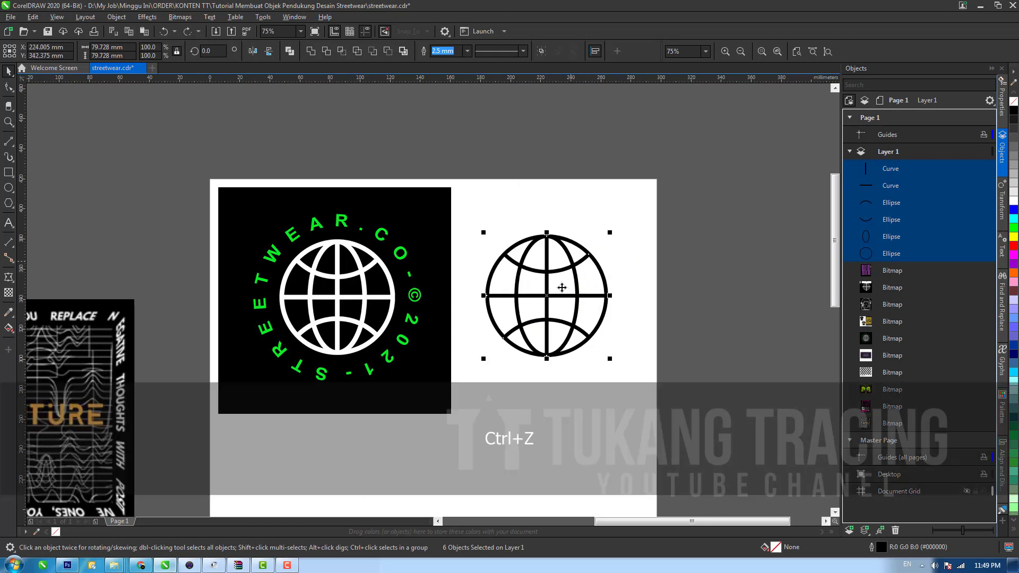
{"action": "right_click", "coordinate": [1013, 101]}
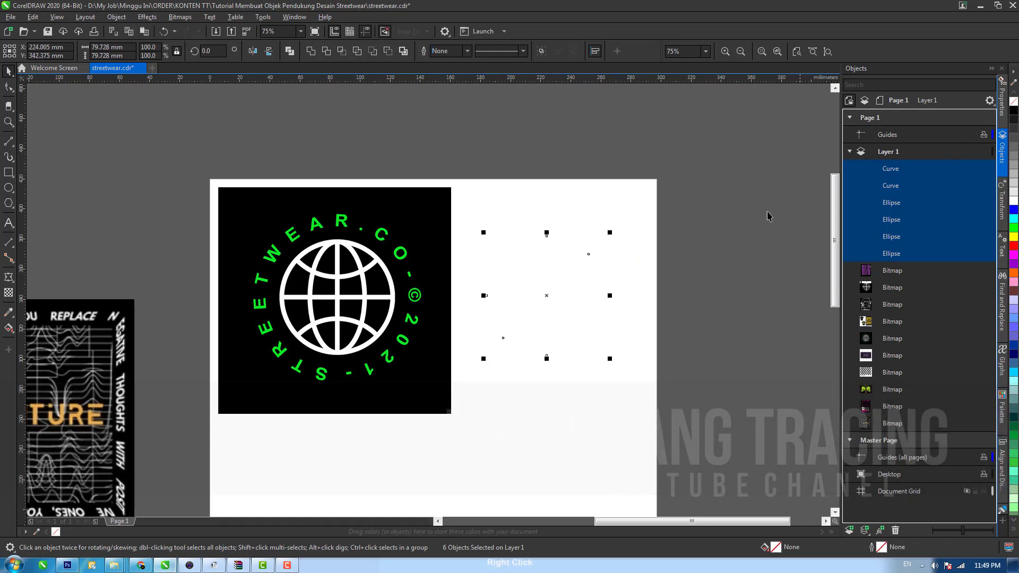
{"action": "key", "text": "ctrl+z"}
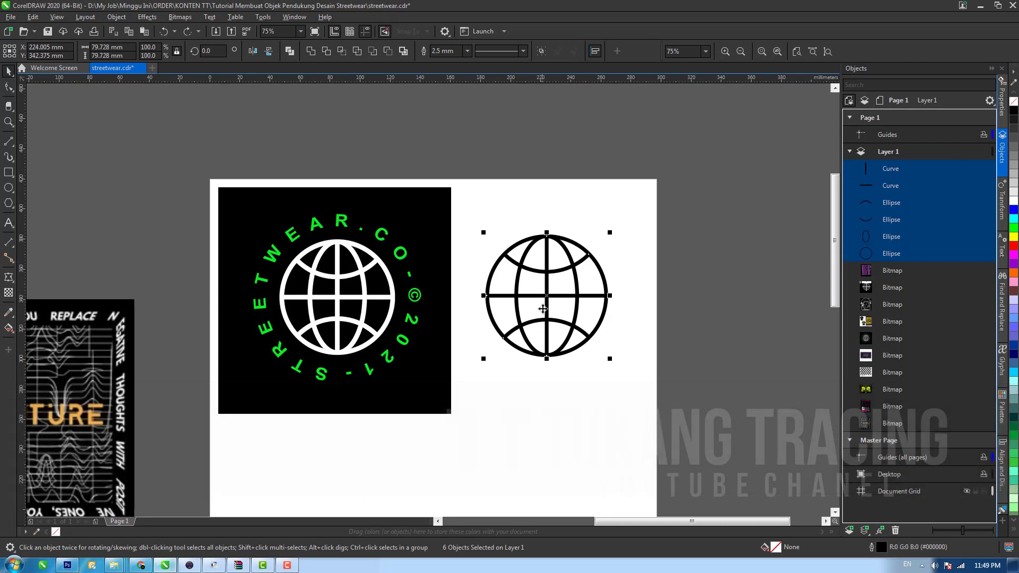
Step: Convert the outlines of all six globe pieces to filled objects and group them
{"action": "key", "text": "ctrl"}
{"action": "key", "text": "shift"}
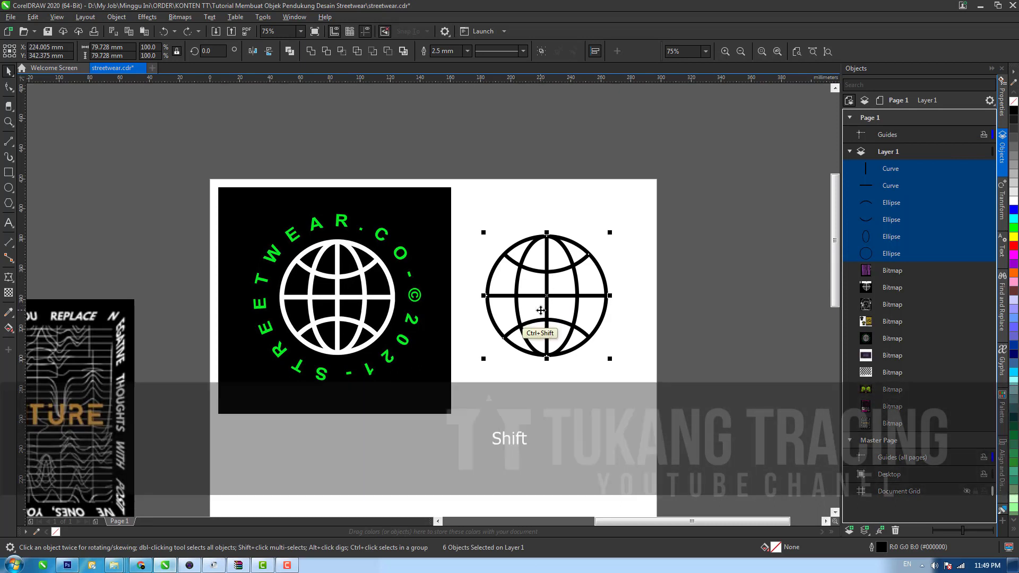
{"action": "key", "text": "ctrl+shift+q"}
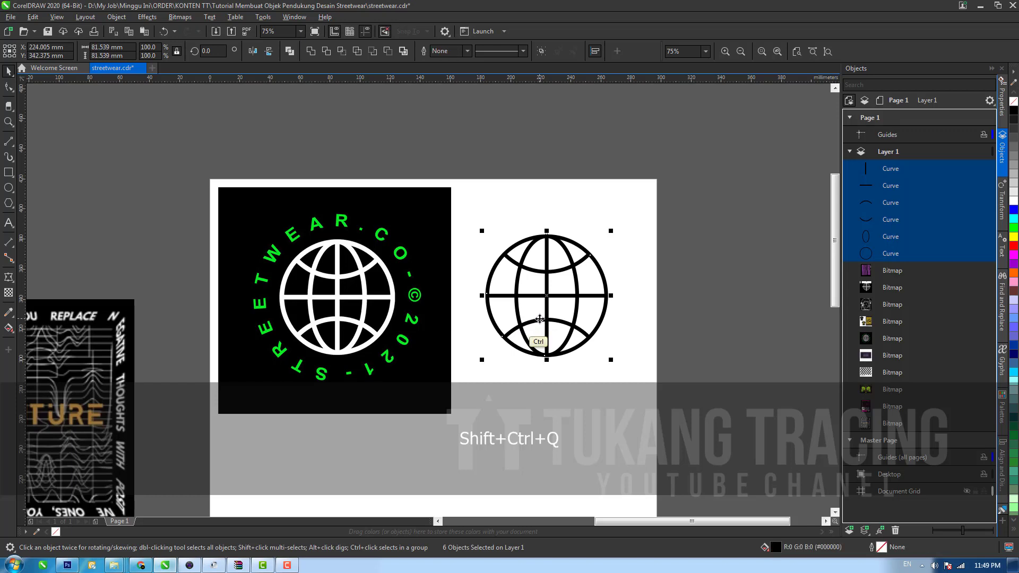
{"action": "key", "text": "ctrl+g"}
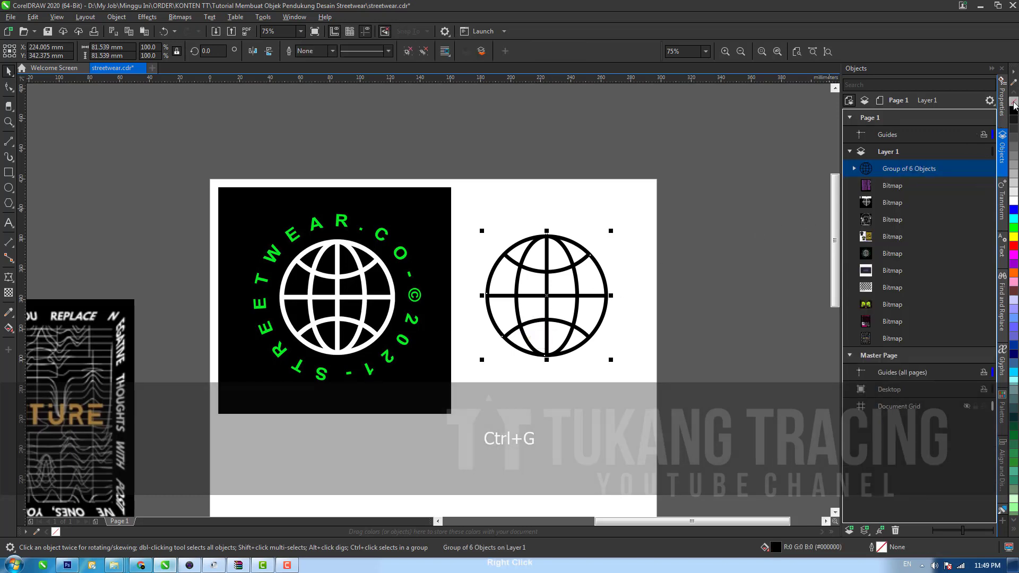
{"action": "left_click_drag", "start_coordinate": [521, 298], "coordinate": [532, 310]}
{"action": "key", "text": "ctrl+z"}
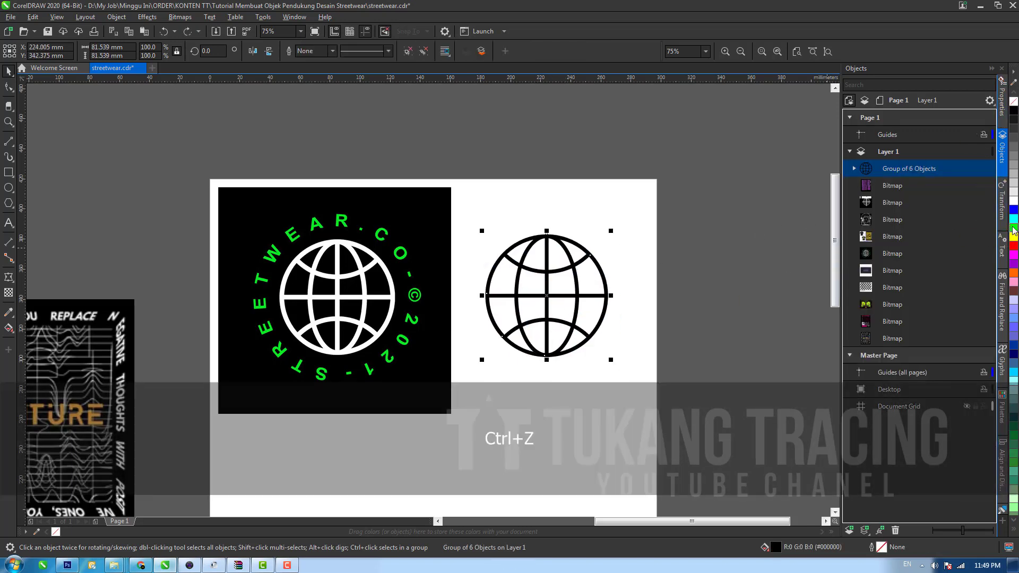
{"action": "key", "text": "ctrl+minus"}
{"action": "left_click", "coordinate": [592, 306]}
{"action": "key", "text": "z"}
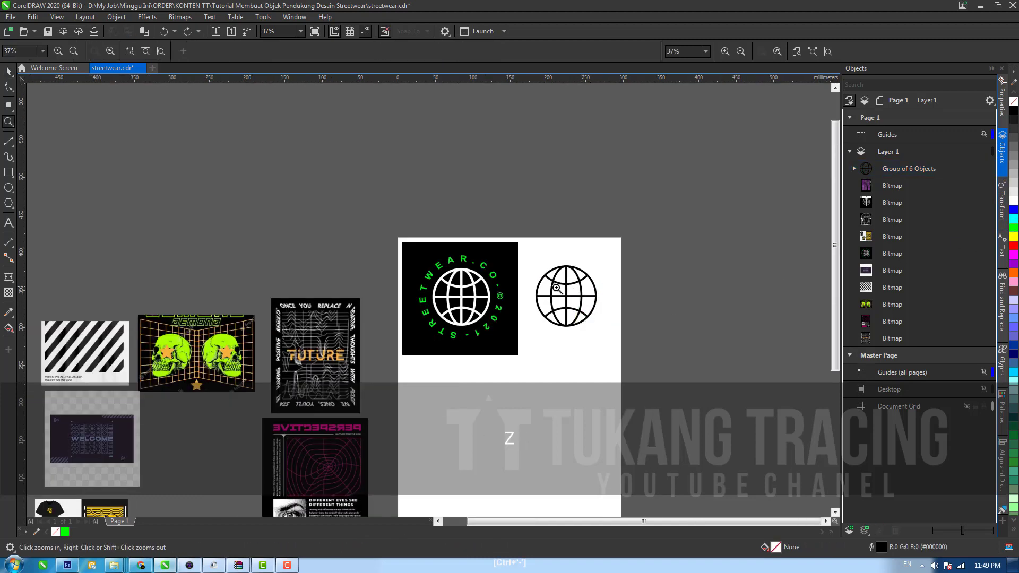
{"action": "left_click", "coordinate": [555, 287]}
{"action": "key", "text": "space"}
{"action": "key", "text": "h"}
{"action": "left_click_drag", "start_coordinate": [468, 350], "coordinate": [559, 328]}
{"action": "key", "text": "space"}
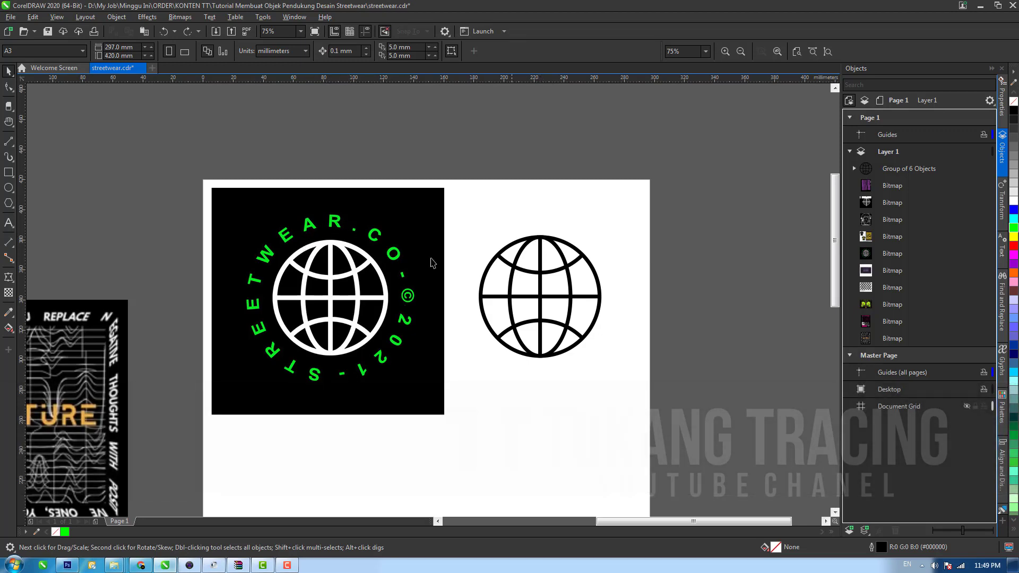
Step: Draw a circle about 97 mm in diameter around the globe and center it horizontally and vertically on the globe group
{"action": "key", "text": "F7"}
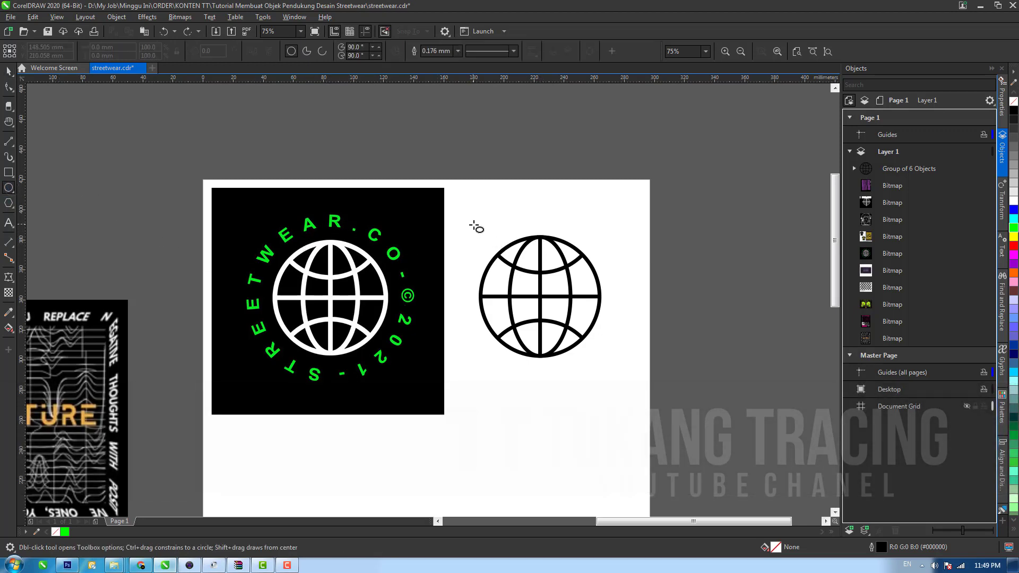
{"action": "mouse_move", "coordinate": [470, 221]}
{"action": "left_mouse_down"}
{"action": "mouse_move", "coordinate": [578, 352]}
{"action": "mouse_move", "coordinate": [610, 357]}
{"action": "mouse_move", "coordinate": [621, 373]}
{"action": "left_mouse_up"}
{"action": "key", "text": "space"}
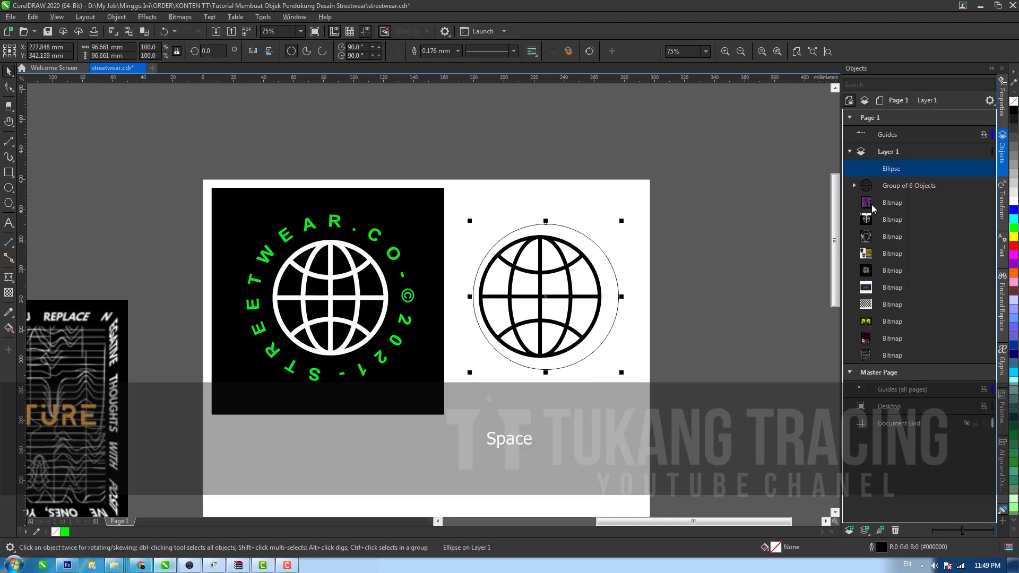
{"action": "left_click", "coordinate": [900, 187], "text": "shift"}
{"action": "key", "text": "c"}
{"action": "key", "text": "e"}
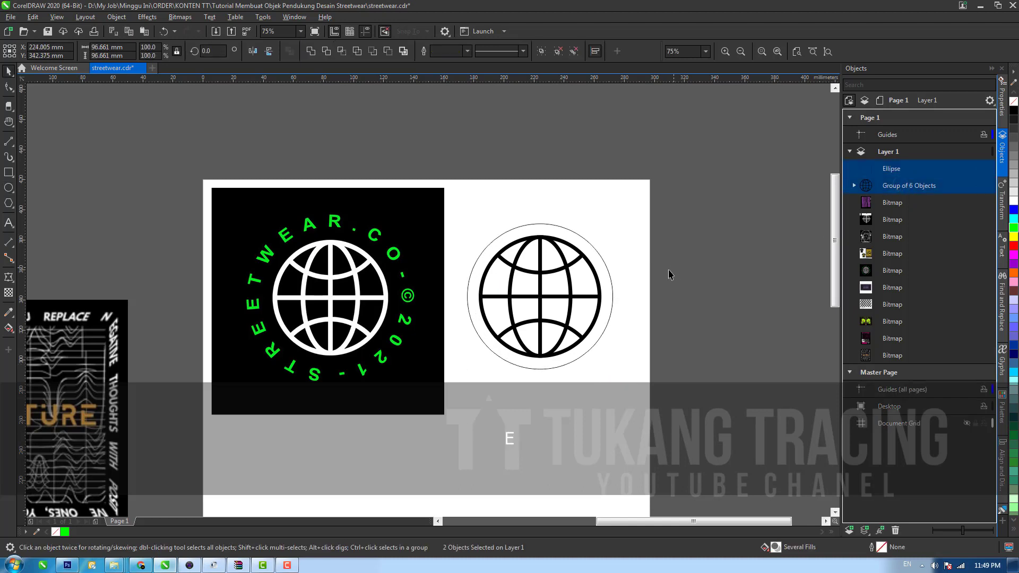
Step: Shrink the thin surrounding circle about its center to about 90.5 mm in diameter
{"action": "left_click", "coordinate": [609, 273]}
{"action": "left_click_drag", "start_coordinate": [613, 221], "coordinate": [612, 239]}
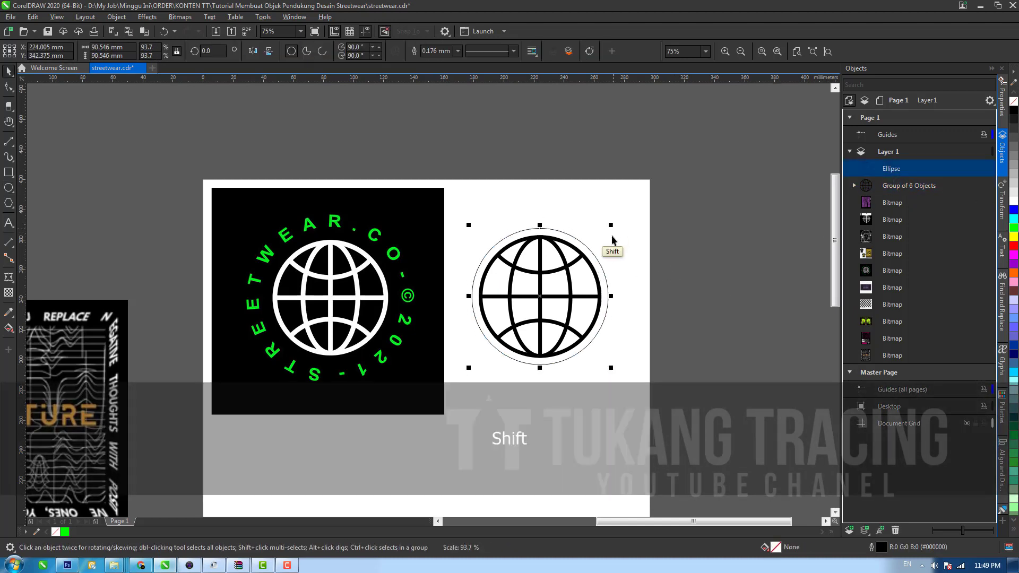
{"action": "left_click", "coordinate": [569, 274]}
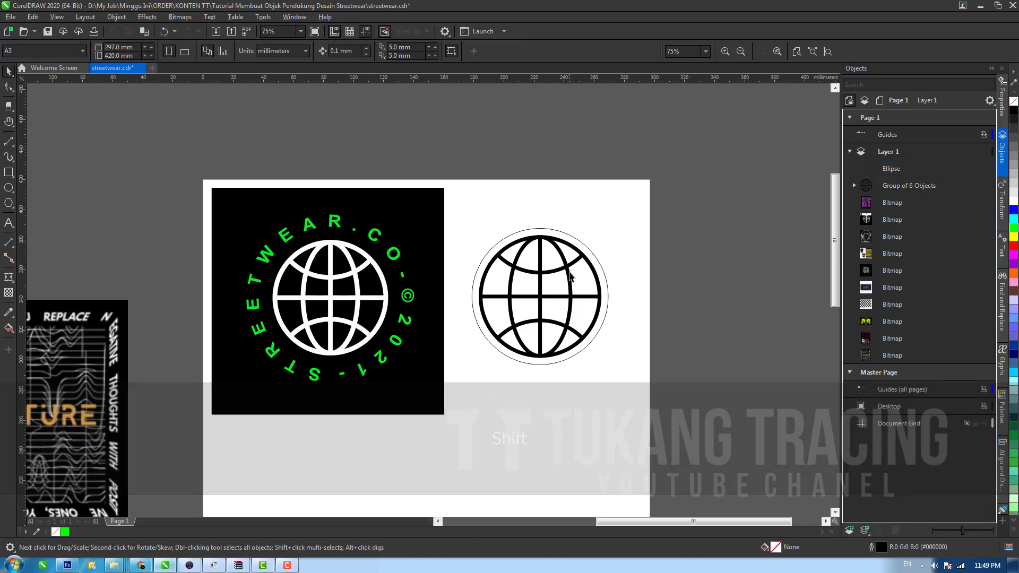
Step: Add the artistic text "TUKANG TRACING STREATWEAR 2022" in capitals in the empty area above the page
{"action": "left_click", "coordinate": [9, 224]}
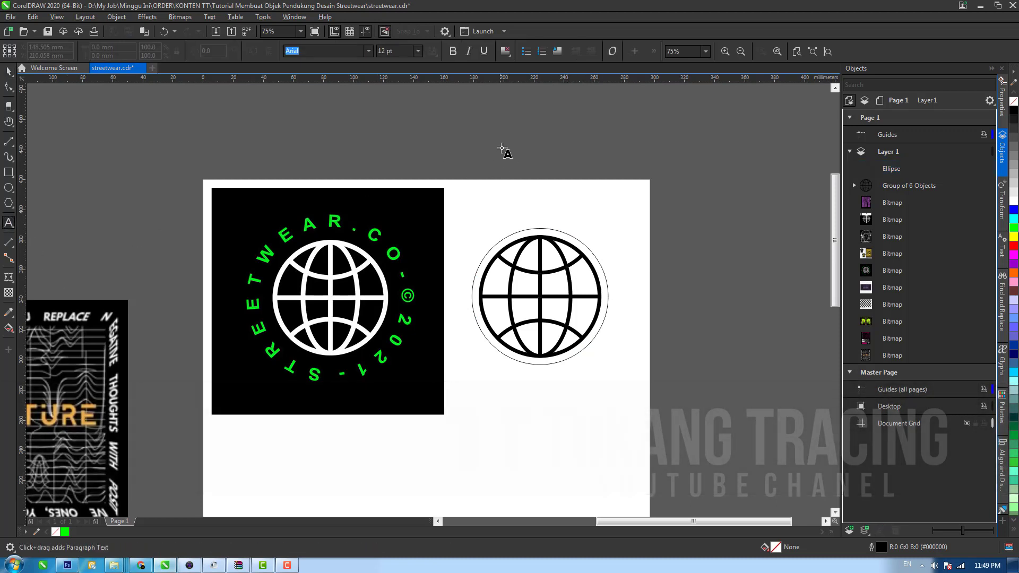
{"action": "left_click", "coordinate": [501, 143]}
{"action": "key", "text": "Caps_Lock"}
{"action": "type", "text": "TU"}
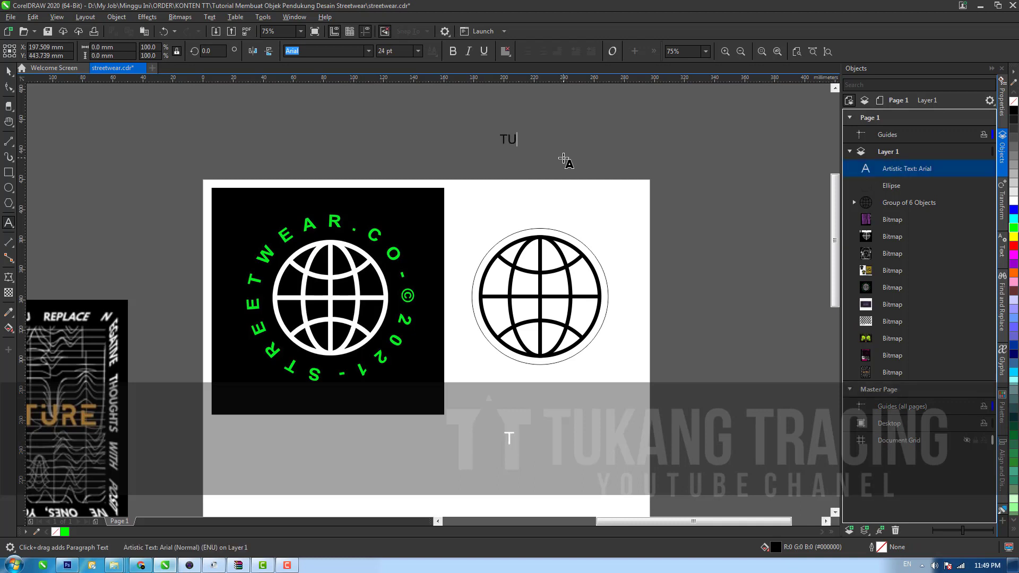
{"action": "type", "text": "KANG TRACING STREA"}
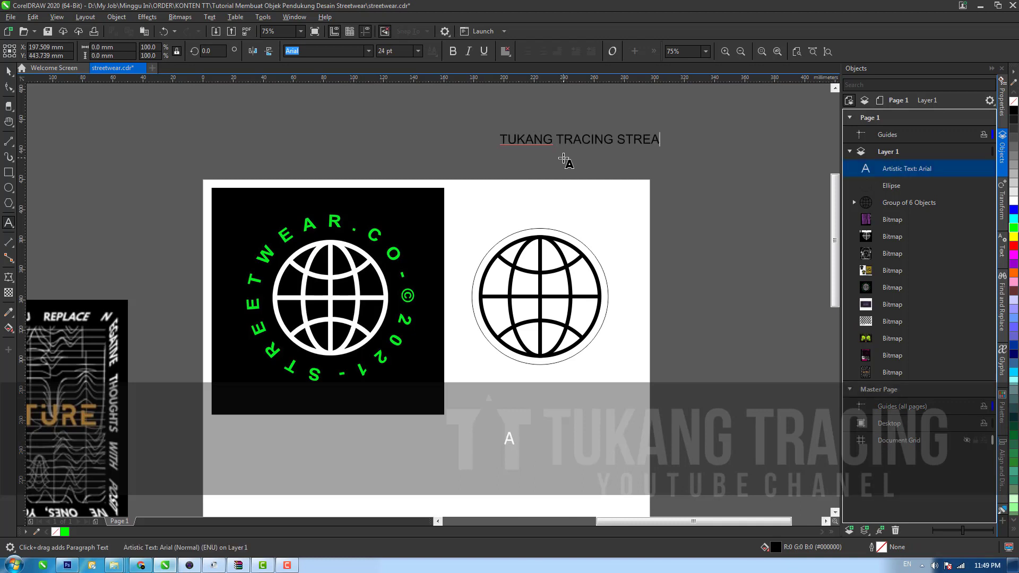
{"action": "type", "text": "TWEAR 20"}
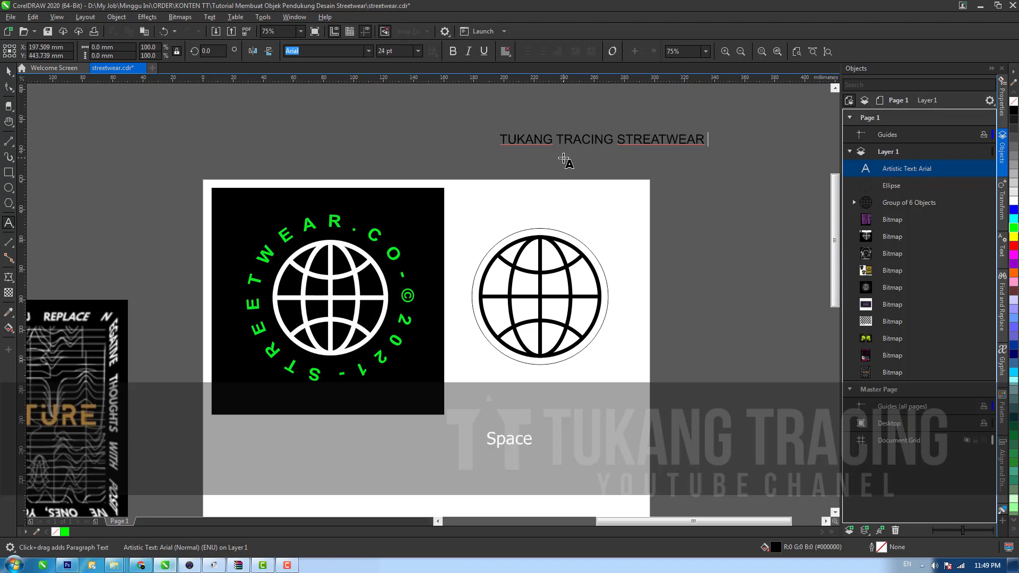
{"action": "key", "text": "BackSpace"}
{"action": "type", "text": "022"}
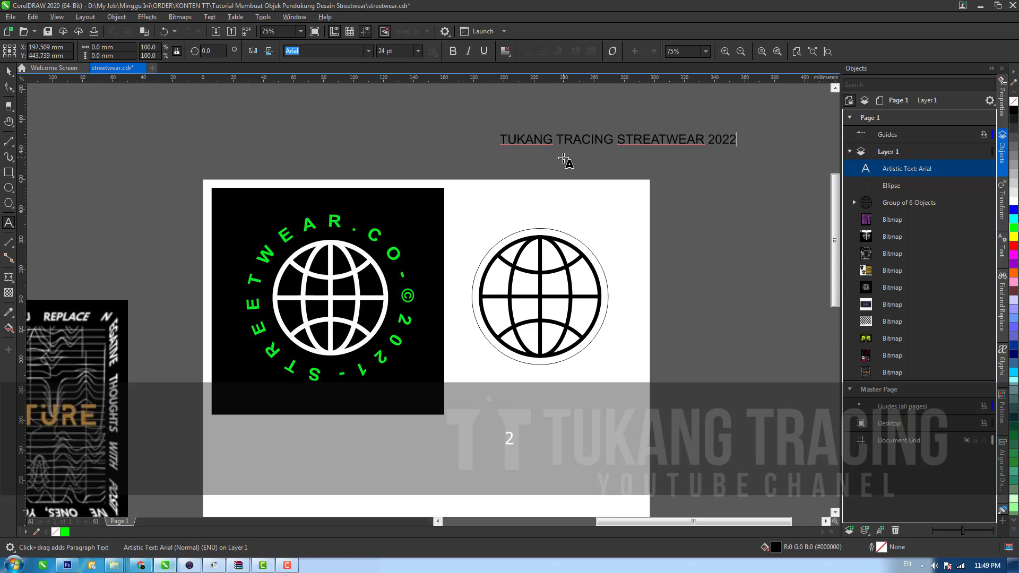
Step: Move the text line down to just above the page's upper edge and make it bold
{"action": "left_click", "coordinate": [9, 71]}
{"action": "left_click_drag", "start_coordinate": [560, 141], "coordinate": [473, 172]}
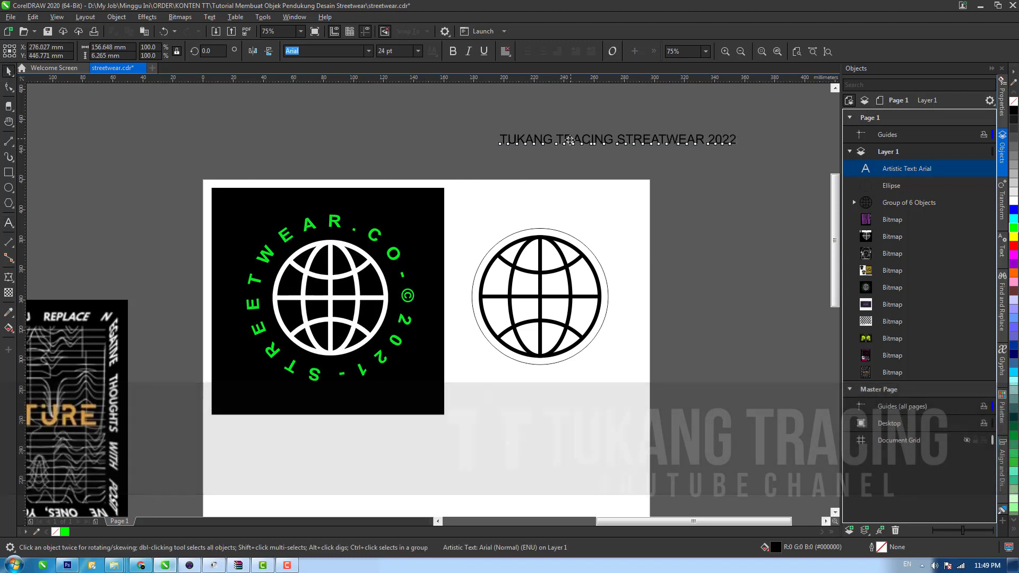
{"action": "left_click", "coordinate": [452, 51]}
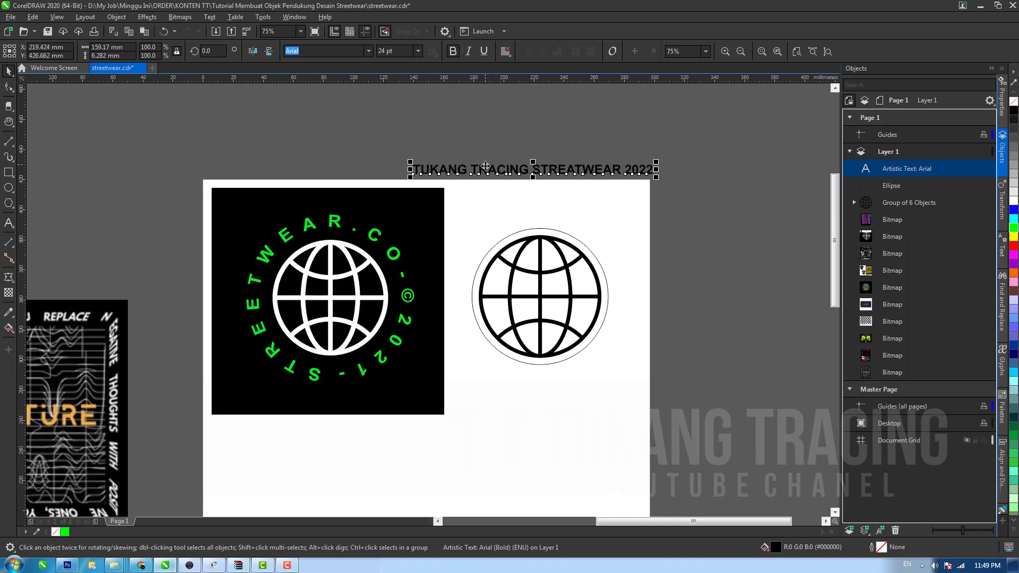
Step: Fit the bold text line to the thin circle around the black globe, centered at the circle's upper point
{"action": "left_click", "coordinate": [209, 17]}
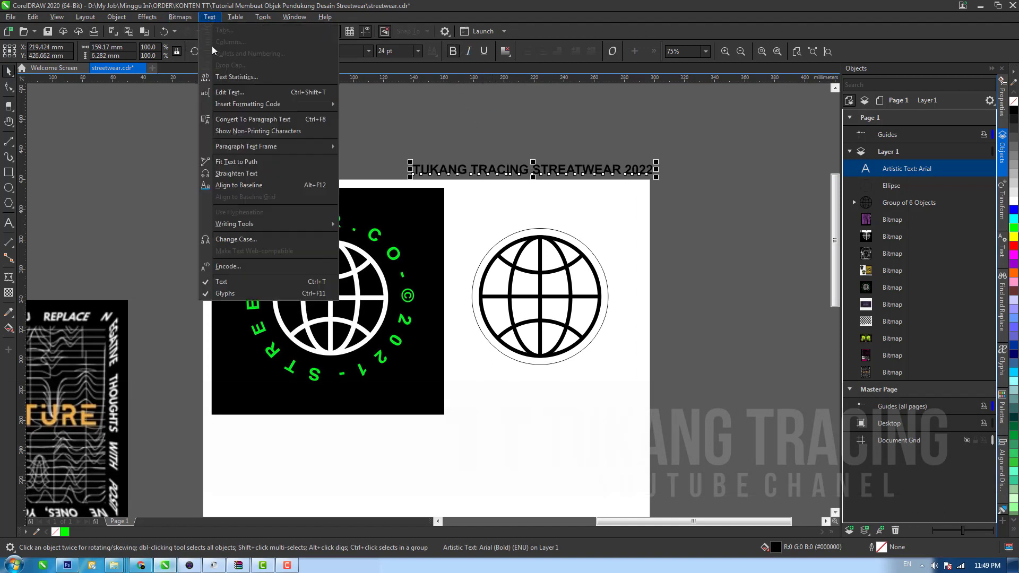
{"action": "left_click", "coordinate": [279, 166]}
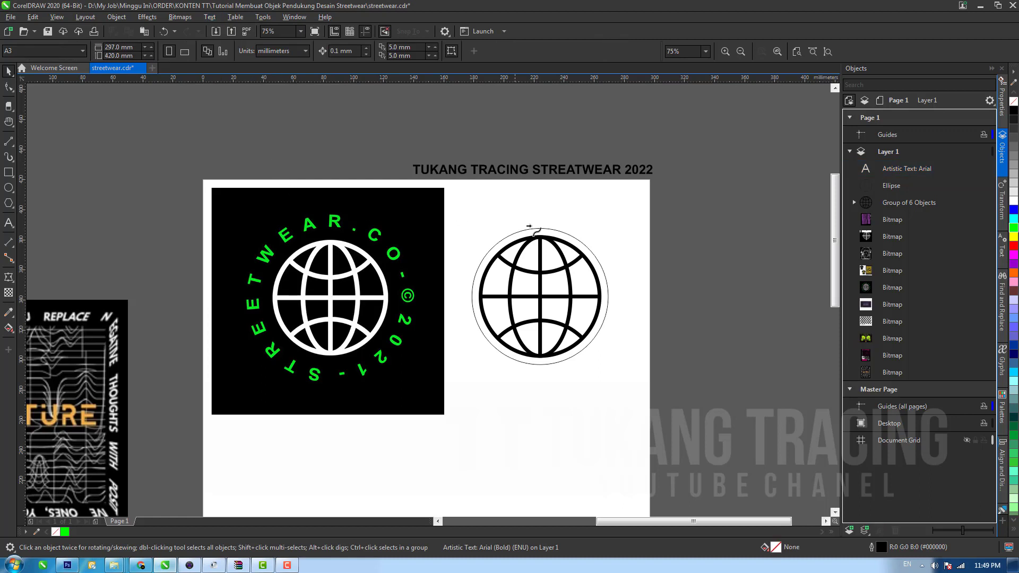
{"action": "left_click", "coordinate": [540, 225]}
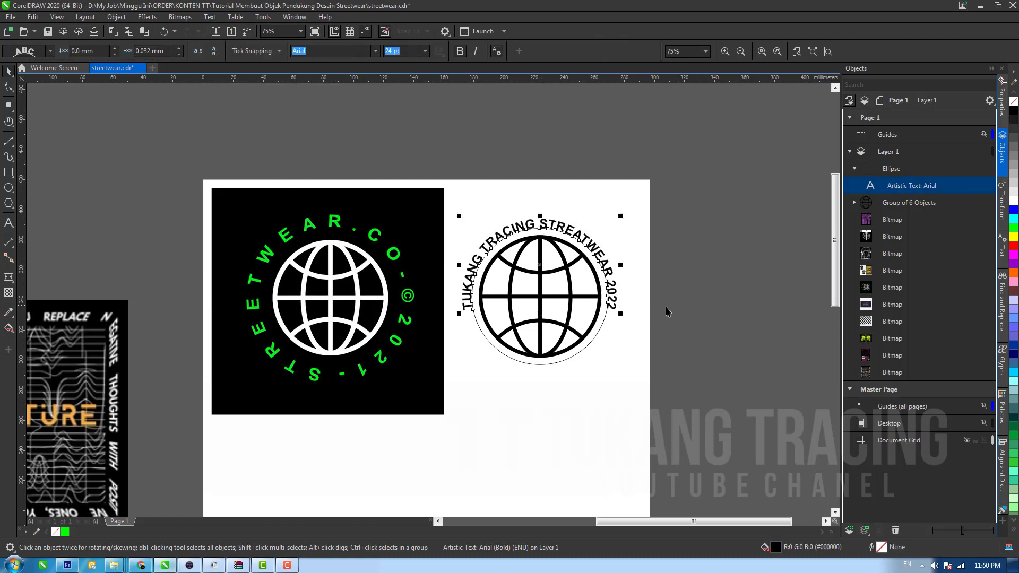
Step: Enlarge the circular text to about 29.5 pt and widen its letter spacing so it runs nearly all around the globe
{"action": "left_click_drag", "start_coordinate": [620, 315], "coordinate": [666, 332]}
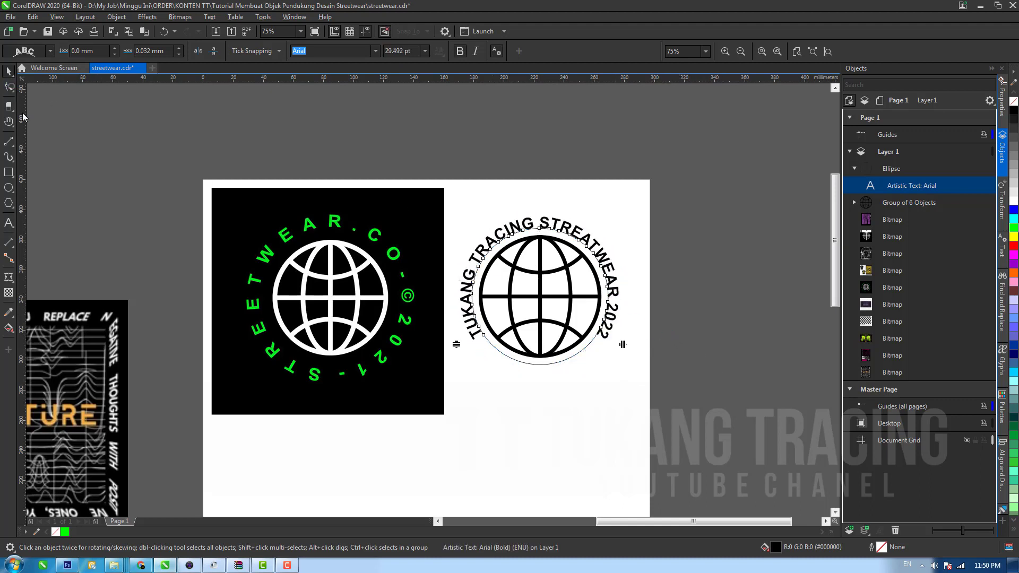
{"action": "key", "text": "F10"}
{"action": "left_click_drag", "start_coordinate": [622, 345], "coordinate": [635, 384]}
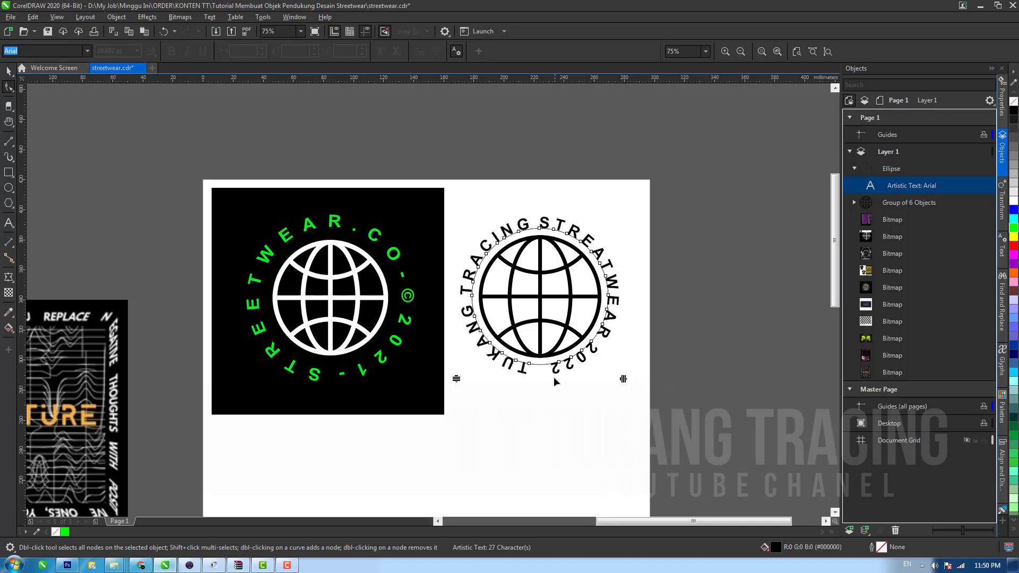
{"action": "key", "text": "space"}
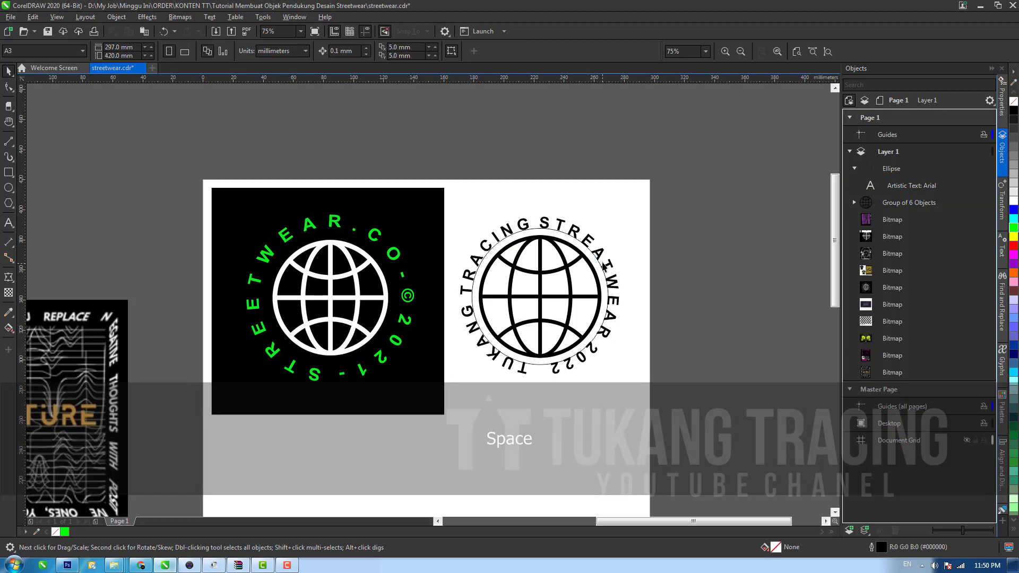
Step: Break the circular text apart from its path and delete the thin guide circle
{"action": "key", "text": "ctrl+z"}
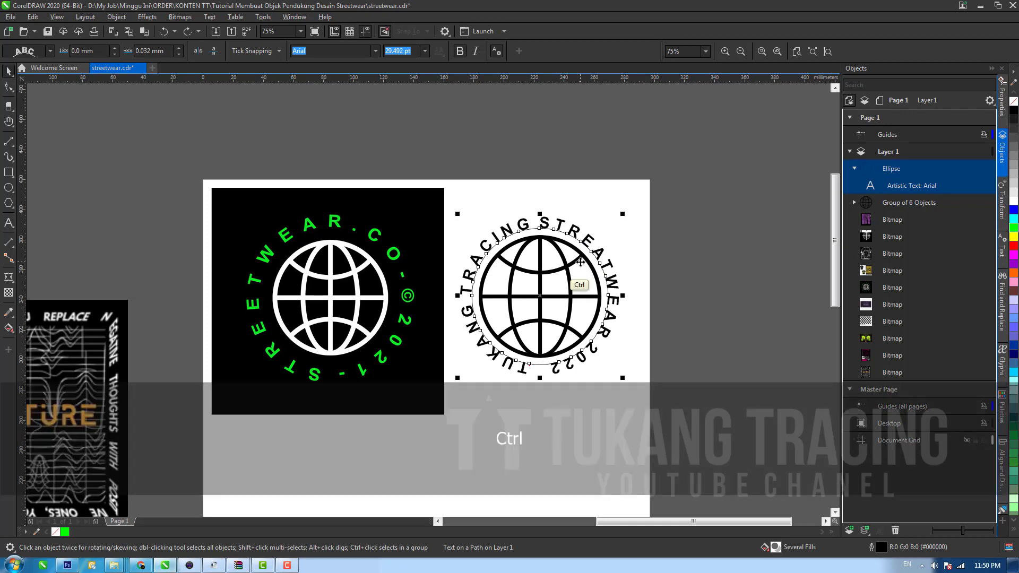
{"action": "key", "text": "ctrl+k"}
{"action": "left_click", "coordinate": [721, 246]}
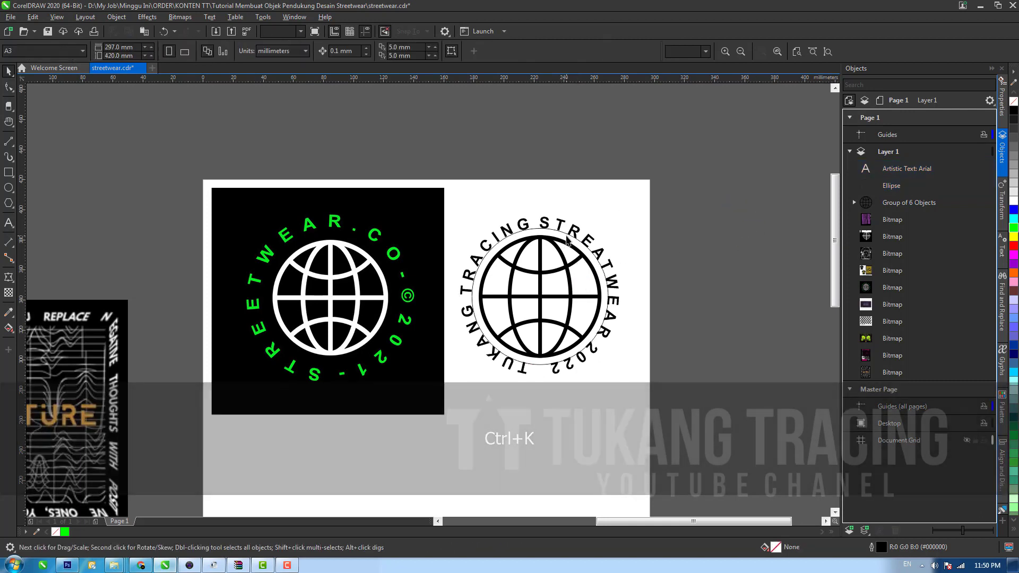
{"action": "left_click", "coordinate": [570, 234]}
{"action": "key", "text": "Delete"}
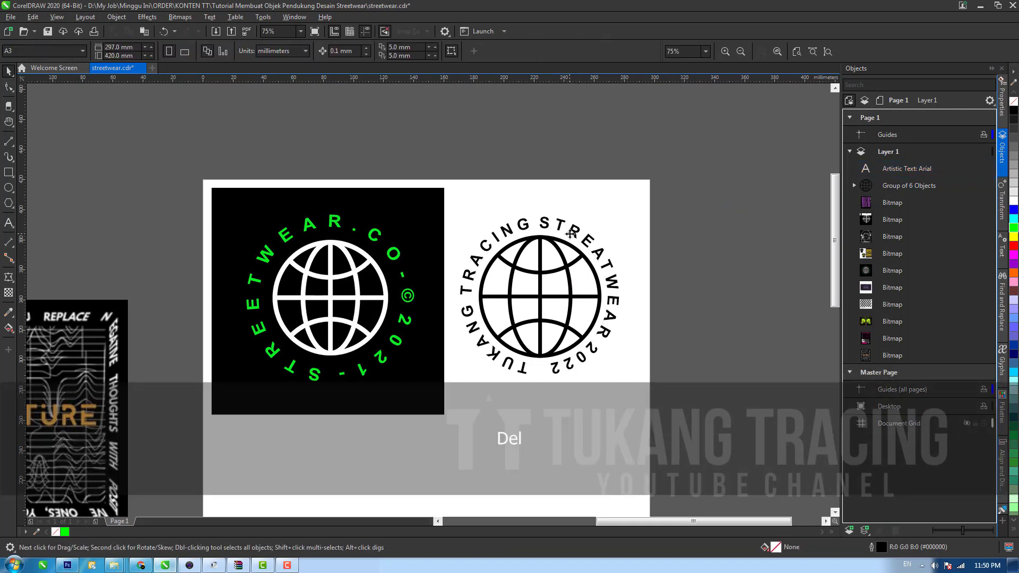
Step: Group the circular text together with the black globe
{"action": "left_click_drag", "start_coordinate": [674, 416], "coordinate": [416, 174]}
{"action": "key", "text": "ctrl+g"}
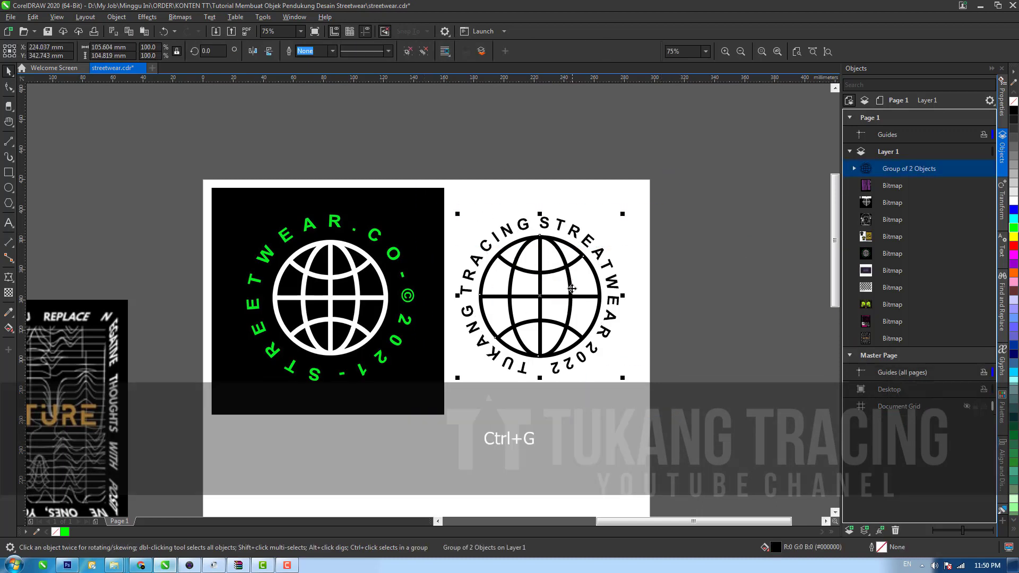
{"action": "key", "text": "h"}
{"action": "left_click_drag", "start_coordinate": [566, 307], "coordinate": [595, 249]}
{"action": "key", "text": "space"}
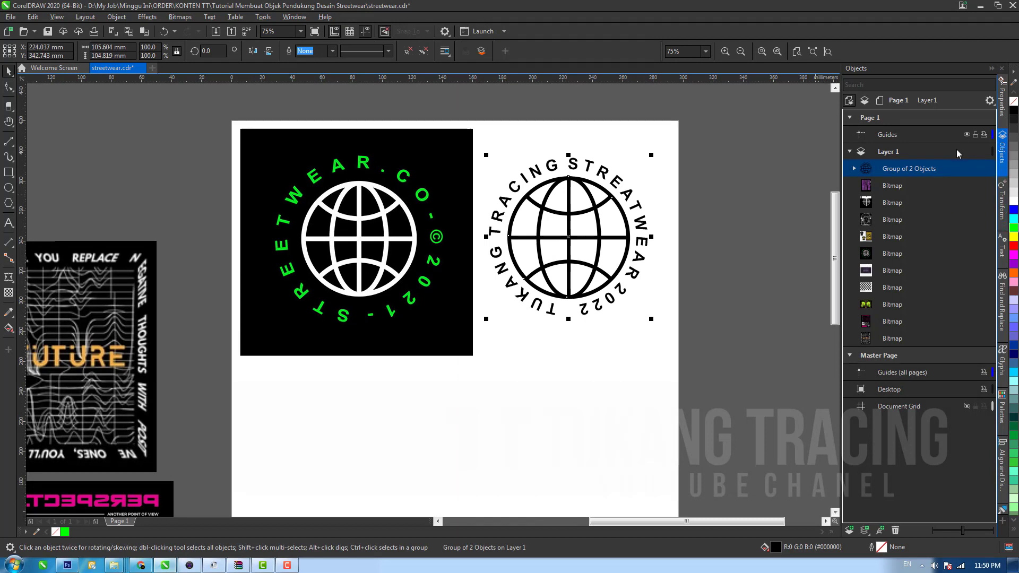
{"action": "left_click", "coordinate": [559, 380]}
Step: Move the black globe reference image off the page into the empty area to its right
{"action": "key", "text": "z"}
{"action": "left_click", "coordinate": [616, 249], "text": "shift"}
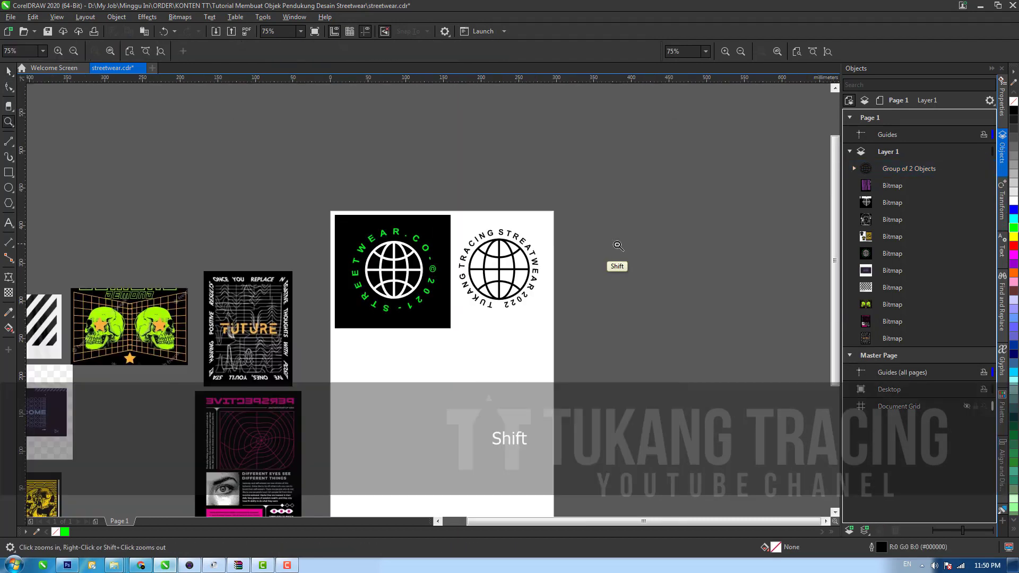
{"action": "key", "text": "space"}
{"action": "left_click", "coordinate": [390, 287]}
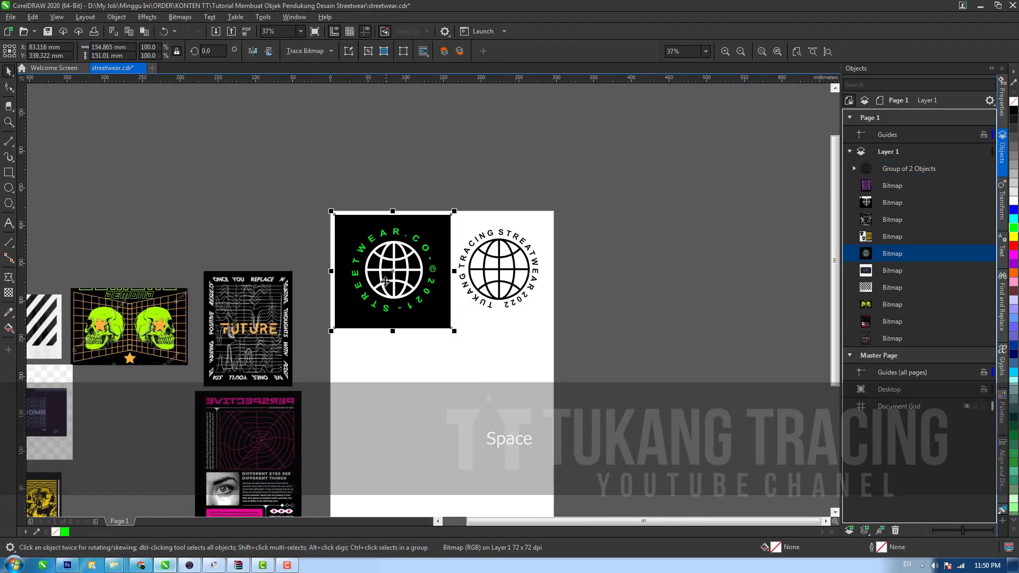
{"action": "left_click_drag", "start_coordinate": [392, 287], "coordinate": [690, 294]}
Step: Move the diagonal-stripe reference image onto the page, below and to the left of the finished globe
{"action": "key", "text": "h"}
{"action": "left_click_drag", "start_coordinate": [448, 369], "coordinate": [486, 282]}
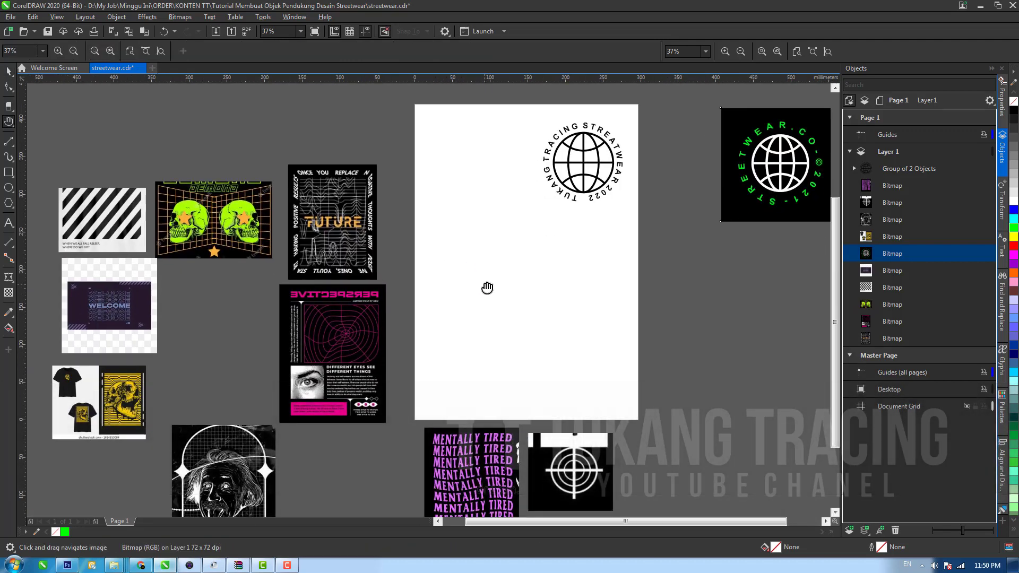
{"action": "left_click_drag", "start_coordinate": [349, 325], "coordinate": [347, 315]}
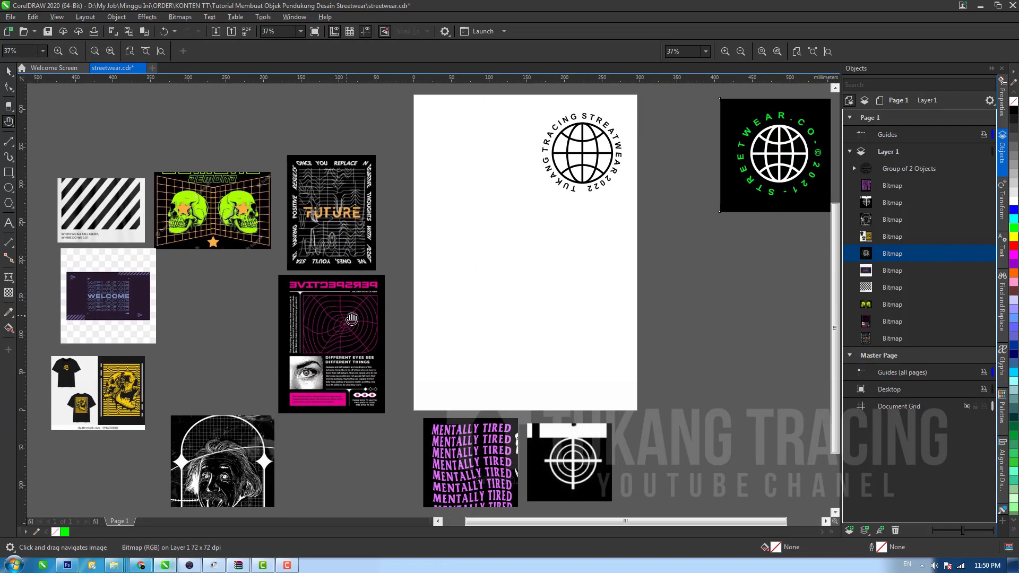
{"action": "key", "text": "space"}
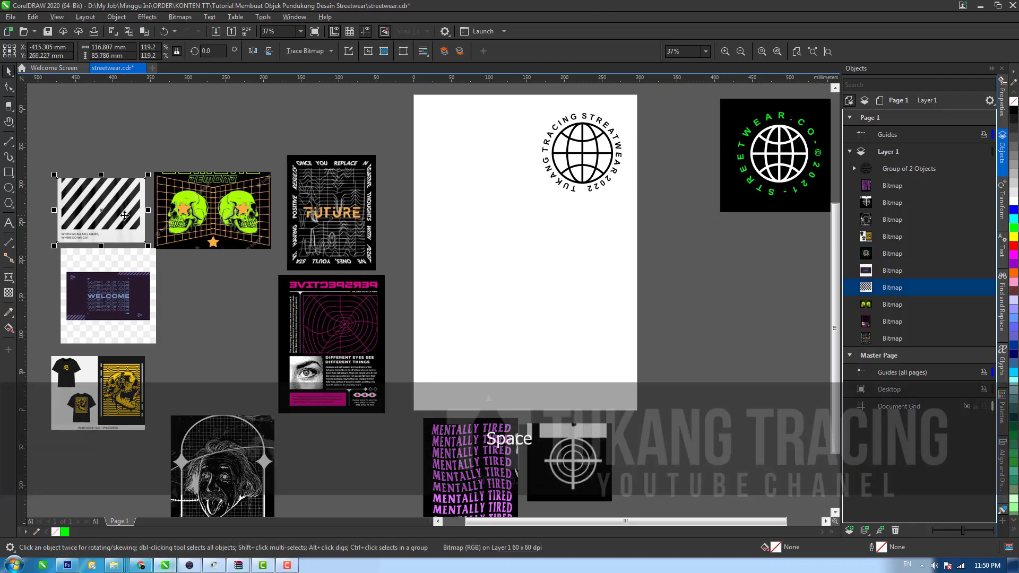
{"action": "left_click_drag", "start_coordinate": [122, 216], "coordinate": [493, 255]}
{"action": "key", "text": "z"}
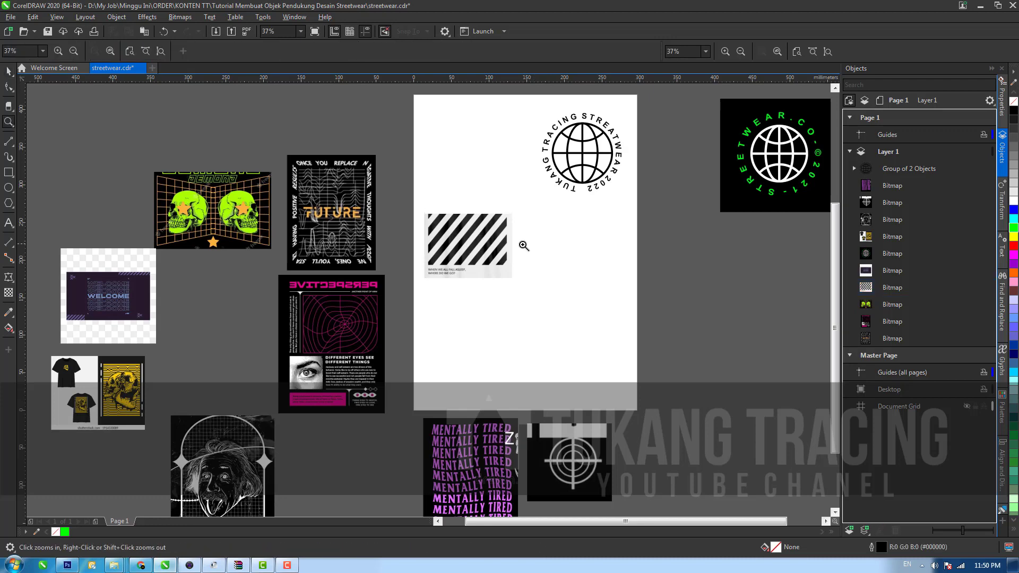
{"action": "left_click", "coordinate": [521, 243]}
{"action": "key", "text": "space"}
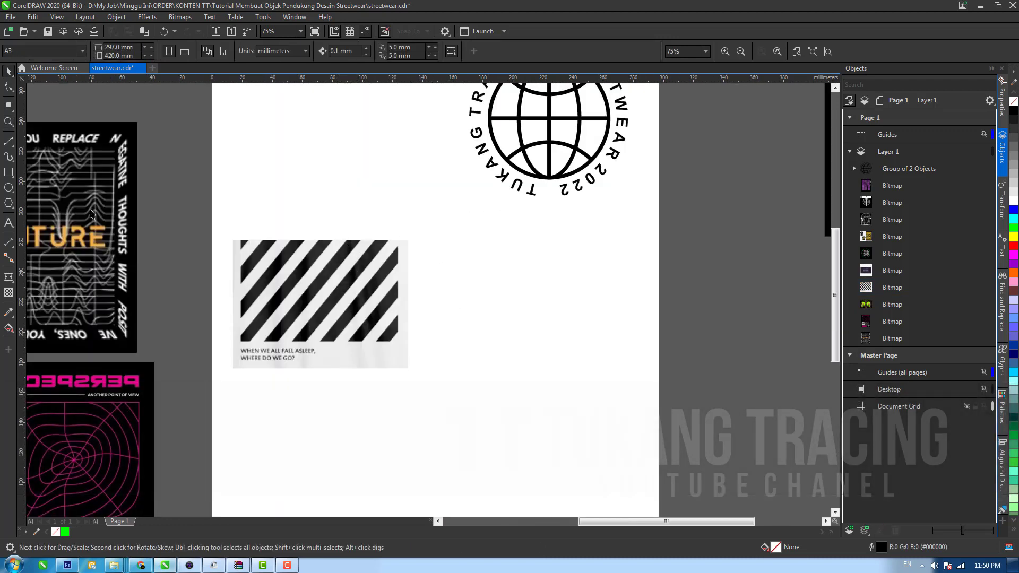
Step: Draw a rectangle about 108 by 73.4 mm beside the stripe reference and fill it black
{"action": "left_click", "coordinate": [11, 173]}
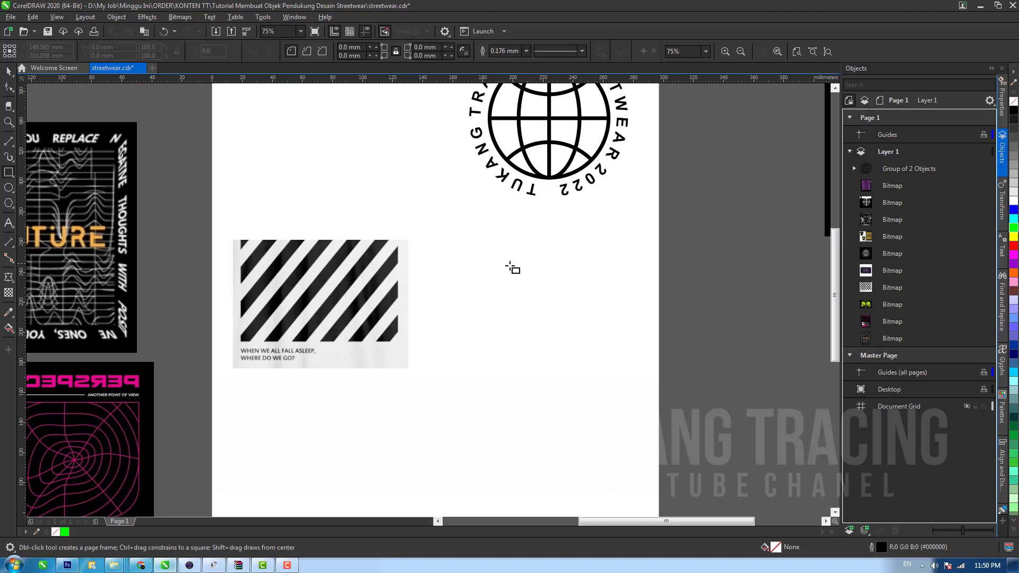
{"action": "mouse_move", "coordinate": [467, 236]}
{"action": "left_mouse_down"}
{"action": "mouse_move", "coordinate": [525, 302]}
{"action": "mouse_move", "coordinate": [630, 346]}
{"action": "left_mouse_up"}
{"action": "key", "text": "space"}
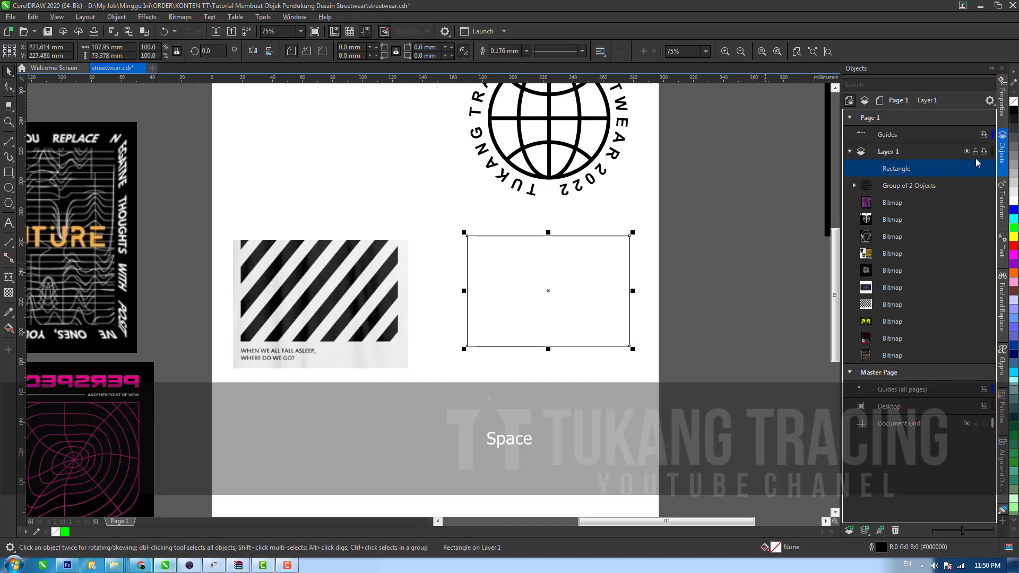
{"action": "left_click", "coordinate": [1012, 106]}
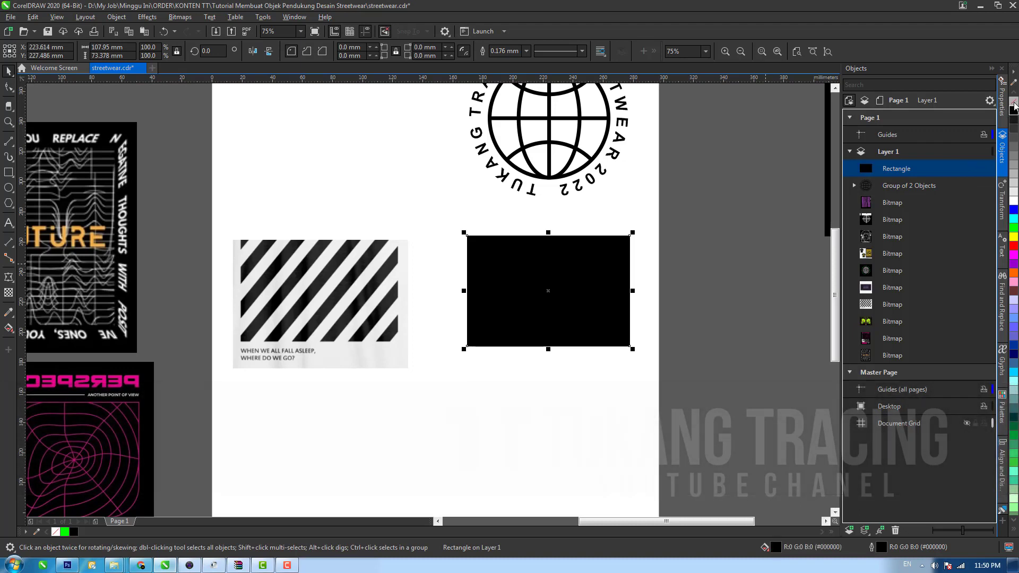
{"action": "left_click", "coordinate": [780, 334]}
Step: Draw a narrow upright rectangle about 7.4 mm wide and 117 mm tall below the stripe reference
{"action": "scroll", "coordinate": [762, 347], "scroll_direction": "down", "scroll_amount": 1}
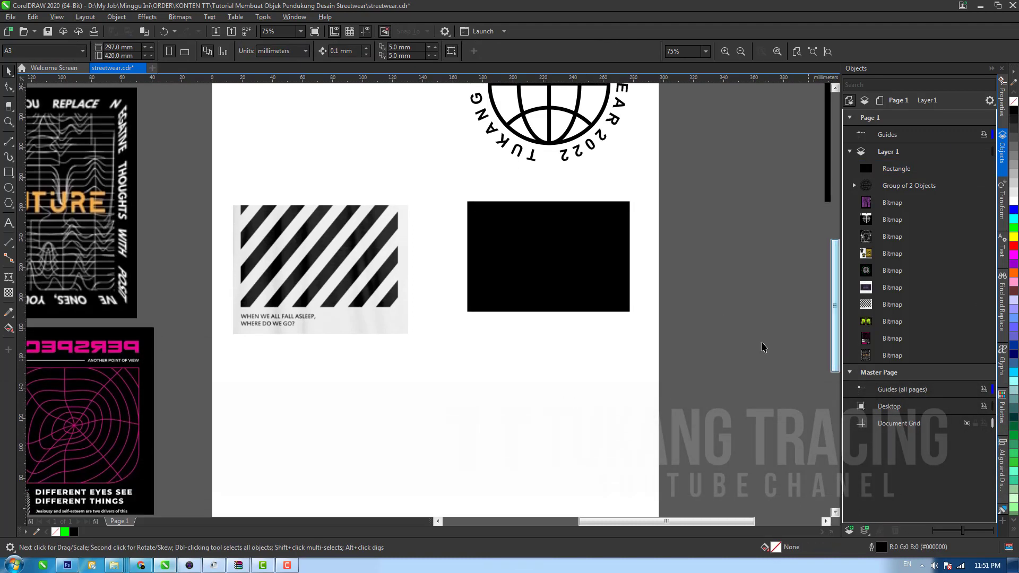
{"action": "left_click", "coordinate": [8, 173]}
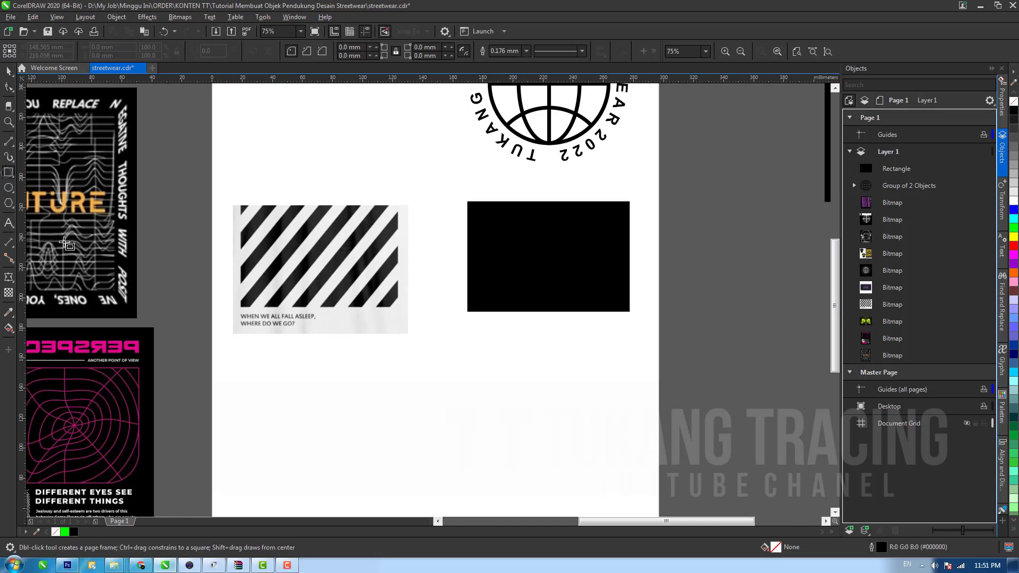
{"action": "left_click_drag", "start_coordinate": [415, 356], "coordinate": [423, 484]}
{"action": "key", "text": "space"}
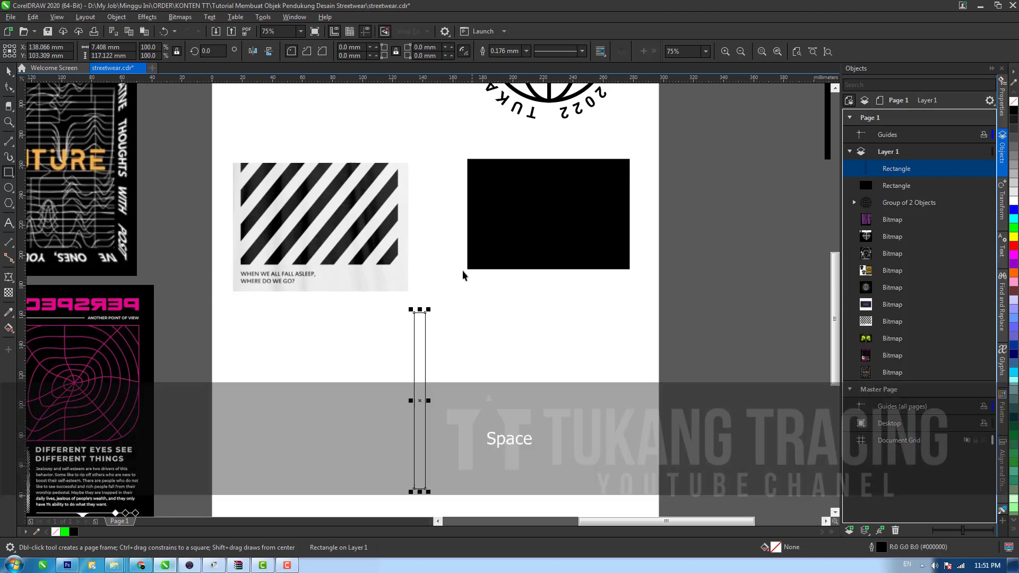
Step: Duplicate the narrow rectangle and place the two strips below the black rectangle, one beyond each of its sides
{"action": "key", "text": "ctrl+c"}
{"action": "key", "text": "ctrl+v"}
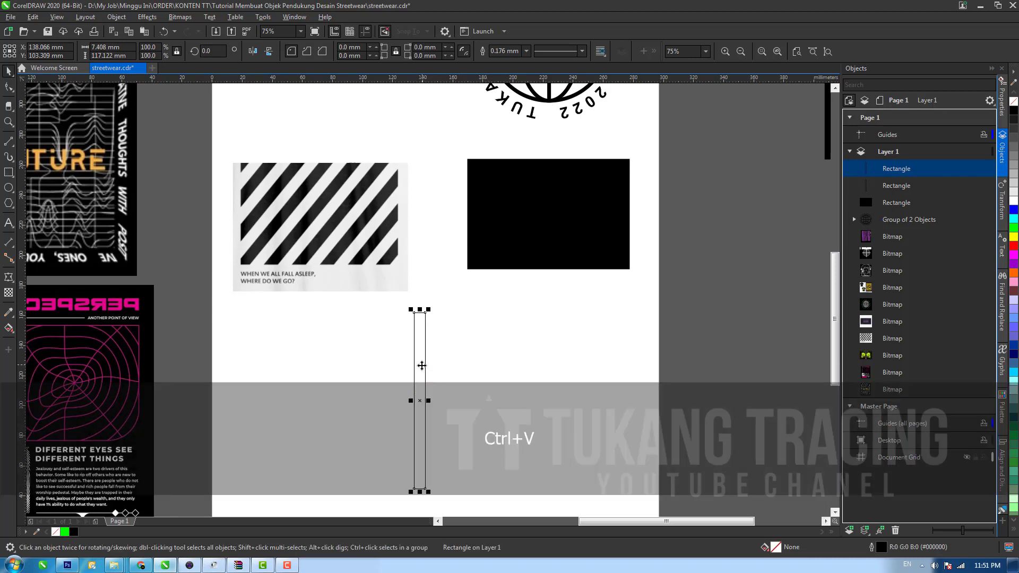
{"action": "left_click_drag", "start_coordinate": [429, 370], "coordinate": [653, 371]}
{"action": "left_click_drag", "start_coordinate": [416, 381], "coordinate": [440, 381]}
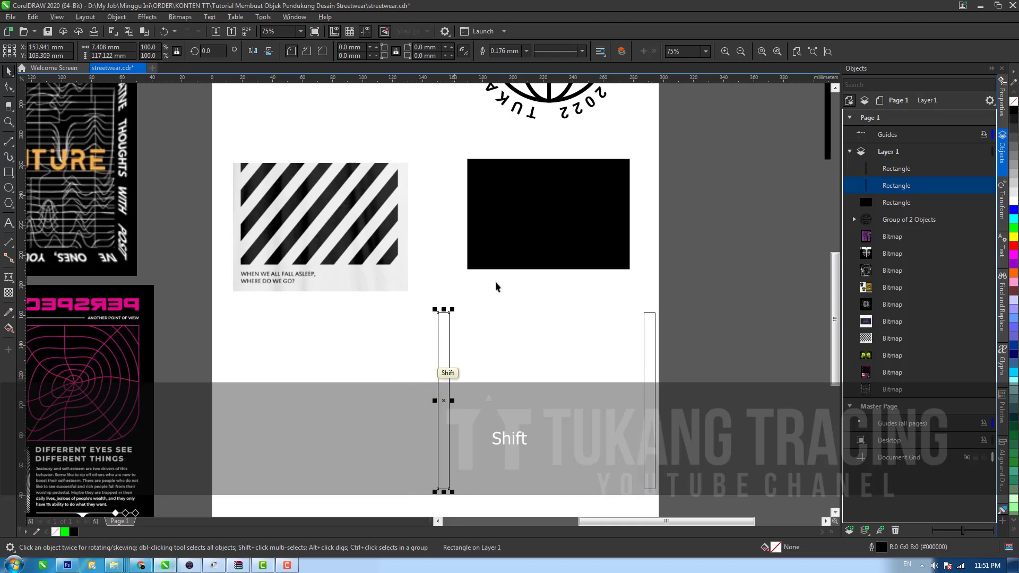
Step: Shift the strip nearest the page's edge slightly outward and fill both narrow strips white
{"action": "left_click", "coordinate": [537, 201]}
{"action": "left_click_drag", "start_coordinate": [654, 364], "coordinate": [658, 365]}
{"action": "left_click", "coordinate": [678, 321]}
{"action": "left_click_drag", "start_coordinate": [503, 408], "coordinate": [669, 496]}
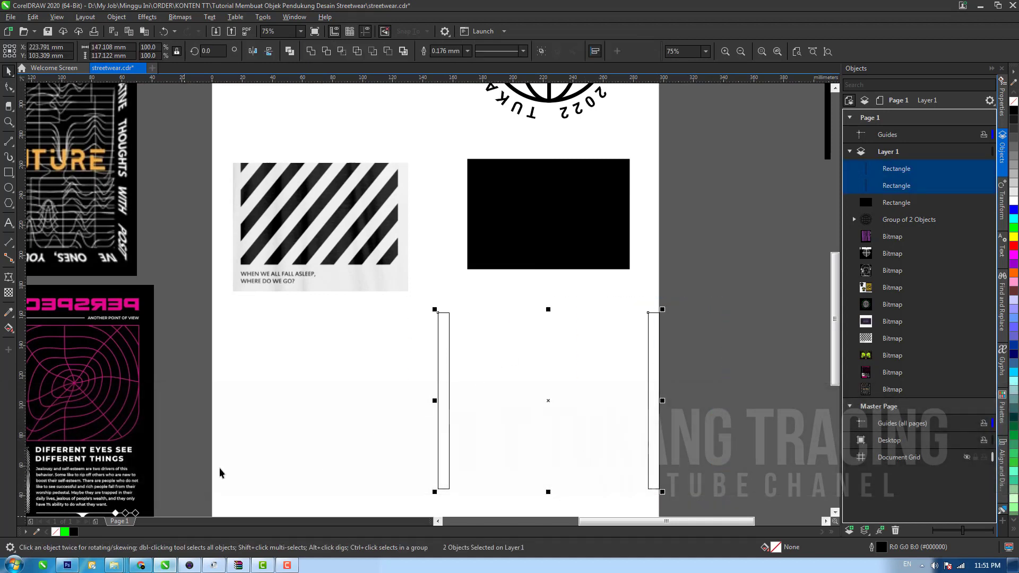
{"action": "left_click", "coordinate": [245, 342]}
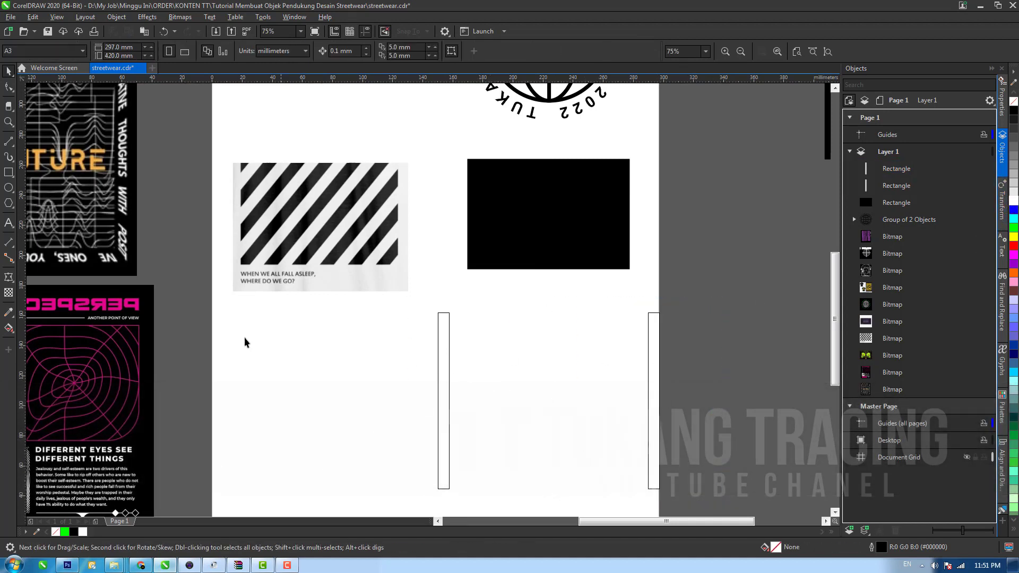
Step: Blend the two white upright strips into a row of intermediate strips below the black rectangle
{"action": "left_click", "coordinate": [14, 282]}
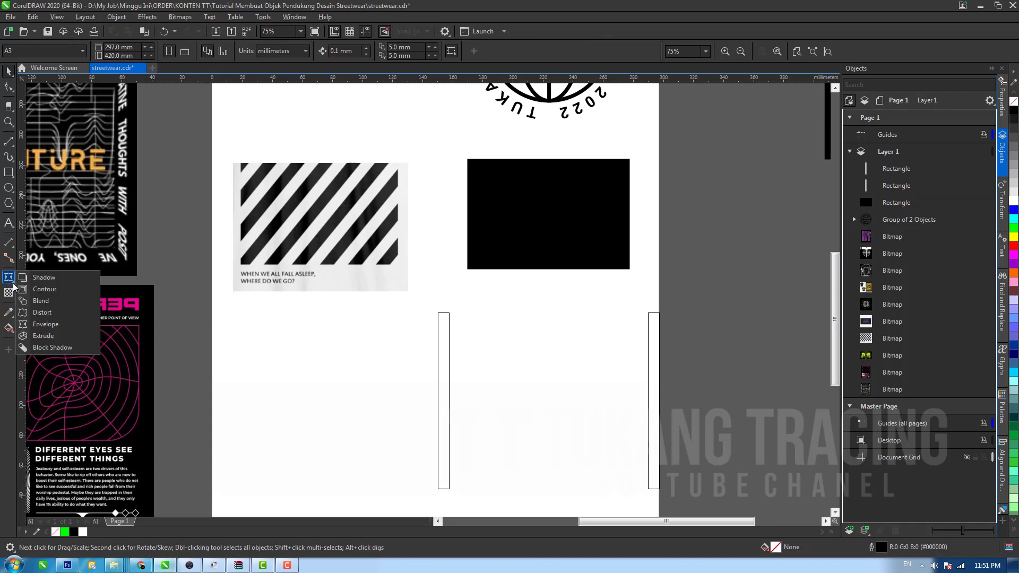
{"action": "left_click", "coordinate": [13, 287]}
{"action": "left_click", "coordinate": [13, 282]}
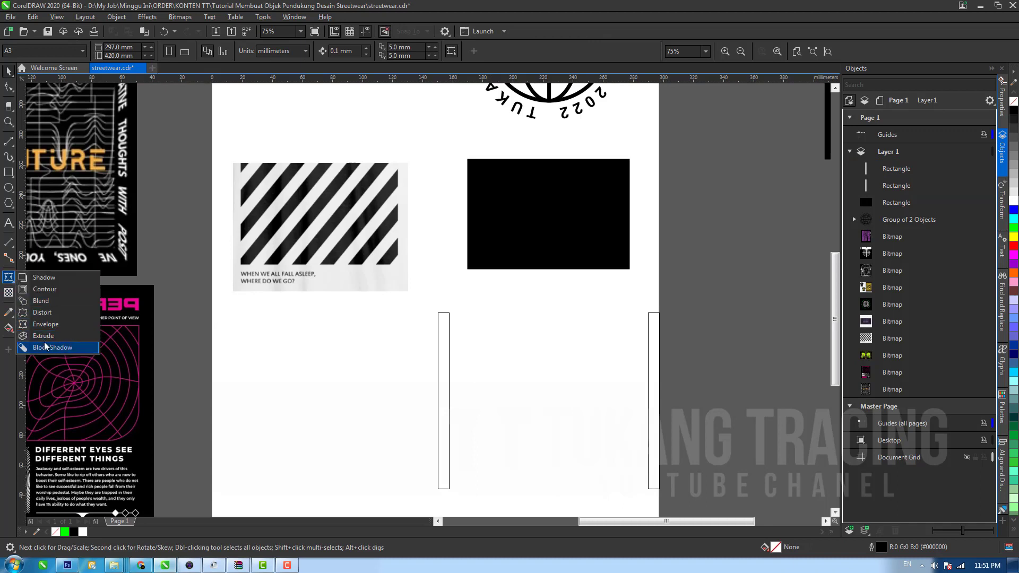
{"action": "left_click", "coordinate": [41, 301]}
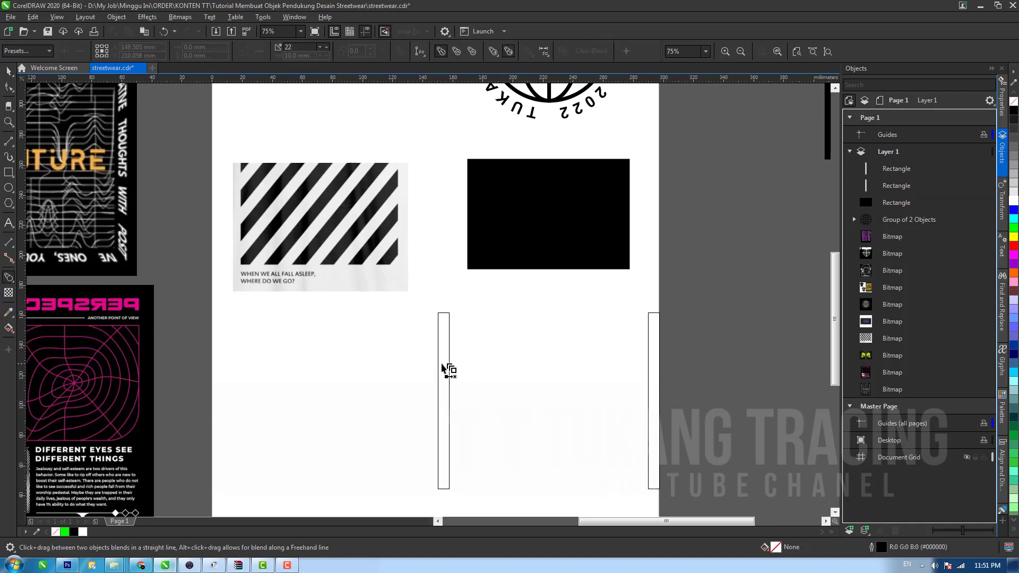
{"action": "left_click", "coordinate": [450, 366]}
{"action": "left_click_drag", "start_coordinate": [446, 370], "coordinate": [653, 401]}
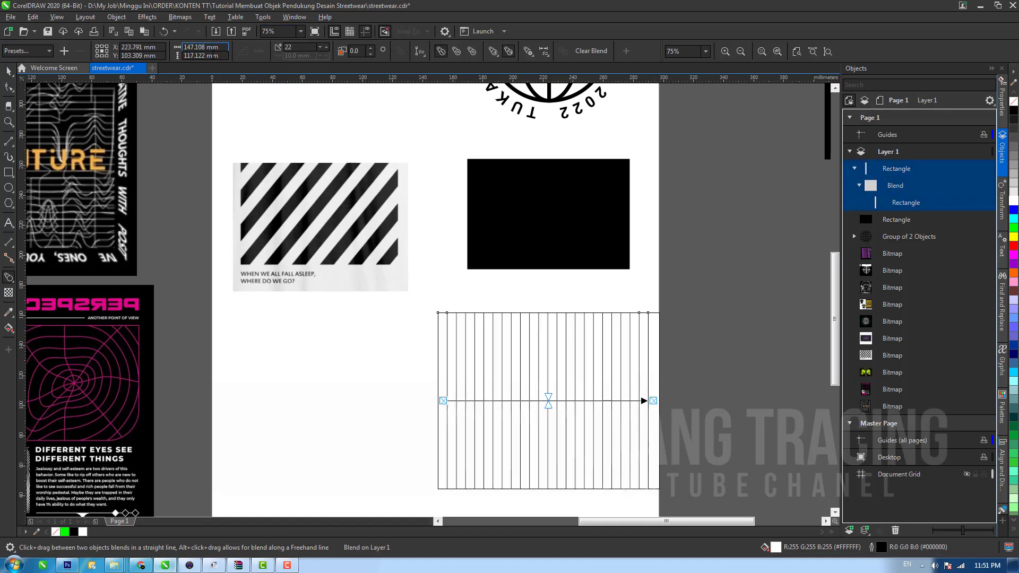
Step: Set the number of intermediate steps in the strip blend to 10
{"action": "left_click", "coordinate": [319, 47]}
{"action": "left_click", "coordinate": [319, 48]}
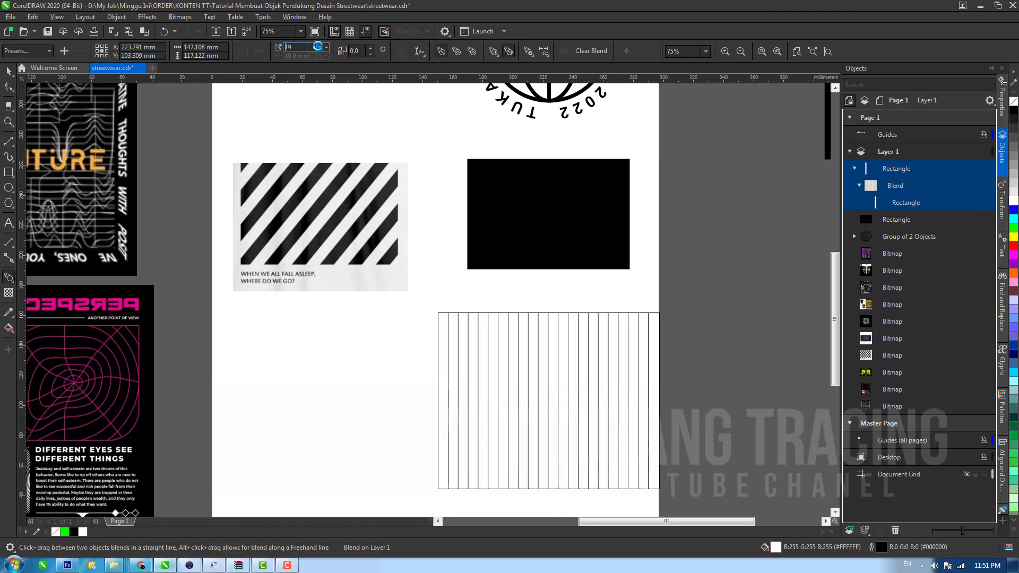
{"action": "left_click", "coordinate": [320, 47]}
{"action": "left_click", "coordinate": [319, 48]}
{"action": "left_click", "coordinate": [319, 47]}
{"action": "left_click", "coordinate": [319, 47]}
{"action": "left_click", "coordinate": [319, 47]}
{"action": "left_click", "coordinate": [320, 47]}
{"action": "left_click", "coordinate": [320, 47]}
{"action": "left_click", "coordinate": [319, 47]}
{"action": "left_click", "coordinate": [319, 47]}
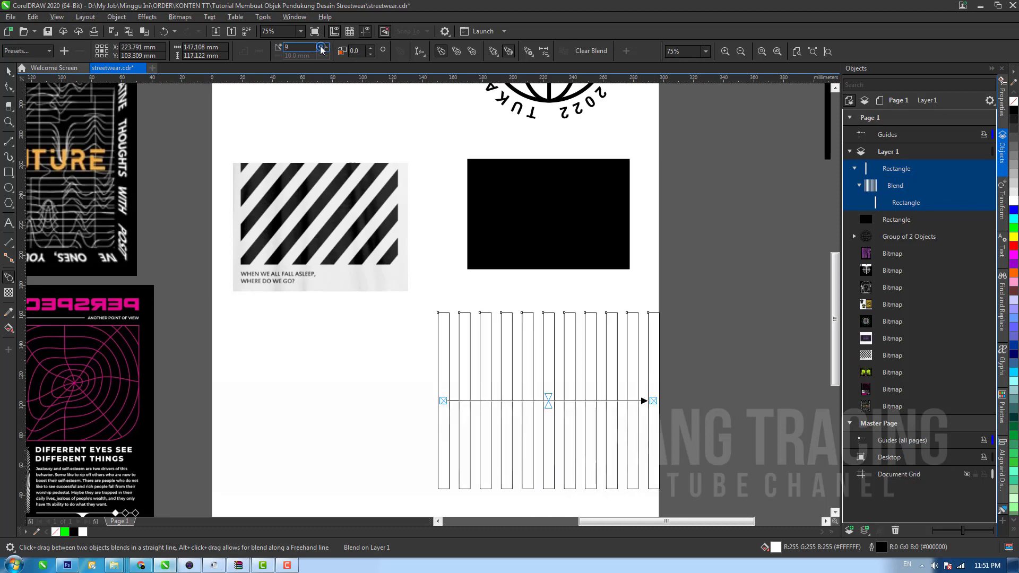
{"action": "left_click", "coordinate": [319, 47]}
{"action": "left_click", "coordinate": [319, 47]}
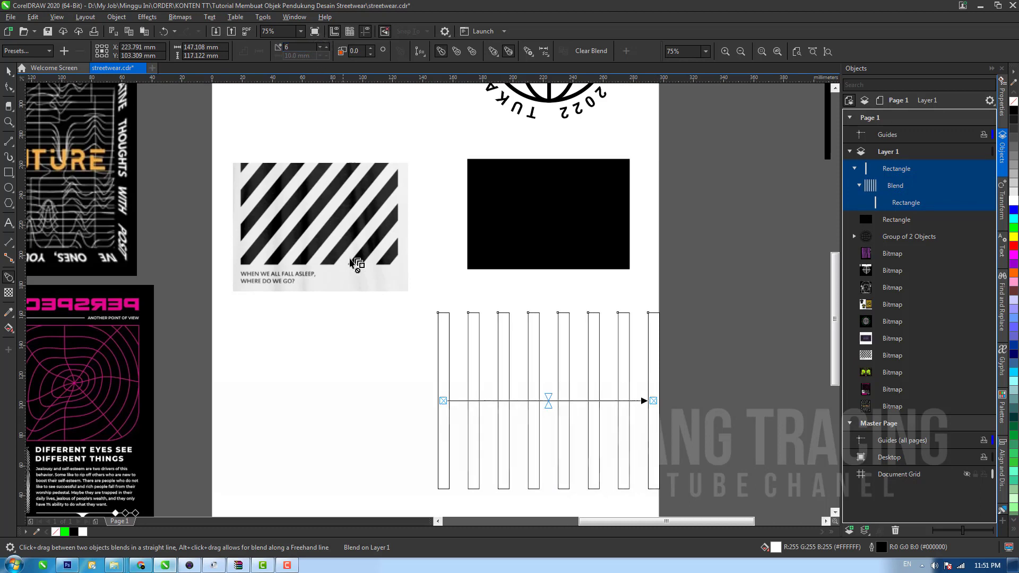
{"action": "left_click", "coordinate": [326, 47]}
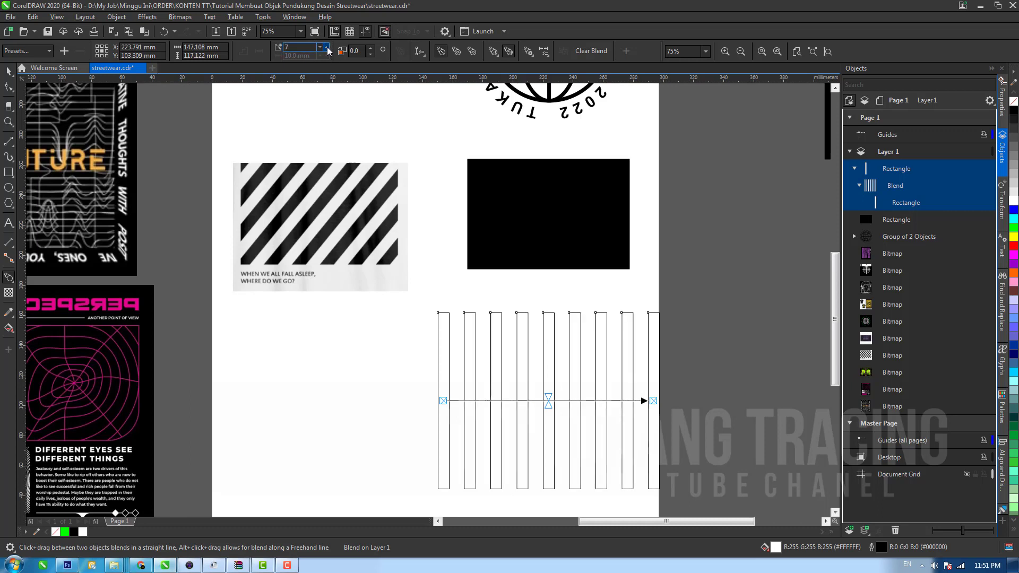
{"action": "left_click", "coordinate": [327, 46]}
{"action": "left_click", "coordinate": [327, 46]}
{"action": "left_click", "coordinate": [326, 47]}
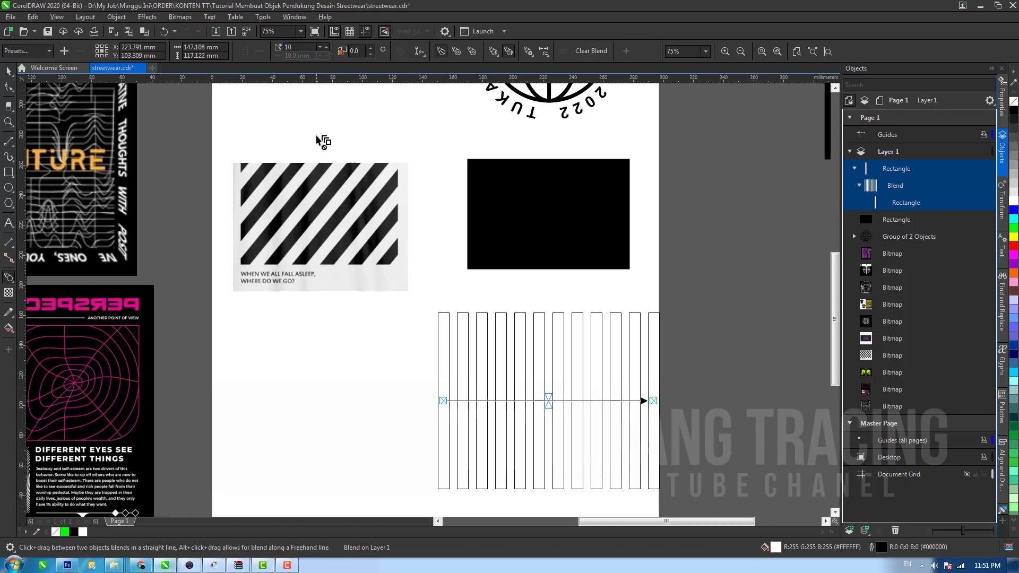
Step: Break the strip blend apart and weld all the strips into a single curve
{"action": "key", "text": "space"}
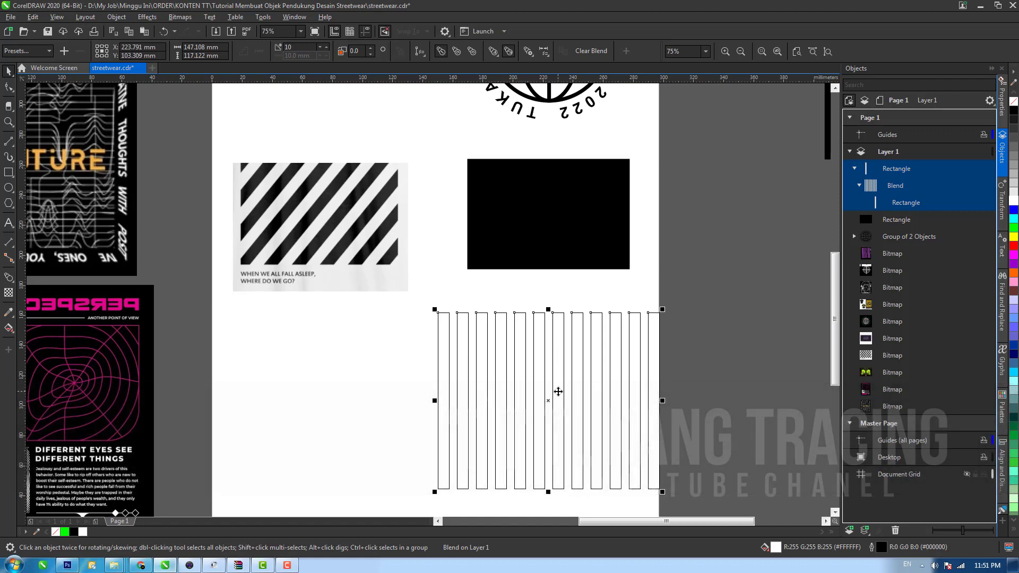
{"action": "key", "text": "ctrl"}
{"action": "key", "text": "ctrl+k"}
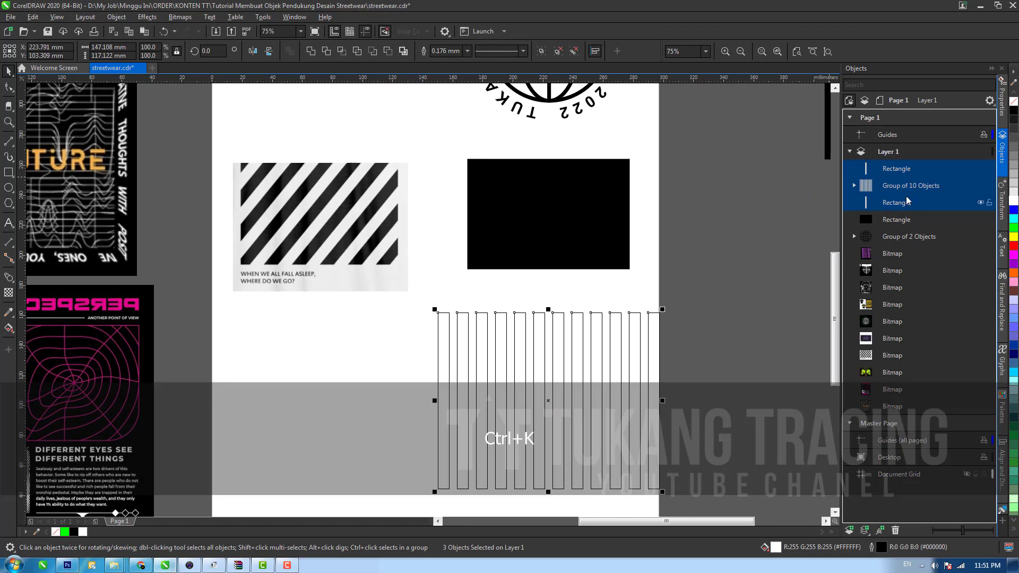
{"action": "left_click", "coordinate": [311, 51]}
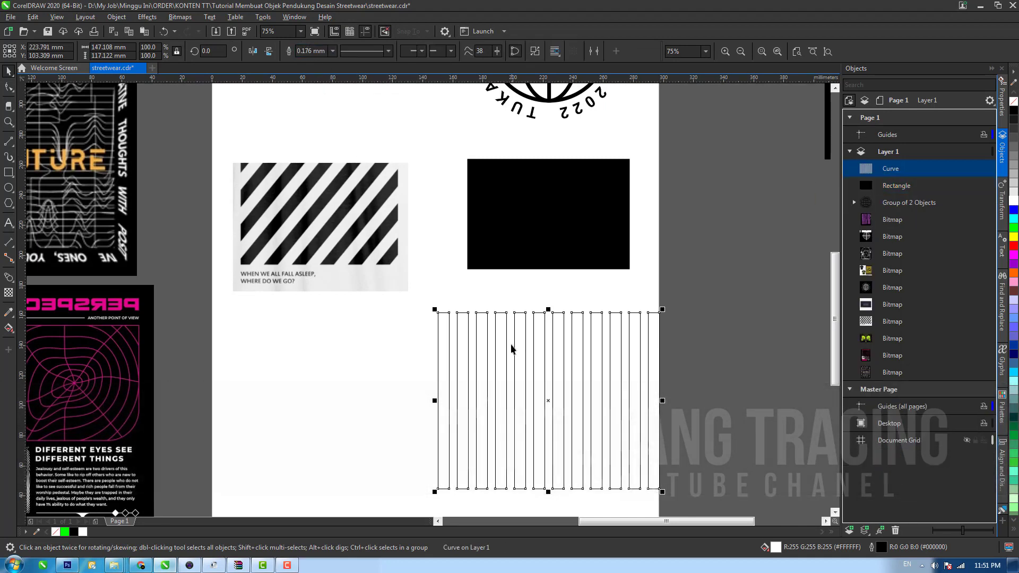
Step: Place the welded strips over the black rectangle, rotate them 45° and mirror them vertically to match the reference's stripe direction
{"action": "left_click_drag", "start_coordinate": [503, 340], "coordinate": [505, 150]}
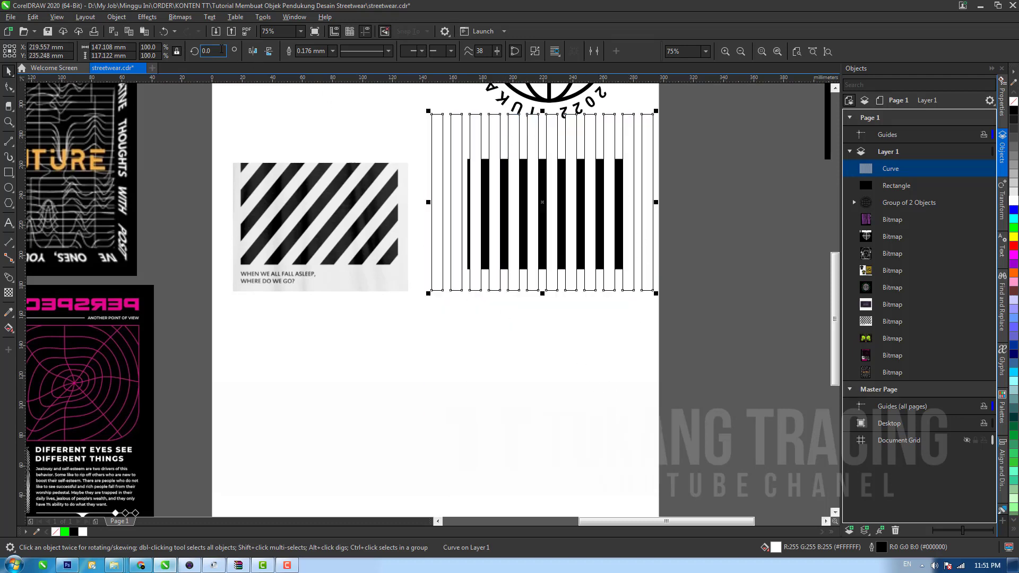
{"action": "type", "text": "45"}
{"action": "key", "text": "Return"}
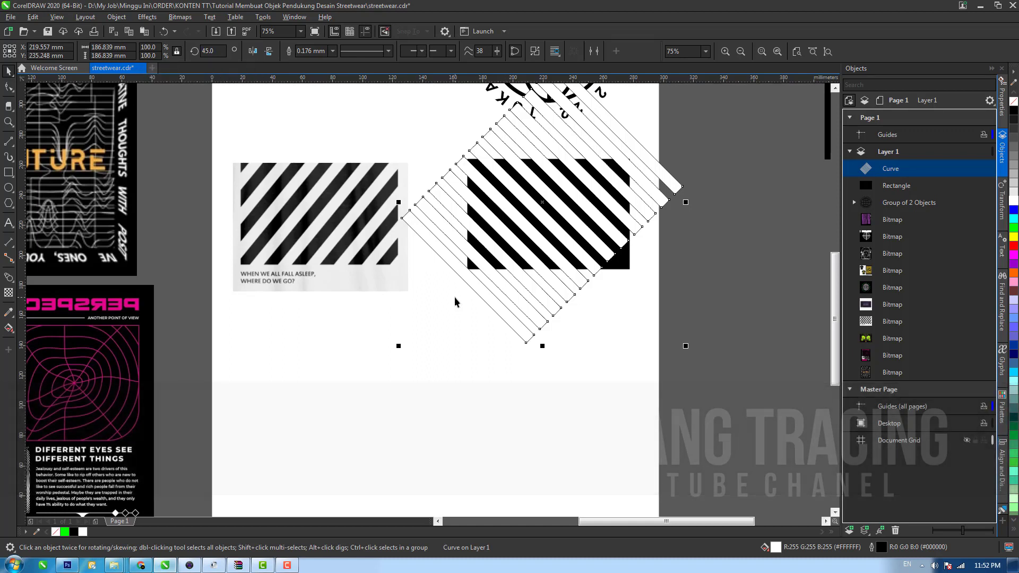
{"action": "left_click", "coordinate": [267, 51]}
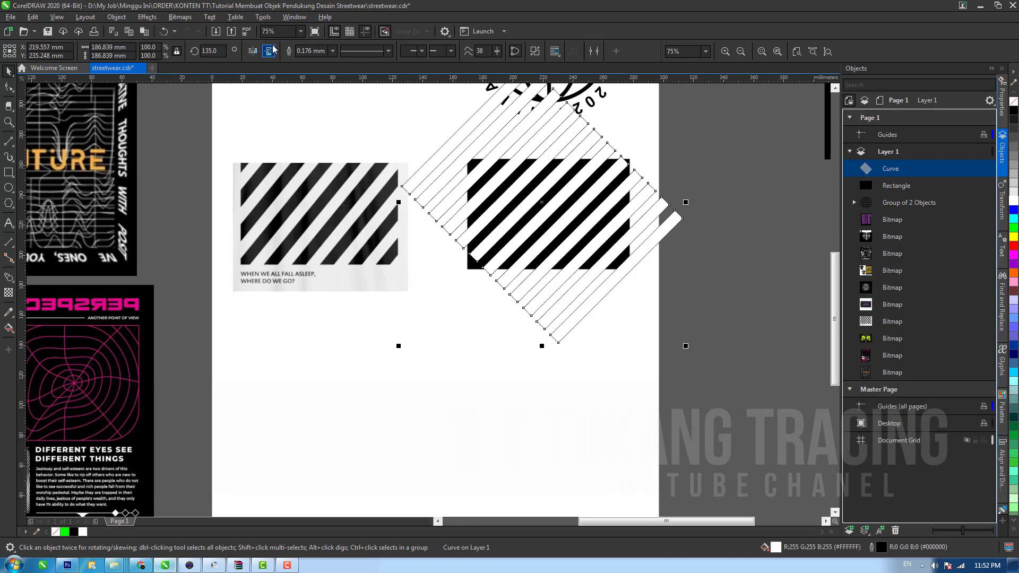
Step: Lengthen the diagonal strips at both ends by shifting their end nodes outward so they fully cross the black rectangle
{"action": "key", "text": "h"}
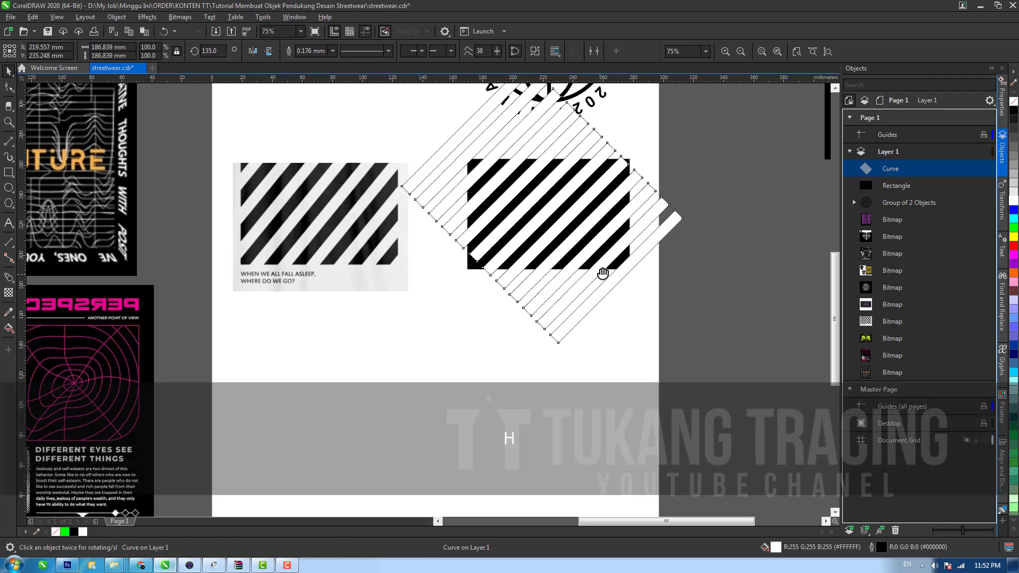
{"action": "left_click_drag", "start_coordinate": [610, 239], "coordinate": [587, 334]}
{"action": "key", "text": "space"}
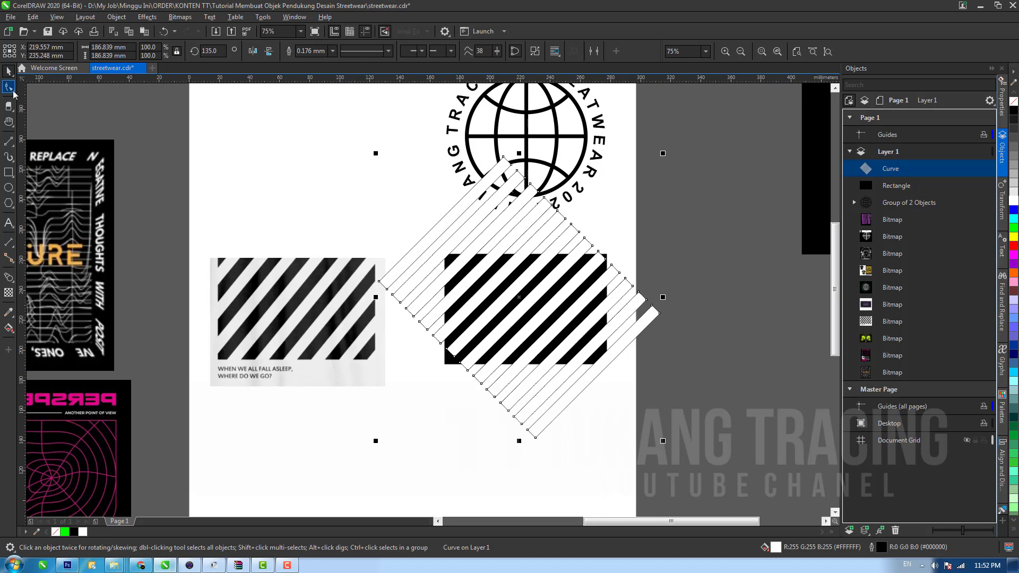
{"action": "left_click", "coordinate": [9, 88]}
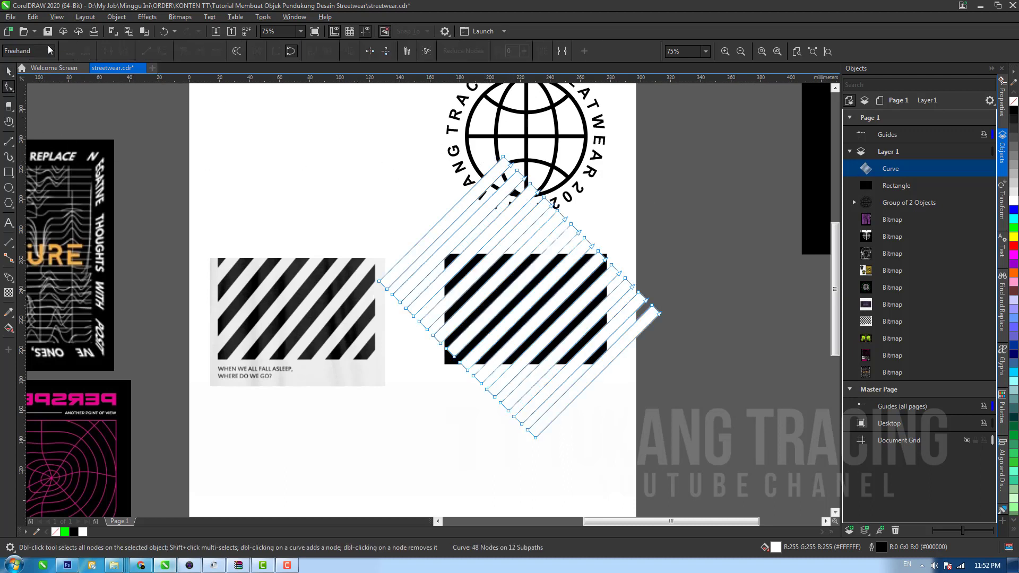
{"action": "left_click", "coordinate": [50, 49]}
{"action": "left_click", "coordinate": [44, 62]}
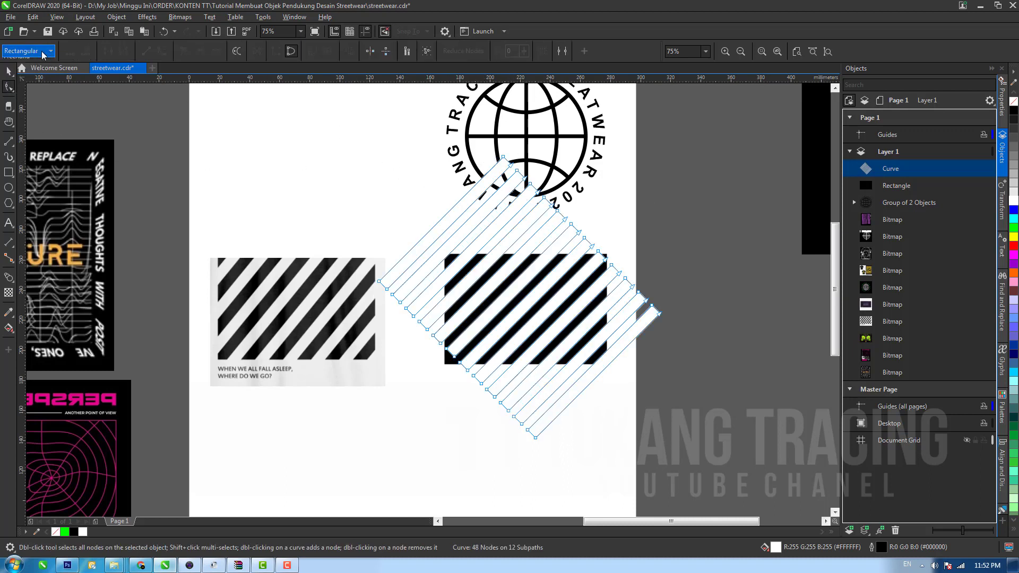
{"action": "left_click", "coordinate": [44, 56]}
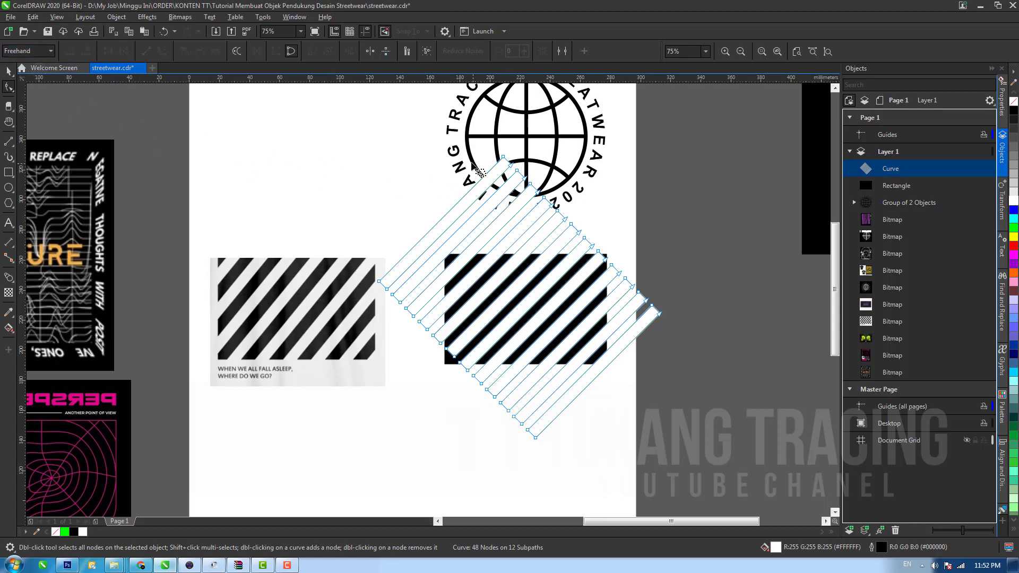
{"action": "mouse_move", "coordinate": [607, 321]}
{"action": "left_mouse_down"}
{"action": "mouse_move", "coordinate": [722, 297]}
{"action": "mouse_move", "coordinate": [688, 218]}
{"action": "mouse_move", "coordinate": [594, 153]}
{"action": "left_mouse_up"}
{"action": "mouse_move", "coordinate": [460, 139]}
{"action": "left_mouse_down"}
{"action": "mouse_move", "coordinate": [542, 190]}
{"action": "mouse_move", "coordinate": [551, 169]}
{"action": "left_mouse_up"}
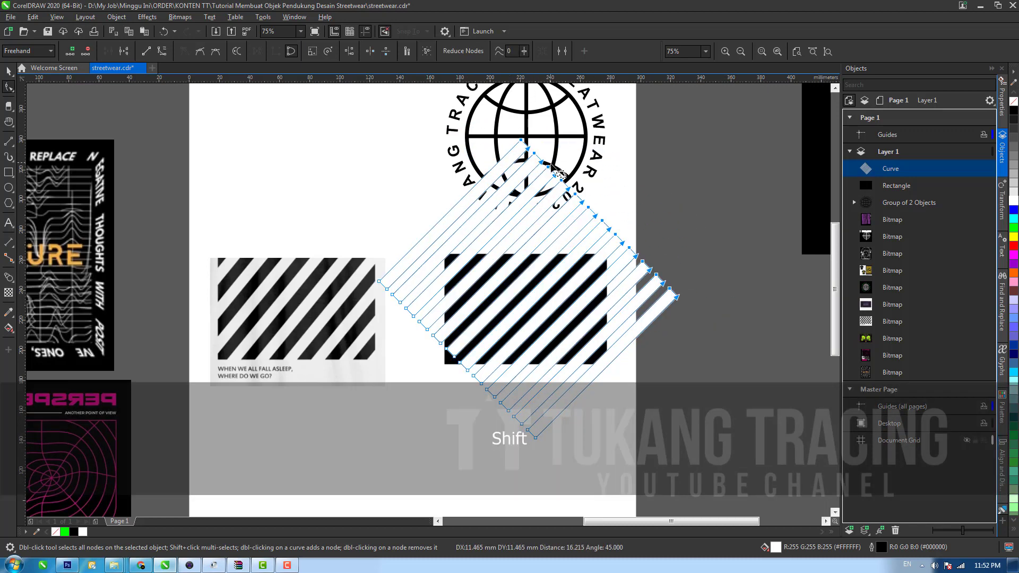
{"action": "mouse_move", "coordinate": [364, 257]}
{"action": "left_mouse_down"}
{"action": "mouse_move", "coordinate": [350, 287]}
{"action": "mouse_move", "coordinate": [477, 476]}
{"action": "mouse_move", "coordinate": [586, 465]}
{"action": "mouse_move", "coordinate": [524, 340]}
{"action": "mouse_move", "coordinate": [411, 275]}
{"action": "mouse_move", "coordinate": [417, 299]}
{"action": "left_mouse_up"}
{"action": "left_click_drag", "start_coordinate": [439, 339], "coordinate": [399, 364]}
{"action": "key", "text": "space"}
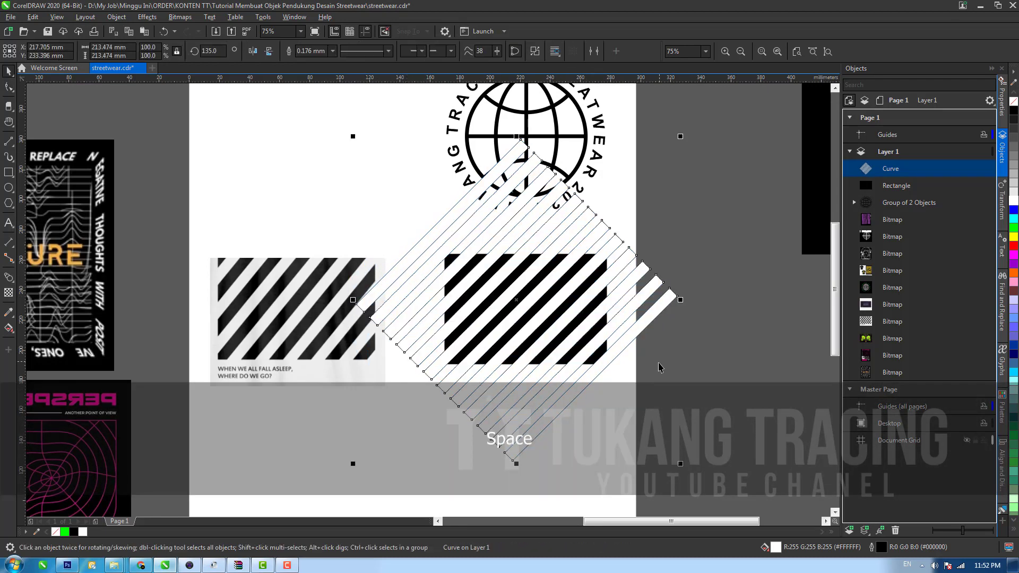
Step: Trim the black rectangle with the diagonal strips and delete the strips curve
{"action": "key", "text": "ctrl"}
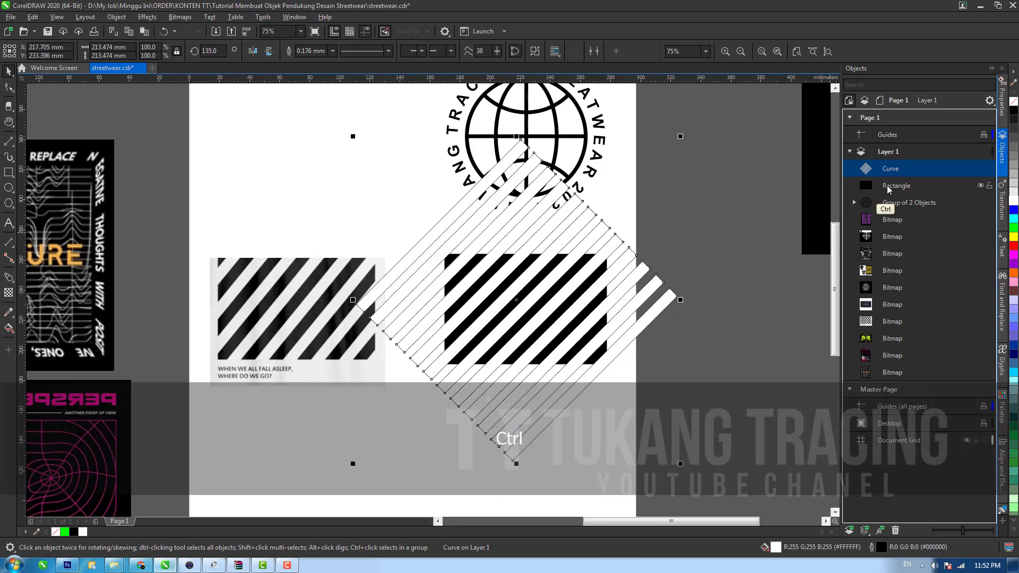
{"action": "left_click", "coordinate": [888, 186], "text": "ctrl"}
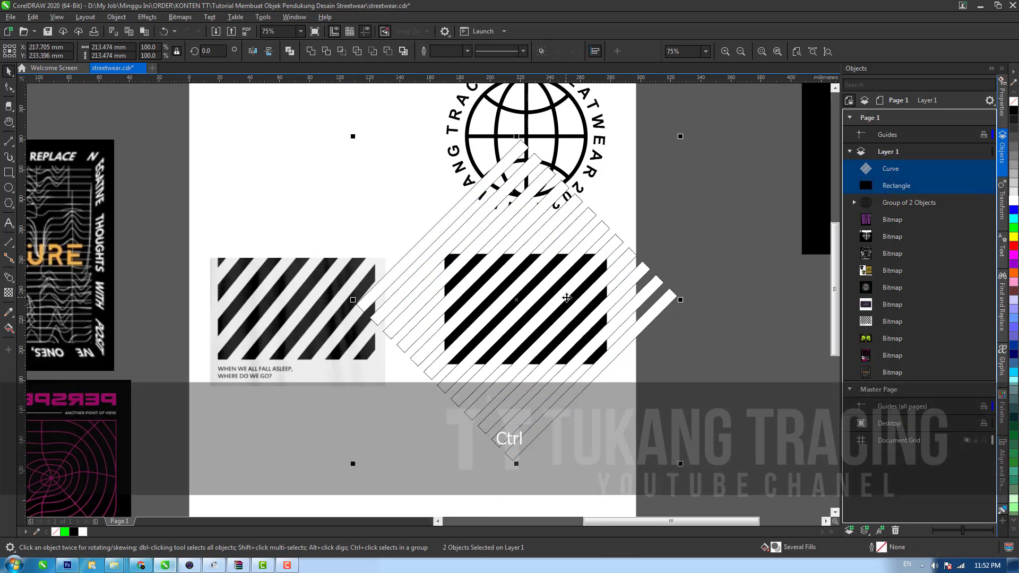
{"action": "left_click", "coordinate": [327, 52]}
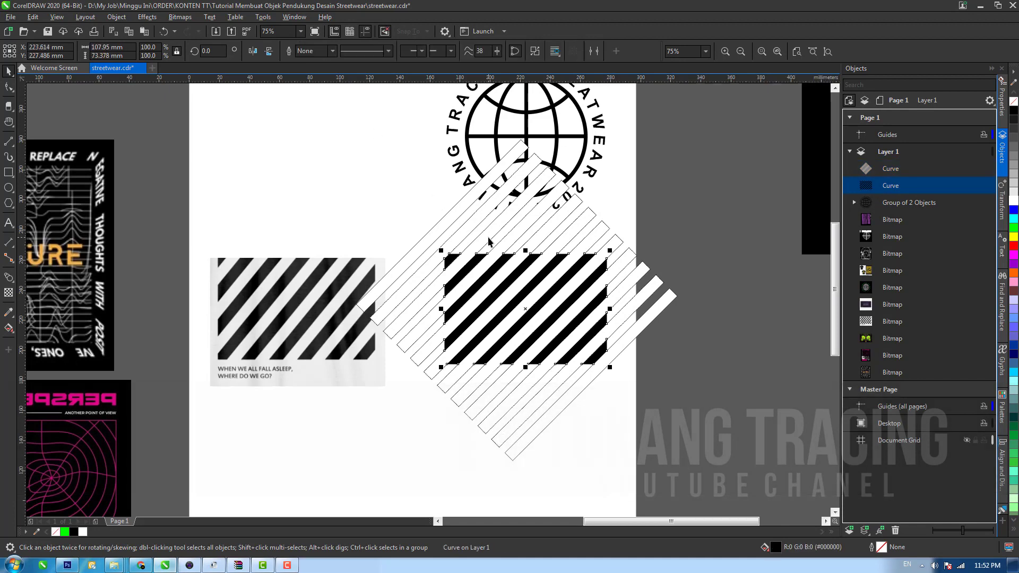
{"action": "left_click_drag", "start_coordinate": [515, 243], "coordinate": [707, 296]}
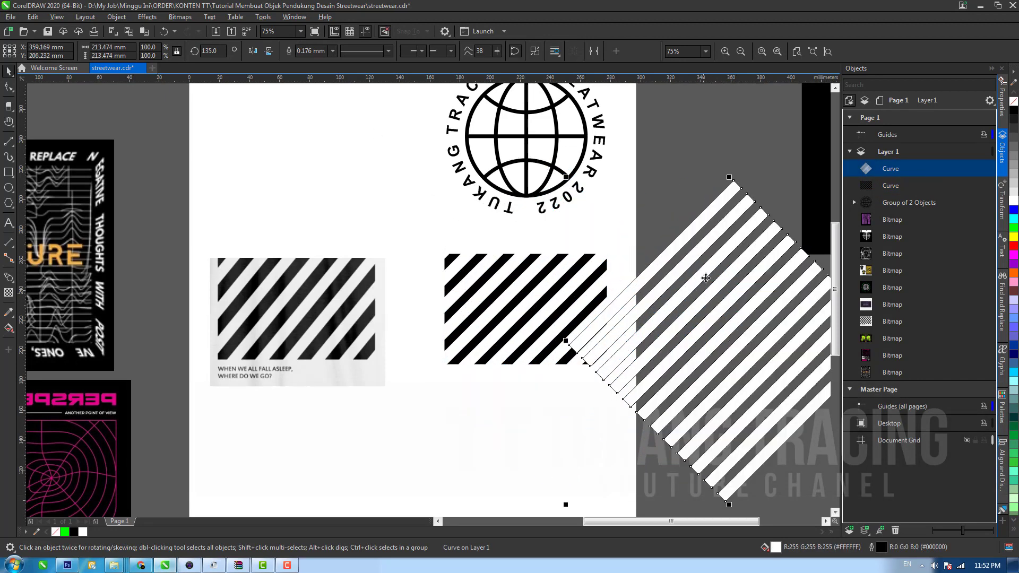
{"action": "key", "text": "Delete"}
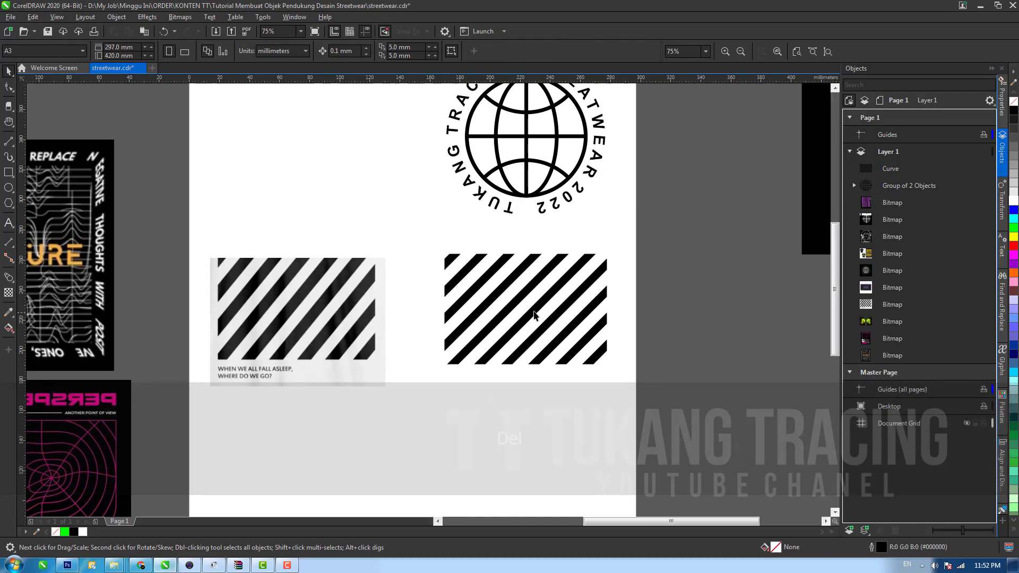
Step: Move the trimmed stripe block above the stripe reference, beside the globe, and fill it black
{"action": "key", "text": "h"}
{"action": "left_click_drag", "start_coordinate": [511, 304], "coordinate": [351, 166]}
{"action": "key", "text": "space"}
{"action": "left_click", "coordinate": [73, 532]}
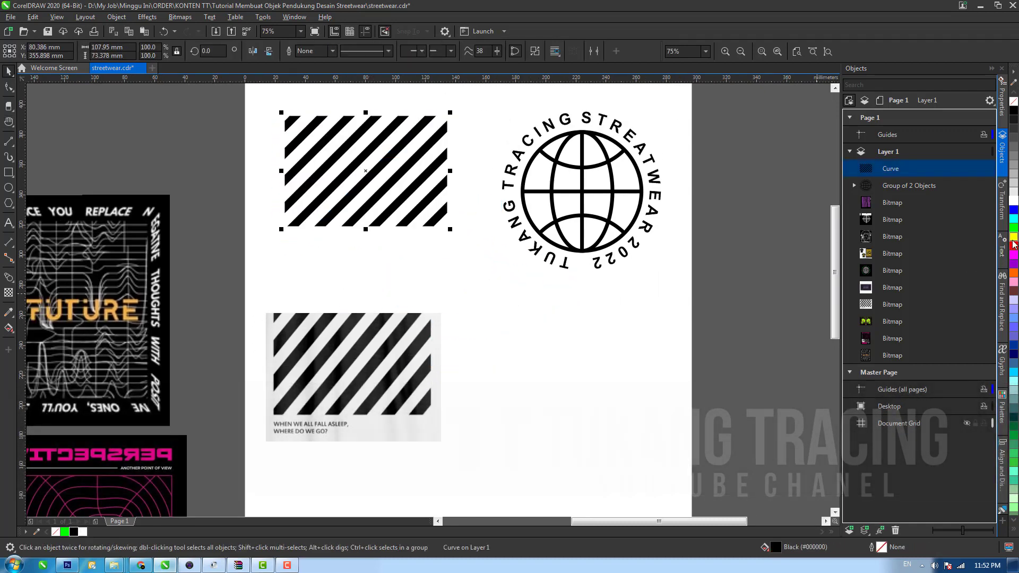
Step: Try yellow, purple, magenta and red fills on the stripe block and return it to black
{"action": "left_click", "coordinate": [1013, 238]}
{"action": "left_click", "coordinate": [1014, 264]}
{"action": "left_click", "coordinate": [1013, 255]}
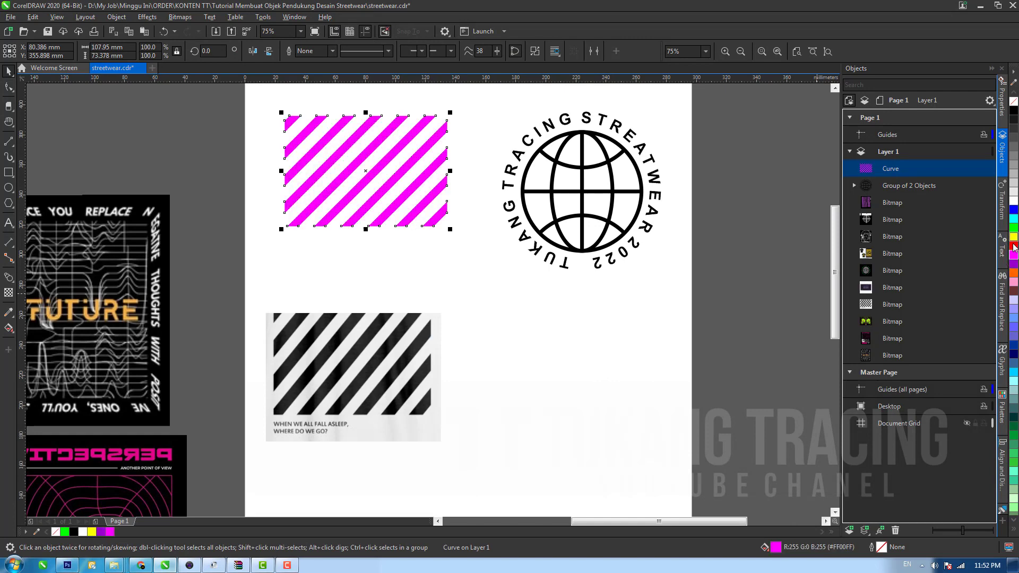
{"action": "left_click", "coordinate": [1014, 246]}
{"action": "left_click", "coordinate": [1013, 110]}
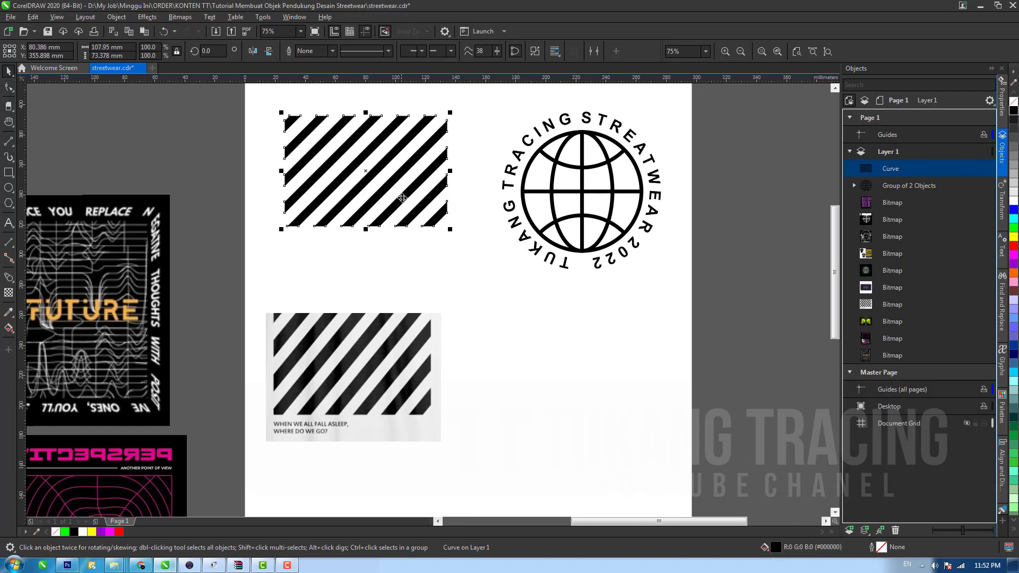
Step: Shift the stripe block slightly down and move the stripe reference image off the page below the globe reference
{"action": "left_click_drag", "start_coordinate": [397, 194], "coordinate": [399, 211]}
{"action": "key", "text": "z"}
{"action": "left_click", "coordinate": [513, 309], "text": "shift"}
{"action": "key", "text": "space"}
{"action": "left_click_drag", "start_coordinate": [397, 351], "coordinate": [709, 354]}
Step: Move the crosshair target reference image onto the page directly below the stripe block
{"action": "key", "text": "h"}
{"action": "left_click_drag", "start_coordinate": [457, 358], "coordinate": [514, 297]}
{"action": "left_click_drag", "start_coordinate": [446, 339], "coordinate": [448, 308]}
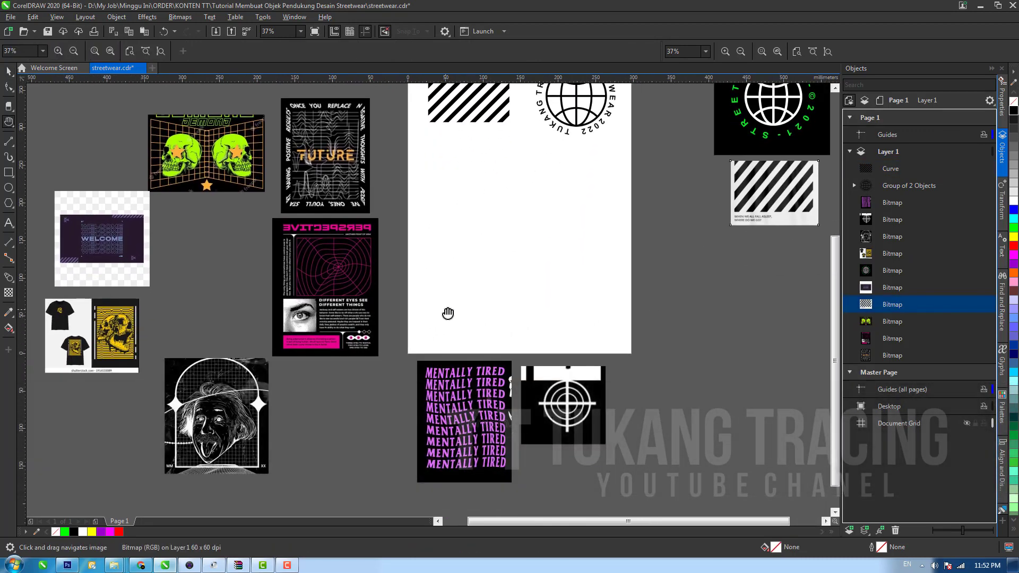
{"action": "left_click_drag", "start_coordinate": [475, 354], "coordinate": [465, 399]}
{"action": "left_click_drag", "start_coordinate": [592, 437], "coordinate": [485, 237]}
{"action": "key", "text": "space"}
{"action": "left_click", "coordinate": [583, 467]}
{"action": "key", "text": "z"}
{"action": "left_click", "coordinate": [509, 195]}
{"action": "key", "text": "space"}
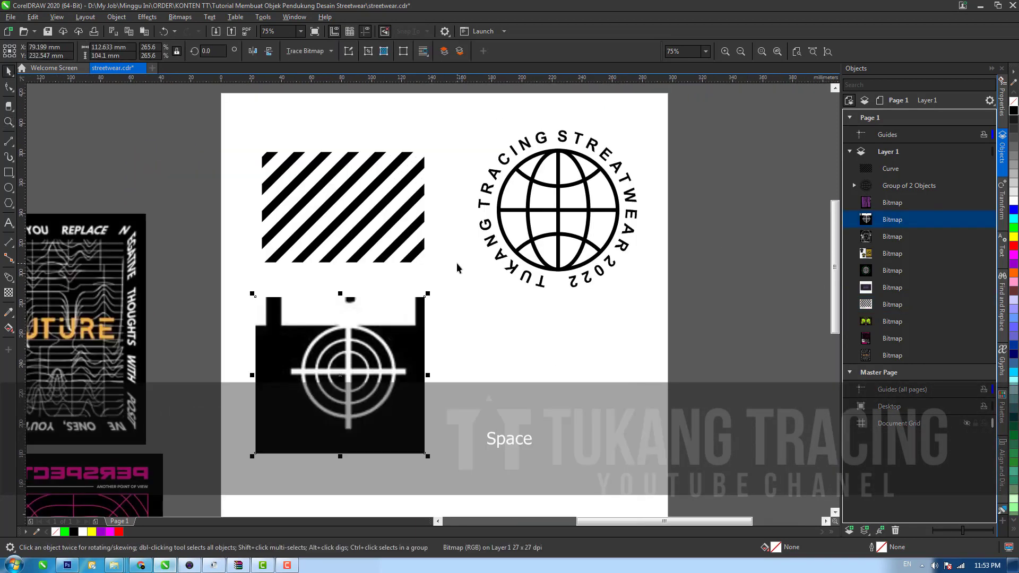
{"action": "left_click_drag", "start_coordinate": [370, 372], "coordinate": [377, 372]}
Step: Draw a circle about 66.3 mm in diameter beside the crosshair reference and paste a copy of it in place
{"action": "key", "text": "h"}
{"action": "left_click_drag", "start_coordinate": [386, 462], "coordinate": [422, 359]}
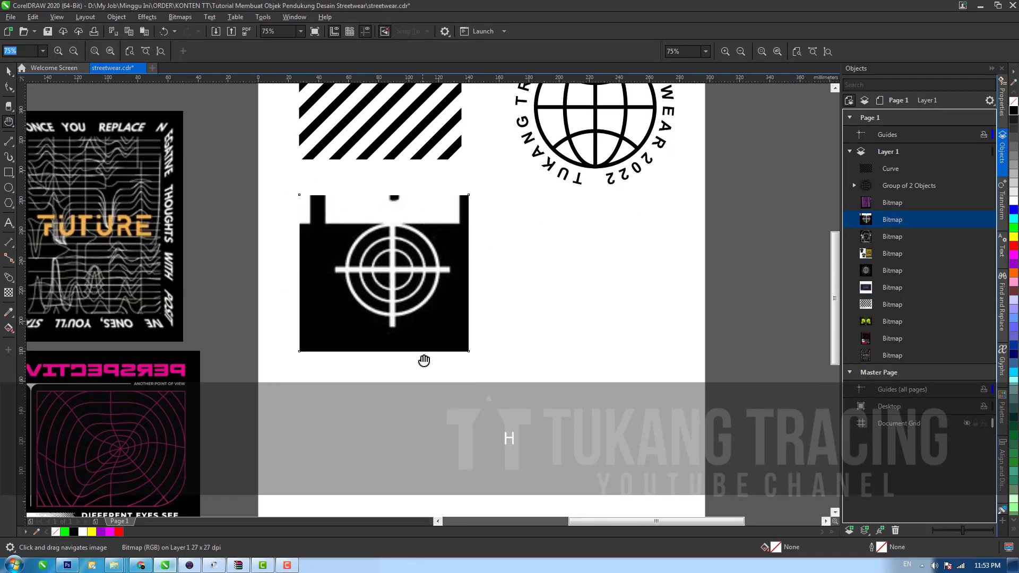
{"action": "key", "text": "space"}
{"action": "left_click", "coordinate": [414, 395]}
{"action": "left_click", "coordinate": [11, 188]}
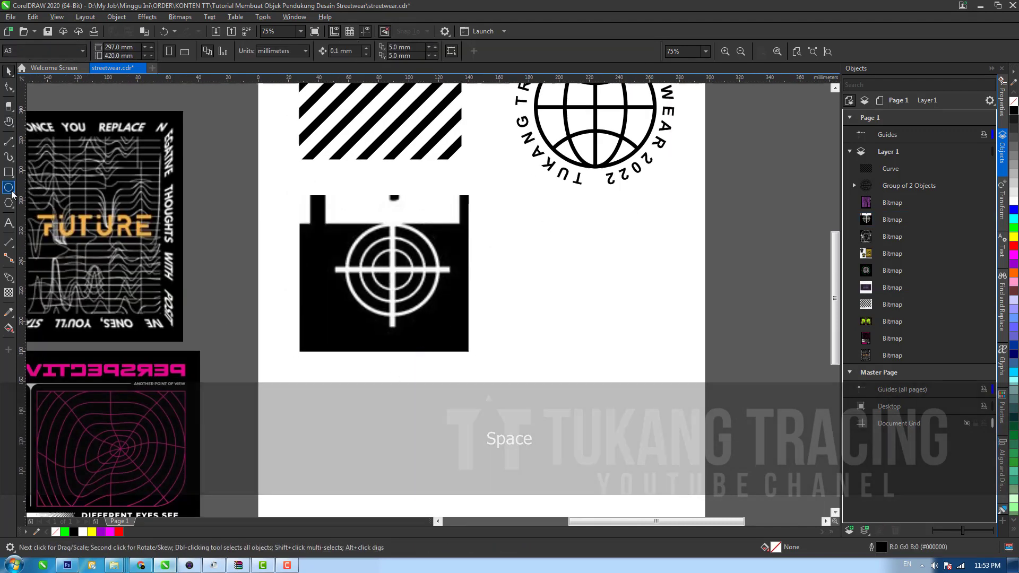
{"action": "left_click_drag", "start_coordinate": [531, 213], "coordinate": [637, 319], "text": "ctrl"}
{"action": "key", "text": "space"}
{"action": "key", "text": "ctrl+c"}
{"action": "key", "text": "ctrl+v"}
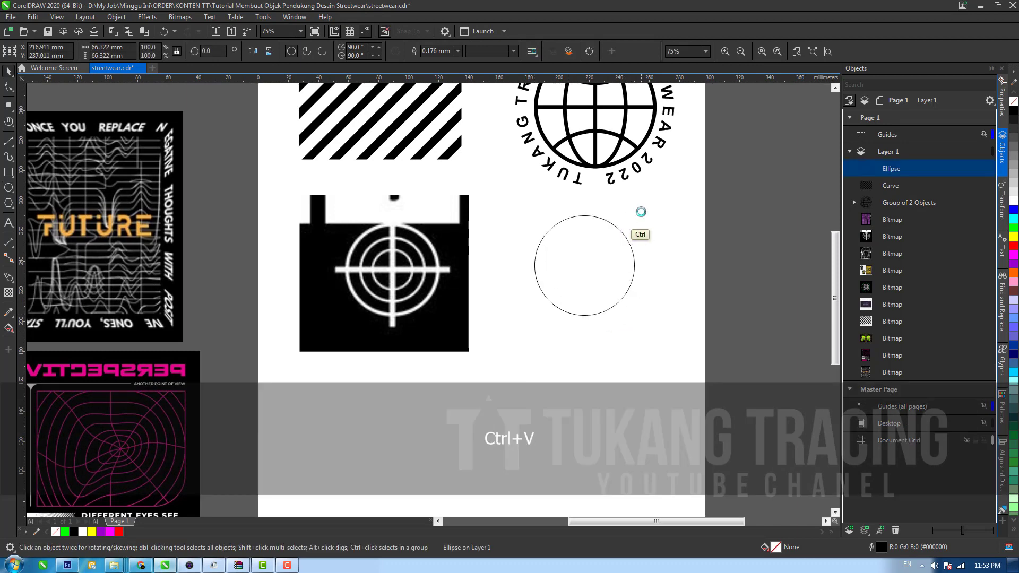
Step: Shrink the copied circle concentrically to about 50.8 mm and add a third concentric circle about 32.5 mm in diameter
{"action": "left_click_drag", "start_coordinate": [638, 212], "coordinate": [624, 235], "text": "shift"}
{"action": "key", "text": "ctrl+c"}
{"action": "key", "text": "ctrl+v"}
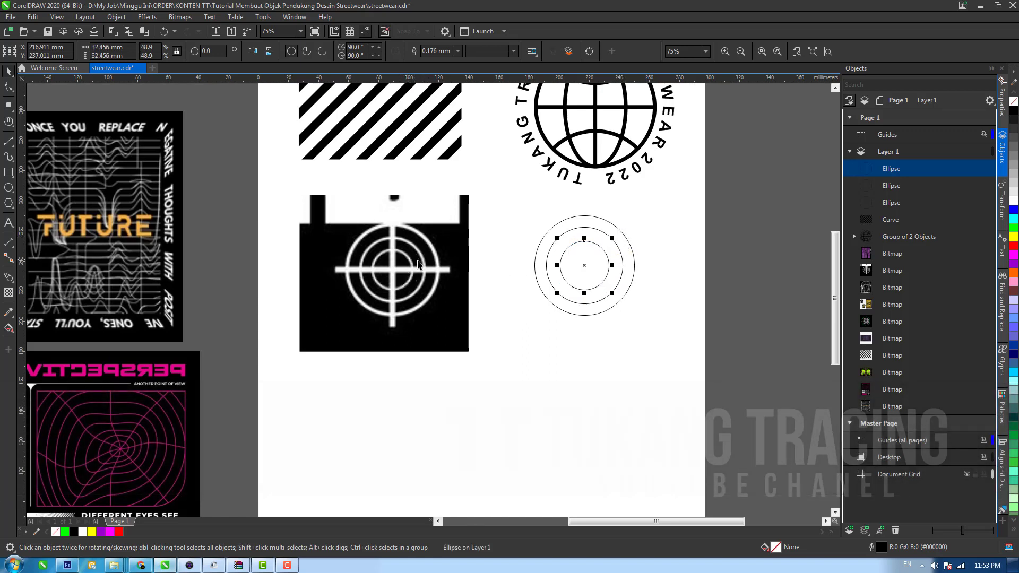
Step: Try outline widths of 0.75 mm and 1.0 mm on the innermost circle
{"action": "left_click", "coordinate": [460, 51]}
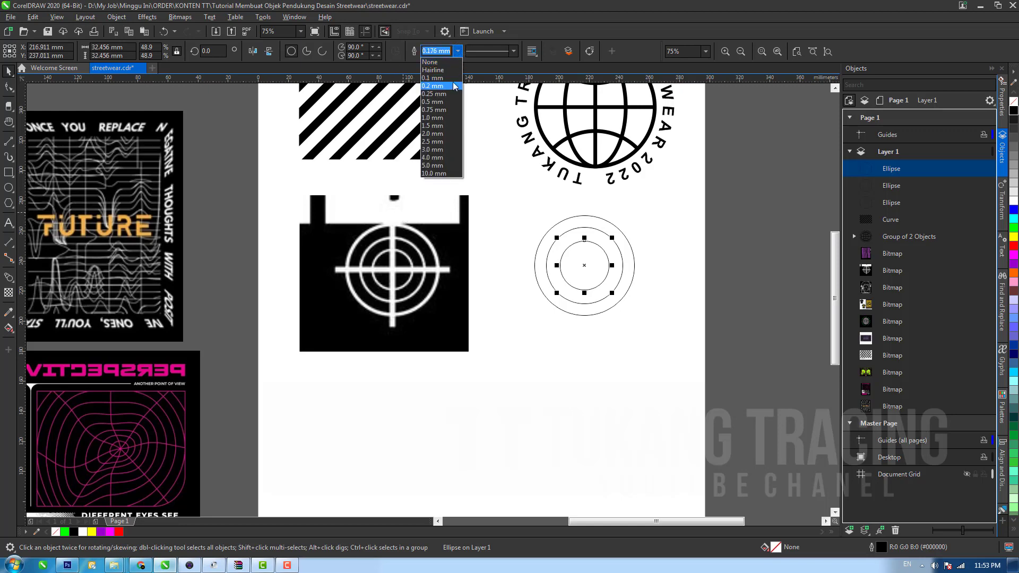
{"action": "left_click", "coordinate": [447, 110]}
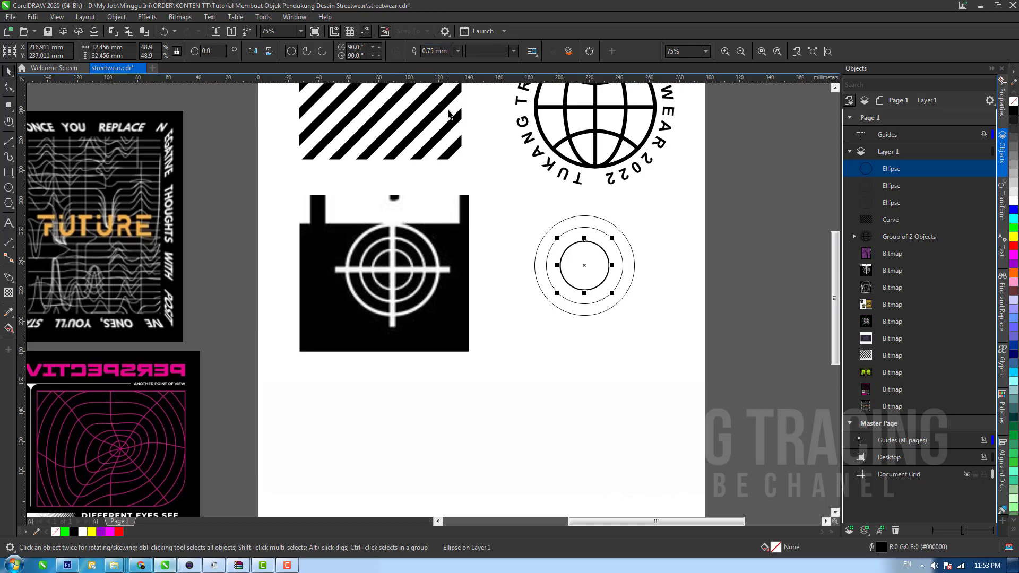
{"action": "left_click", "coordinate": [462, 51]}
{"action": "left_click", "coordinate": [447, 120]}
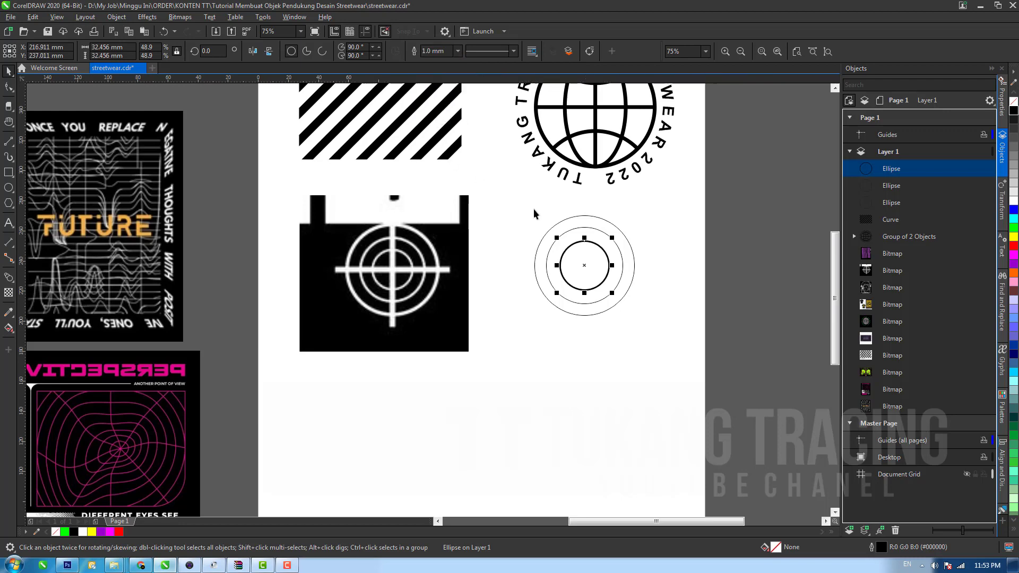
Step: Set the outline width to 2.0 mm on the middle circle and 2.5 mm on the outer circle
{"action": "key", "text": "Tab"}
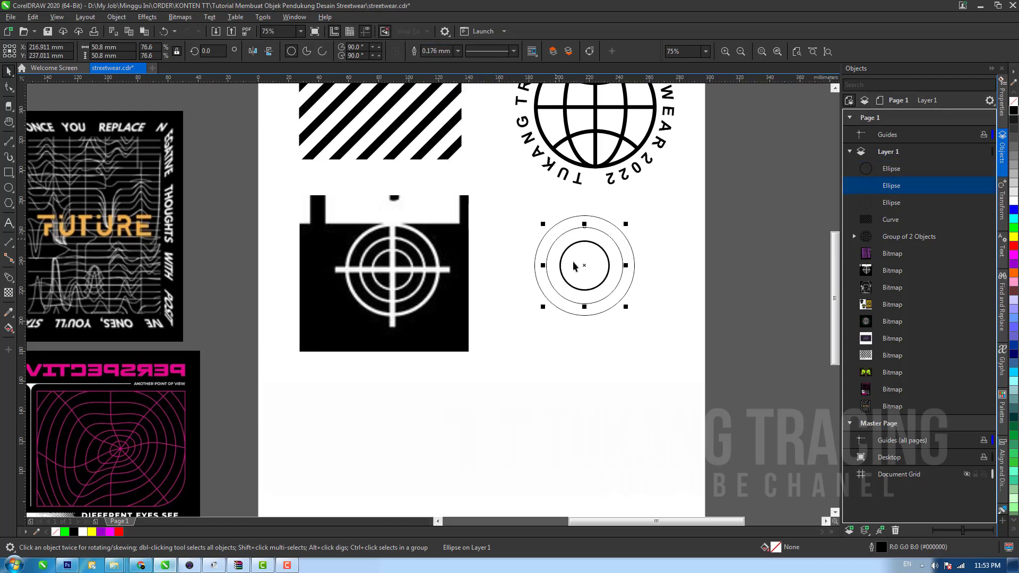
{"action": "left_click", "coordinate": [576, 266]}
{"action": "key", "text": "Tab"}
{"action": "left_click", "coordinate": [455, 53]}
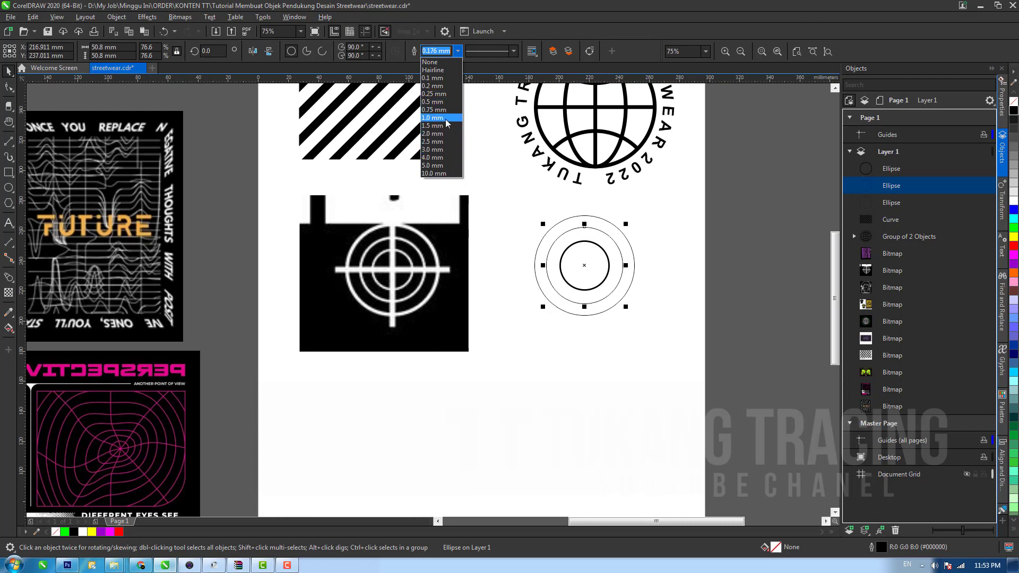
{"action": "left_click", "coordinate": [445, 134]}
{"action": "left_click", "coordinate": [563, 220]}
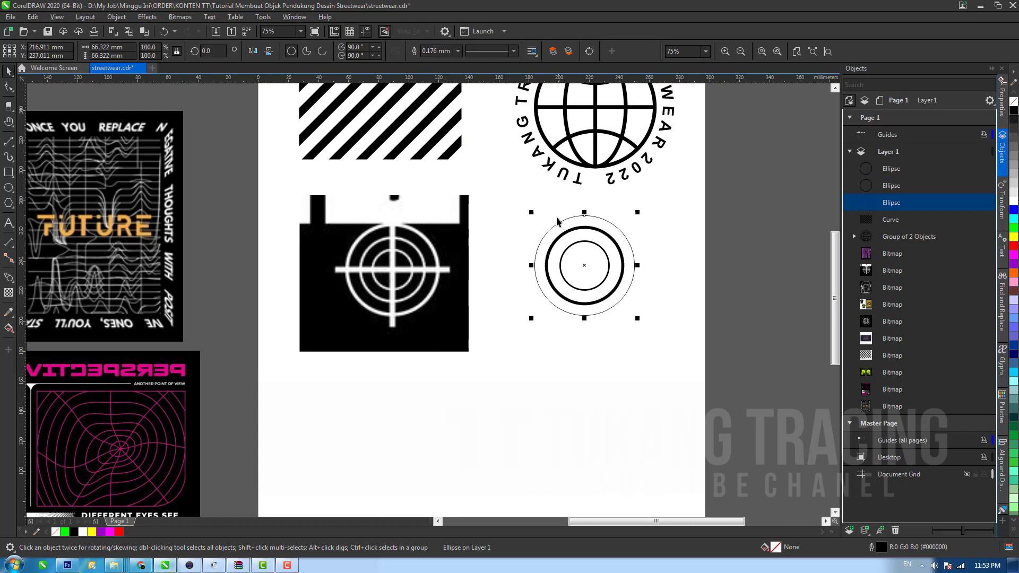
{"action": "left_click", "coordinate": [458, 51]}
{"action": "left_click", "coordinate": [445, 142]}
{"action": "left_click", "coordinate": [666, 364]}
Step: Set the innermost circle's outline width to 1.5 mm
{"action": "left_click", "coordinate": [602, 252]}
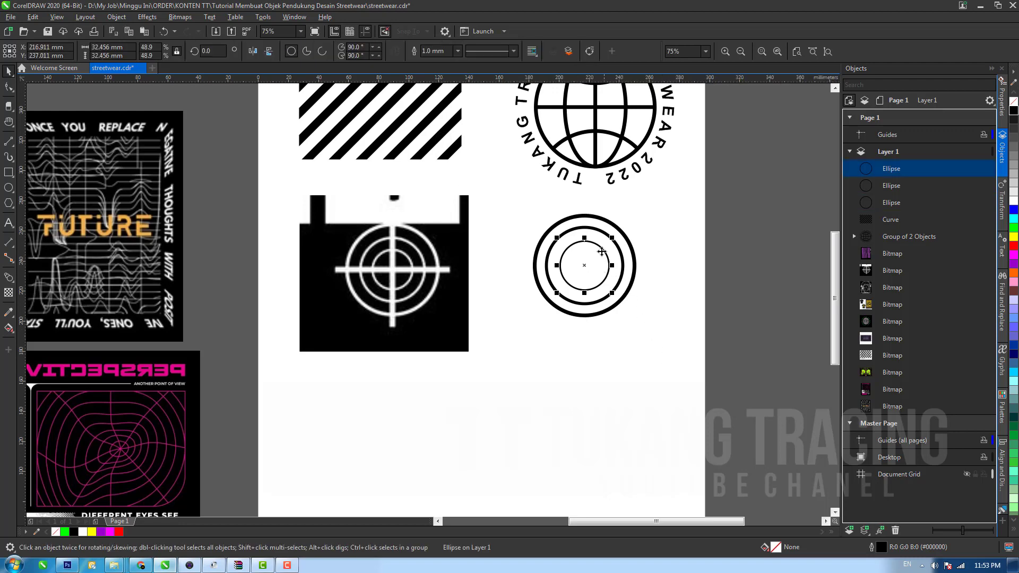
{"action": "left_click", "coordinate": [457, 52]}
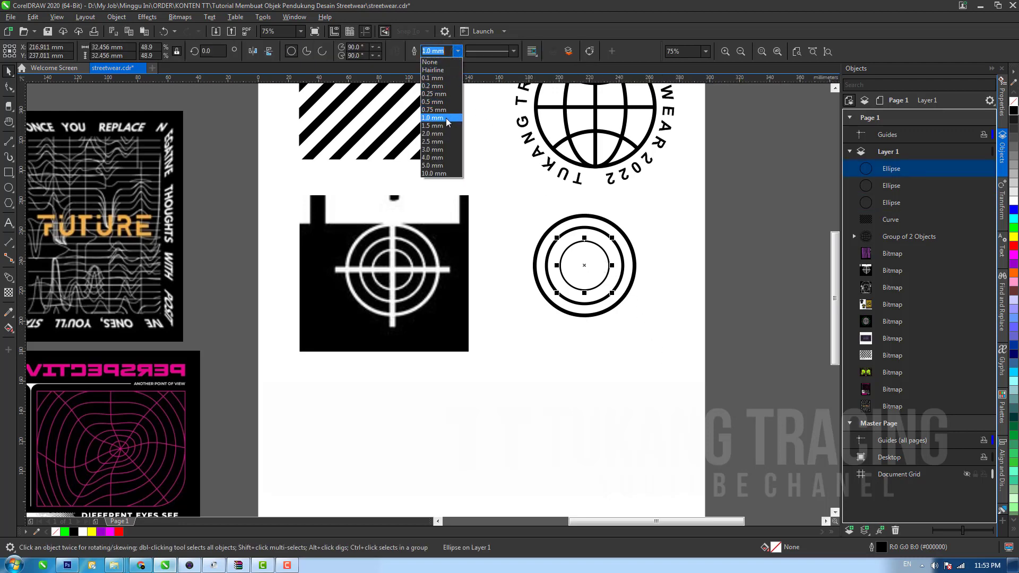
{"action": "left_click", "coordinate": [446, 126]}
{"action": "left_click", "coordinate": [628, 368]}
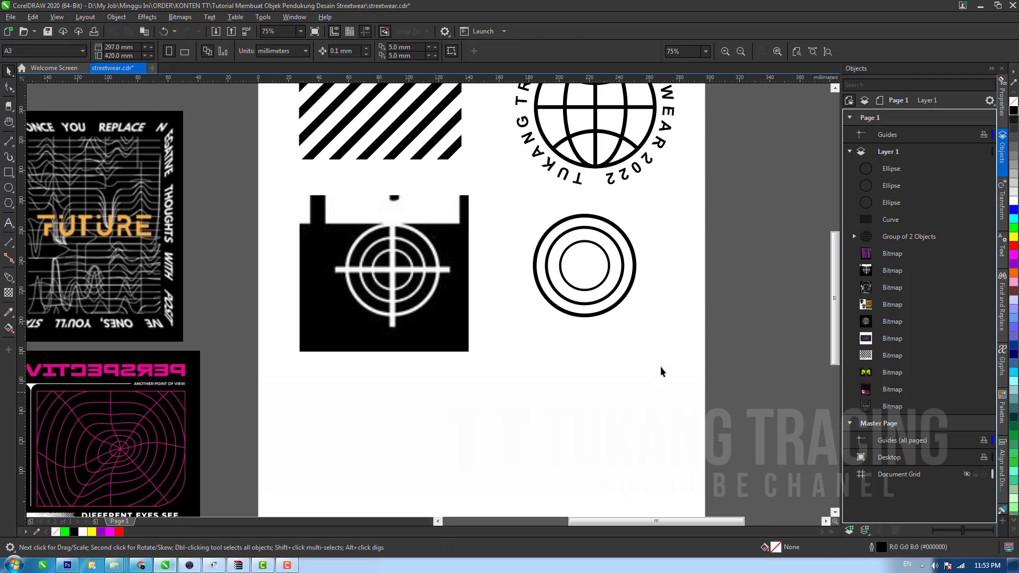
Step: Draw a horizontal bar about 86.4 by 3.2 mm across the circles and align it to their common centre
{"action": "left_click", "coordinate": [10, 175]}
{"action": "left_click_drag", "start_coordinate": [523, 259], "coordinate": [654, 262]}
{"action": "key", "text": "space"}
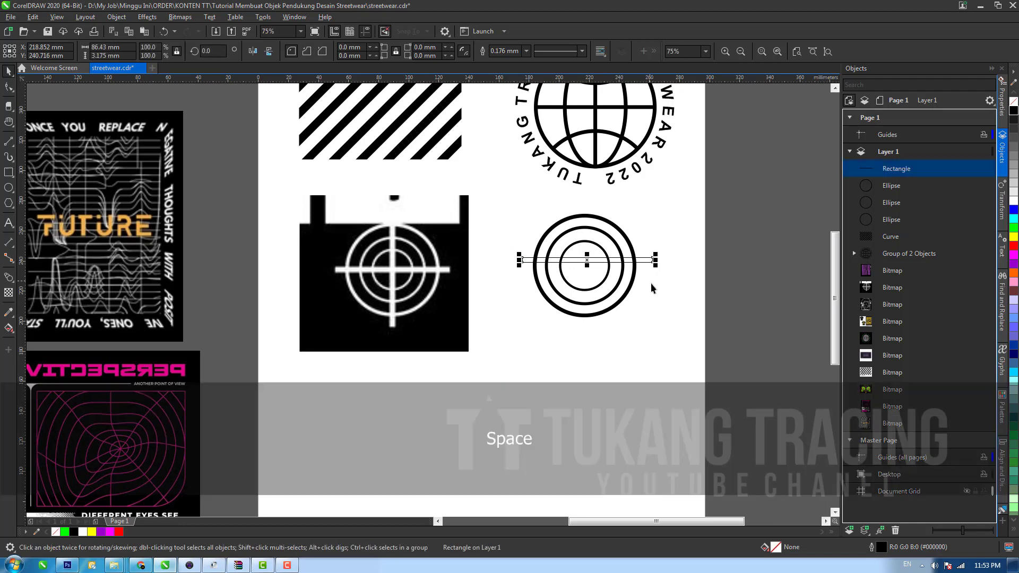
{"action": "left_click_drag", "start_coordinate": [544, 234], "coordinate": [499, 195]}
{"action": "key", "text": "c"}
{"action": "key", "text": "e"}
{"action": "left_click", "coordinate": [671, 235]}
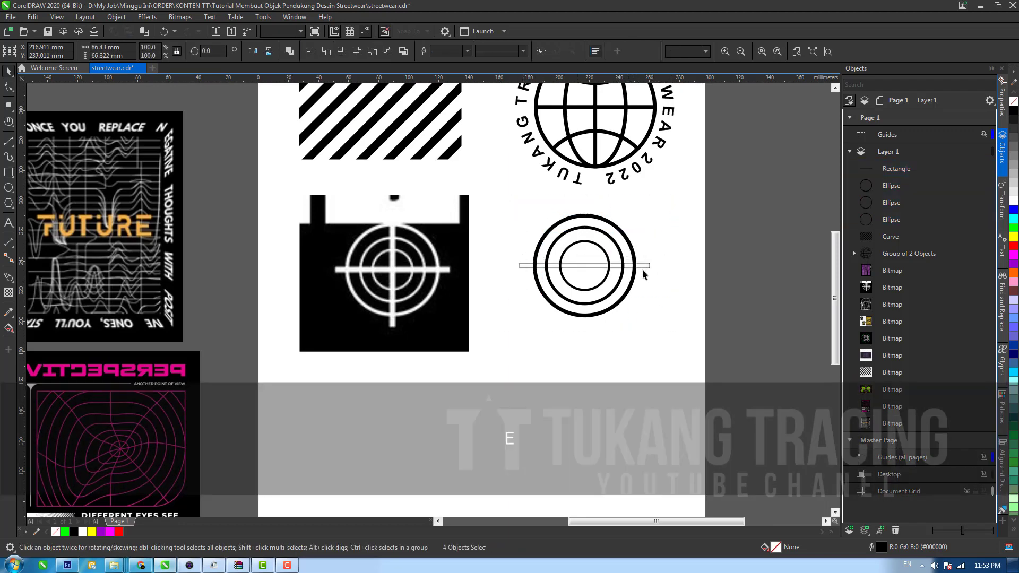
Step: Fill the horizontal bar with black and add a copy of it in place rotated 90 degrees to form the crosshair
{"action": "left_click", "coordinate": [640, 268]}
{"action": "left_click", "coordinate": [74, 532]}
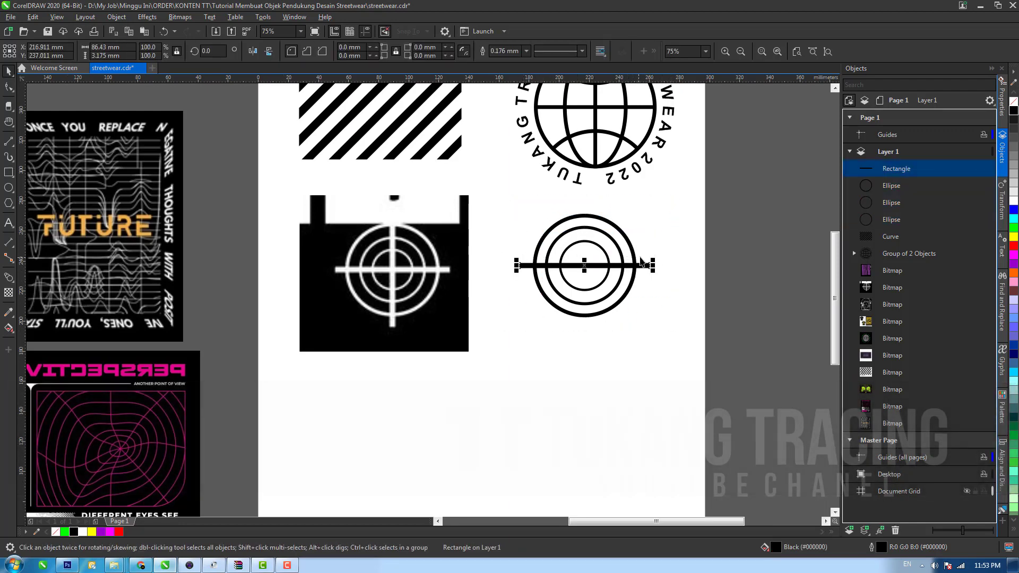
{"action": "key", "text": "ctrl+c"}
{"action": "key", "text": "ctrl+v"}
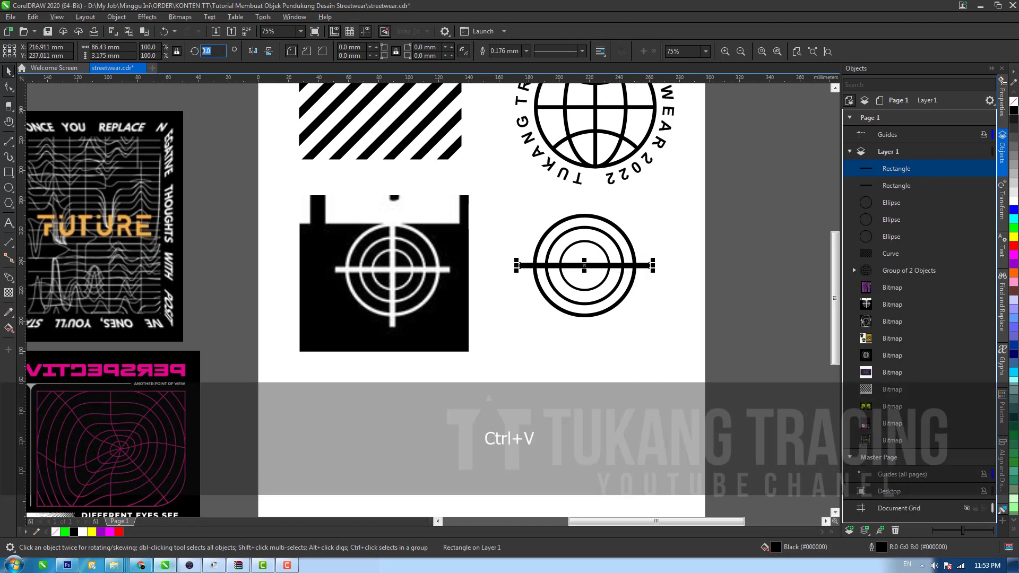
{"action": "type", "text": "90"}
{"action": "key", "text": "Return"}
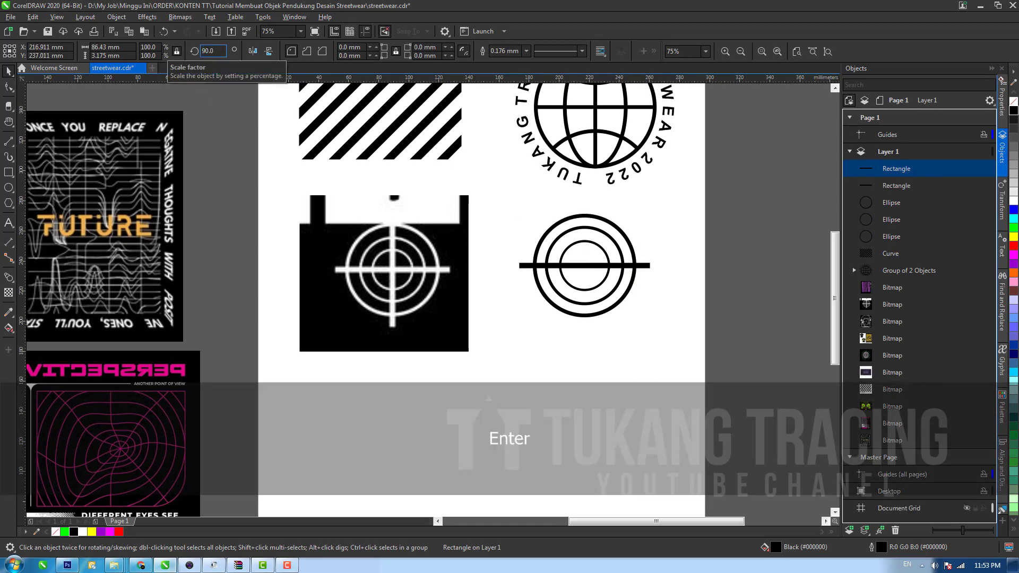
{"action": "left_click", "coordinate": [693, 421]}
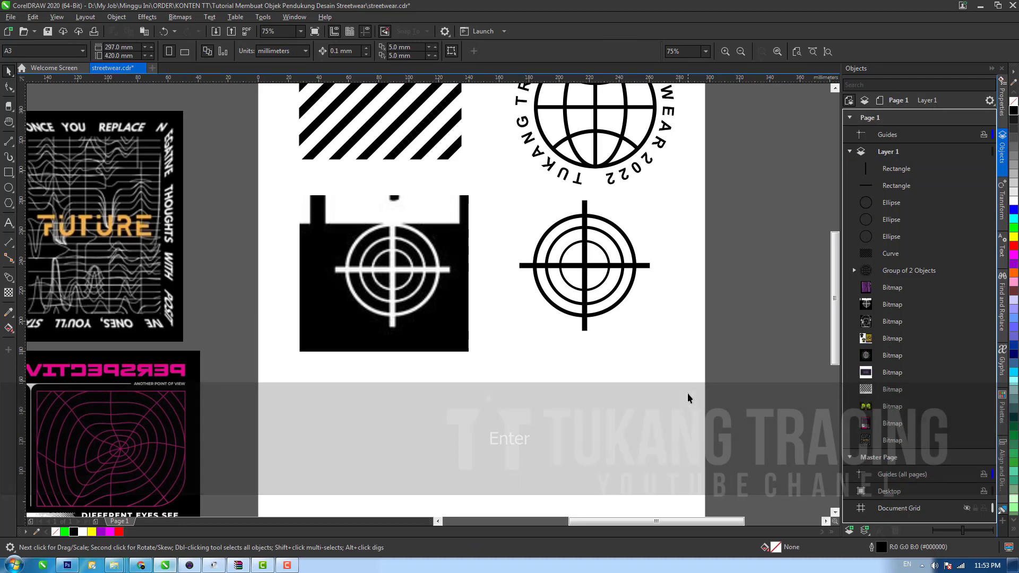
Step: Convert the circles' outlines to objects and group all the crosshair target parts
{"action": "left_click_drag", "start_coordinate": [689, 388], "coordinate": [528, 209]}
{"action": "key", "text": "ctrl+shift+q"}
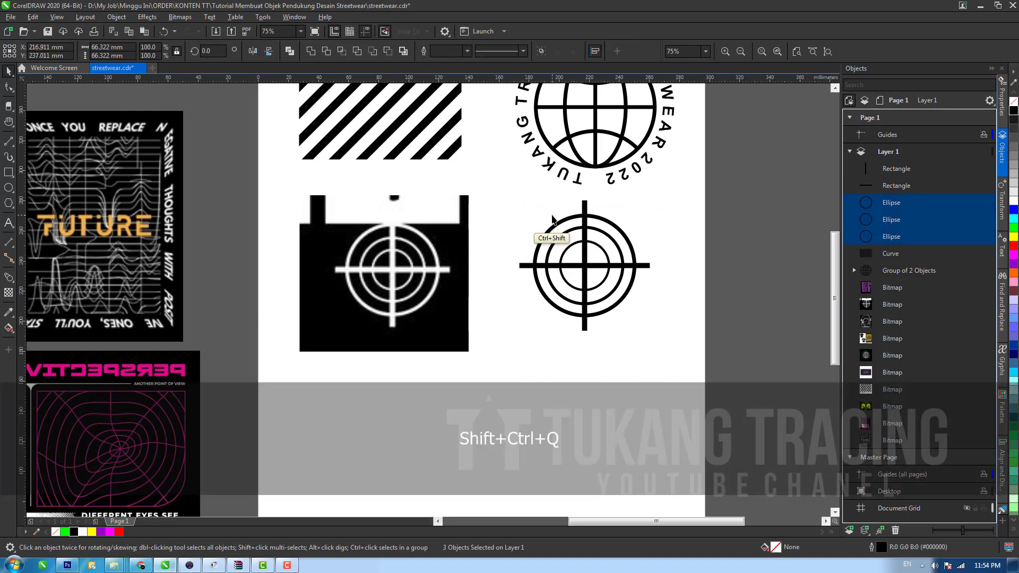
{"action": "key", "text": "ctrl+g"}
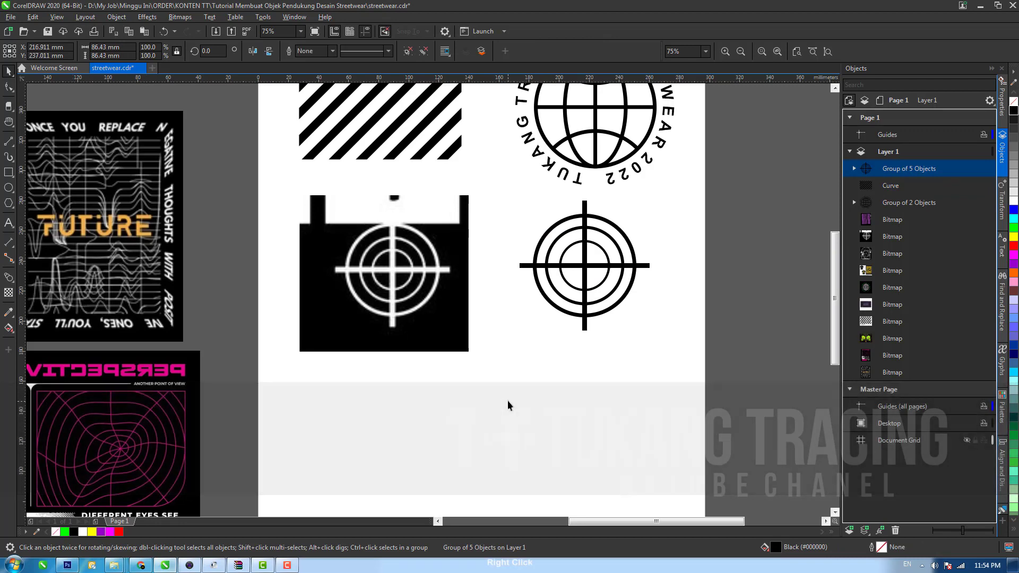
Step: Shift the crosshair group slightly left and move its reference image off the page below the stripe reference
{"action": "right_click", "coordinate": [522, 396]}
{"action": "key", "text": "h"}
{"action": "left_click_drag", "start_coordinate": [555, 349], "coordinate": [578, 384]}
{"action": "key", "text": "space"}
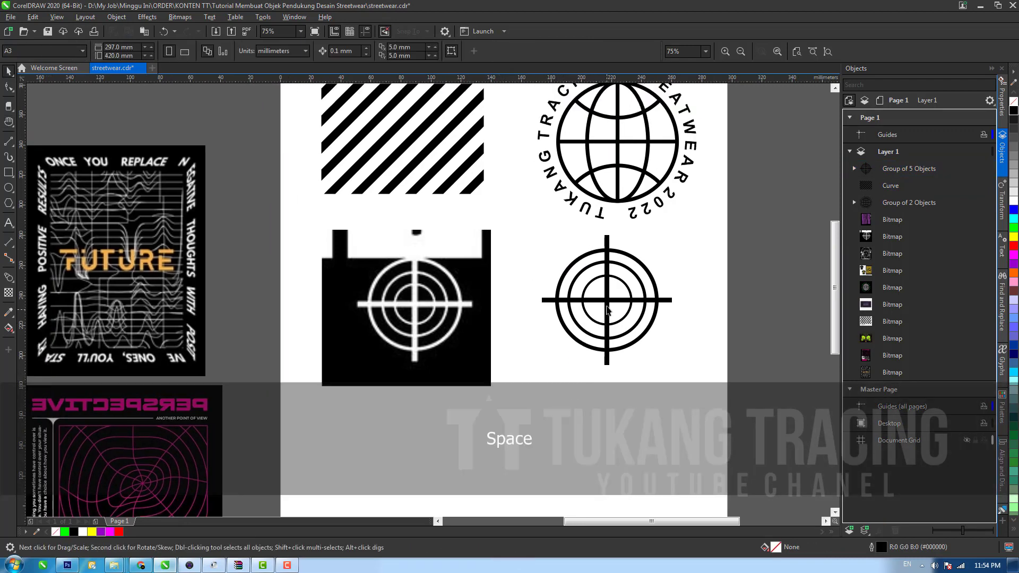
{"action": "left_click_drag", "start_coordinate": [608, 302], "coordinate": [596, 302]}
{"action": "left_click", "coordinate": [414, 306]}
{"action": "key", "text": "z"}
{"action": "right_click", "coordinate": [524, 255]}
{"action": "key", "text": "space"}
{"action": "left_click_drag", "start_coordinate": [390, 297], "coordinate": [687, 407]}
Step: Move the crosshair group beneath the stripe block and align the two on a common vertical centre line
{"action": "left_click_drag", "start_coordinate": [501, 299], "coordinate": [401, 295]}
{"action": "left_click", "coordinate": [415, 220], "text": "shift"}
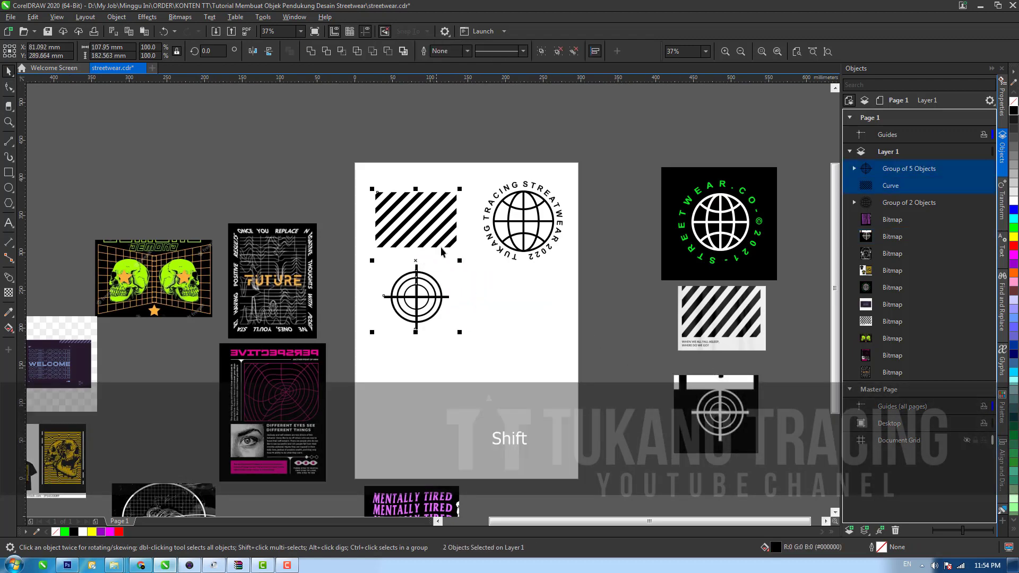
{"action": "key", "text": "c"}
{"action": "key", "text": "h"}
{"action": "left_click_drag", "start_coordinate": [448, 376], "coordinate": [501, 322]}
{"action": "key", "text": "space"}
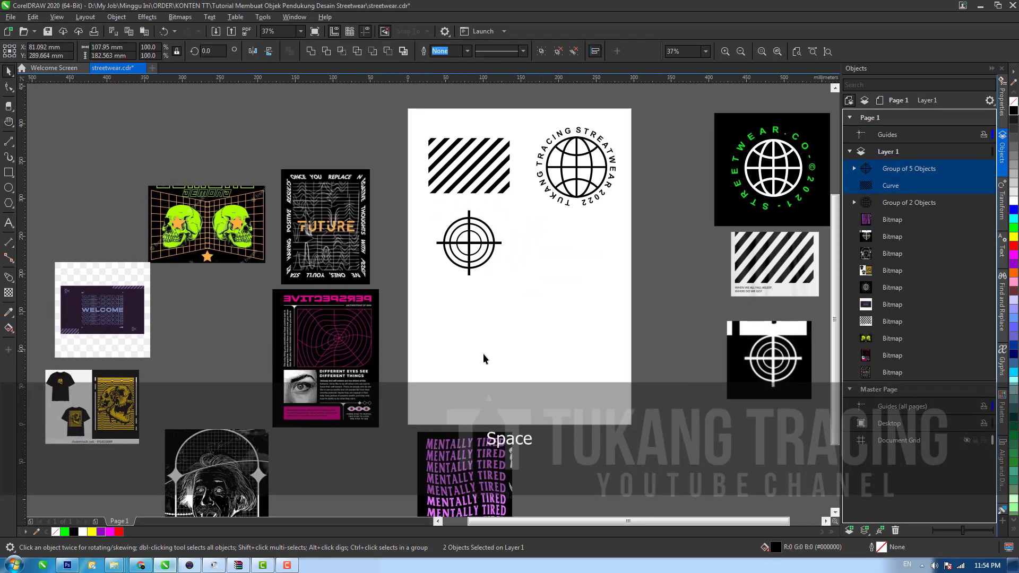
{"action": "left_click", "coordinate": [479, 347]}
Step: Bring the WELCOME reference image onto the page beside the crosshair target
{"action": "key", "text": "h"}
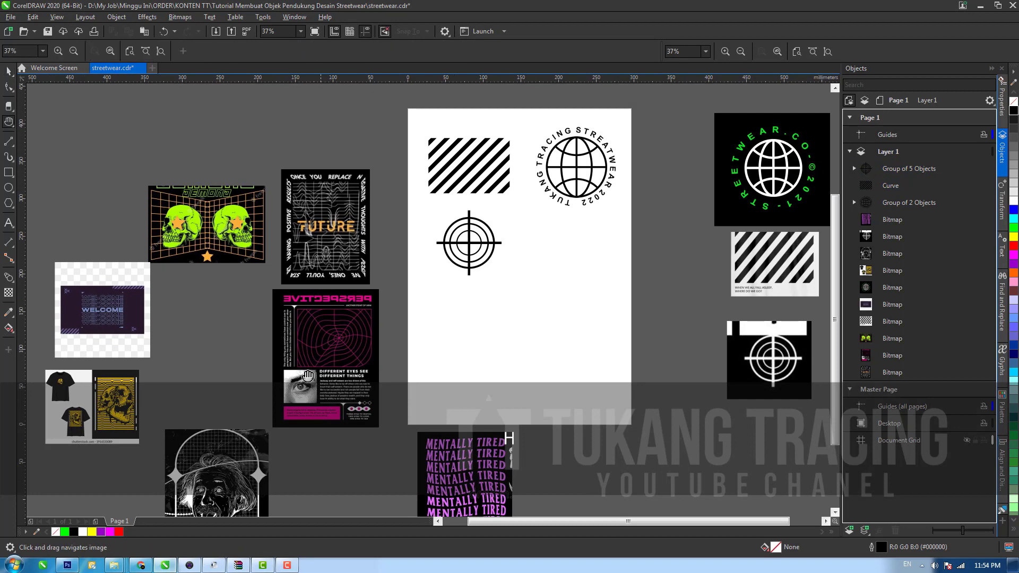
{"action": "left_click_drag", "start_coordinate": [335, 436], "coordinate": [348, 352]}
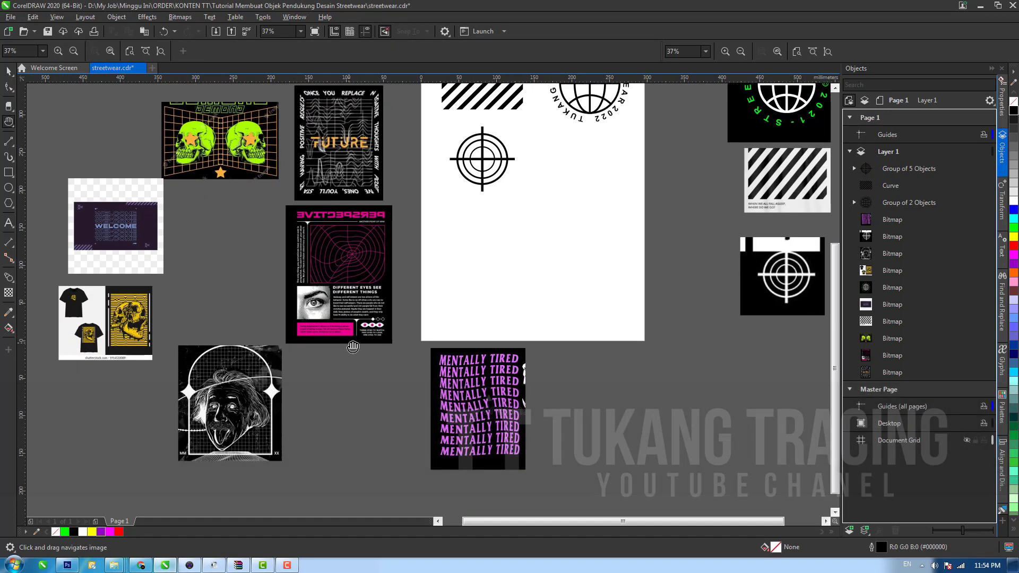
{"action": "left_click_drag", "start_coordinate": [260, 289], "coordinate": [301, 324]}
{"action": "key", "text": "space"}
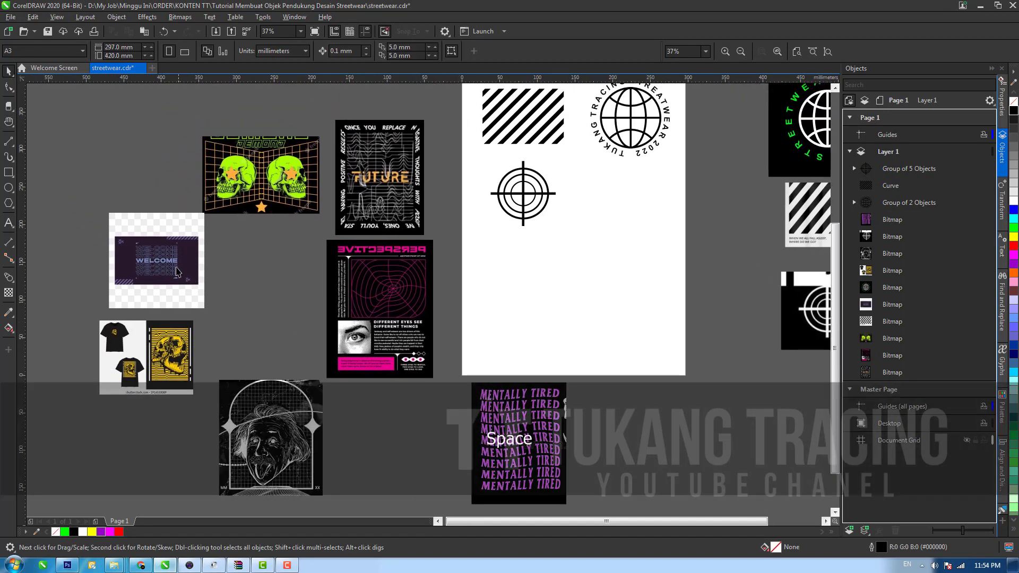
{"action": "left_click_drag", "start_coordinate": [175, 271], "coordinate": [617, 228]}
{"action": "key", "text": "z"}
{"action": "left_click", "coordinate": [617, 228]}
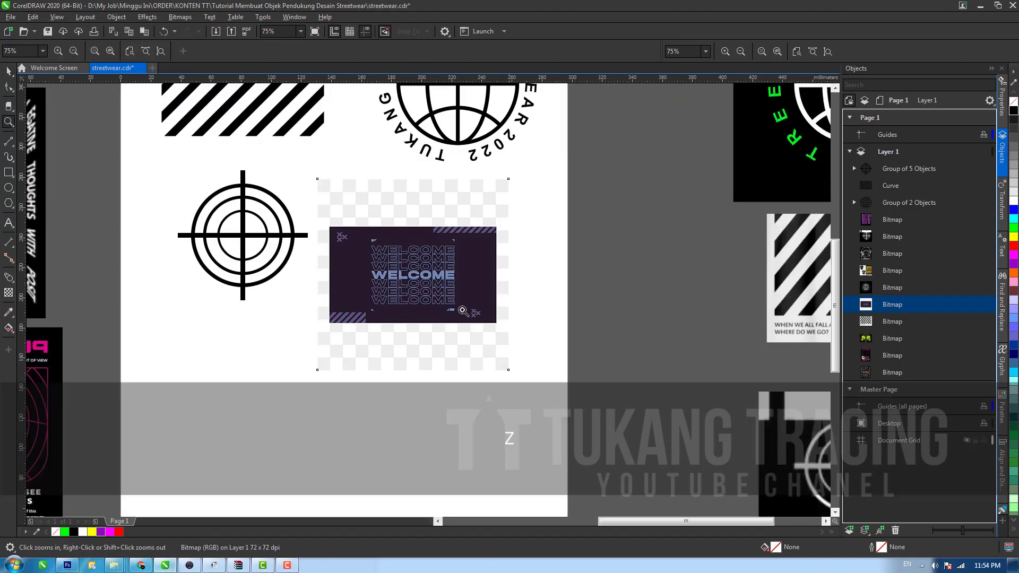
Step: Reposition the WELCOME reference image directly below the crosshair target
{"action": "key", "text": "space"}
{"action": "left_click_drag", "start_coordinate": [403, 318], "coordinate": [261, 431]}
{"action": "key", "text": "h"}
{"action": "left_click_drag", "start_coordinate": [406, 309], "coordinate": [572, 160]}
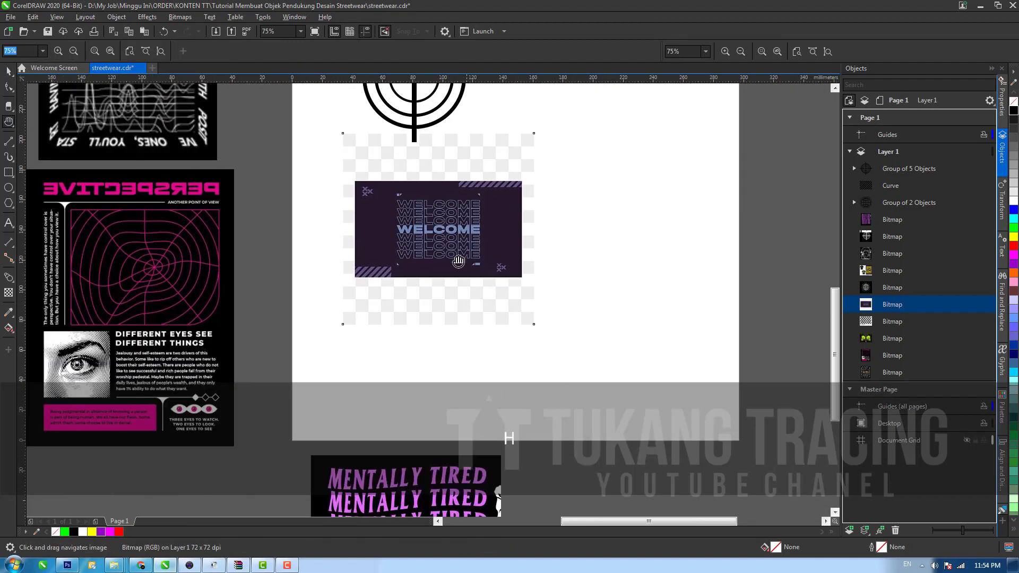
{"action": "key", "text": "space"}
{"action": "left_click_drag", "start_coordinate": [451, 235], "coordinate": [440, 250]}
{"action": "key", "text": "z"}
{"action": "left_click", "coordinate": [441, 249]}
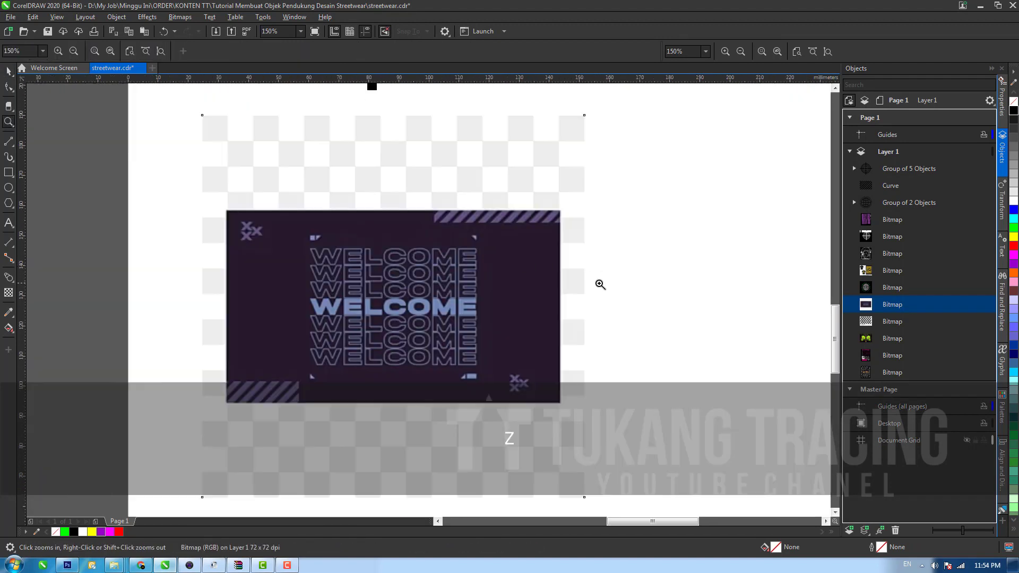
{"action": "key", "text": "space"}
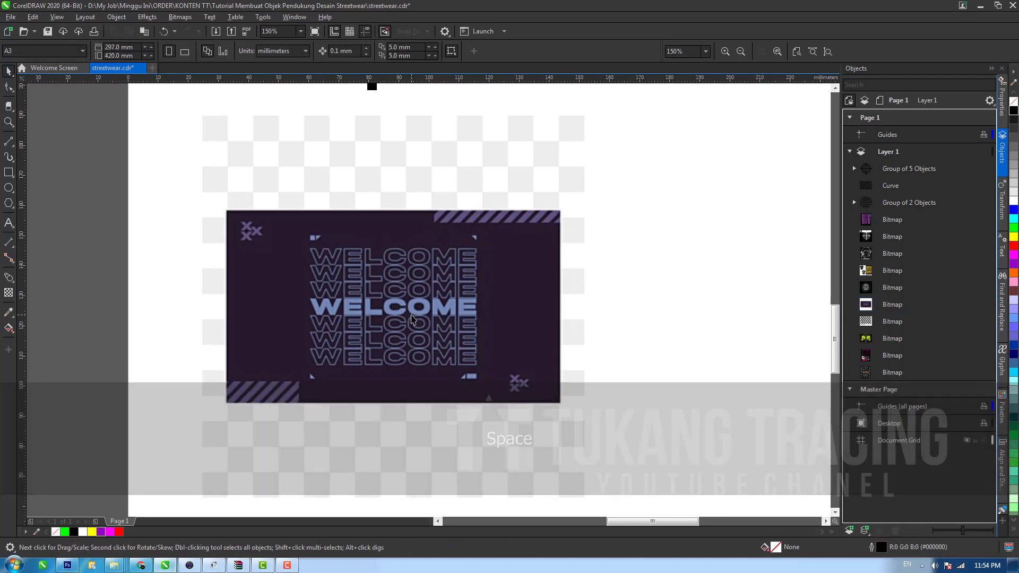
Step: Add artistic text reading "TRC STREEWEAR" to the right of the WELCOME reference image
{"action": "left_click", "coordinate": [8, 229]}
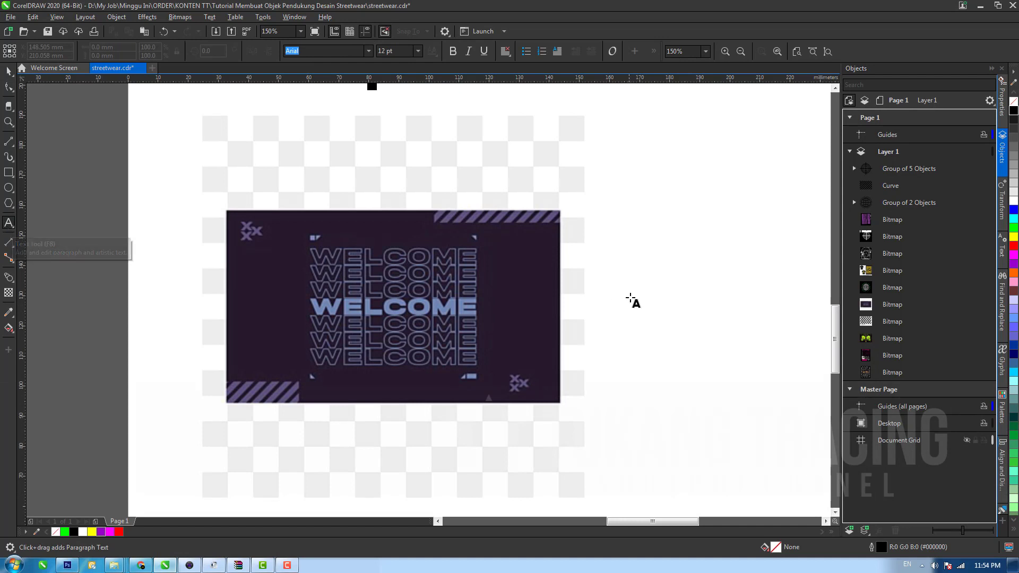
{"action": "left_click", "coordinate": [652, 280]}
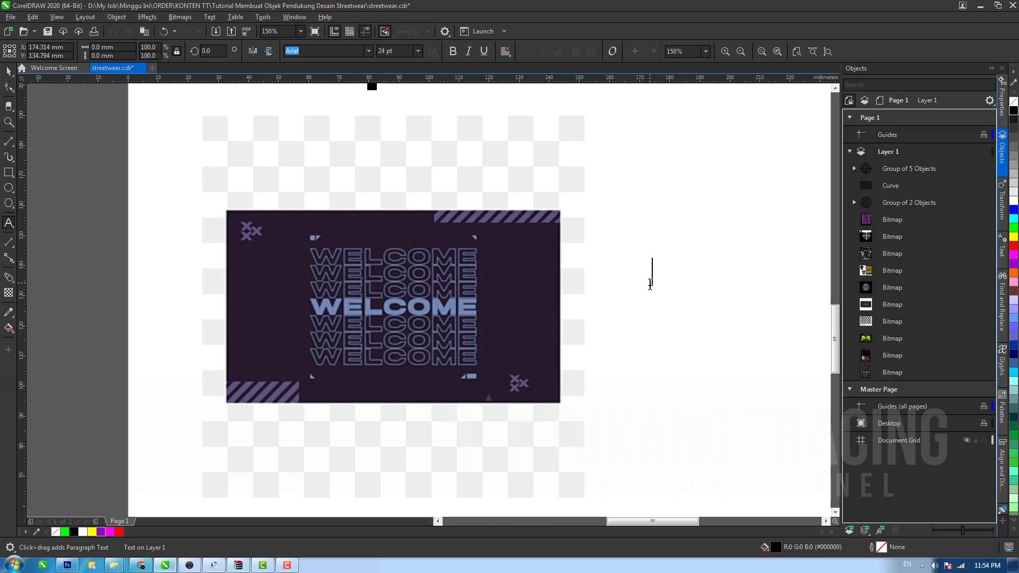
{"action": "type", "text": "TRAC"}
{"action": "key", "text": "ctrl+a"}
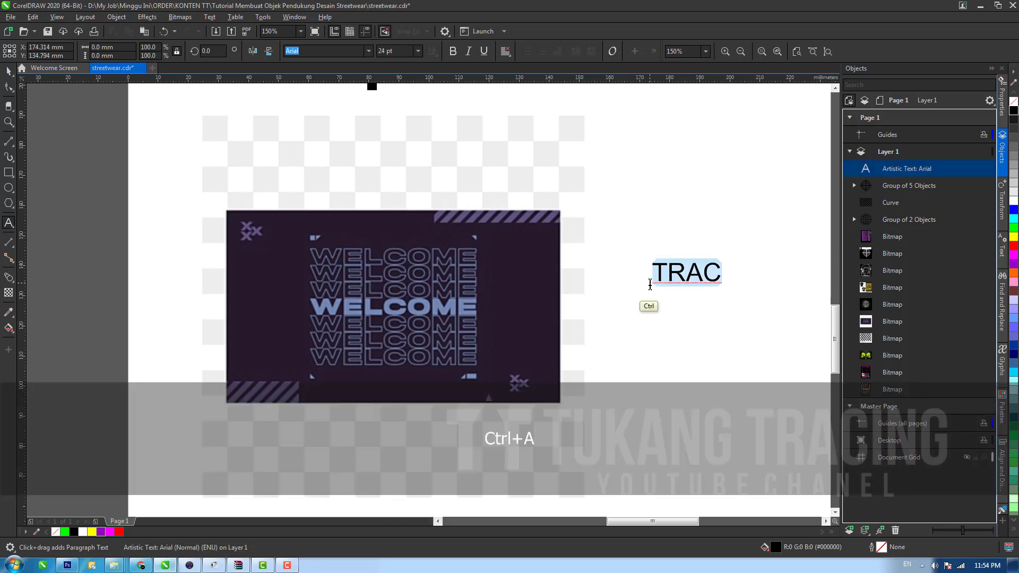
{"action": "type", "text": "S"}
{"action": "key", "text": "BackSpace"}
{"action": "type", "text": "TREE"}
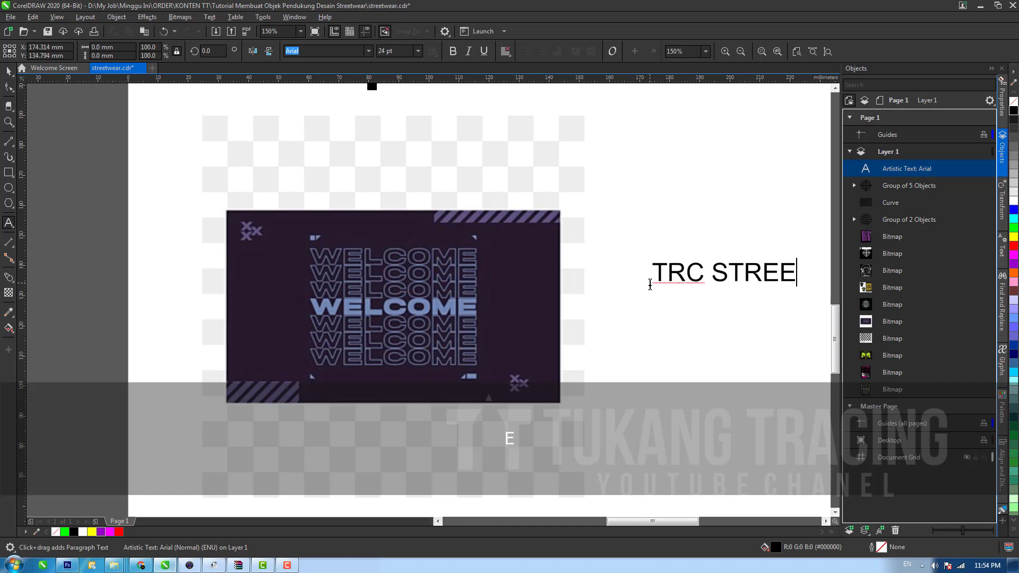
{"action": "type", "text": "RC STREEWEAR"}
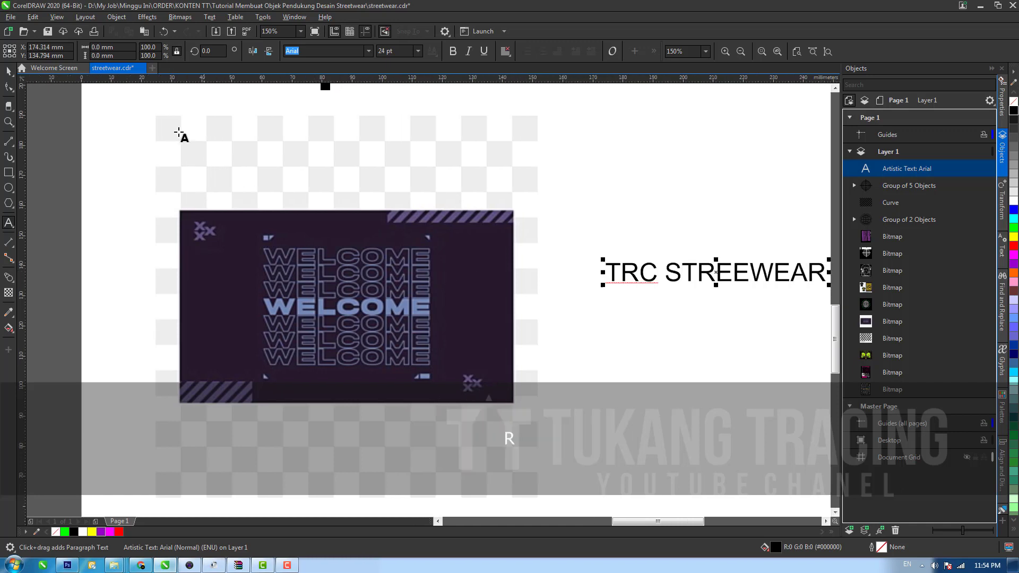
Step: Change the font of the "TRC STREEWEAR" text to Akira Expanded
{"action": "left_click", "coordinate": [8, 74]}
{"action": "left_click", "coordinate": [332, 52]}
{"action": "type", "text": "A"}
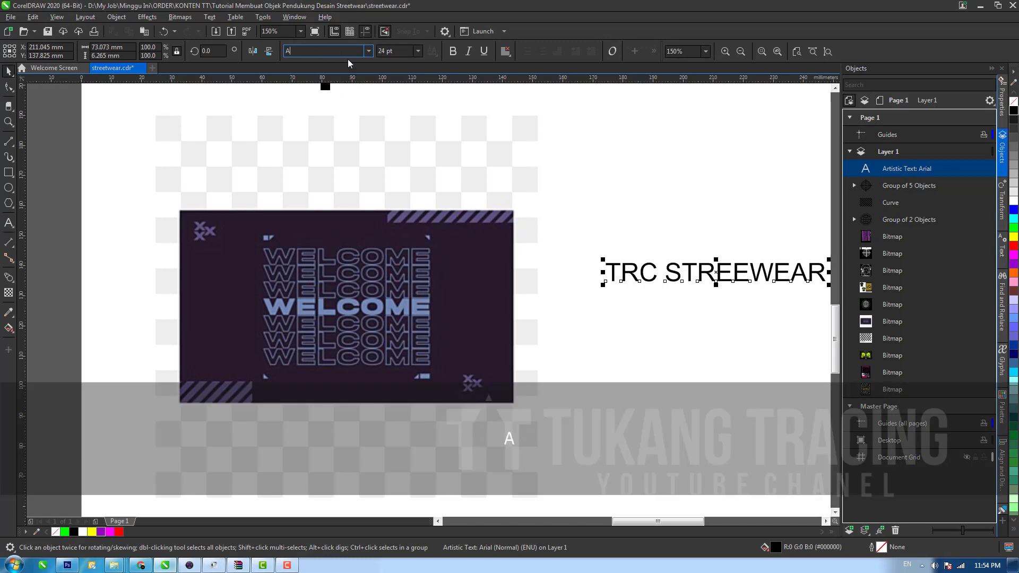
{"action": "key", "text": "Return"}
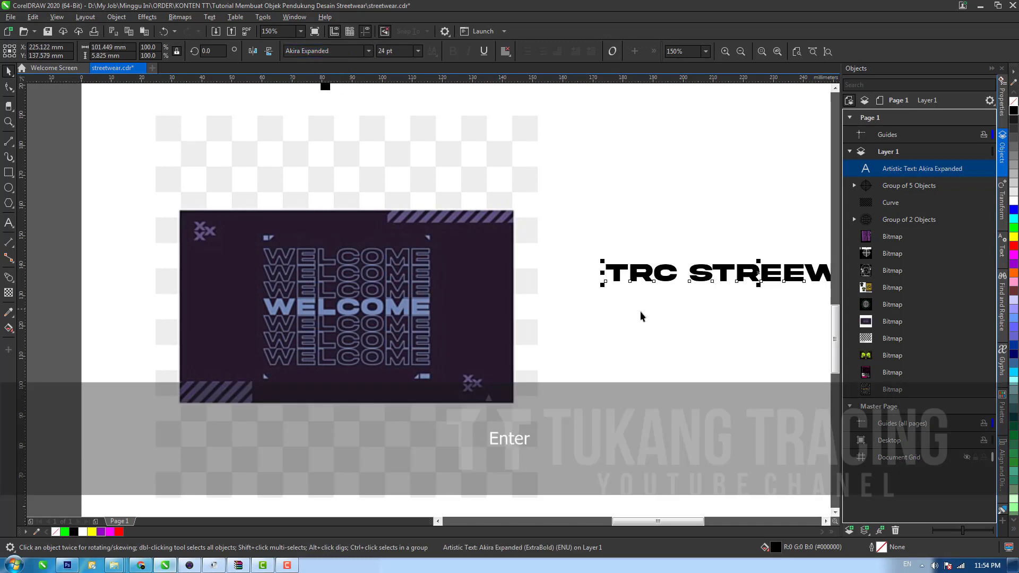
Step: Move the "TRC STREEWEAR" text closer to the WELCOME reference image and place a duplicate directly below it
{"action": "key", "text": "h"}
{"action": "left_click_drag", "start_coordinate": [641, 314], "coordinate": [571, 208]}
{"action": "key", "text": "space"}
{"action": "left_click_drag", "start_coordinate": [674, 170], "coordinate": [653, 238]}
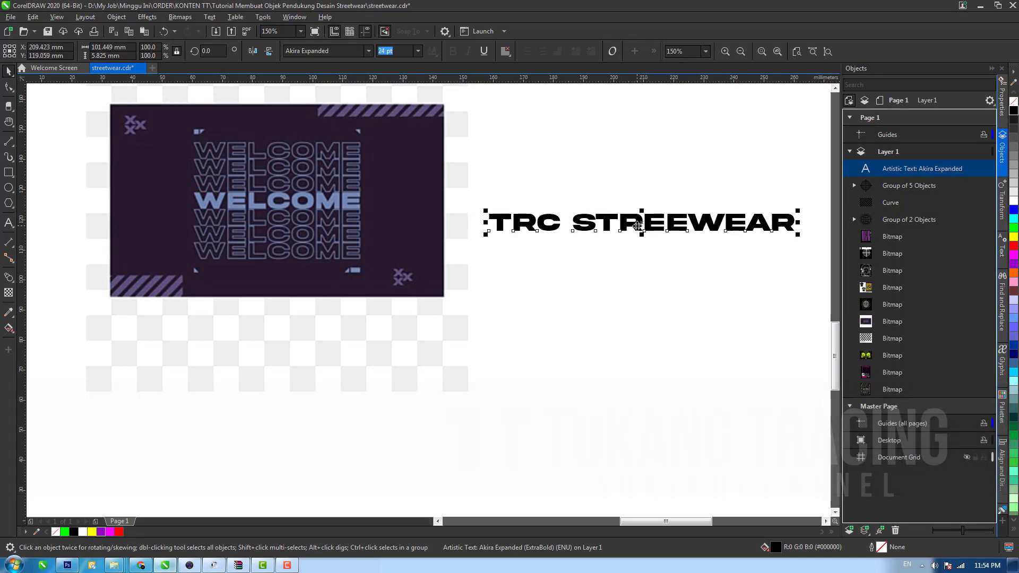
{"action": "key", "text": "ctrl+c"}
{"action": "key", "text": "ctrl+v"}
{"action": "left_click_drag", "start_coordinate": [639, 226], "coordinate": [639, 251]}
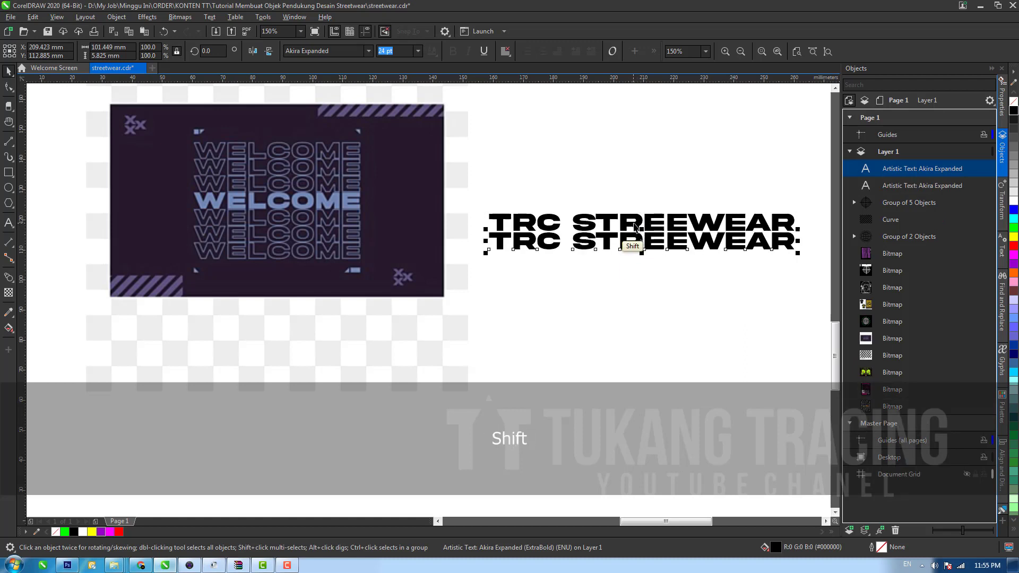
Step: Duplicate both "TRC STREEWEAR" rows and place the copies directly below the originals
{"action": "left_click", "coordinate": [634, 227], "text": "shift"}
{"action": "key", "text": "ctrl+c"}
{"action": "key", "text": "ctrl+v"}
{"action": "left_click_drag", "start_coordinate": [634, 227], "coordinate": [635, 262]}
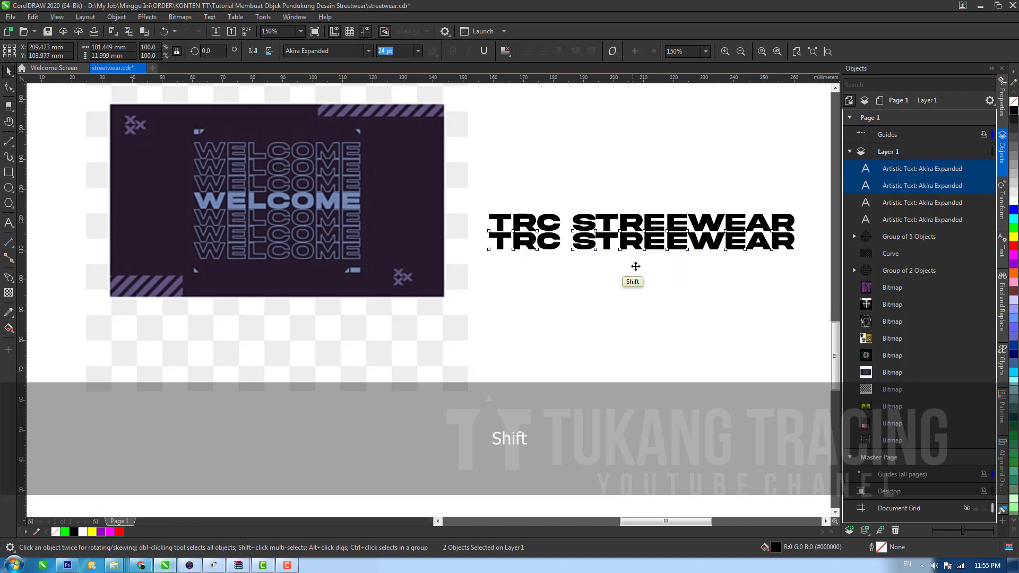
Step: Delete the two lowest "TRC STREEWEAR" copies, keeping only the upper two rows
{"action": "key", "text": "z"}
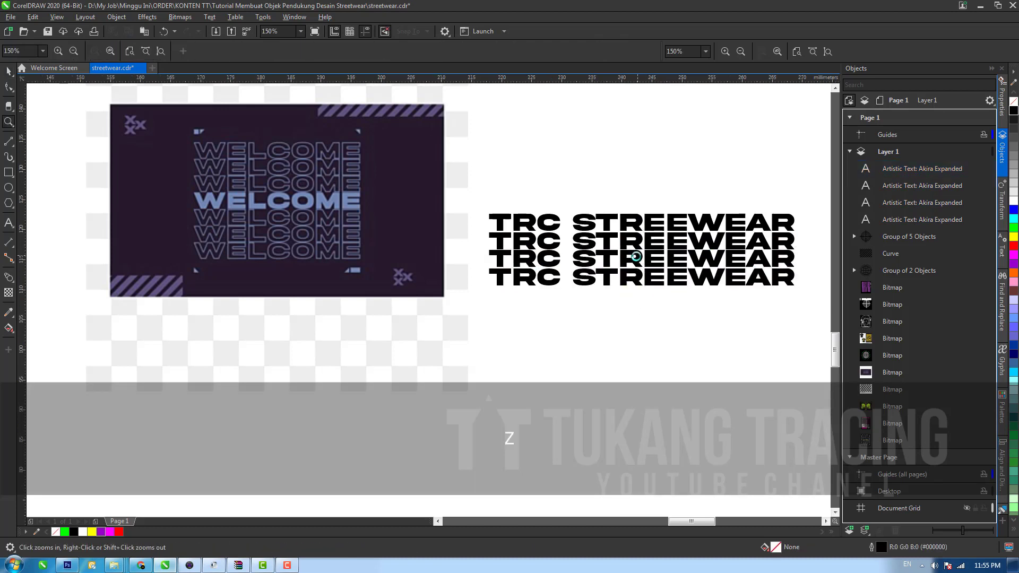
{"action": "left_click", "coordinate": [638, 274]}
{"action": "key", "text": "space"}
{"action": "left_click", "coordinate": [616, 307]}
{"action": "key", "text": "d"}
{"action": "left_click", "coordinate": [612, 340]}
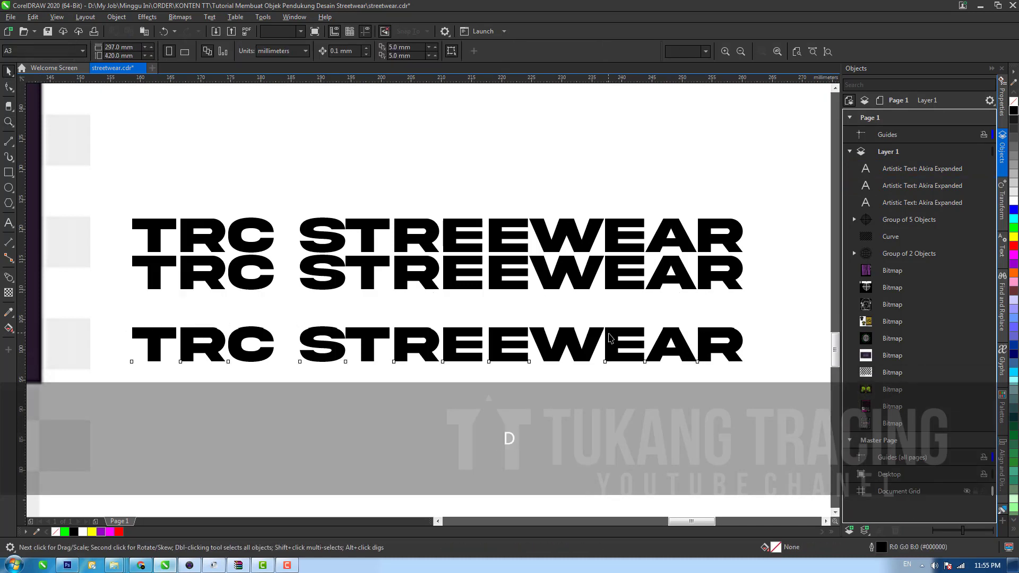
{"action": "key", "text": "d"}
{"action": "left_click", "coordinate": [616, 281]}
{"action": "key", "text": "d"}
{"action": "key", "text": "ctrl+z"}
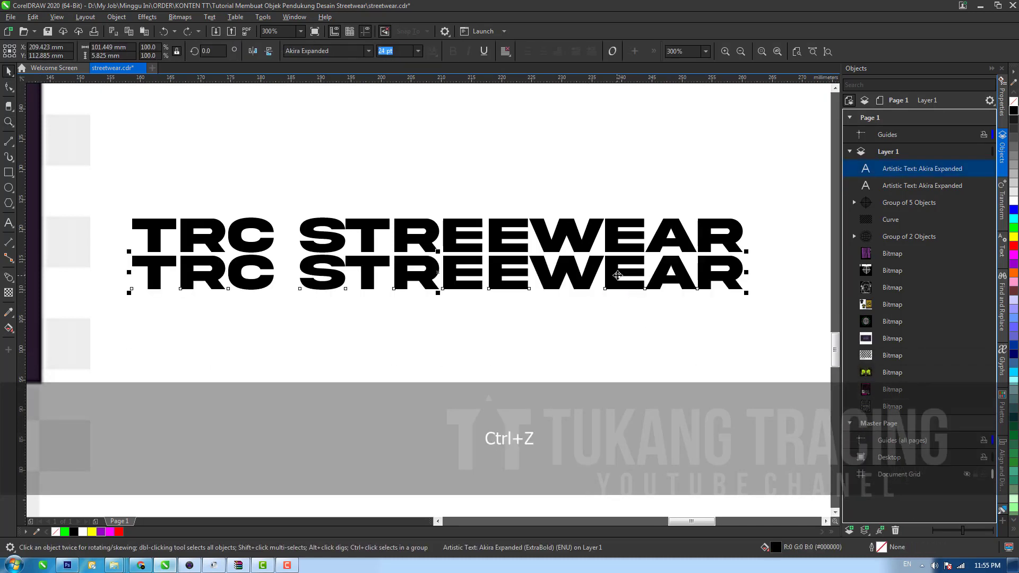
Step: Nudge the second text row slightly down and give it a white fill with a green outline
{"action": "left_click_drag", "start_coordinate": [617, 274], "coordinate": [618, 278]}
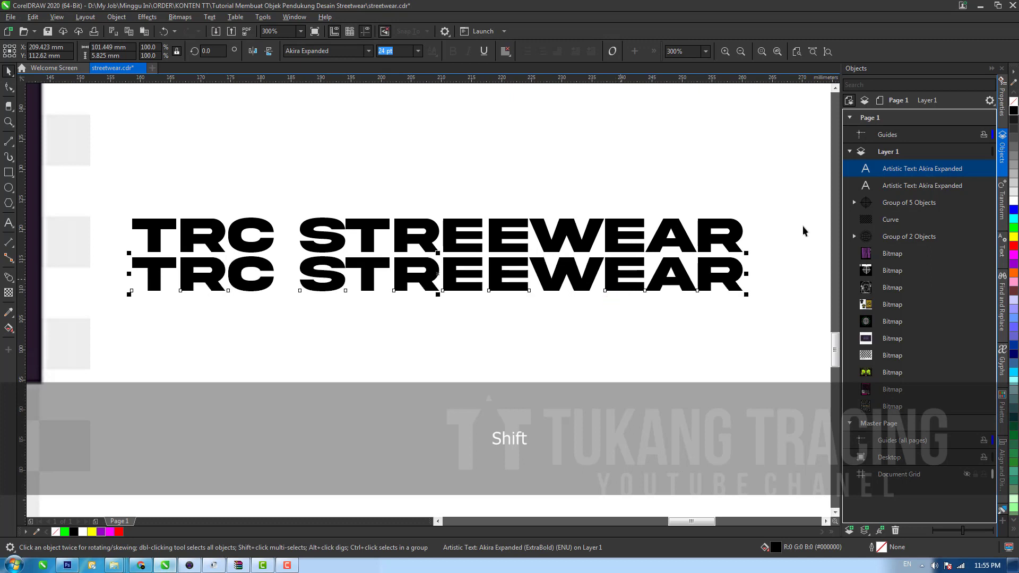
{"action": "left_click", "coordinate": [1012, 202]}
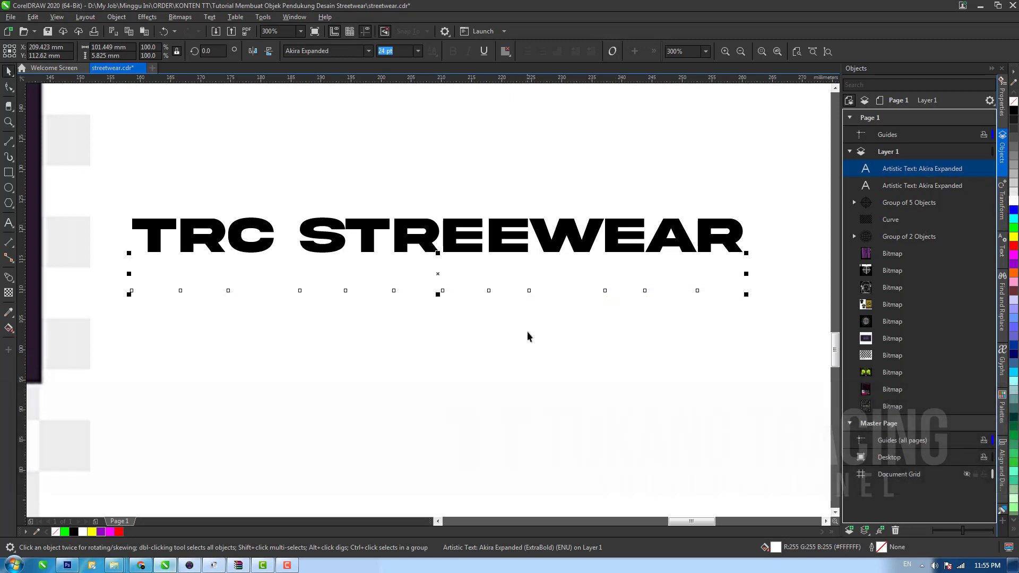
{"action": "right_click", "coordinate": [1014, 229]}
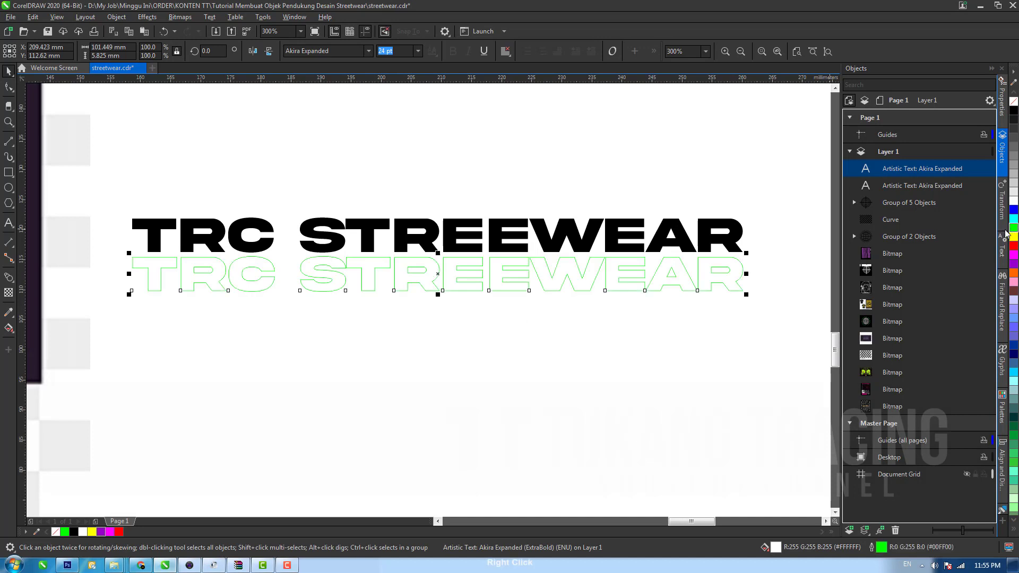
Step: Set the second row's outline to 0.5 mm with round corners and caps, placed behind the fill and scaling with the object
{"action": "double_click", "coordinate": [883, 549]}
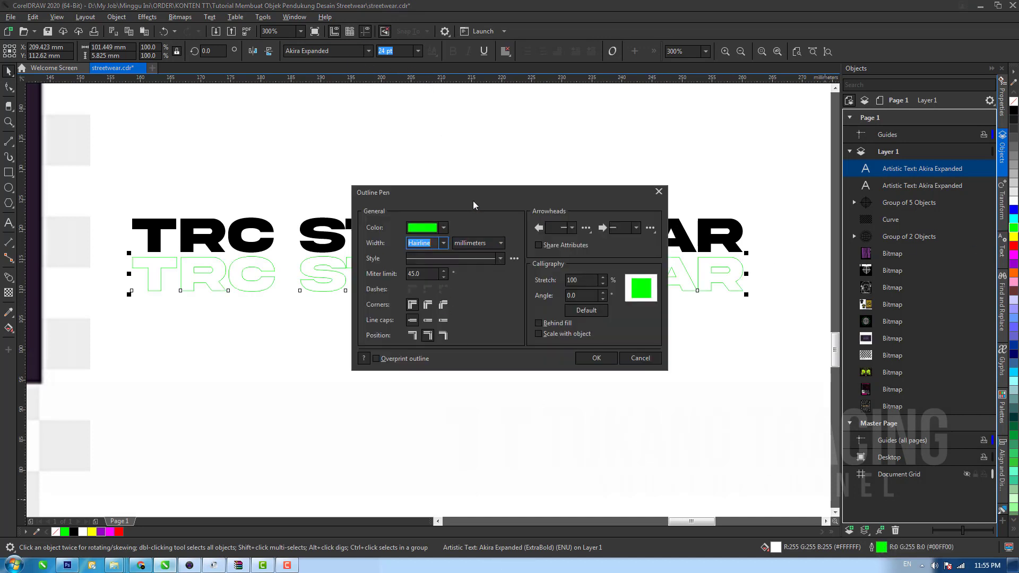
{"action": "left_click_drag", "start_coordinate": [533, 200], "coordinate": [768, 194]}
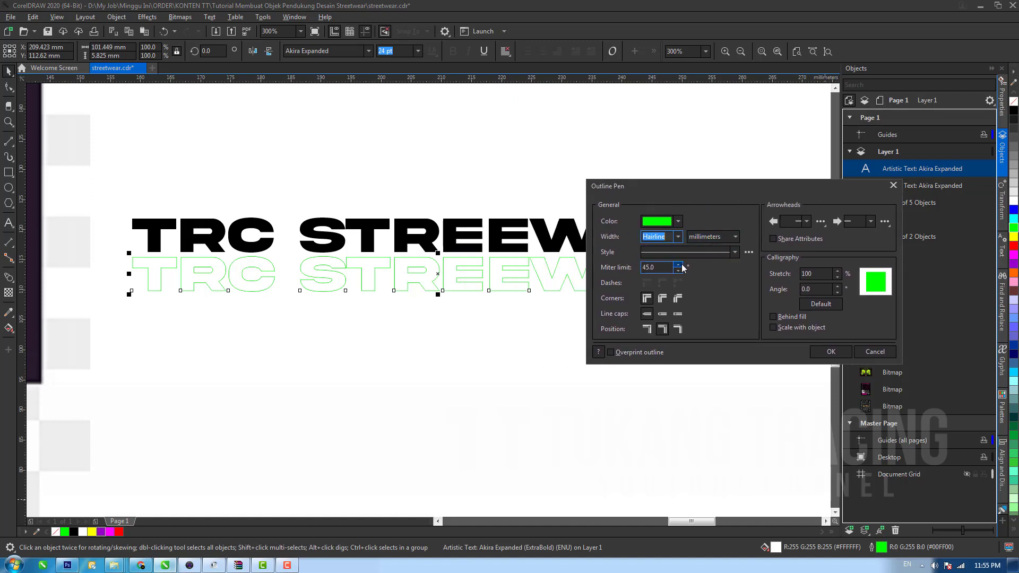
{"action": "left_click", "coordinate": [679, 238]}
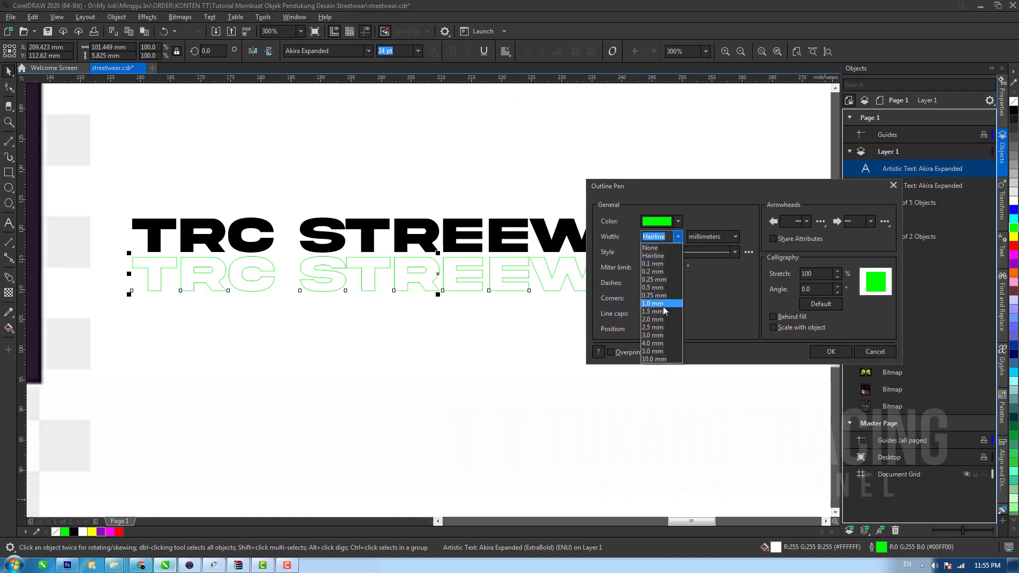
{"action": "left_click", "coordinate": [663, 306]}
{"action": "left_click", "coordinate": [678, 238]}
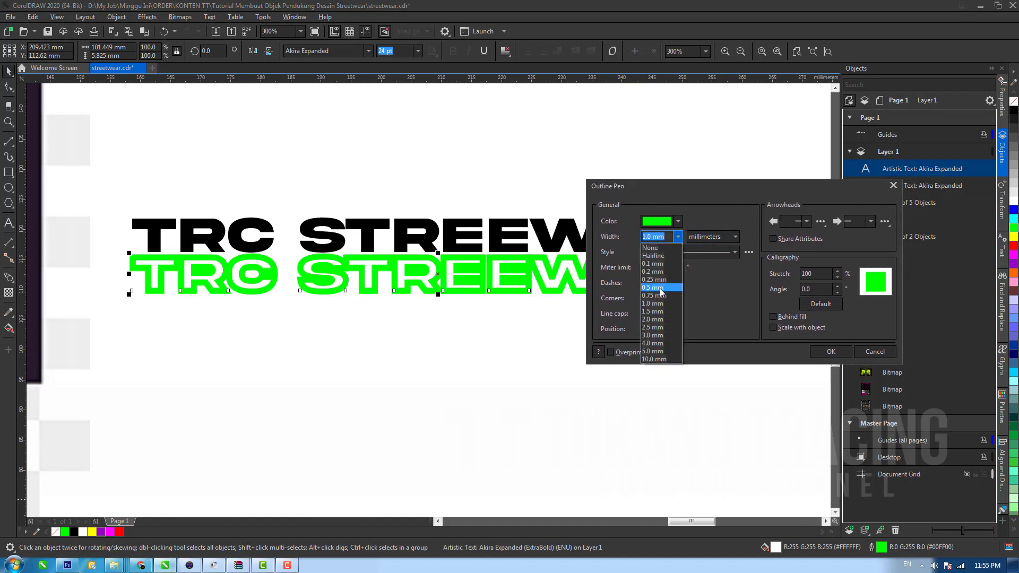
{"action": "left_click", "coordinate": [661, 293]}
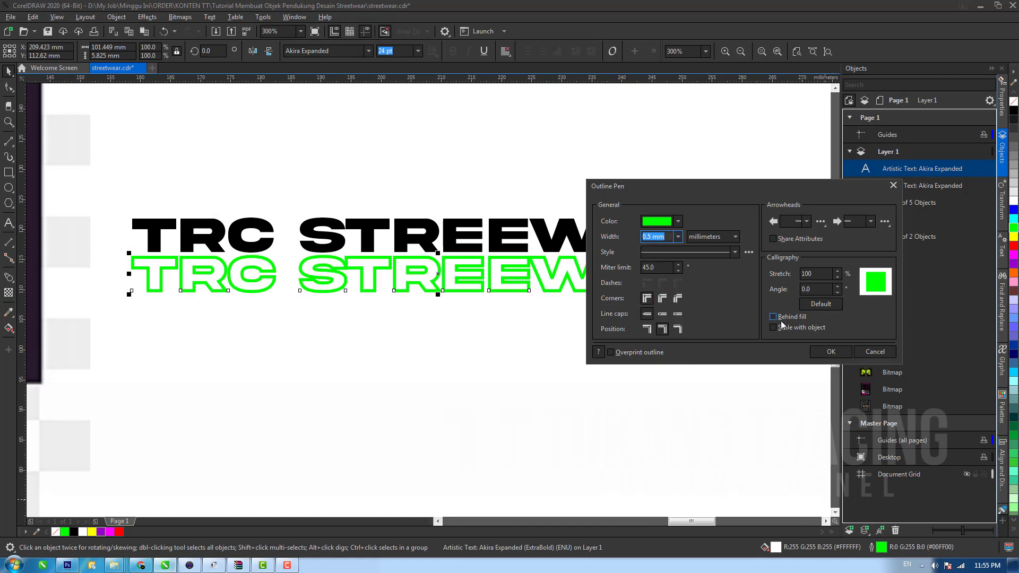
{"action": "left_click", "coordinate": [782, 317]}
{"action": "left_click", "coordinate": [781, 327]}
{"action": "left_click", "coordinate": [662, 297]}
{"action": "left_click", "coordinate": [661, 313]}
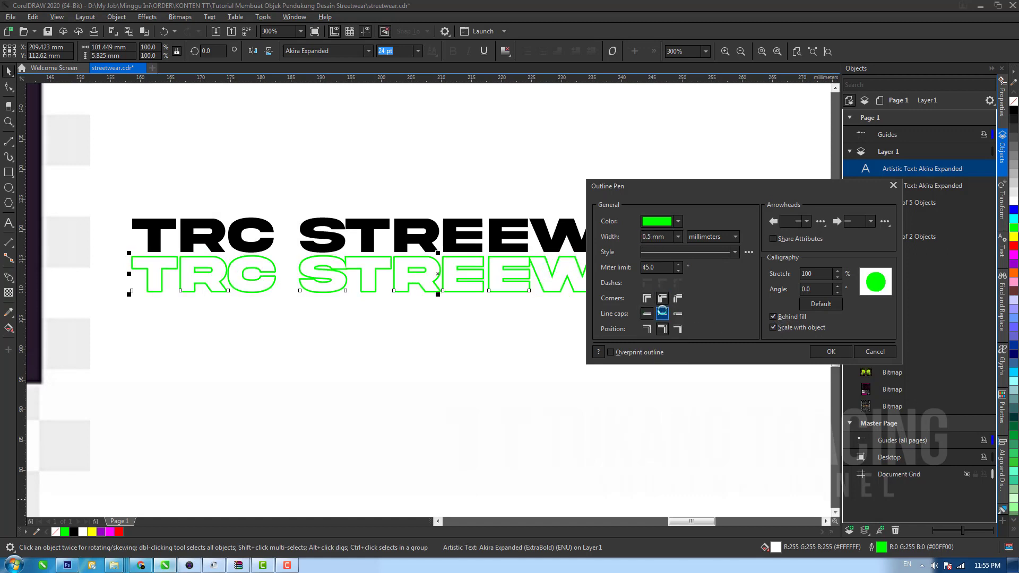
{"action": "left_click", "coordinate": [831, 352]}
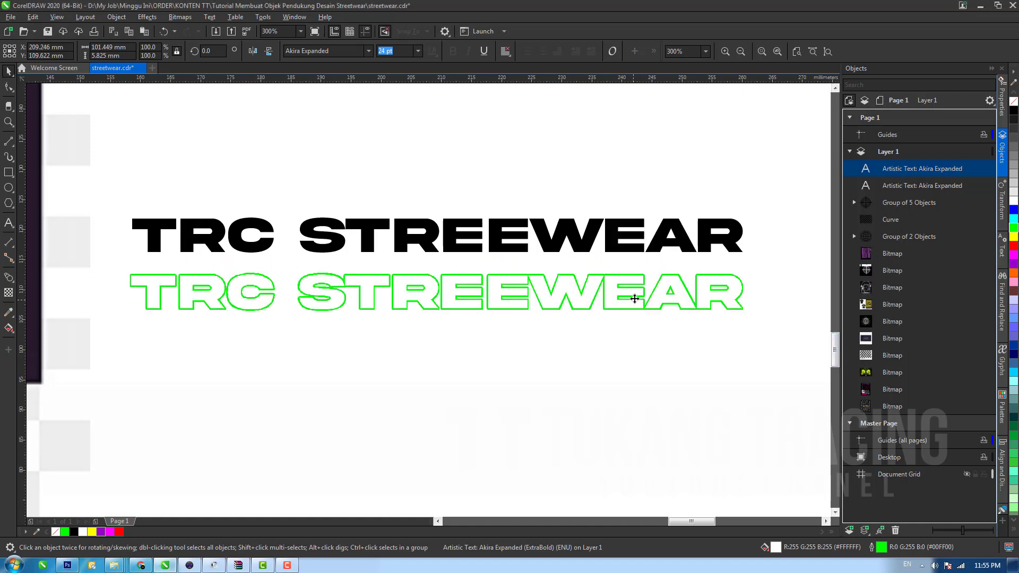
Step: Undo the second row's displacement, convert its outline to a separate object and colour that outline object black
{"action": "key", "text": "ctrl+z"}
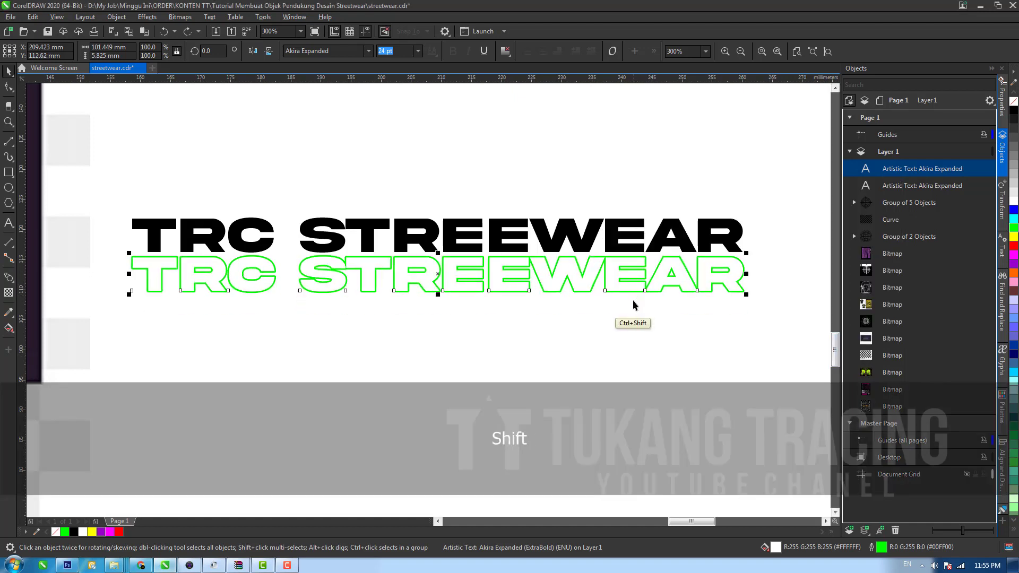
{"action": "key", "text": "ctrl+shift+q"}
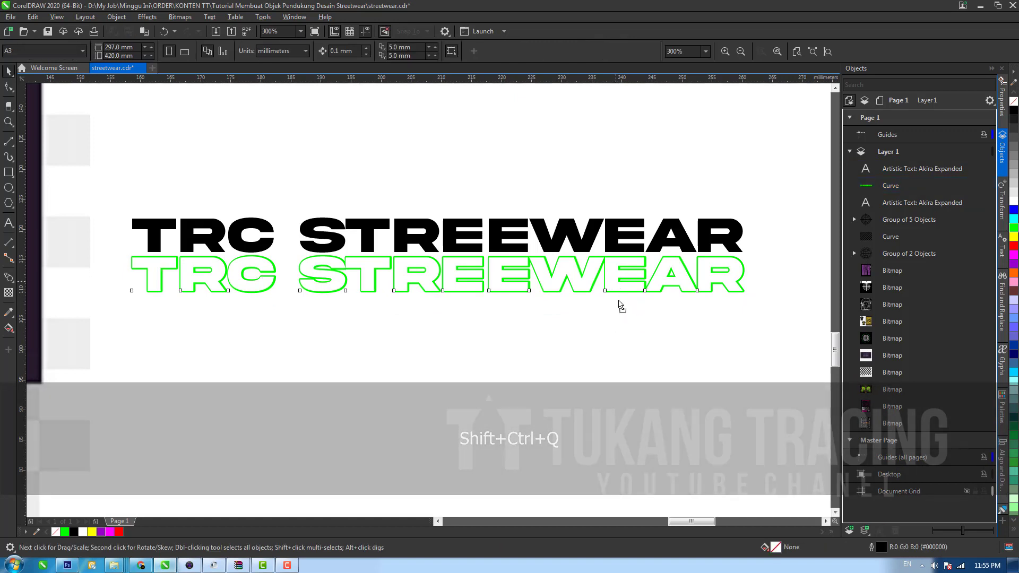
{"action": "key", "text": "ctrl+z"}
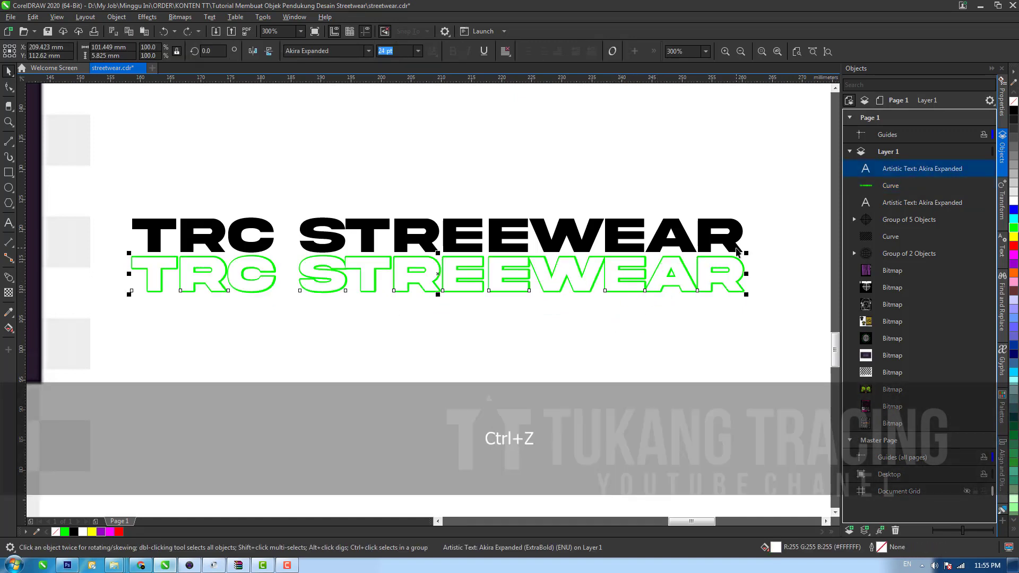
{"action": "left_click", "coordinate": [887, 187]}
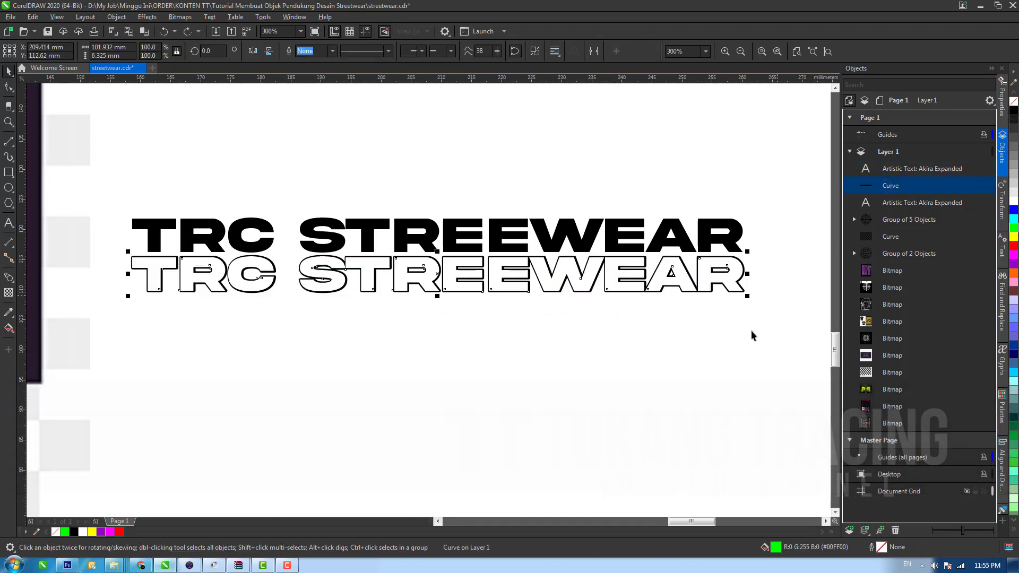
Step: Group the white second-row text with its black outline object
{"action": "left_click_drag", "start_coordinate": [751, 335], "coordinate": [623, 321]}
{"action": "left_click_drag", "start_coordinate": [110, 244], "coordinate": [110, 244]}
{"action": "key", "text": "ctrl+g"}
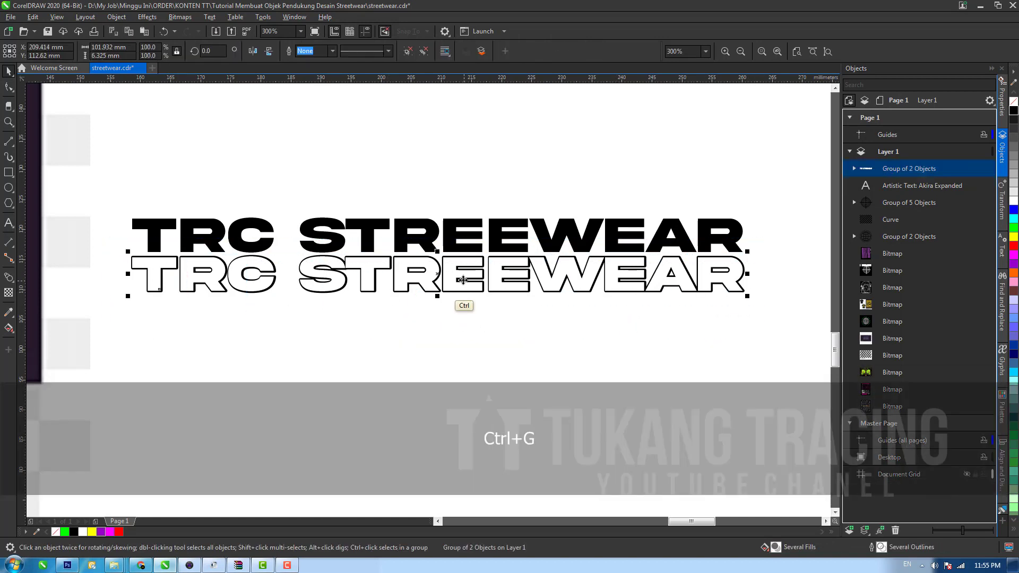
Step: Duplicate the outlined row so two outlined rows sit above and two below the solid black "TRC STREEWEAR" text
{"action": "key", "text": "ctrl+v"}
{"action": "left_click_drag", "start_coordinate": [459, 278], "coordinate": [460, 206]}
{"action": "left_click", "coordinate": [461, 294], "text": "shift"}
{"action": "key", "text": "ctrl+c"}
{"action": "key", "text": "ctrl+v"}
{"action": "key", "text": "z"}
{"action": "left_click", "coordinate": [570, 317], "text": "shift"}
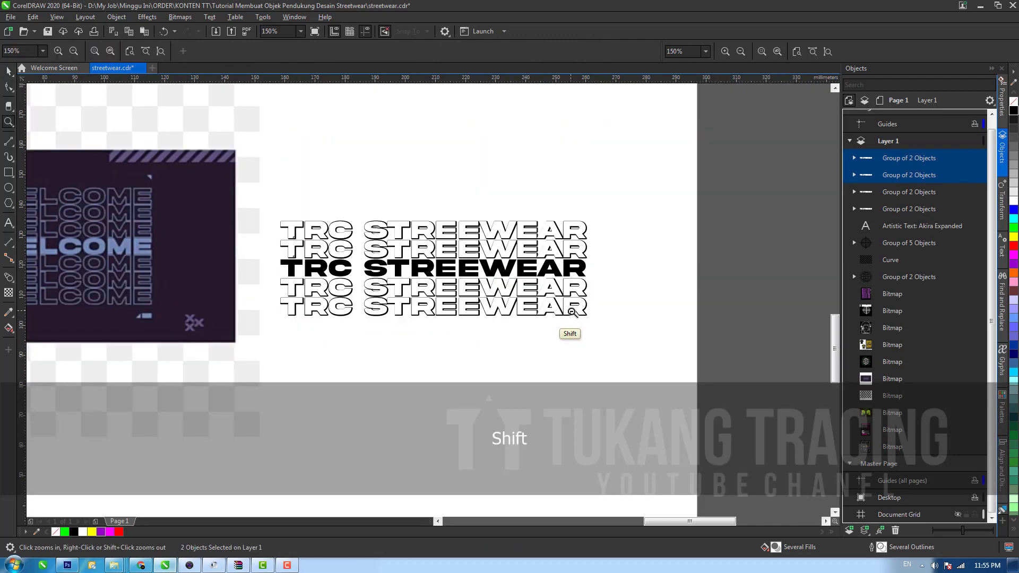
Step: Group all five "TRC STREEWEAR" rows and convert the group to curves
{"action": "left_click", "coordinate": [574, 316], "text": "shift"}
{"action": "key", "text": "shift+space"}
{"action": "left_click", "coordinate": [288, 283]}
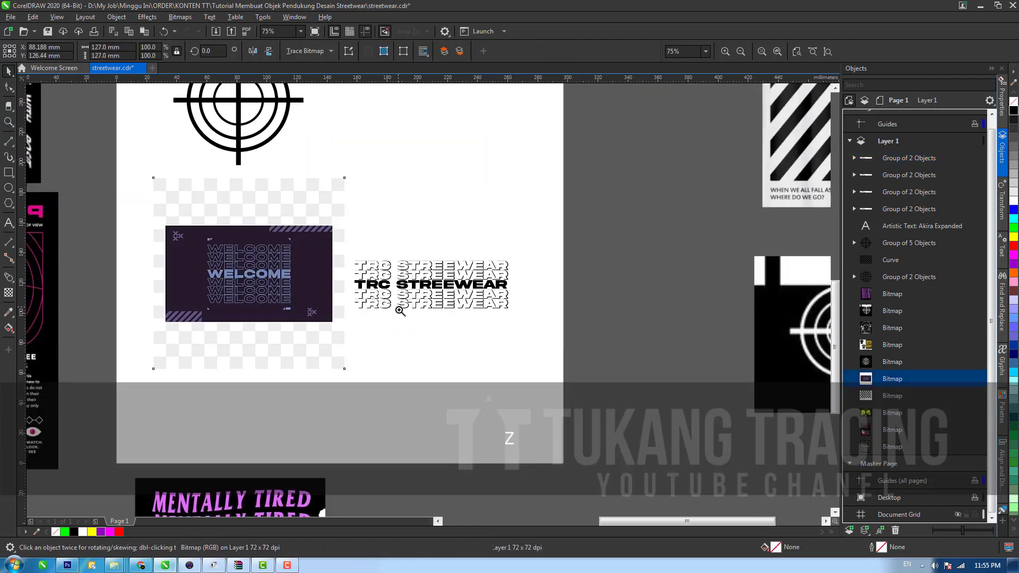
{"action": "key", "text": "z"}
{"action": "left_click", "coordinate": [405, 308]}
{"action": "key", "text": "space"}
{"action": "left_click_drag", "start_coordinate": [683, 356], "coordinate": [285, 176]}
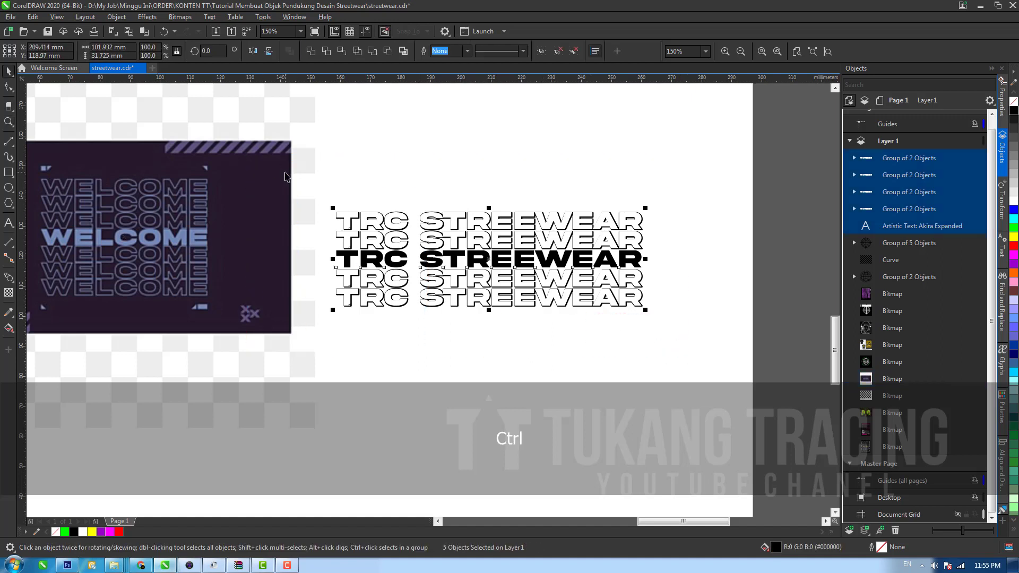
{"action": "key", "text": "ctrl+g"}
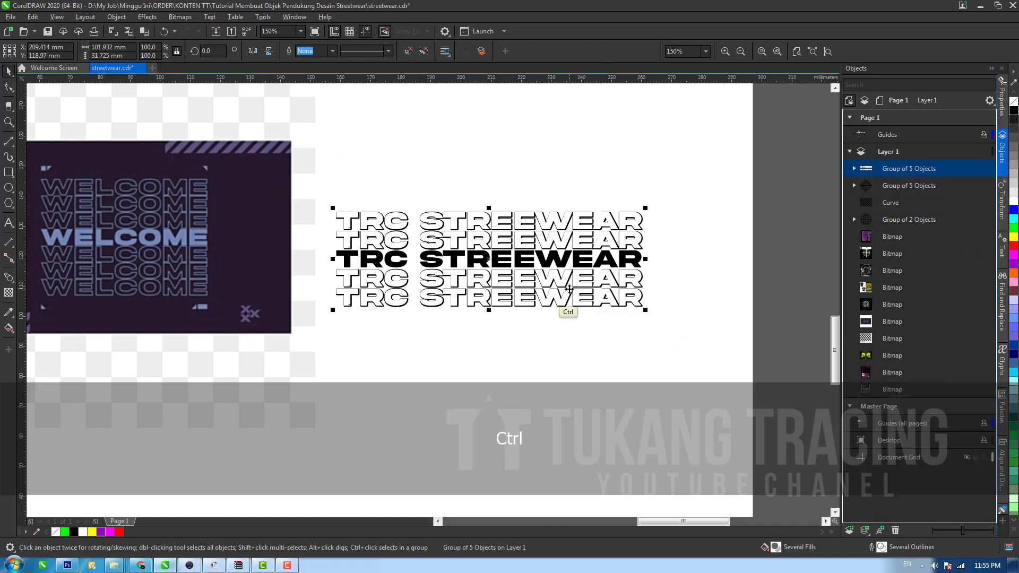
{"action": "key", "text": "ctrl+q"}
Step: Move the repeated-text group below the globe badge and align its centre level with the crosshair target
{"action": "key", "text": "z"}
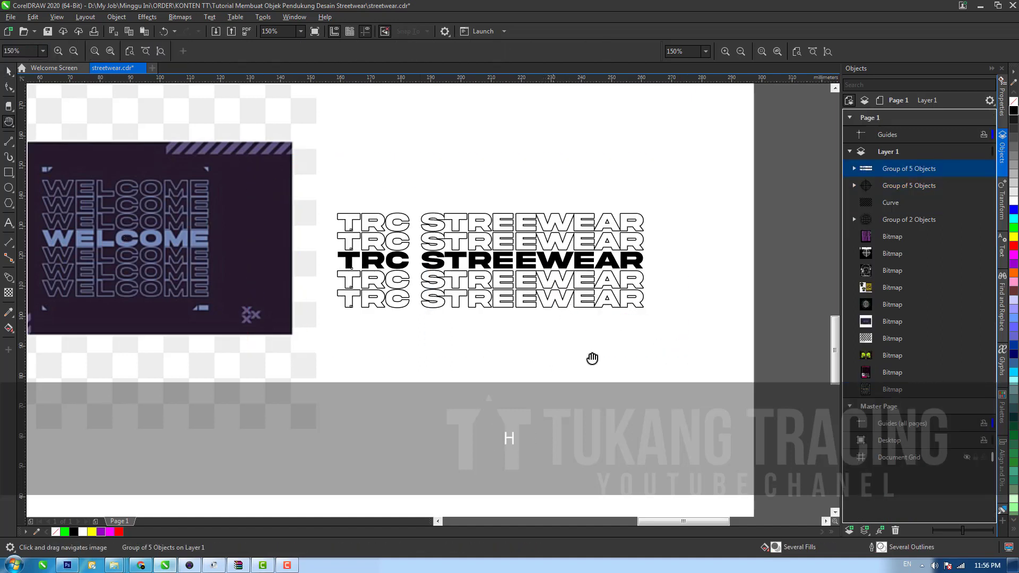
{"action": "left_click", "coordinate": [587, 340], "text": "shift"}
{"action": "left_click", "coordinate": [587, 340], "text": "shift"}
{"action": "key", "text": "space"}
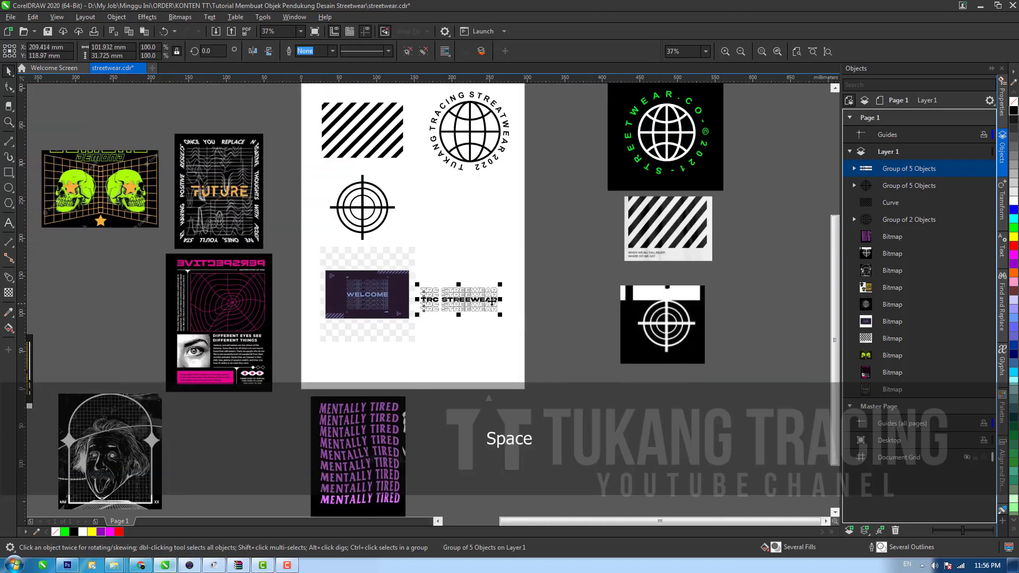
{"action": "left_click", "coordinate": [467, 207]}
{"action": "left_click", "coordinate": [362, 207], "text": "shift"}
{"action": "key", "text": "e"}
{"action": "left_click", "coordinate": [445, 283]}
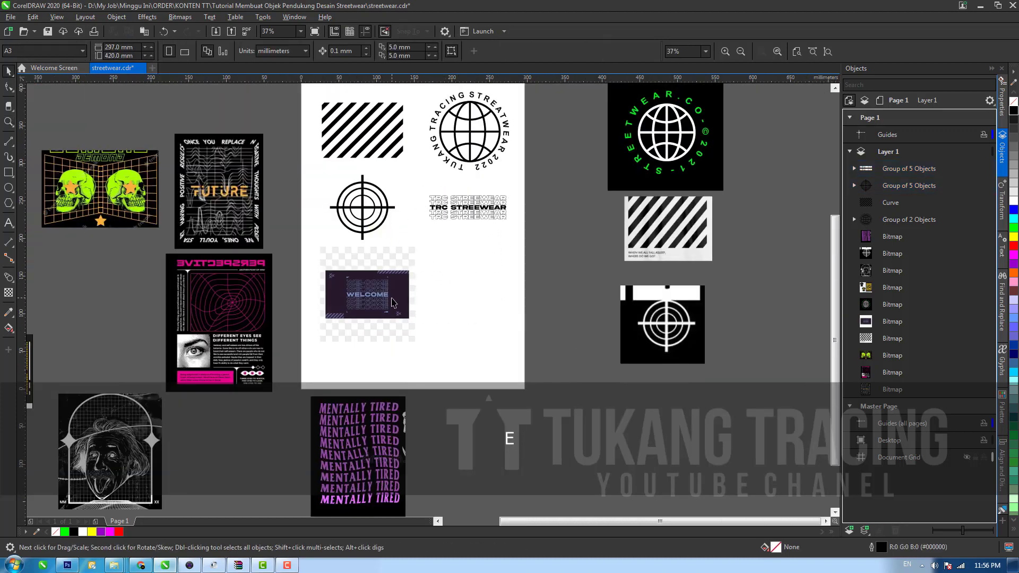
Step: Move the WELCOME reference off the page beside the other used references and bring the MENTALLY TIRED reference below the crosshair target
{"action": "left_click_drag", "start_coordinate": [394, 306], "coordinate": [801, 272]}
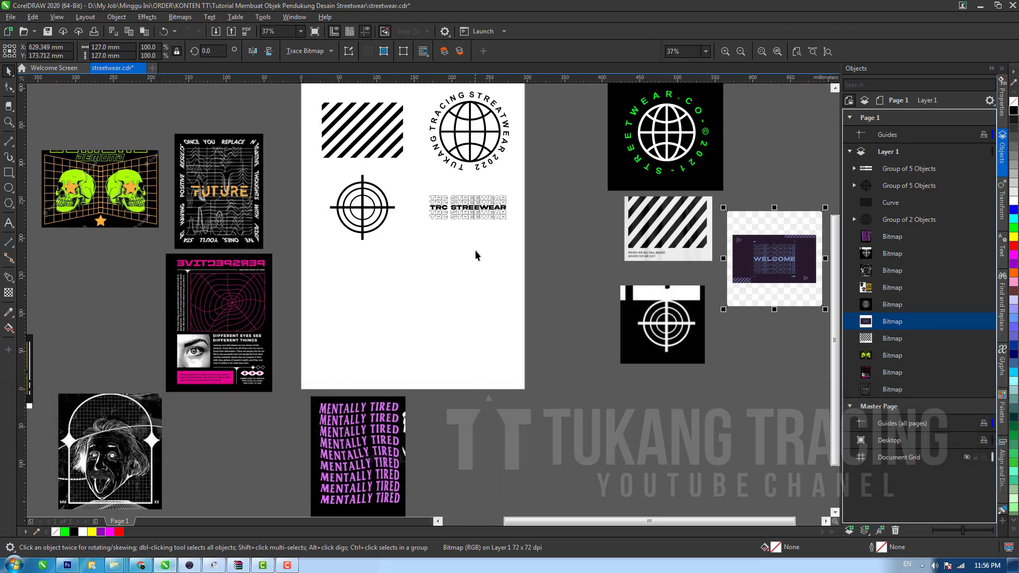
{"action": "key", "text": "h"}
{"action": "left_click_drag", "start_coordinate": [403, 296], "coordinate": [548, 341]}
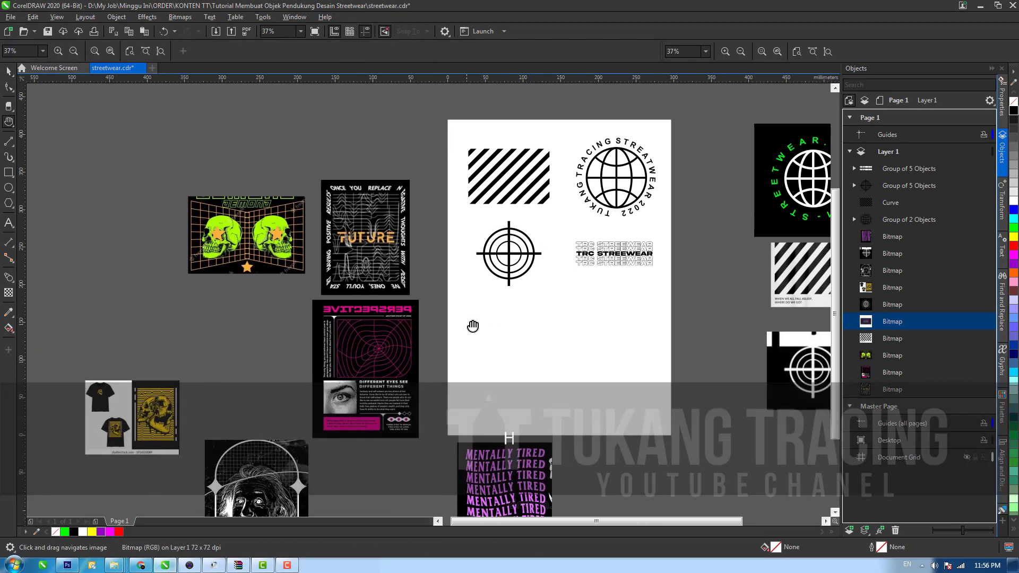
{"action": "left_click_drag", "start_coordinate": [447, 317], "coordinate": [360, 209]}
{"action": "key", "text": "space"}
{"action": "left_click", "coordinate": [515, 379]}
{"action": "left_click_drag", "start_coordinate": [515, 379], "coordinate": [522, 249]}
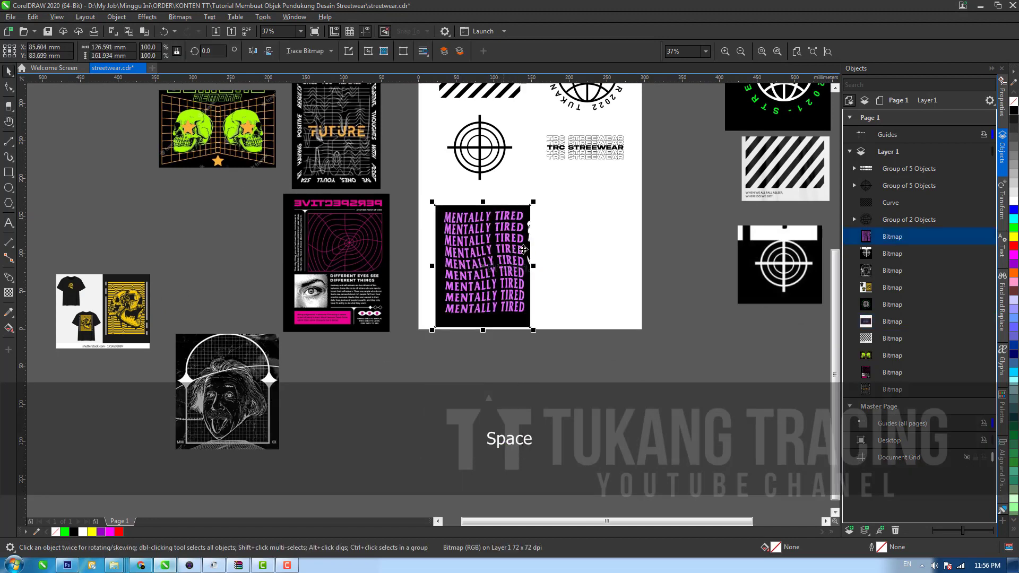
Step: Shift the MENTALLY TIRED reference image slightly up and to the left on the page
{"action": "key", "text": "z"}
{"action": "left_click", "coordinate": [516, 254]}
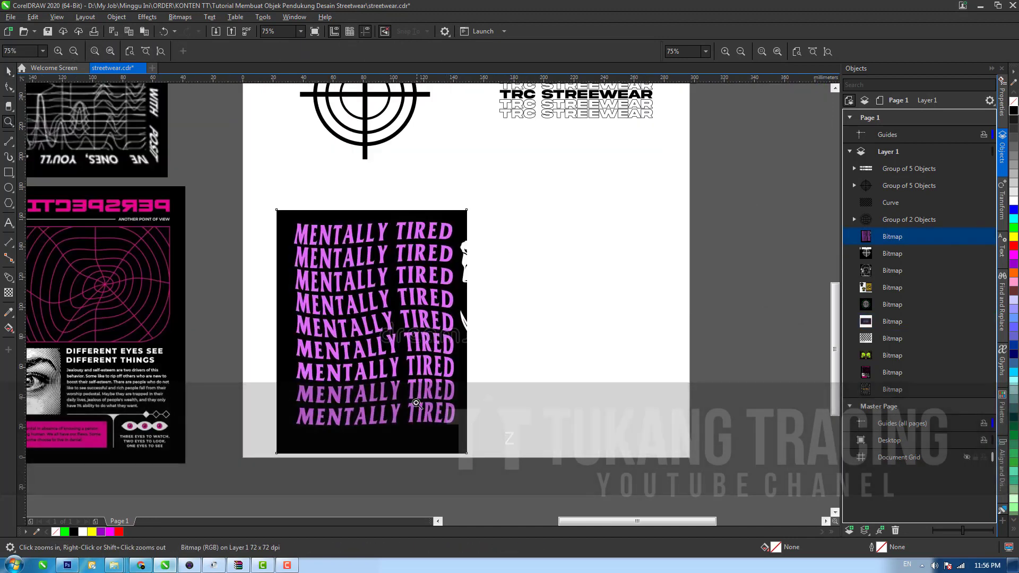
{"action": "key", "text": "space"}
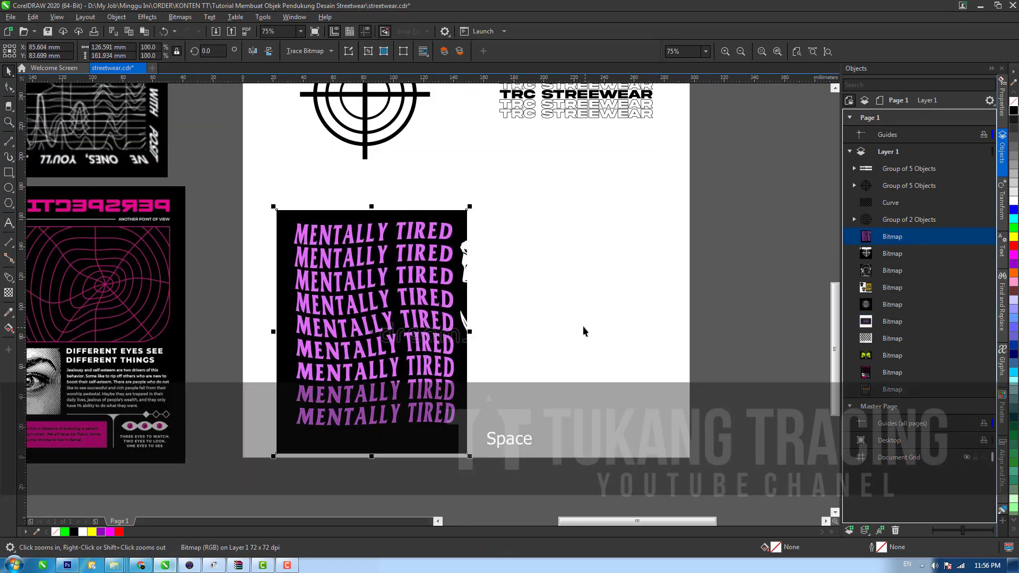
{"action": "left_click", "coordinate": [581, 330]}
{"action": "left_click_drag", "start_coordinate": [347, 264], "coordinate": [333, 242]}
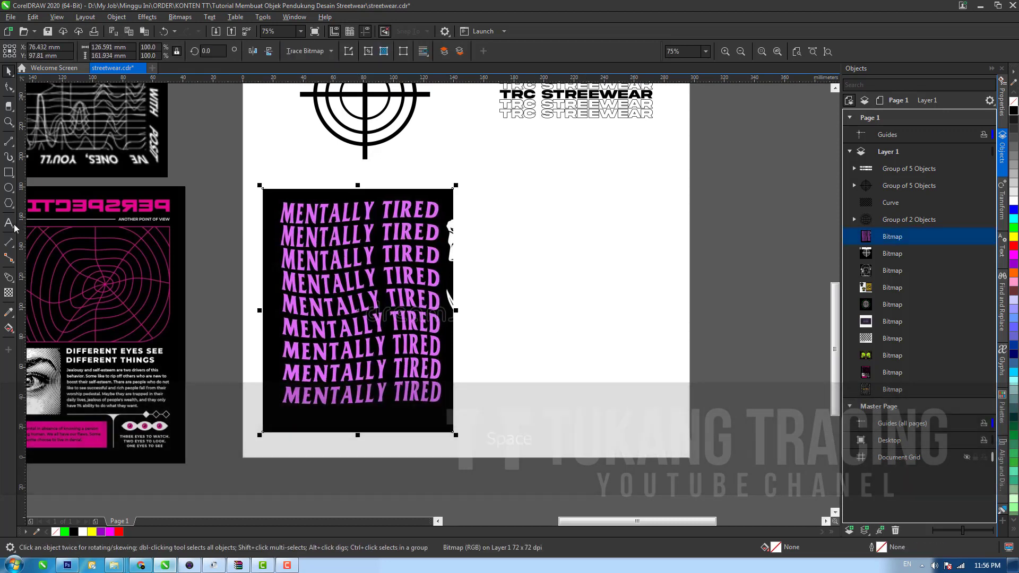
Step: Copy the solid black TRC STREEWEAR row, stretch it to 8.91 mm tall, and place two copies beside the MENTALLY TIRED reference, one high and one low
{"action": "key", "text": "F8"}
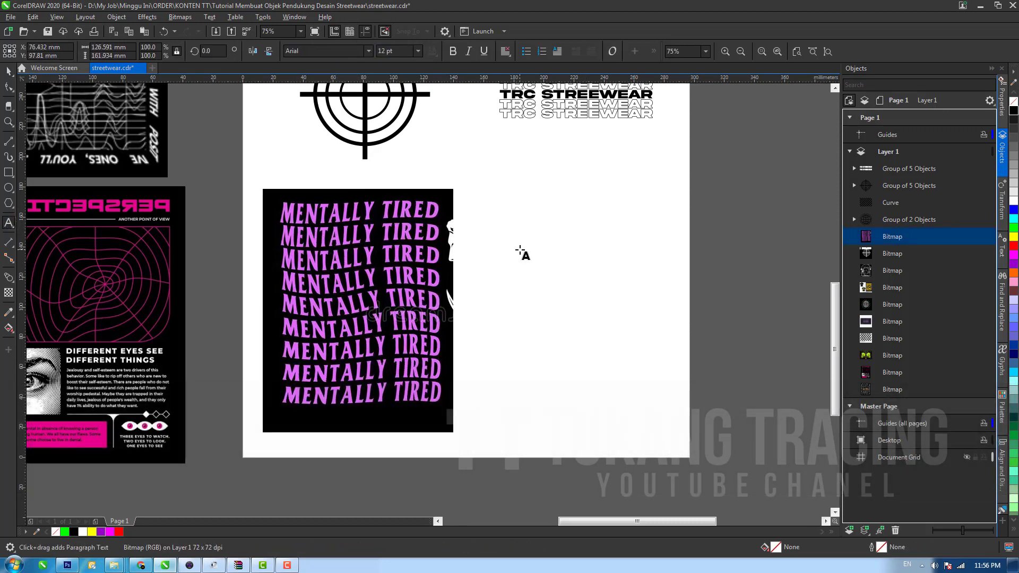
{"action": "key", "text": "space"}
{"action": "left_click", "coordinate": [571, 93]}
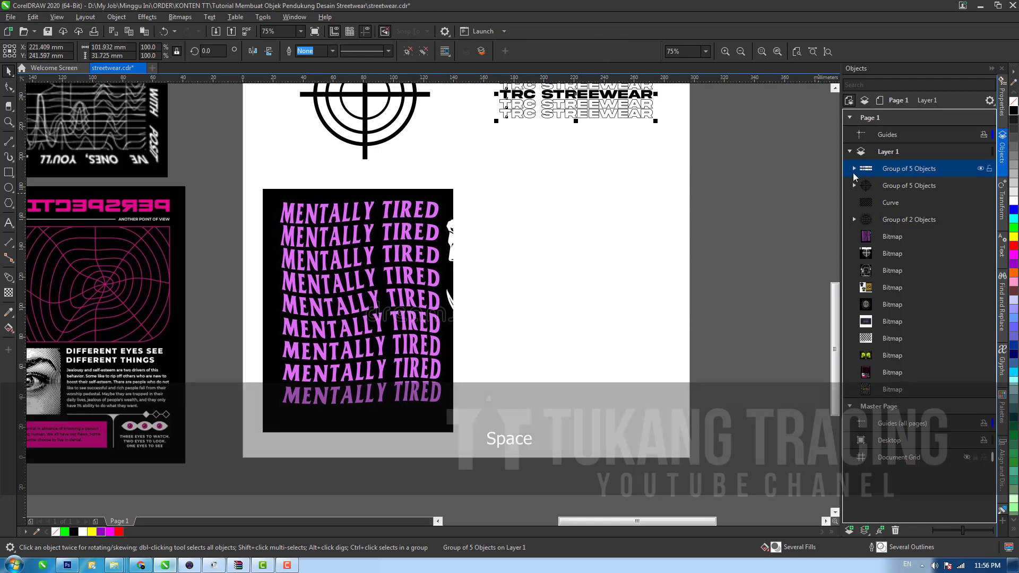
{"action": "left_click", "coordinate": [895, 243]}
{"action": "key", "text": "ctrl+c"}
{"action": "key", "text": "ctrl+v"}
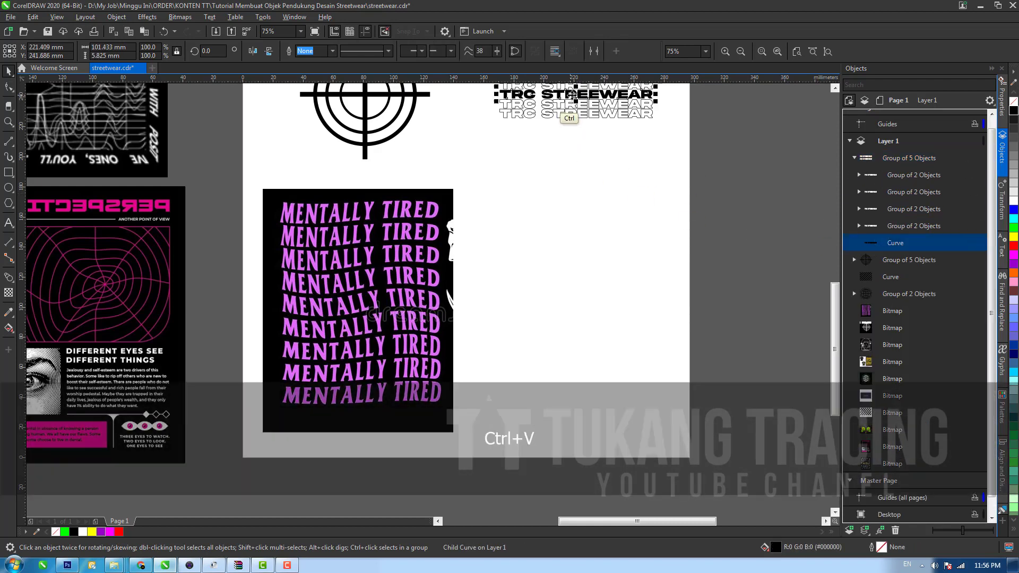
{"action": "left_click_drag", "start_coordinate": [577, 113], "coordinate": [586, 396]}
{"action": "left_click", "coordinate": [566, 252]}
{"action": "key", "text": "ctrl+v"}
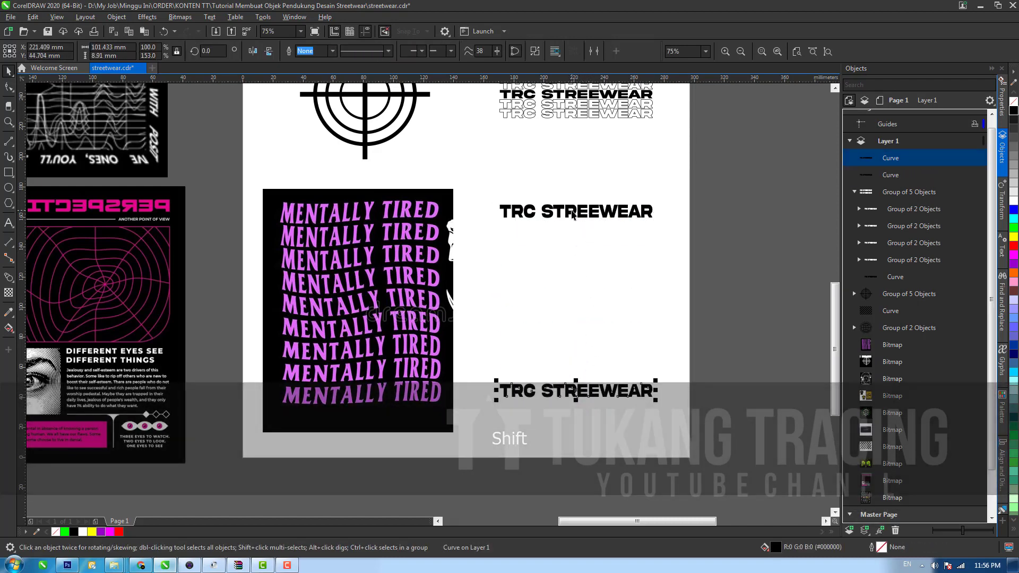
Step: Blend the upper TRC STREEWEAR row into the lower one using 8 blend steps
{"action": "left_click", "coordinate": [575, 215]}
{"action": "left_click", "coordinate": [10, 278]}
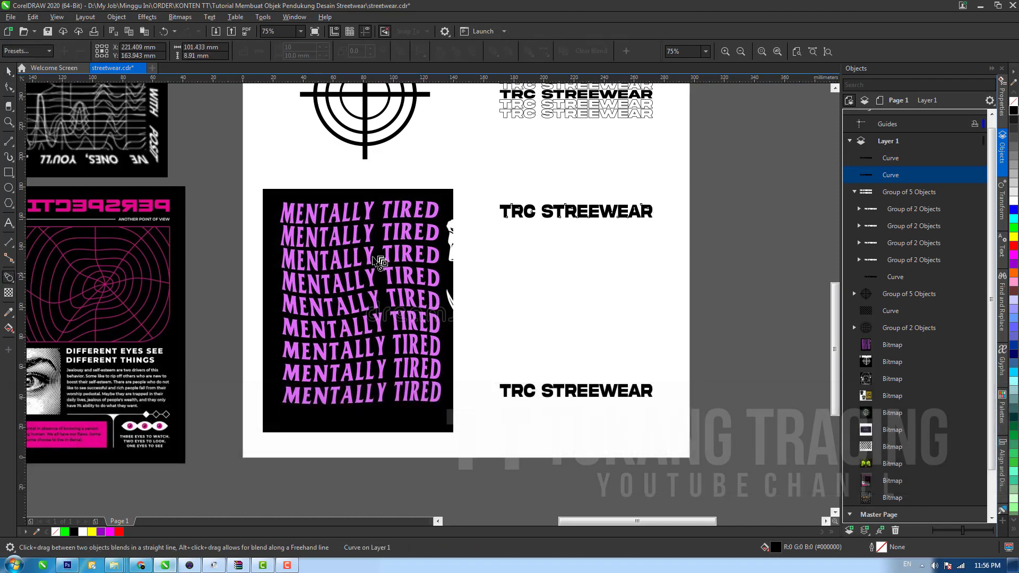
{"action": "left_click_drag", "start_coordinate": [572, 388], "coordinate": [568, 387]}
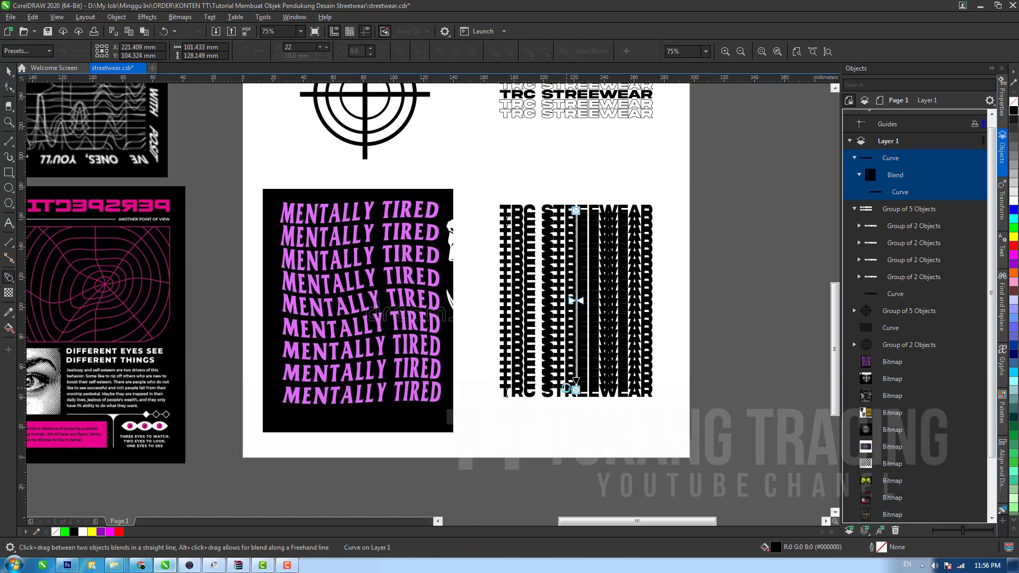
{"action": "left_click", "coordinate": [320, 51]}
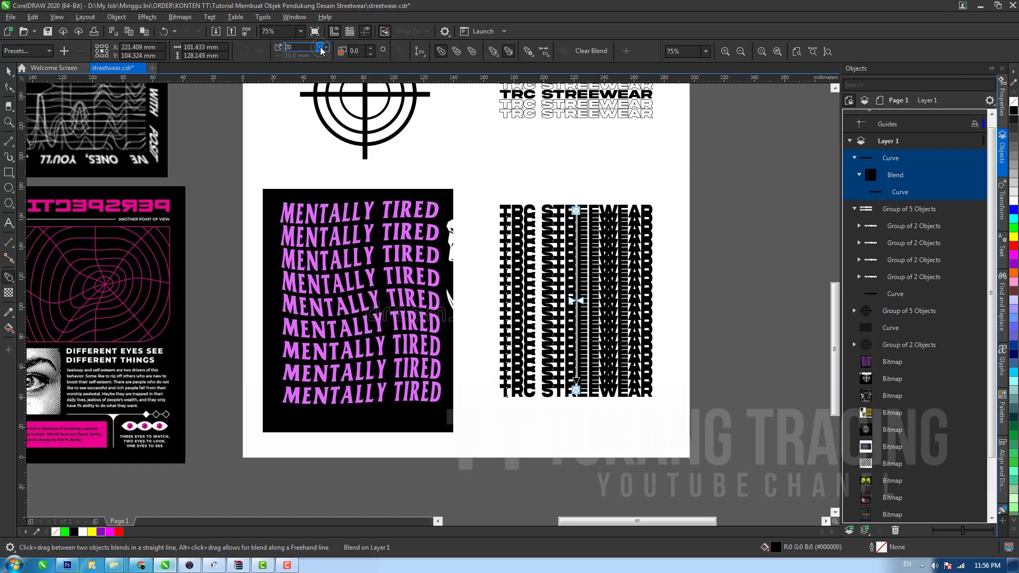
{"action": "left_click", "coordinate": [320, 51]}
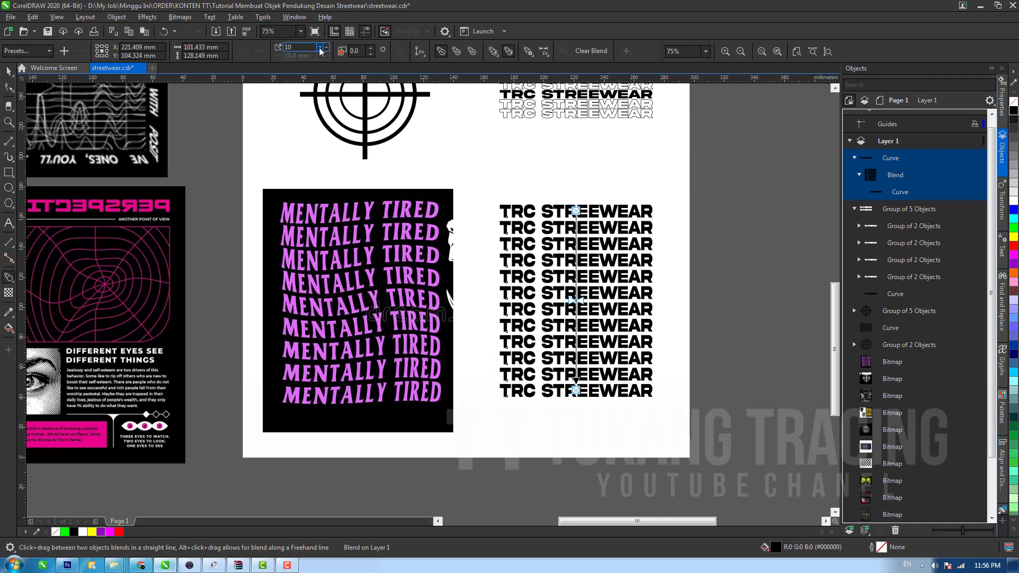
{"action": "left_click", "coordinate": [321, 51]}
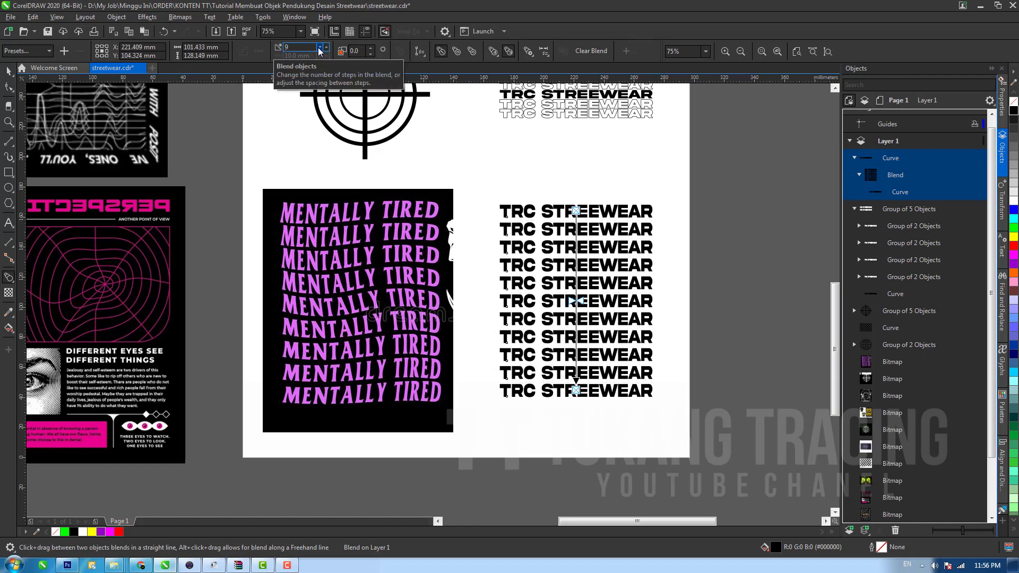
{"action": "left_click", "coordinate": [320, 50]}
{"action": "key", "text": "space"}
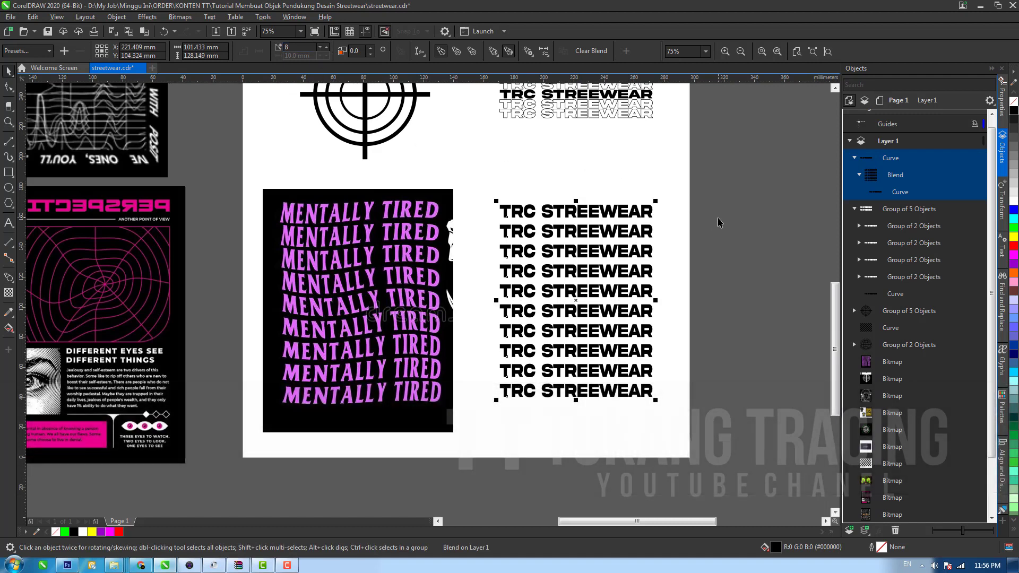
Step: Break the blend apart, ungroup its intermediate rows, and group all ten TRC STREEWEAR rows together
{"action": "key", "text": "ctrl"}
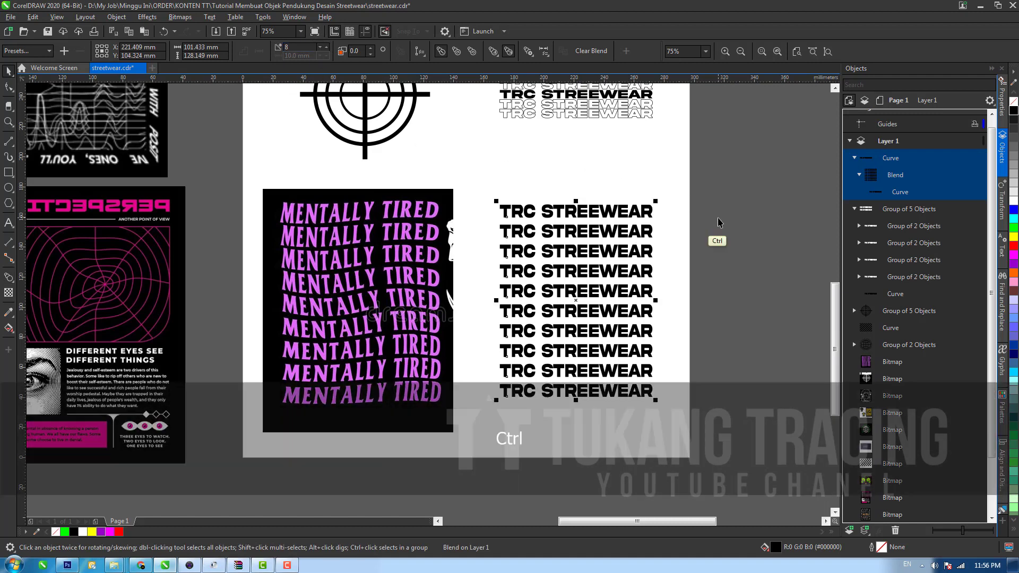
{"action": "key", "text": "ctrl+k"}
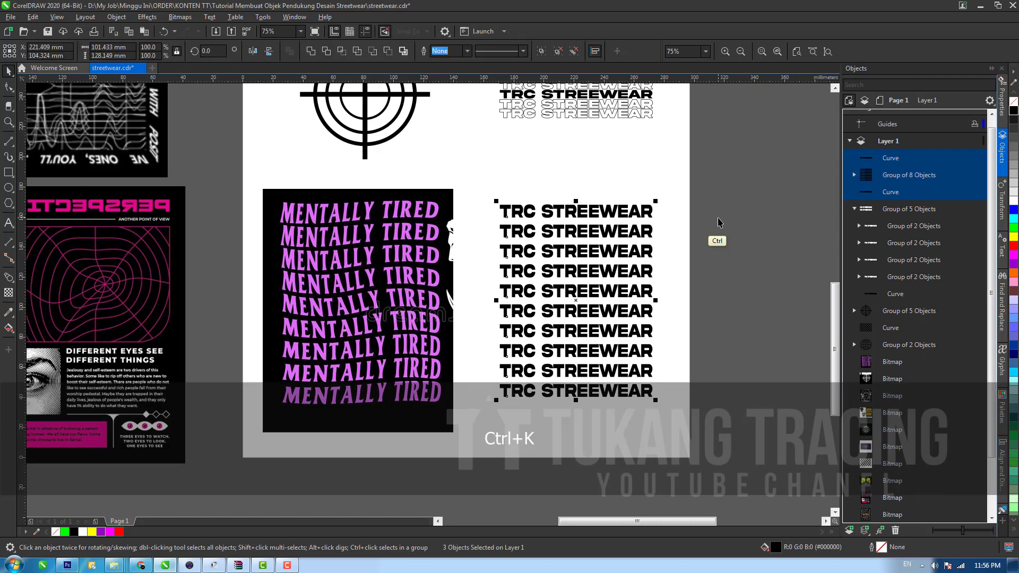
{"action": "key", "text": "ctrl"}
{"action": "key", "text": "ctrl+u"}
{"action": "key", "text": "ctrl+g"}
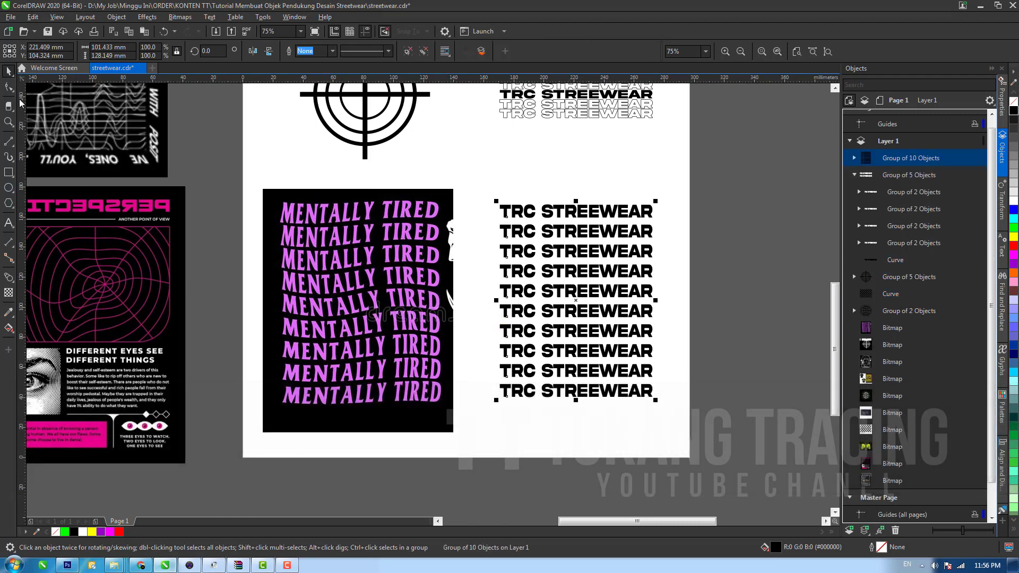
Step: Try to warp the ten-row text group with an upward Smear stroke using a 120 mm nib, and undo it
{"action": "left_click", "coordinate": [15, 95]}
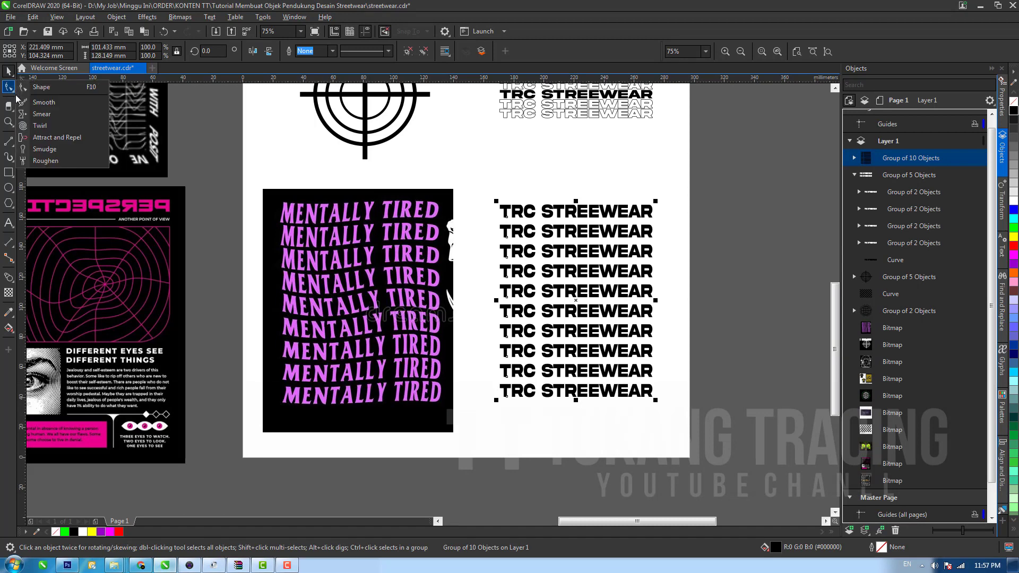
{"action": "left_click", "coordinate": [39, 114]}
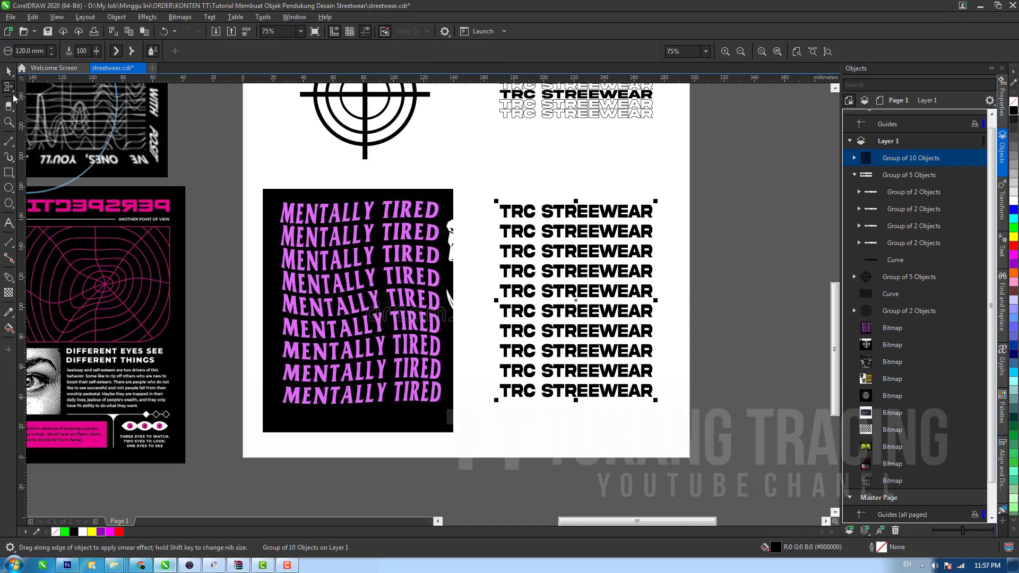
{"action": "left_click", "coordinate": [14, 94]}
{"action": "left_click", "coordinate": [39, 114]}
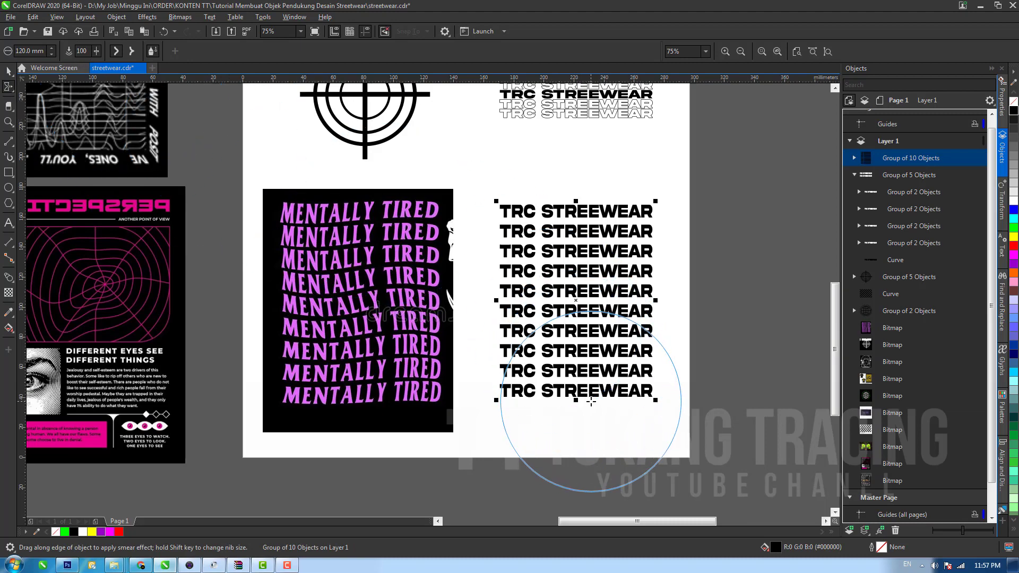
{"action": "left_click_drag", "start_coordinate": [615, 409], "coordinate": [583, 177]}
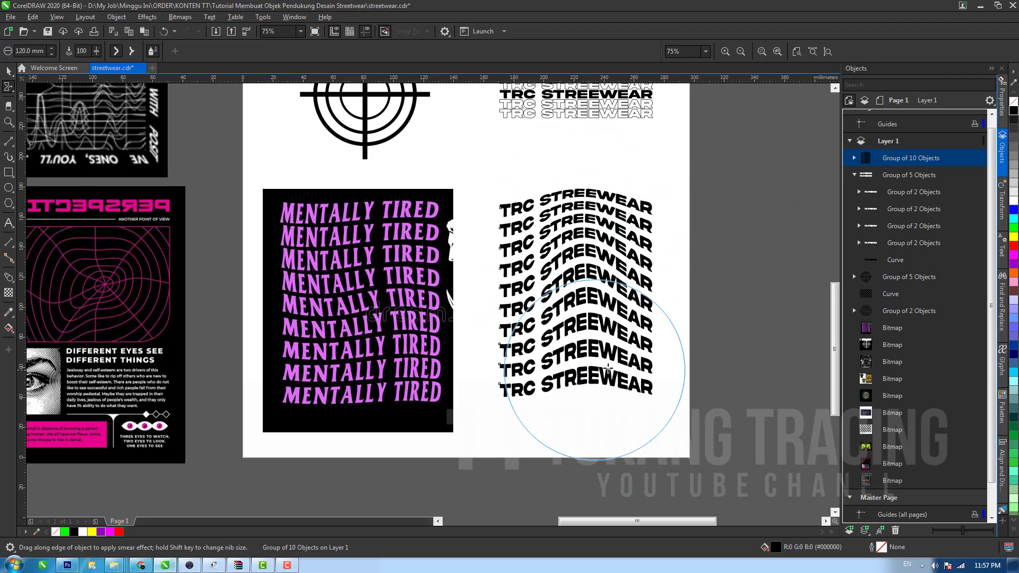
{"action": "key", "text": "ctrl+z"}
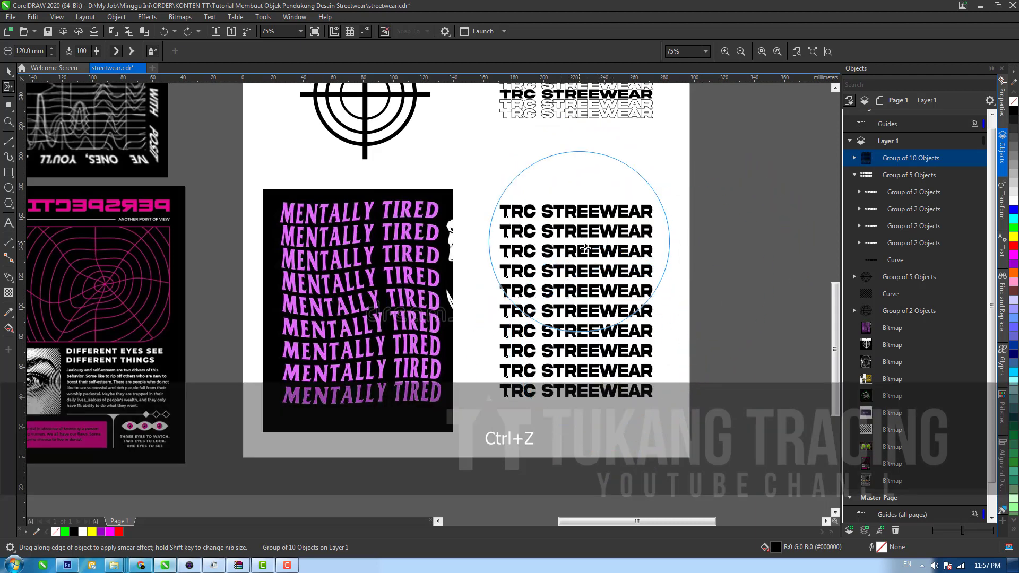
Step: Try further vertical Smear strokes through the ten-row text group, reducing the nib to about 52 mm, and undo them
{"action": "mouse_move", "coordinate": [584, 303]}
{"action": "left_mouse_down"}
{"action": "mouse_move", "coordinate": [538, 339]}
{"action": "mouse_move", "coordinate": [603, 401]}
{"action": "mouse_move", "coordinate": [610, 371]}
{"action": "mouse_move", "coordinate": [594, 350]}
{"action": "mouse_move", "coordinate": [583, 223]}
{"action": "mouse_move", "coordinate": [616, 168]}
{"action": "left_mouse_up"}
{"action": "key", "text": "ctrl+z"}
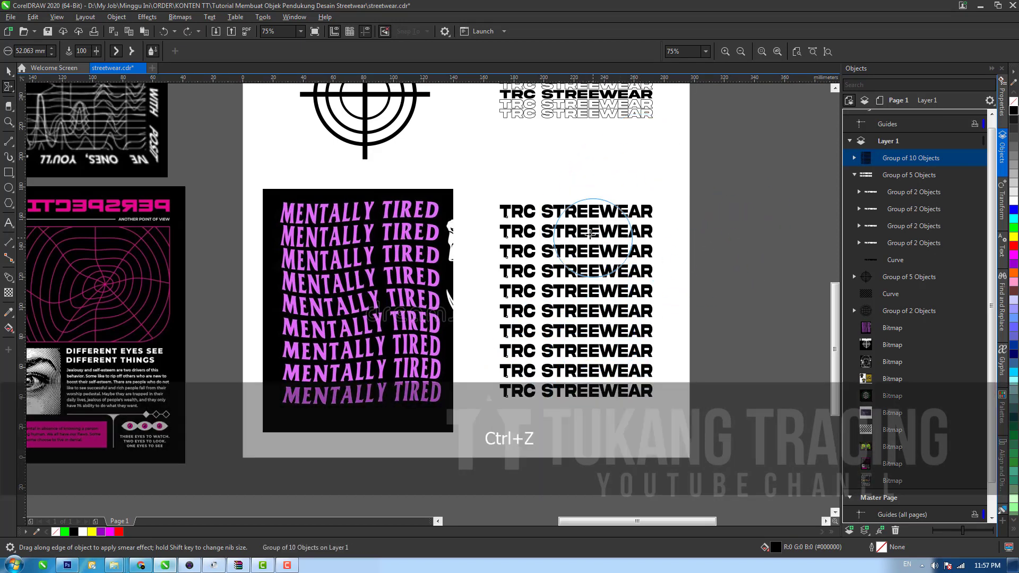
{"action": "left_click_drag", "start_coordinate": [584, 212], "coordinate": [597, 361]}
{"action": "key", "text": "ctrl+z"}
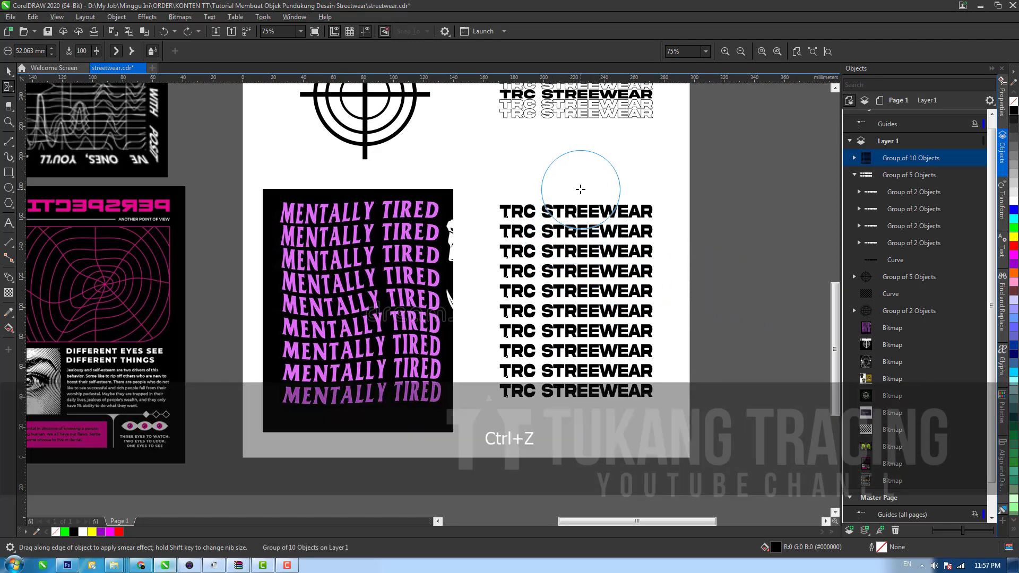
{"action": "left_click_drag", "start_coordinate": [580, 189], "coordinate": [594, 404]}
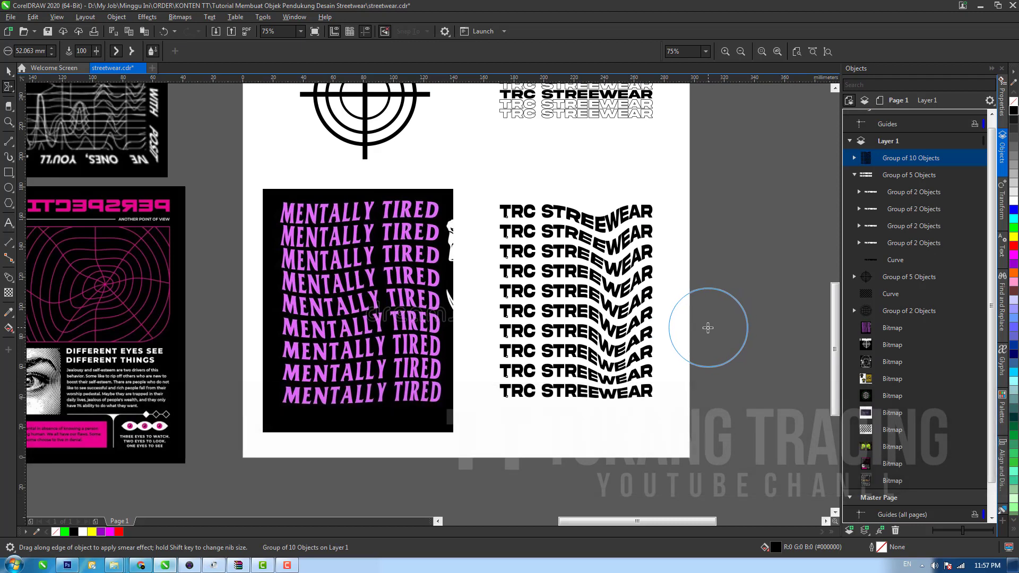
{"action": "key", "text": "ctrl+z"}
{"action": "key", "text": "space"}
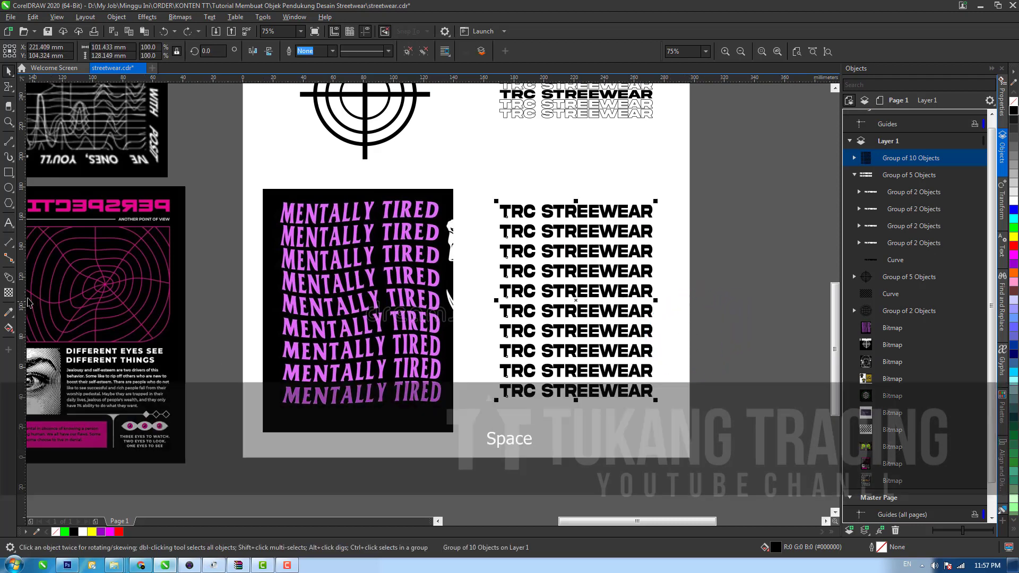
Step: Apply an unconstrained envelope to the ten-row text group, arching the rows upward at the centre and curving the right edge inward
{"action": "left_click", "coordinate": [14, 281]}
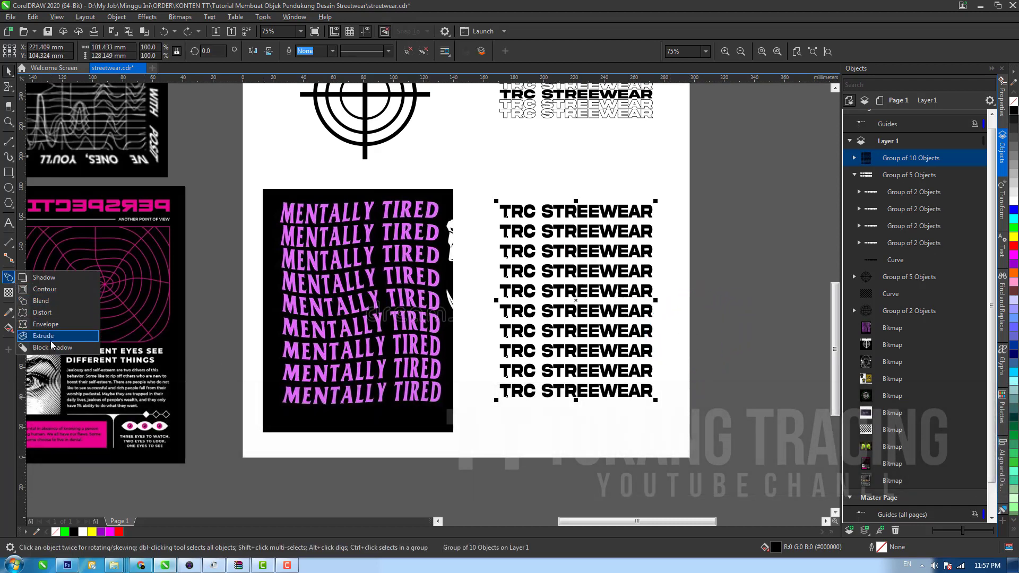
{"action": "left_click", "coordinate": [45, 324]}
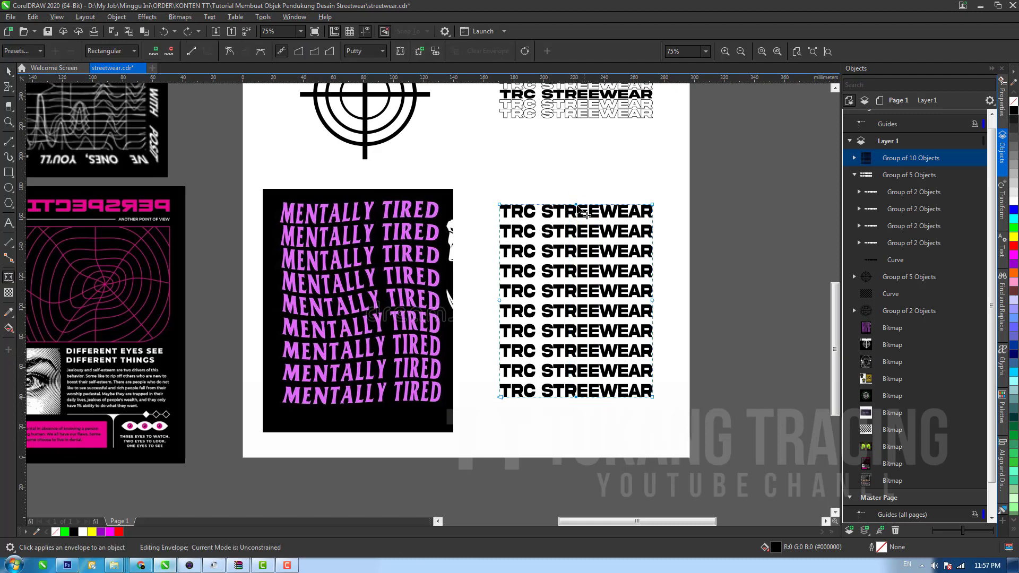
{"action": "left_click_drag", "start_coordinate": [580, 210], "coordinate": [576, 190]}
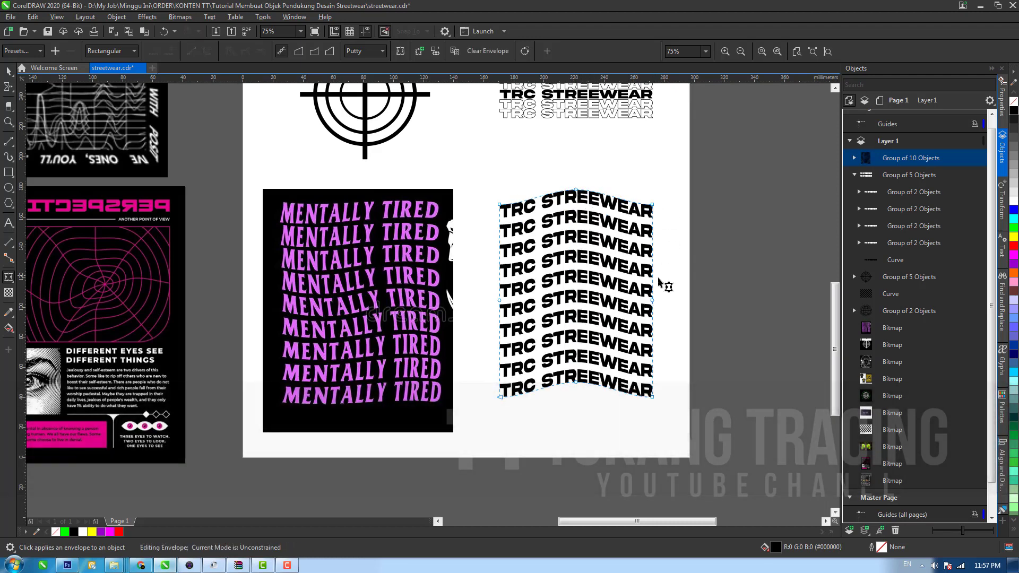
{"action": "left_click_drag", "start_coordinate": [653, 301], "coordinate": [676, 308]}
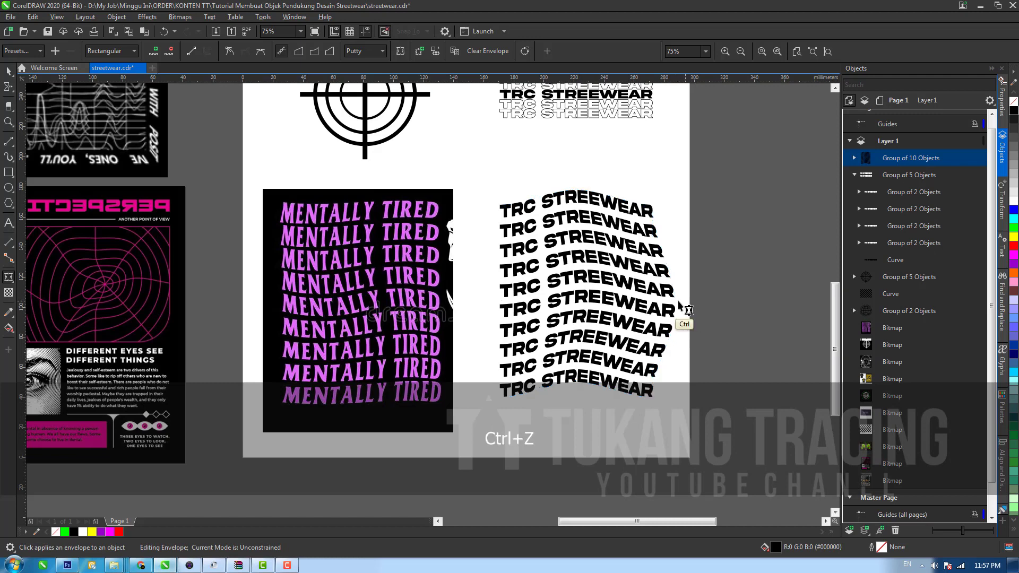
{"action": "key", "text": "ctrl+z"}
{"action": "key", "text": "space"}
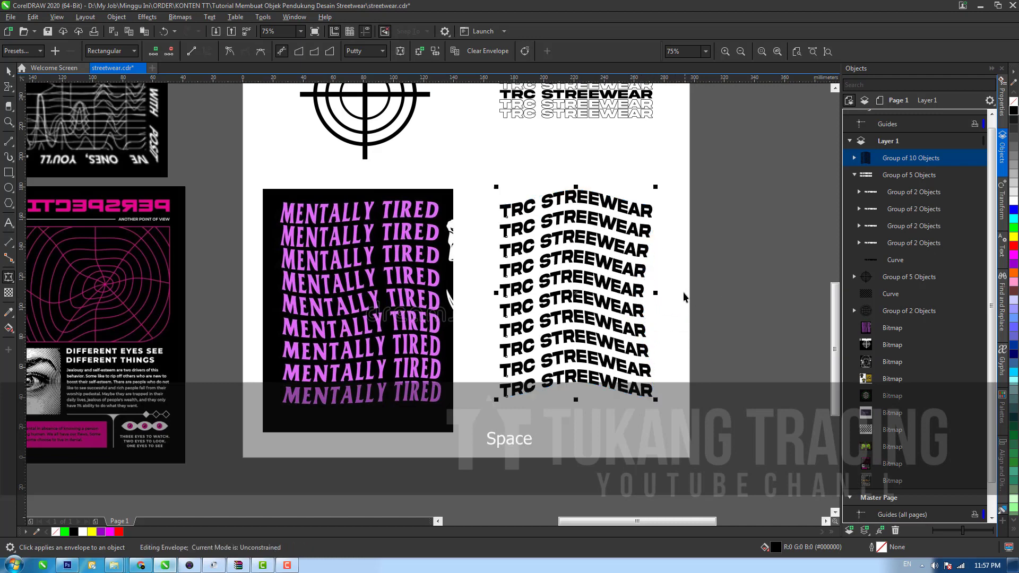
Step: Move the MENTALLY TIRED reference off the page below the crosshair reference, and place the warped text group under the crosshair target
{"action": "left_click", "coordinate": [683, 295]}
{"action": "left_click", "coordinate": [594, 276]}
{"action": "key", "text": "z"}
{"action": "left_click", "coordinate": [595, 309], "text": "shift"}
{"action": "key", "text": "space"}
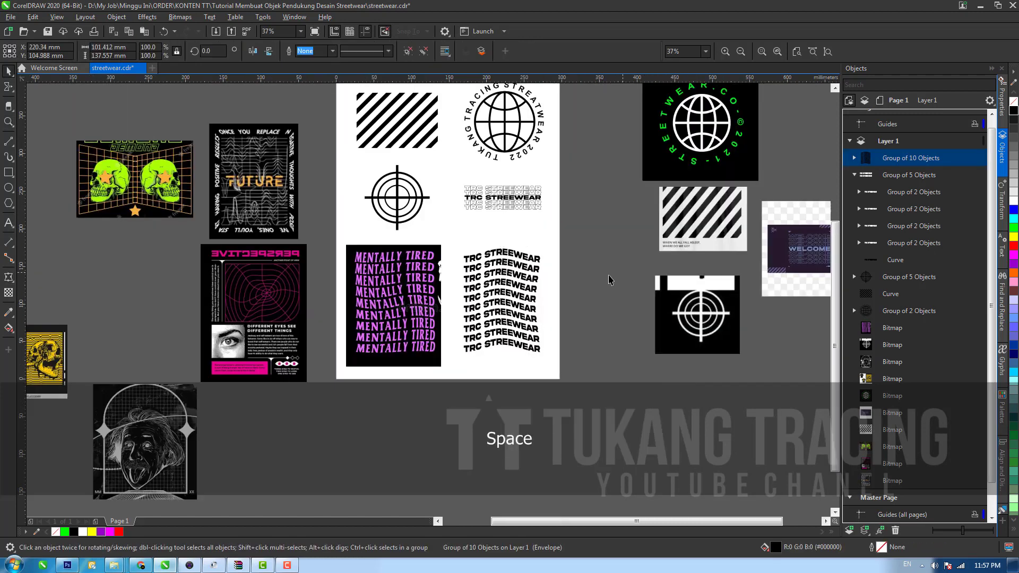
{"action": "left_click_drag", "start_coordinate": [398, 305], "coordinate": [718, 417]}
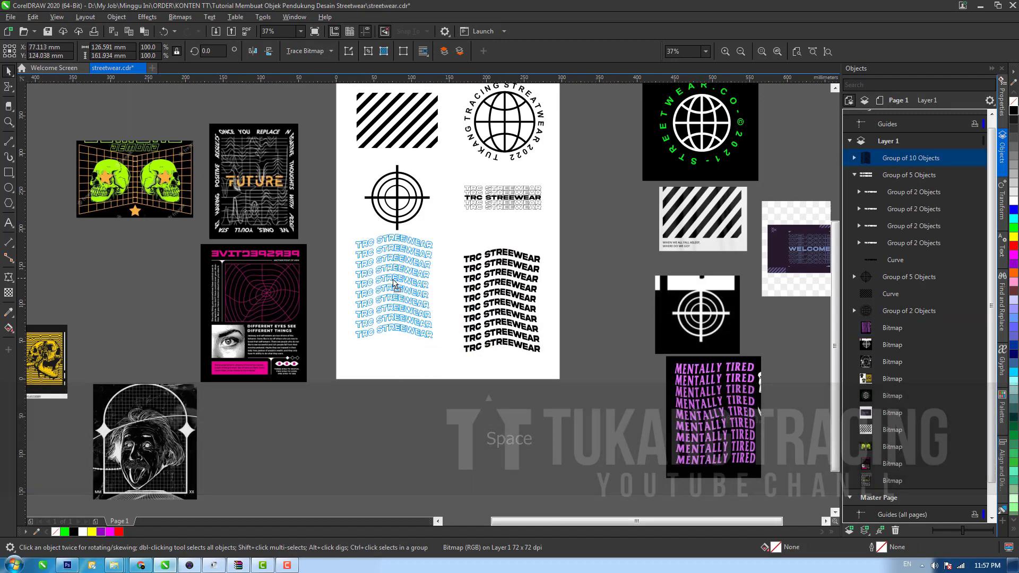
{"action": "left_click_drag", "start_coordinate": [395, 285], "coordinate": [448, 297]}
Step: Bring the yellow skull T-shirt reference onto the page beside the warped text and inspect its striped artwork up close
{"action": "key", "text": "h"}
{"action": "key", "text": "space"}
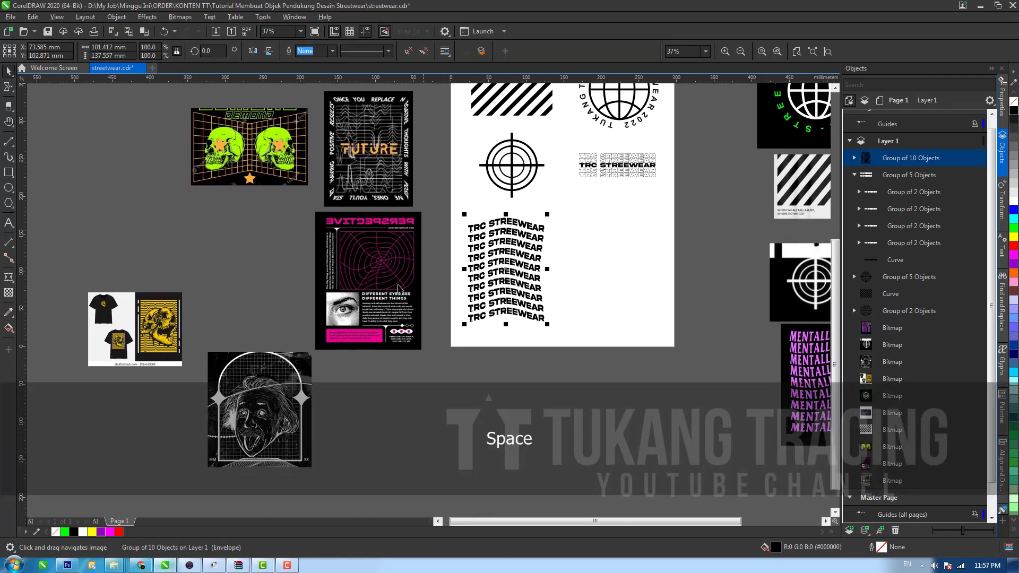
{"action": "left_click_drag", "start_coordinate": [147, 341], "coordinate": [578, 254]}
{"action": "key", "text": "z"}
{"action": "left_click", "coordinate": [592, 254]}
{"action": "left_click", "coordinate": [439, 275]}
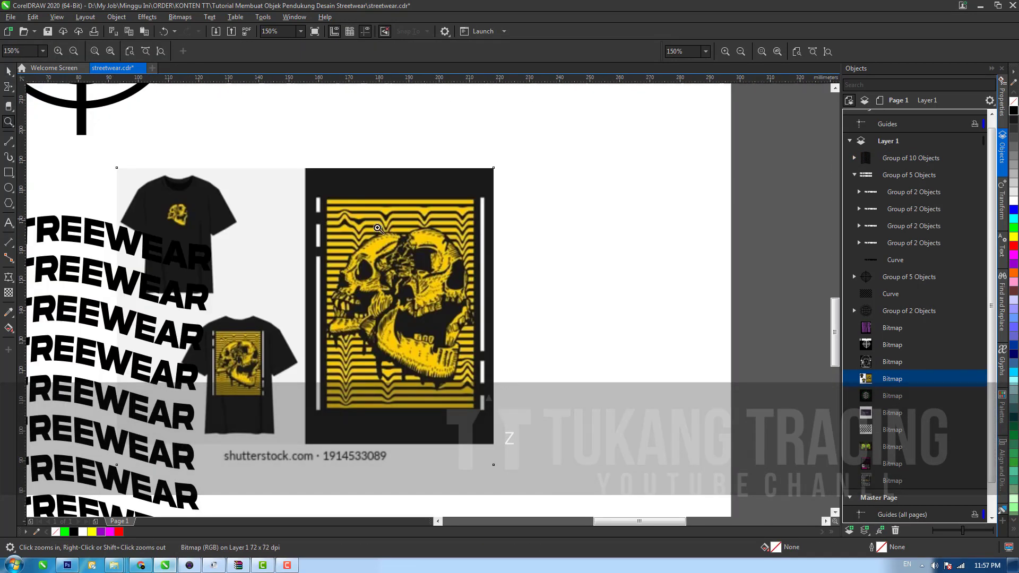
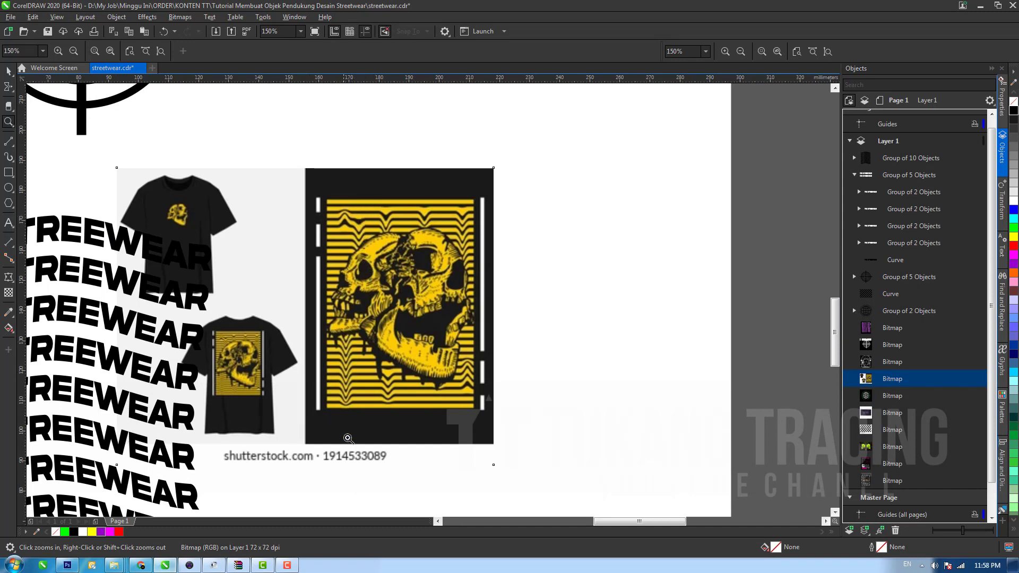
{"action": "key", "text": "space"}
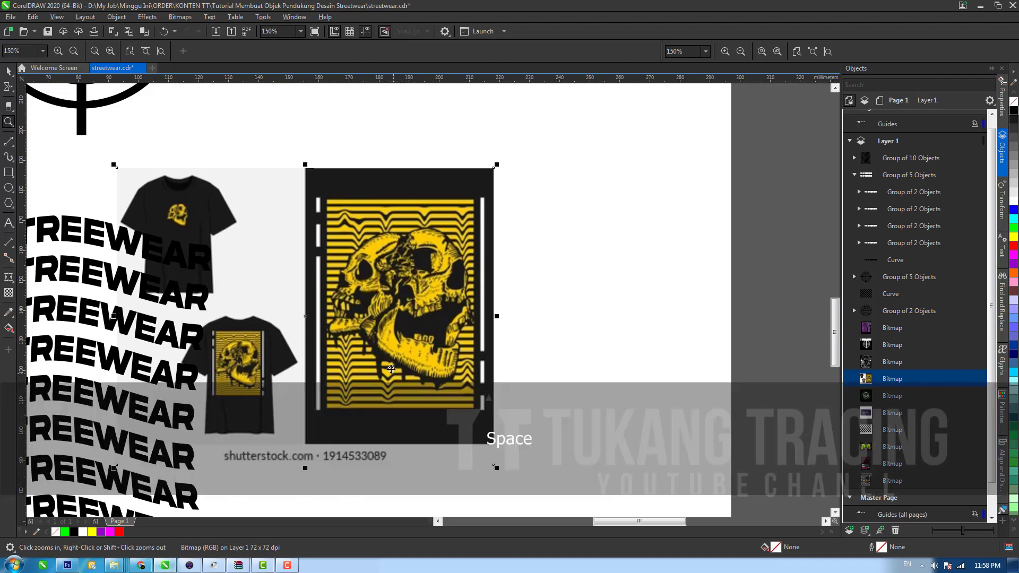
{"action": "right_click", "coordinate": [526, 270]}
{"action": "key", "text": "space"}
Step: Move the warped ten-row TRC STREEWEAR group off the page, to the right of the small repeated-text element
{"action": "left_click", "coordinate": [264, 373]}
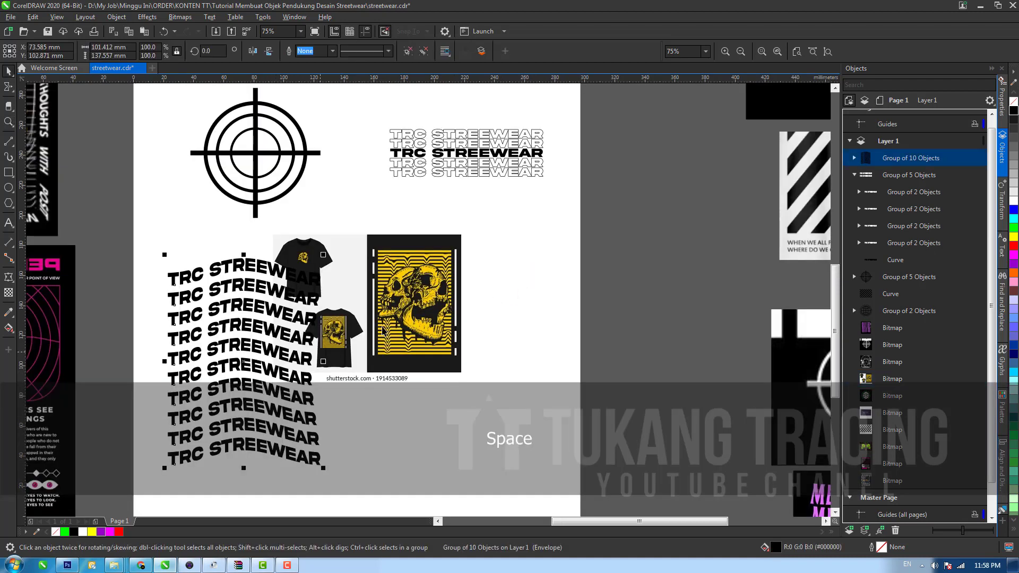
{"action": "key", "text": "space"}
{"action": "left_click", "coordinate": [516, 275], "text": "shift"}
{"action": "key", "text": "space"}
{"action": "left_click_drag", "start_coordinate": [355, 335], "coordinate": [564, 172]}
{"action": "left_click_drag", "start_coordinate": [627, 170], "coordinate": [665, 166]}
Step: Shift the skull T-shirt reference left to sit below the crosshair target near the page's left edge, and deselect it
{"action": "left_click_drag", "start_coordinate": [391, 334], "coordinate": [341, 339]}
{"action": "key", "text": "space"}
{"action": "left_click", "coordinate": [353, 325]}
{"action": "key", "text": "space"}
{"action": "left_click_drag", "start_coordinate": [435, 301], "coordinate": [403, 311]}
{"action": "left_click", "coordinate": [538, 290]}
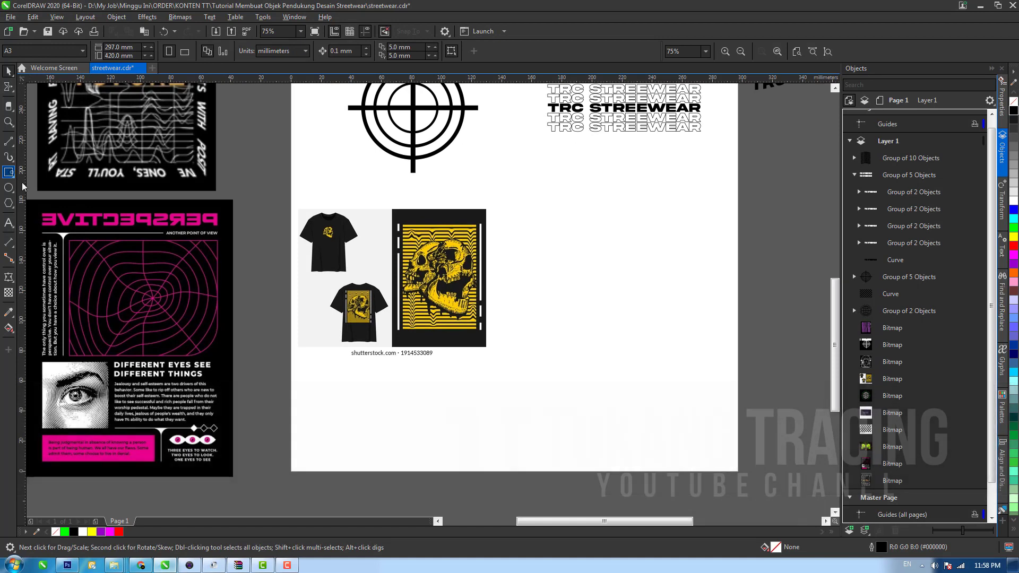
Step: Draw a horizontal bar about 104 by 3.5 mm to the right of the skull T-shirt reference, filled black without an outline
{"action": "left_click", "coordinate": [9, 172]}
{"action": "left_click_drag", "start_coordinate": [555, 208], "coordinate": [576, 216]}
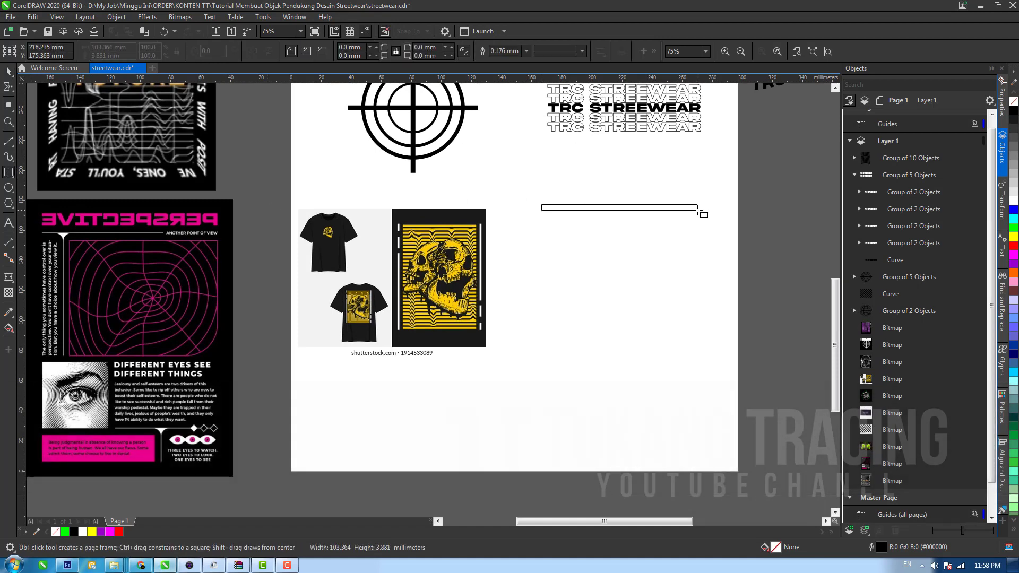
{"action": "left_click_drag", "start_coordinate": [698, 209], "coordinate": [700, 207]}
{"action": "key", "text": "space"}
{"action": "right_click", "coordinate": [1013, 103]}
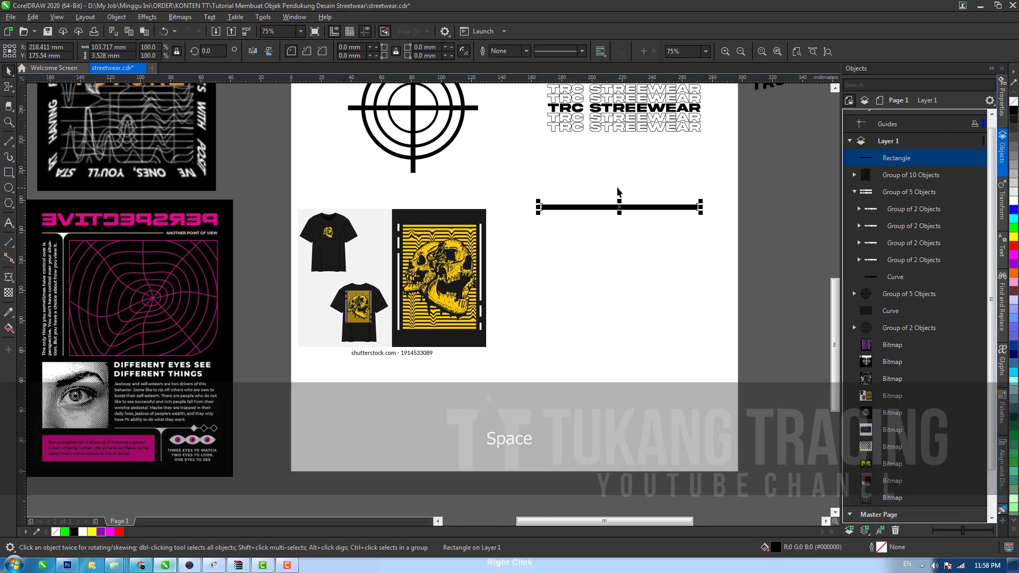
Step: Duplicate the bar straight down near the page's lower edge and blend the two bars with 20 steps
{"action": "left_click_drag", "start_coordinate": [614, 210], "coordinate": [645, 413]}
{"action": "left_click", "coordinate": [612, 249]}
{"action": "left_click", "coordinate": [611, 208]}
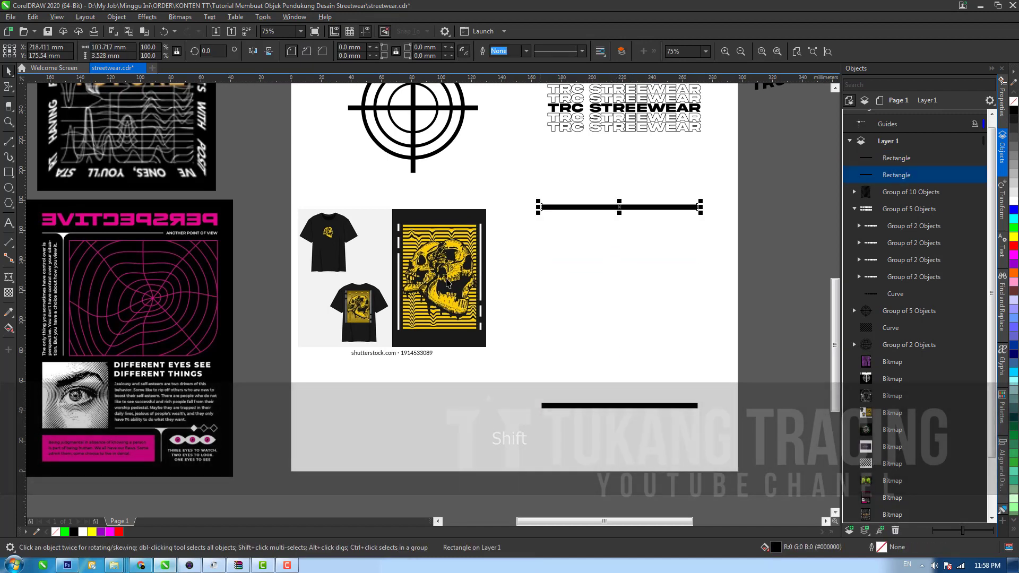
{"action": "left_click", "coordinate": [13, 285]}
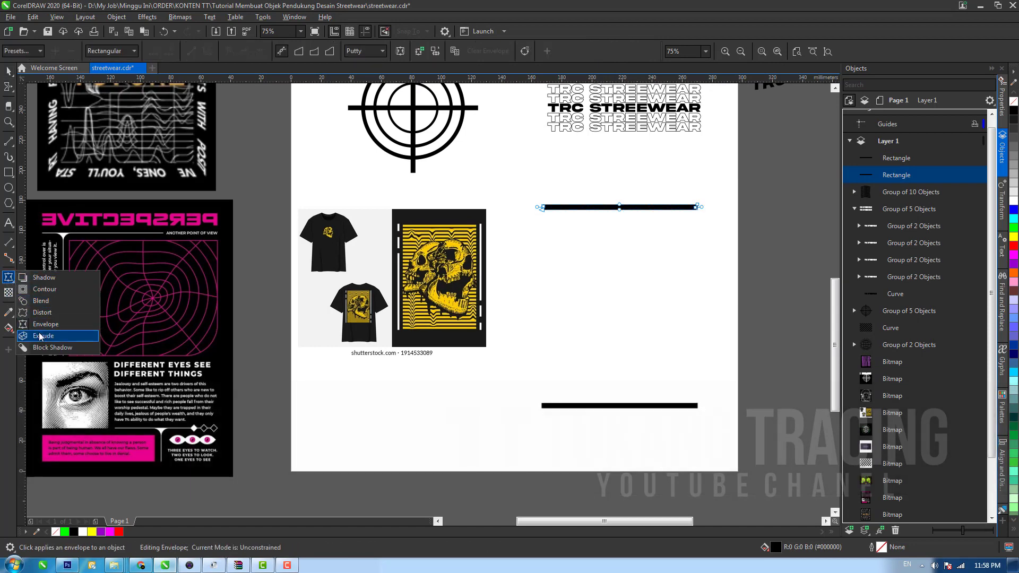
{"action": "left_click", "coordinate": [40, 301]}
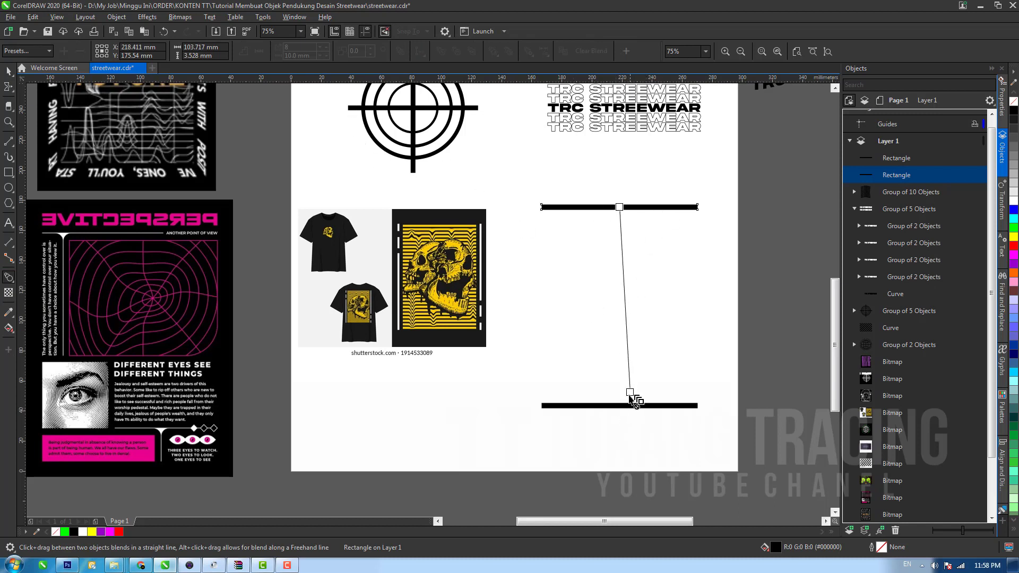
{"action": "left_click_drag", "start_coordinate": [629, 408], "coordinate": [628, 406]}
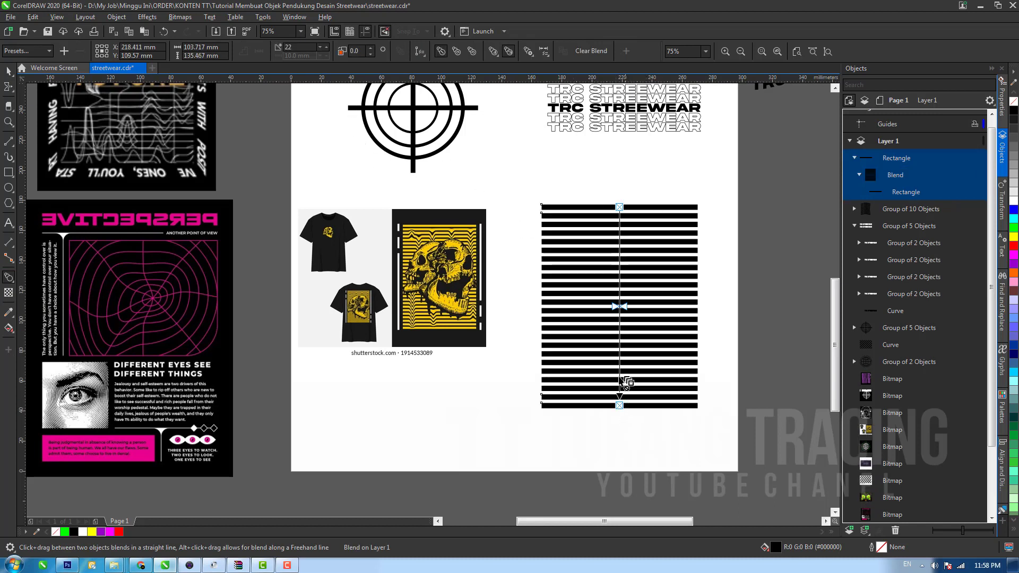
{"action": "left_click", "coordinate": [321, 50]}
{"action": "left_click", "coordinate": [321, 50]}
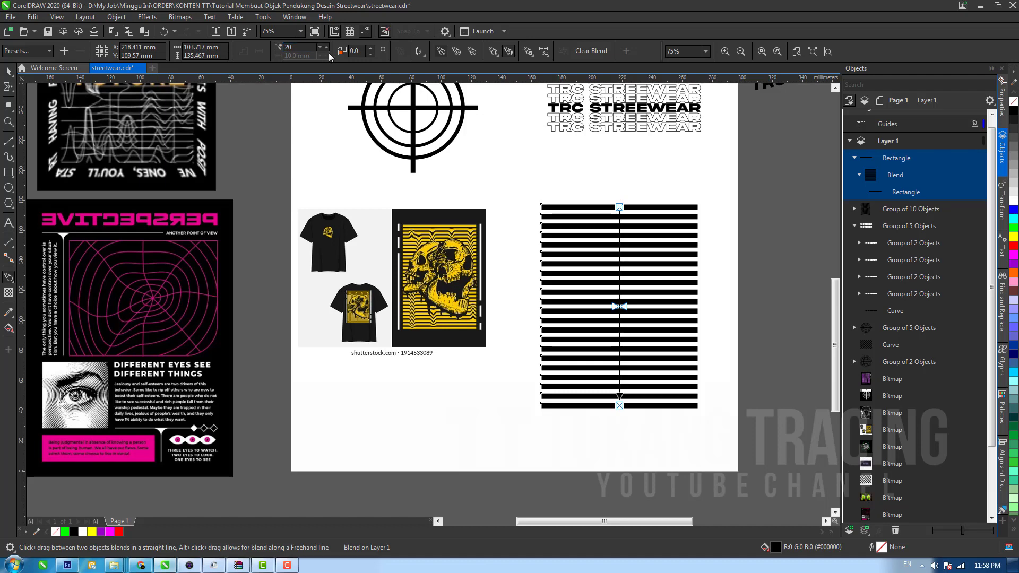
Step: Break the blend apart, ungroup its bars, and group all the stripes into one group
{"action": "key", "text": "space"}
{"action": "key", "text": "ctrl+k"}
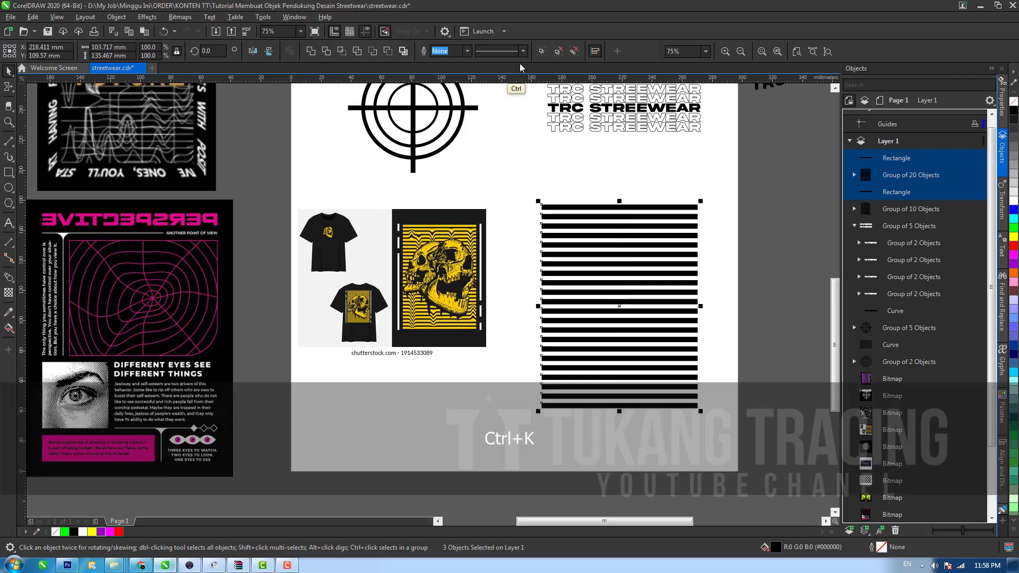
{"action": "key", "text": "ctrl+u"}
{"action": "key", "text": "ctrl+g"}
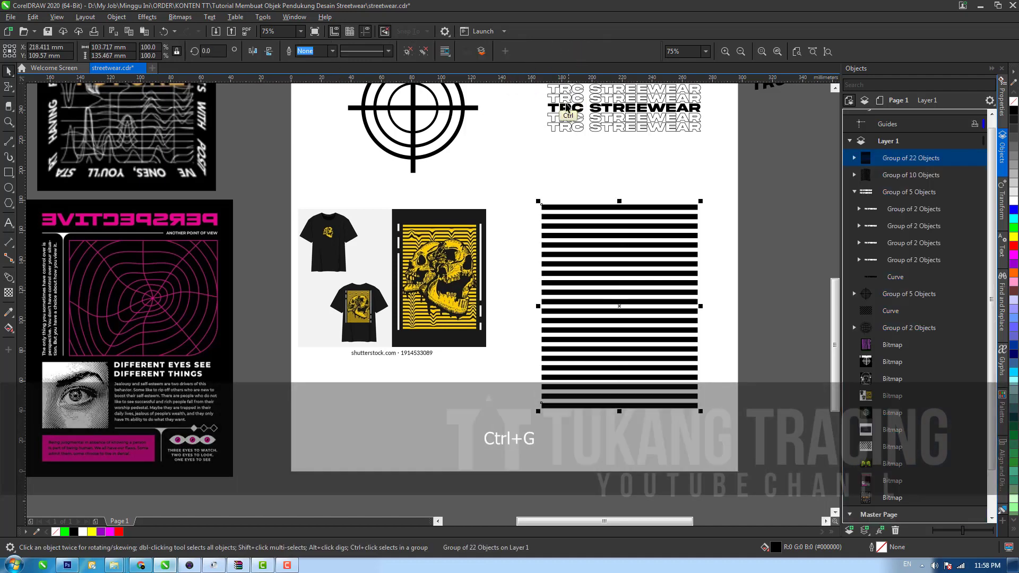
Step: Smear a downward dip into the upper-left area of the stripe group using a nib of about 17 mm
{"action": "left_click", "coordinate": [9, 87]}
{"action": "left_click_drag", "start_coordinate": [582, 259], "coordinate": [565, 263]}
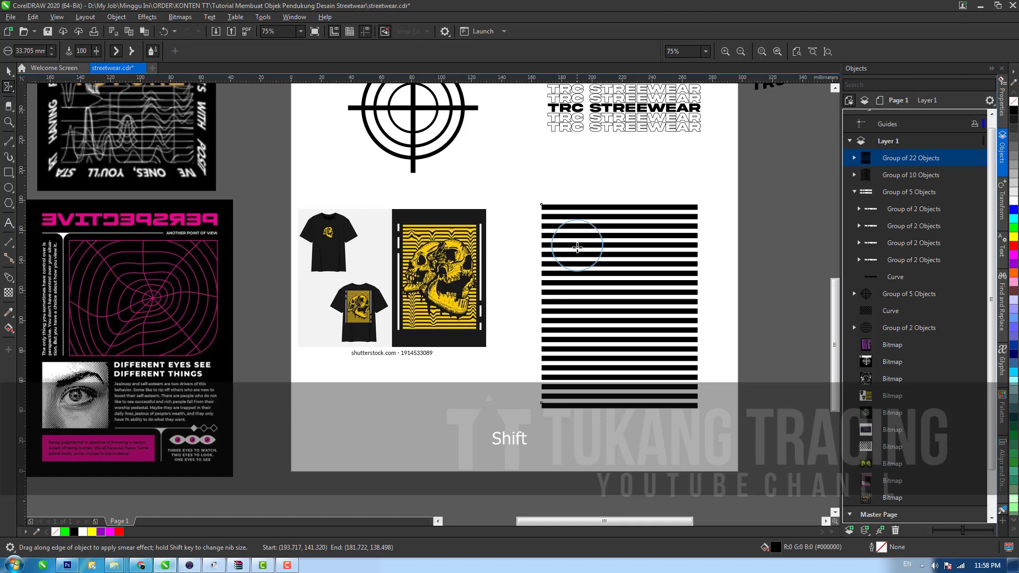
{"action": "mouse_move", "coordinate": [578, 248]}
{"action": "left_mouse_down"}
{"action": "mouse_move", "coordinate": [565, 253]}
{"action": "mouse_move", "coordinate": [563, 235]}
{"action": "mouse_move", "coordinate": [564, 255]}
{"action": "left_mouse_up"}
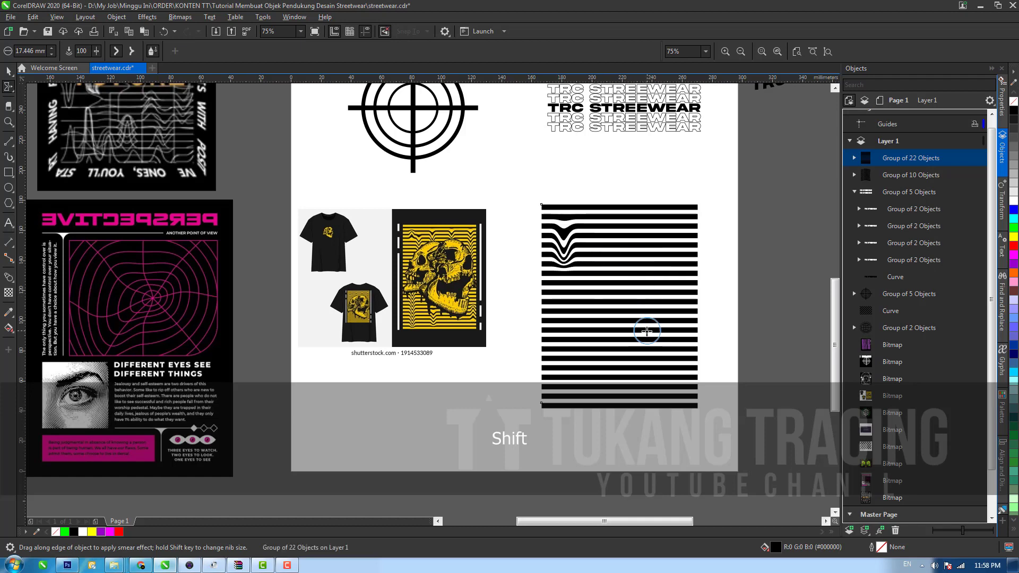
{"action": "key", "text": "shift"}
{"action": "mouse_move", "coordinate": [628, 223]}
{"action": "left_mouse_down"}
{"action": "mouse_move", "coordinate": [628, 242]}
{"action": "mouse_move", "coordinate": [595, 273]}
{"action": "left_mouse_up"}
{"action": "key", "text": "ctrl+z"}
{"action": "key", "text": "ctrl+shift+z"}
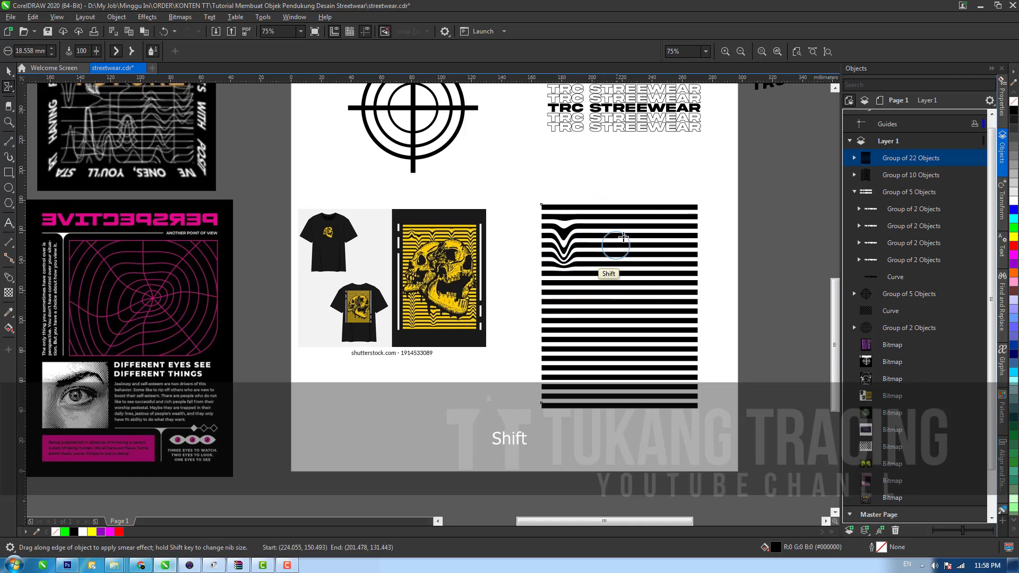
Step: Smear dips into the stripes' upper middle, upper right and lower left, and raised waves into the lower middle and right, using an 18.558 mm nib
{"action": "left_click_drag", "start_coordinate": [622, 229], "coordinate": [624, 276]}
{"action": "left_click_drag", "start_coordinate": [663, 367], "coordinate": [670, 313]}
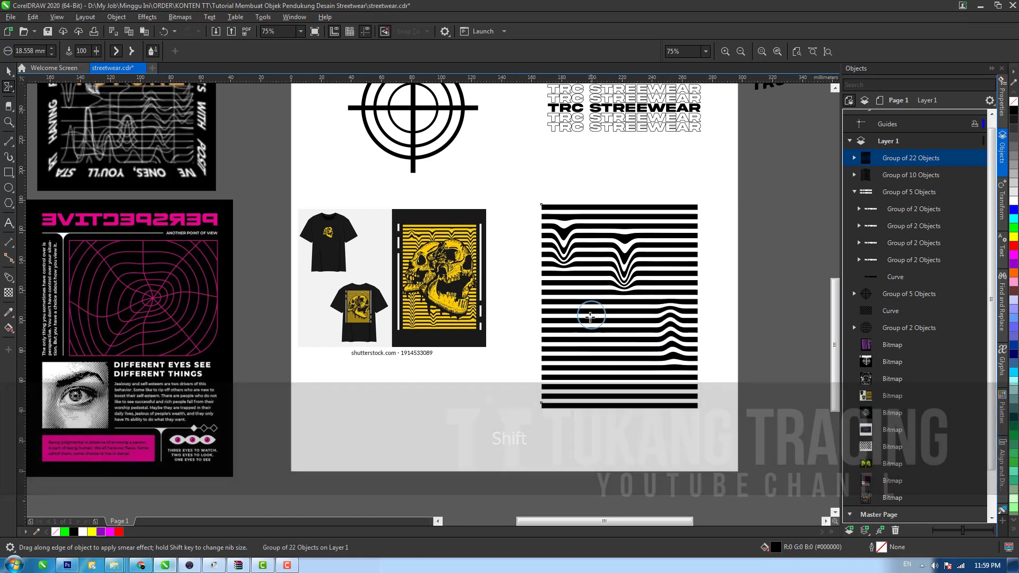
{"action": "mouse_move", "coordinate": [591, 320]}
{"action": "left_mouse_down"}
{"action": "mouse_move", "coordinate": [588, 369]}
{"action": "mouse_move", "coordinate": [631, 377]}
{"action": "mouse_move", "coordinate": [631, 350]}
{"action": "left_mouse_up"}
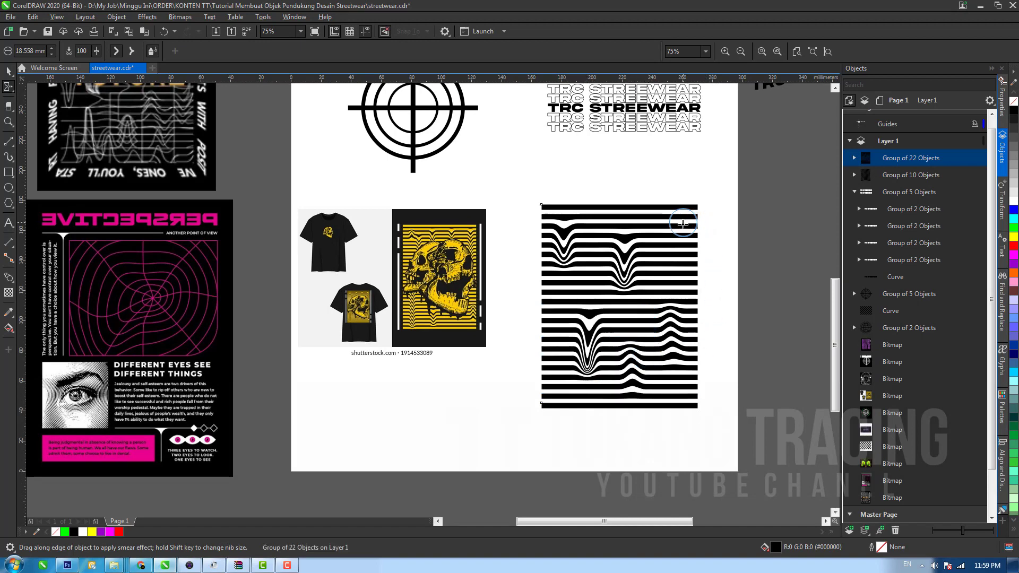
{"action": "mouse_move", "coordinate": [682, 229]}
{"action": "left_mouse_down"}
{"action": "mouse_move", "coordinate": [682, 272]}
{"action": "mouse_move", "coordinate": [649, 260]}
{"action": "left_mouse_up"}
{"action": "key", "text": "space"}
Step: Delete the yellow skull T-shirt reference from the page
{"action": "left_click", "coordinate": [429, 247]}
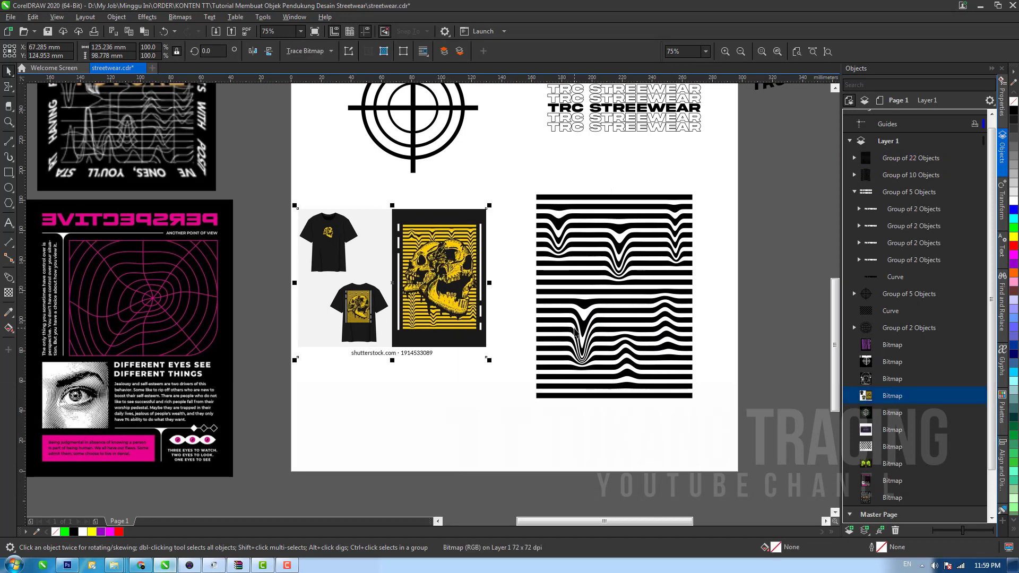
{"action": "key", "text": "F3"}
{"action": "key", "text": "Delete"}
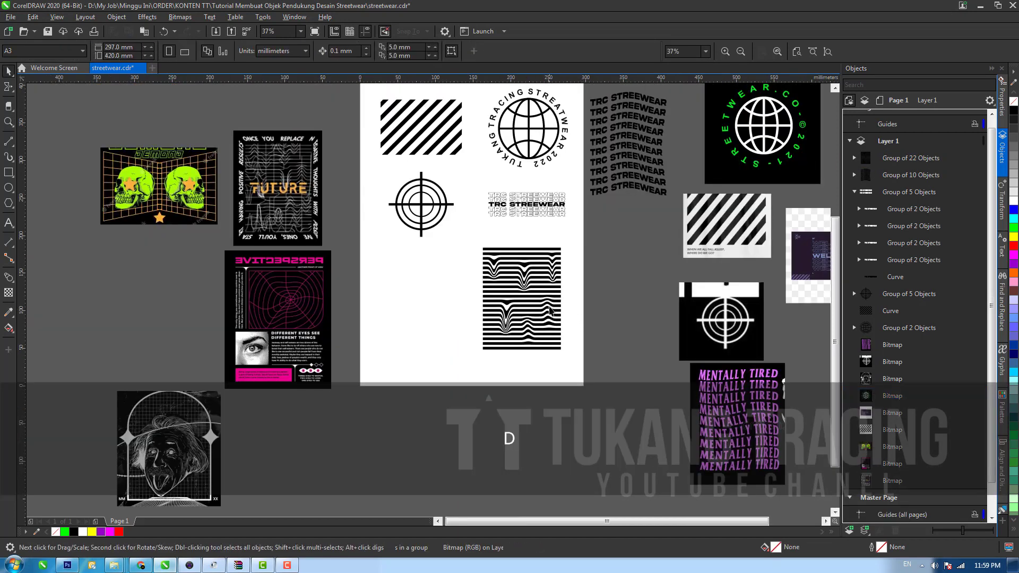
Step: Move the distorted stripe group below the crosshair target and centre it horizontally on the crosshair
{"action": "left_click_drag", "start_coordinate": [480, 293], "coordinate": [381, 299]}
{"action": "left_click", "coordinate": [421, 215], "text": "shift"}
{"action": "key", "text": "c"}
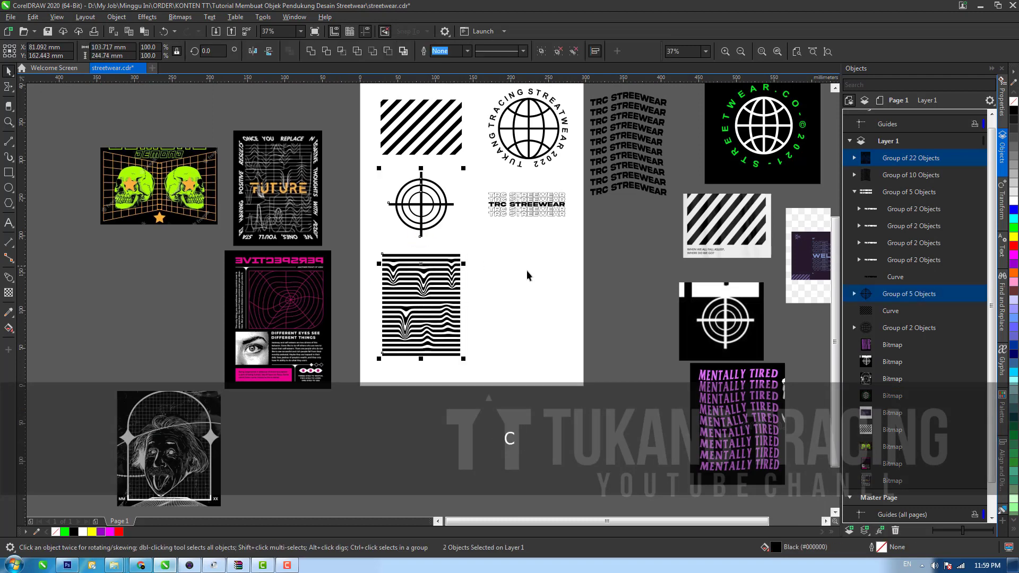
{"action": "left_click", "coordinate": [546, 271]}
Step: Bring the green skull reference with the perspective grid onto the page beside the distorted stripe group
{"action": "key", "text": "h"}
{"action": "left_click_drag", "start_coordinate": [561, 263], "coordinate": [519, 287]}
{"action": "key", "text": "space"}
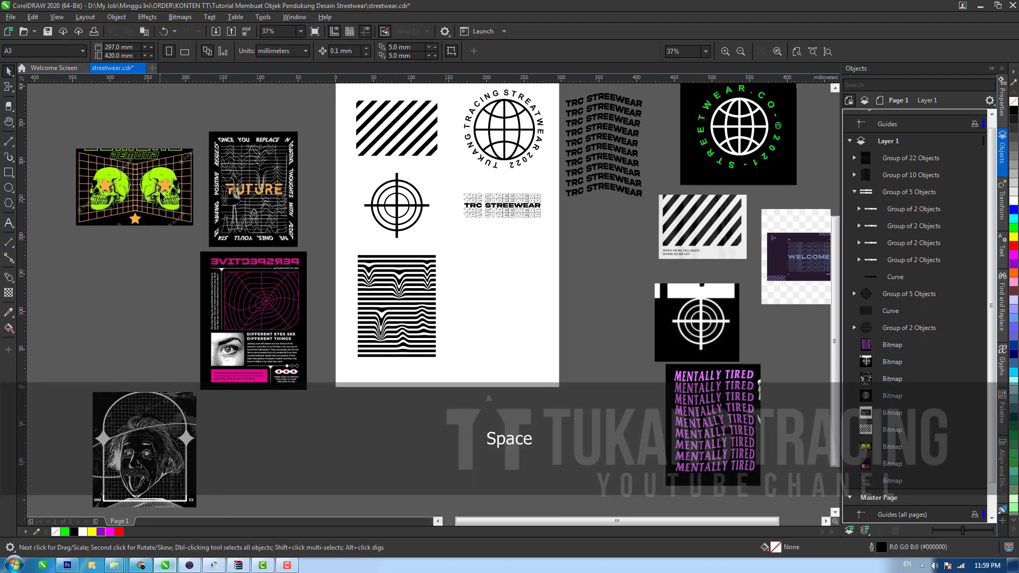
{"action": "left_click_drag", "start_coordinate": [161, 194], "coordinate": [529, 273]}
{"action": "key", "text": "z"}
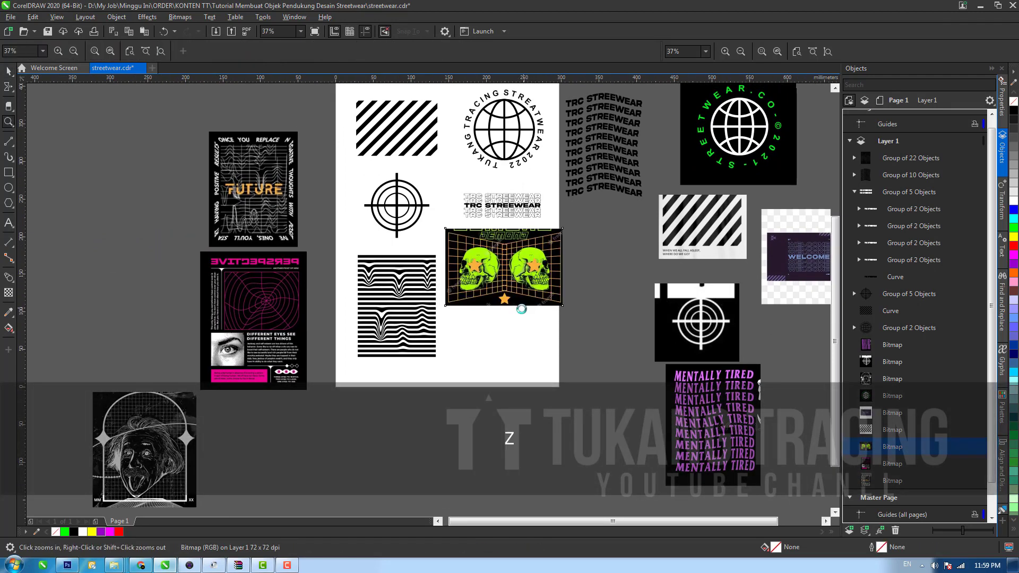
{"action": "left_click", "coordinate": [523, 306]}
{"action": "key", "text": "space"}
Step: Move the distorted stripe group off the page's right side and place the green skull reference below the crosshair
{"action": "left_click_drag", "start_coordinate": [215, 283], "coordinate": [714, 196]}
{"action": "left_click_drag", "start_coordinate": [395, 247], "coordinate": [223, 282]}
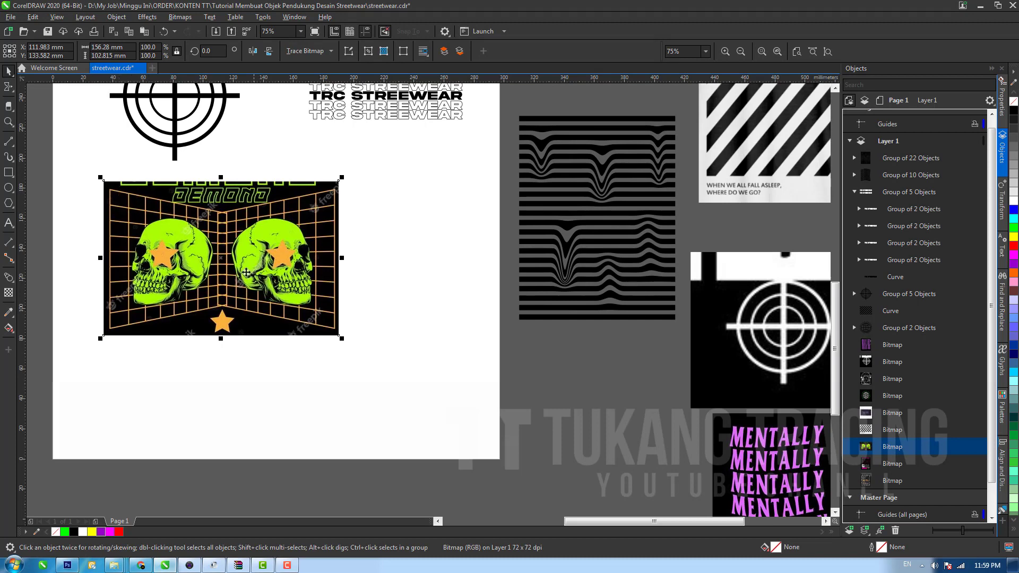
{"action": "key", "text": "h"}
{"action": "left_click_drag", "start_coordinate": [457, 330], "coordinate": [635, 317]}
{"action": "key", "text": "space"}
{"action": "left_click_drag", "start_coordinate": [415, 286], "coordinate": [366, 329]}
{"action": "left_click", "coordinate": [365, 410]}
Step: Scale the green skull reference down slightly and shift it up within the page's left half
{"action": "left_click", "coordinate": [420, 340]}
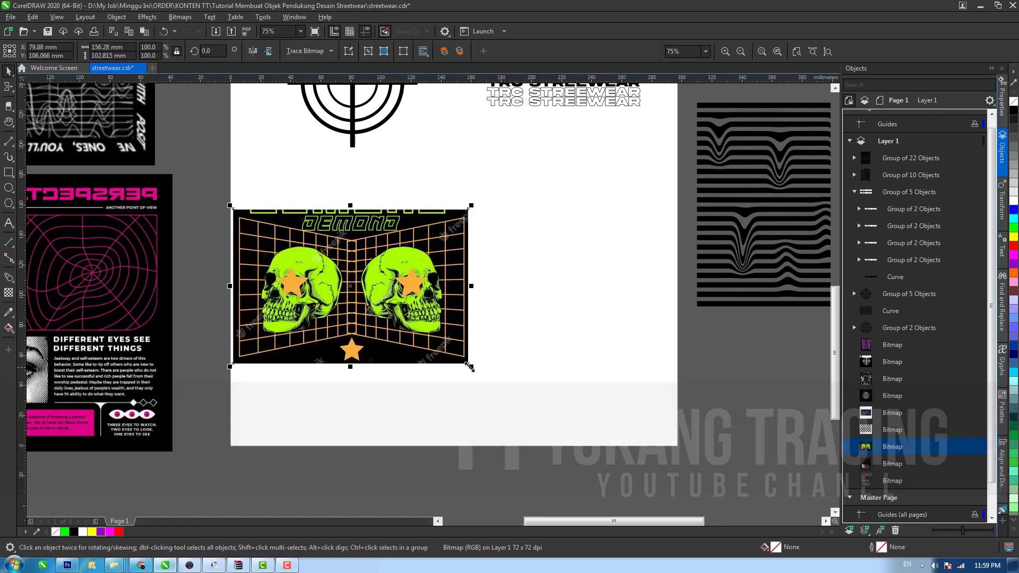
{"action": "left_click_drag", "start_coordinate": [471, 367], "coordinate": [425, 338]}
{"action": "left_click_drag", "start_coordinate": [390, 305], "coordinate": [401, 285]}
{"action": "left_click", "coordinate": [409, 365]}
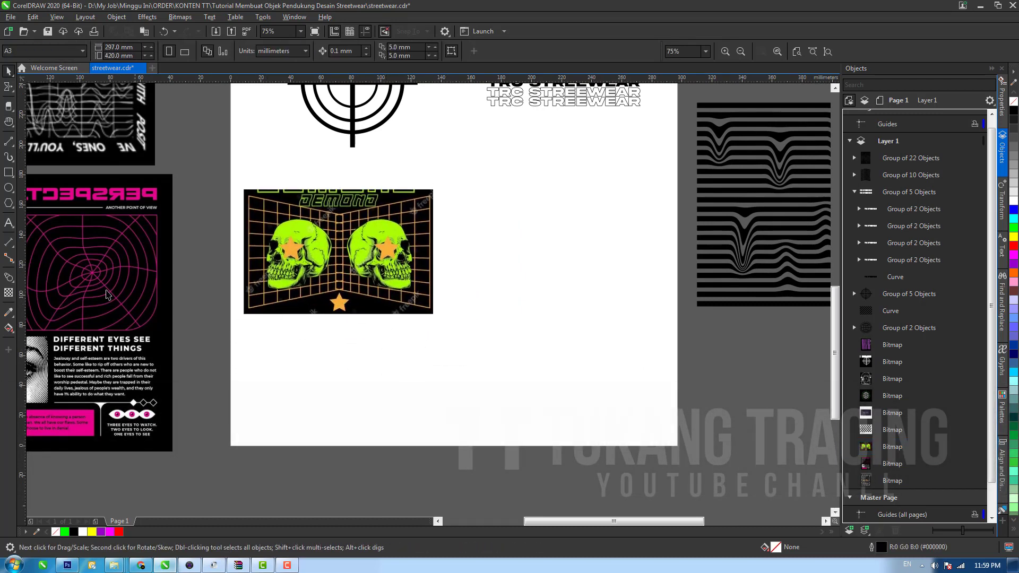
Step: Draw a square table grid about 108 mm wide with 10 rows and 10 columns beside the green skull reference
{"action": "left_click", "coordinate": [15, 229]}
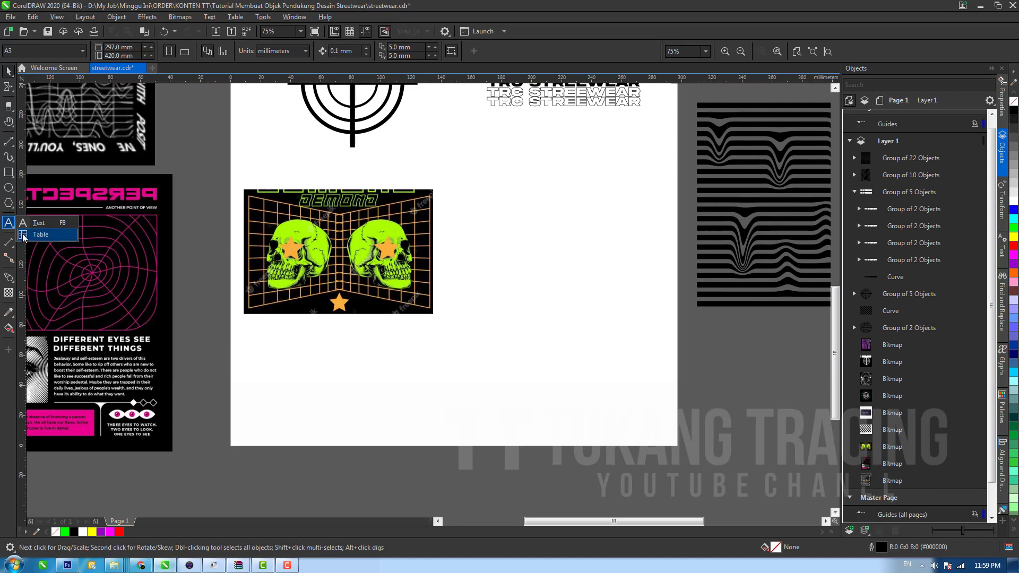
{"action": "left_click", "coordinate": [27, 235]}
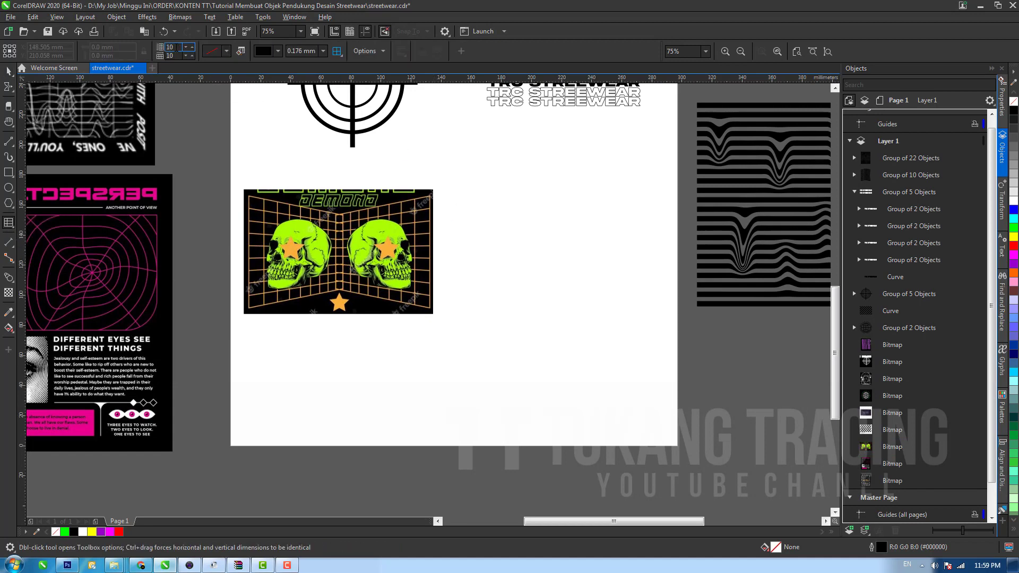
{"action": "left_click_drag", "start_coordinate": [458, 192], "coordinate": [589, 339]}
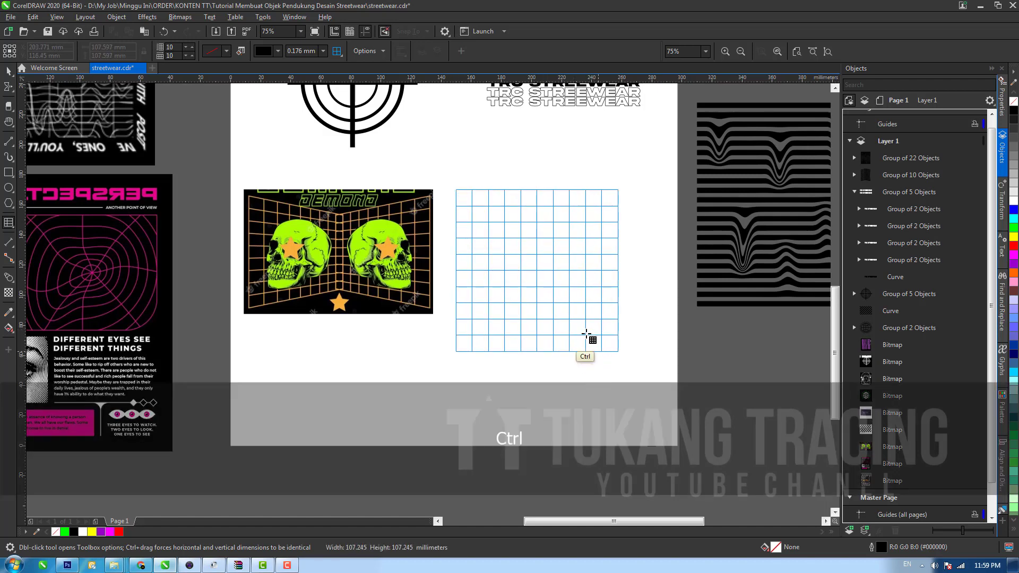
{"action": "key", "text": "space"}
Step: Shift the skull reference and the table grid left, and reduce the table to 7 rows
{"action": "left_click_drag", "start_coordinate": [377, 260], "coordinate": [323, 260]}
{"action": "left_click_drag", "start_coordinate": [489, 259], "coordinate": [420, 258]}
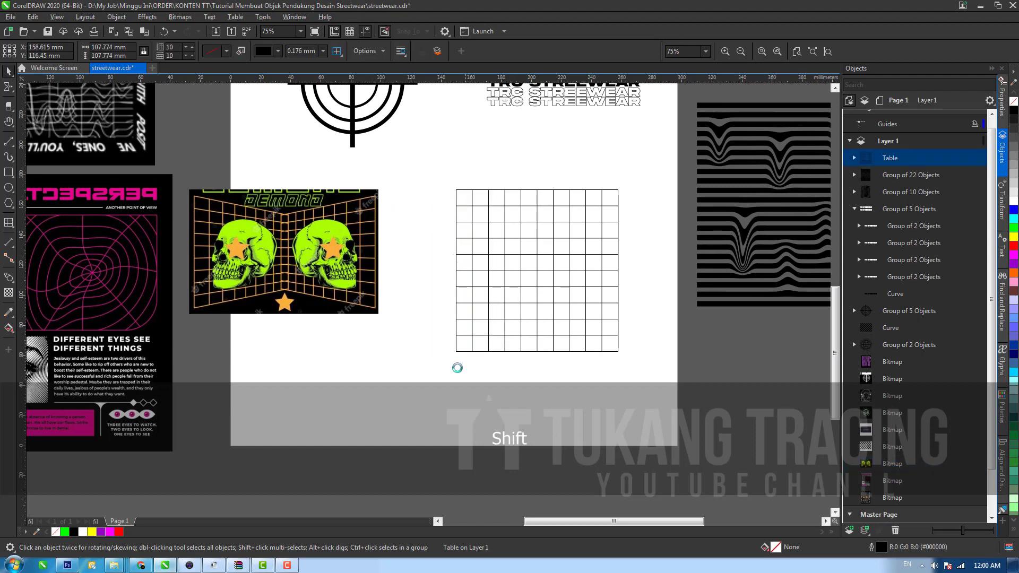
{"action": "left_click", "coordinate": [186, 49]}
{"action": "left_click", "coordinate": [187, 50]}
{"action": "left_click", "coordinate": [186, 48]}
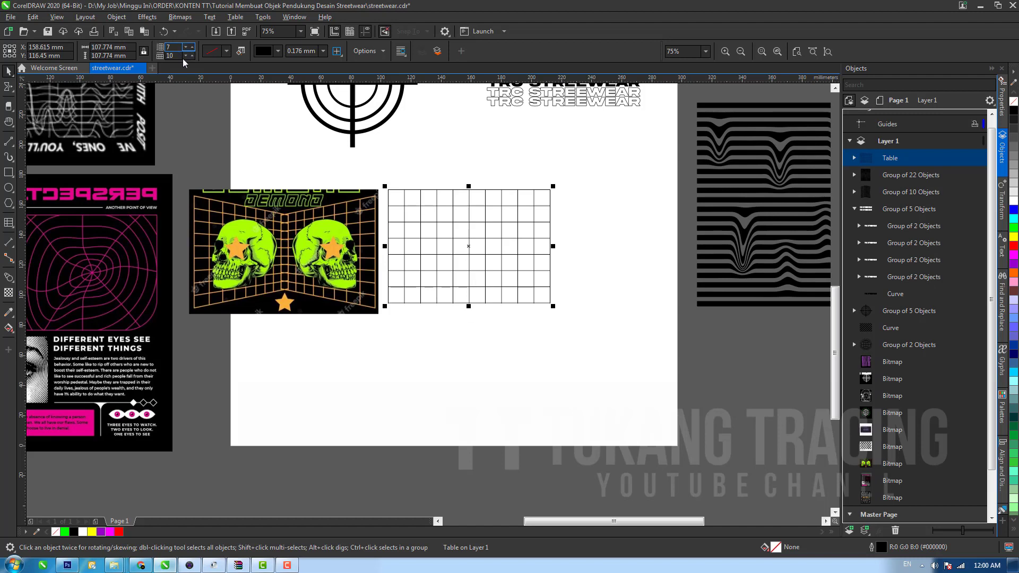
{"action": "left_click", "coordinate": [424, 343]}
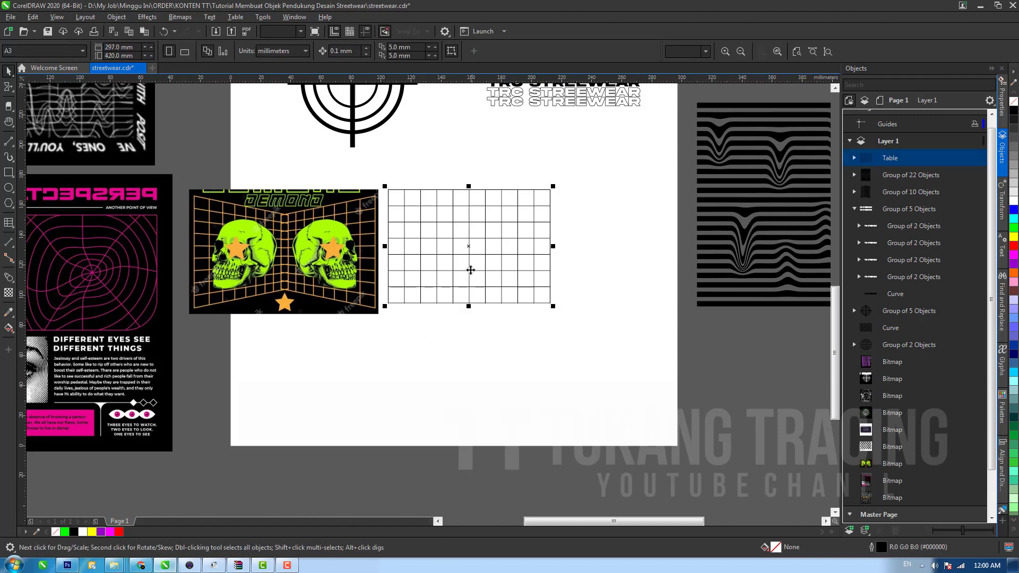
Step: Break the table apart into a group of separate grid lines
{"action": "double_click", "coordinate": [470, 269]}
{"action": "left_click", "coordinate": [472, 334]}
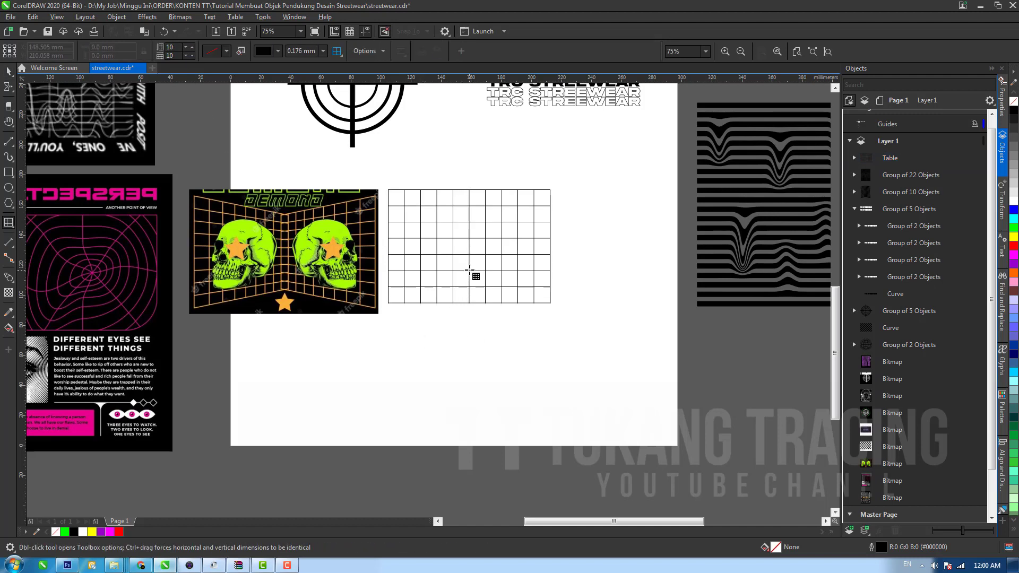
{"action": "key", "text": "space"}
{"action": "key", "text": "space"}
{"action": "key", "text": "space"}
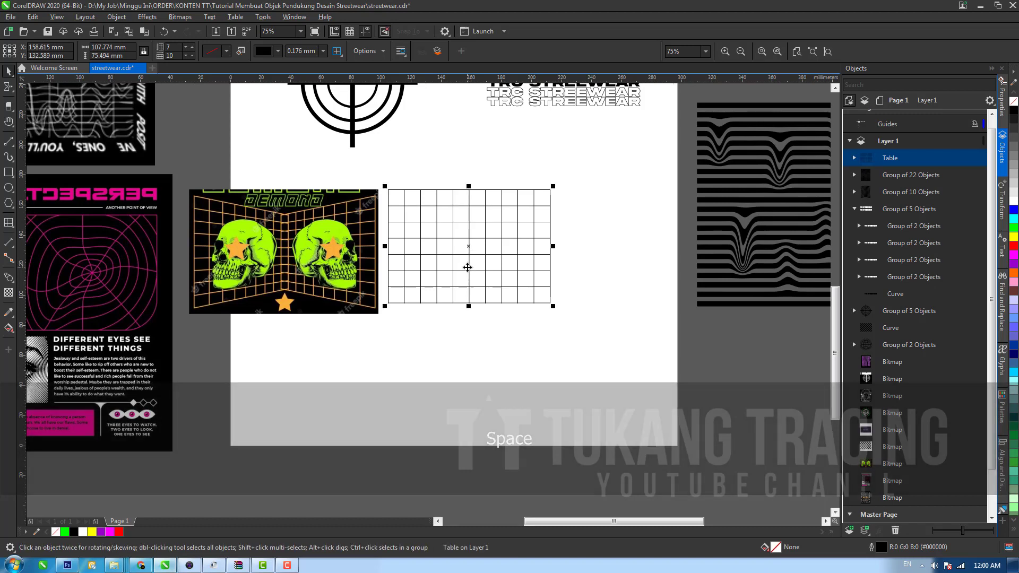
{"action": "key", "text": "ctrl+k"}
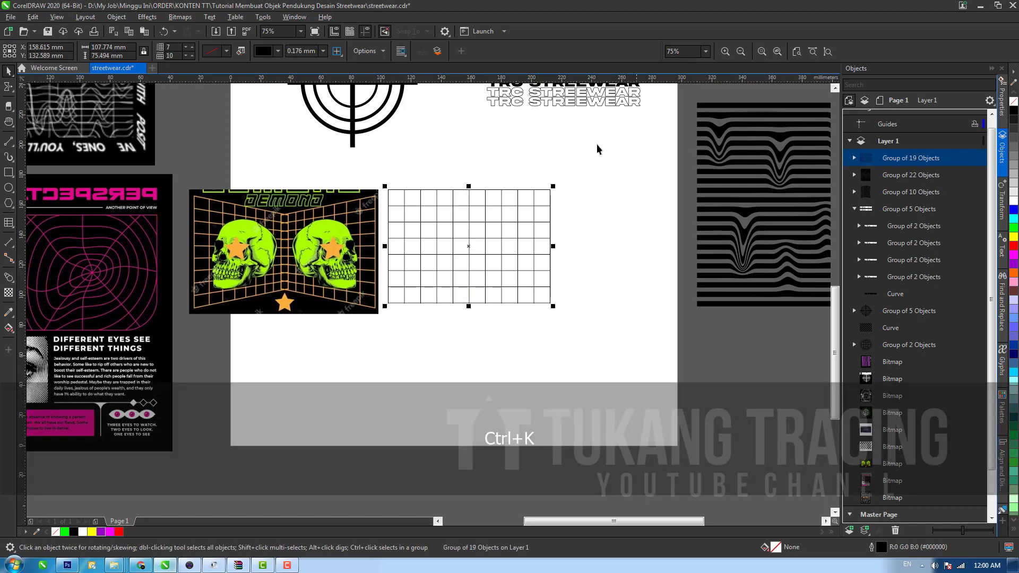
Step: Try to ungroup the broken-apart grid, and undo its trial move
{"action": "key", "text": "ctrl"}
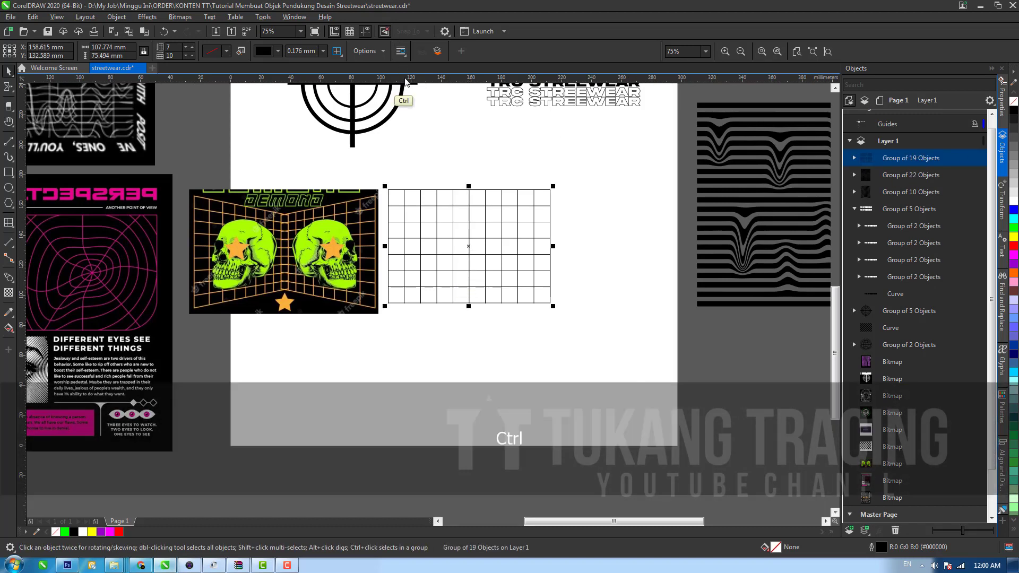
{"action": "left_click", "coordinate": [854, 158]}
{"action": "left_click", "coordinate": [854, 158]}
{"action": "key", "text": "ctrl"}
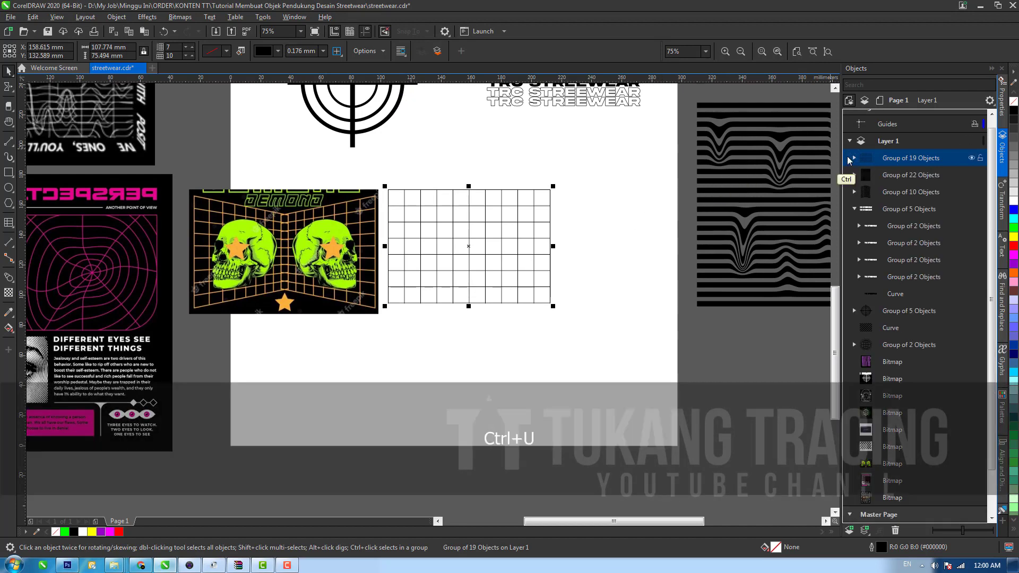
{"action": "left_click", "coordinate": [487, 258]}
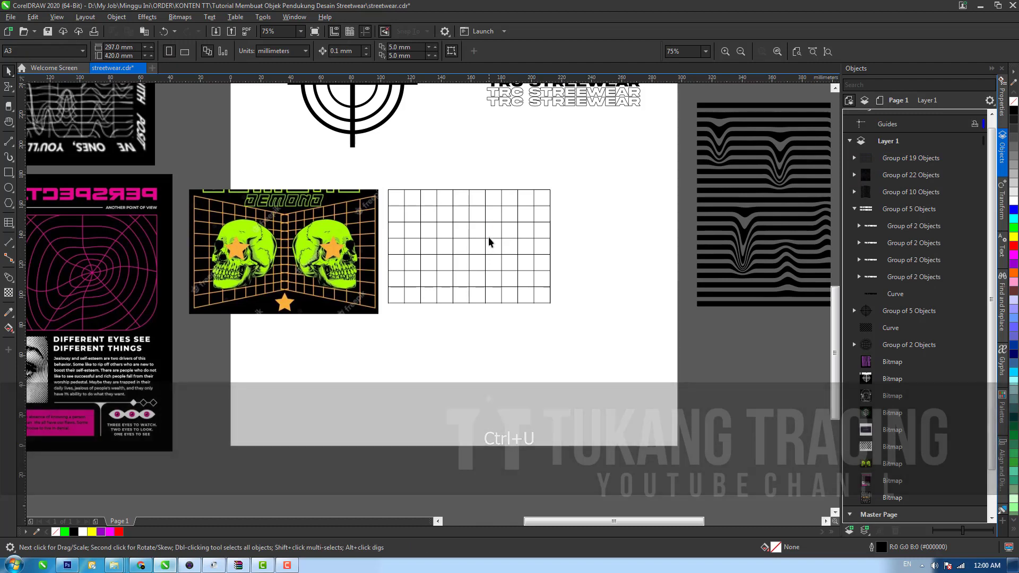
{"action": "left_click_drag", "start_coordinate": [483, 237], "coordinate": [485, 252]}
{"action": "key", "text": "ctrl+z"}
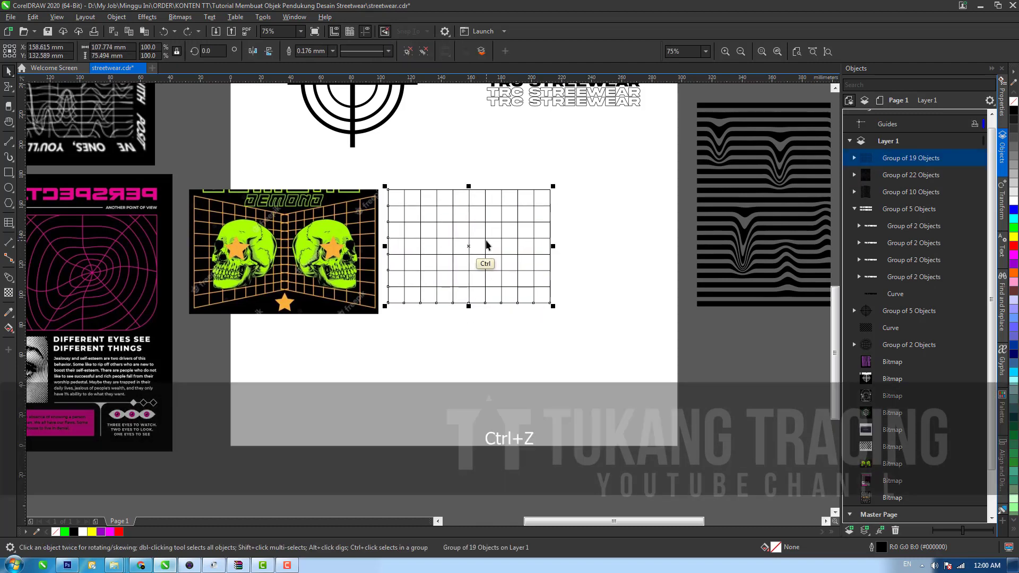
Step: Convert the grid group into separate curves and set their outline width to 1.0 mm
{"action": "key", "text": "ctrl+q"}
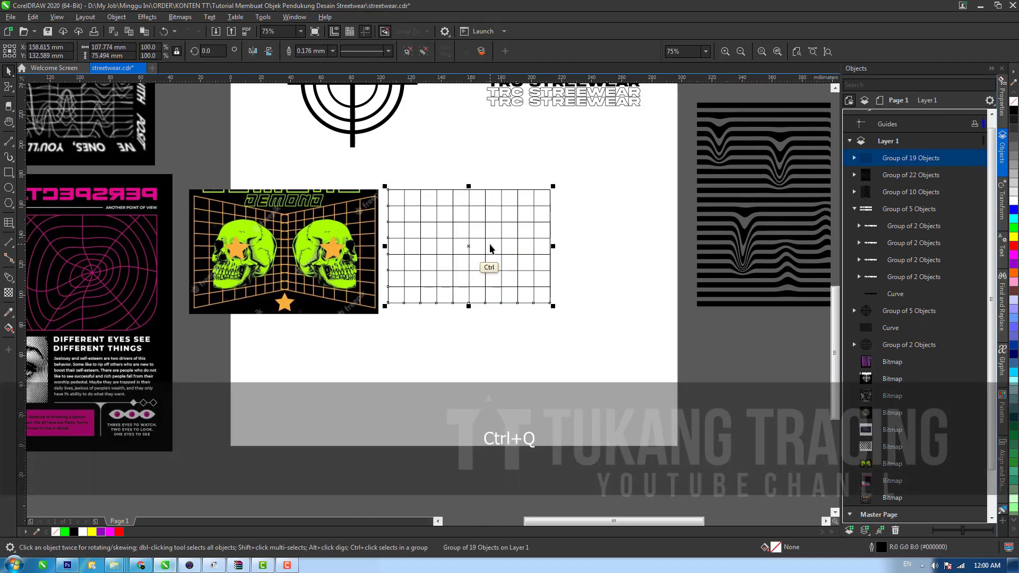
{"action": "key", "text": "ctrl+u"}
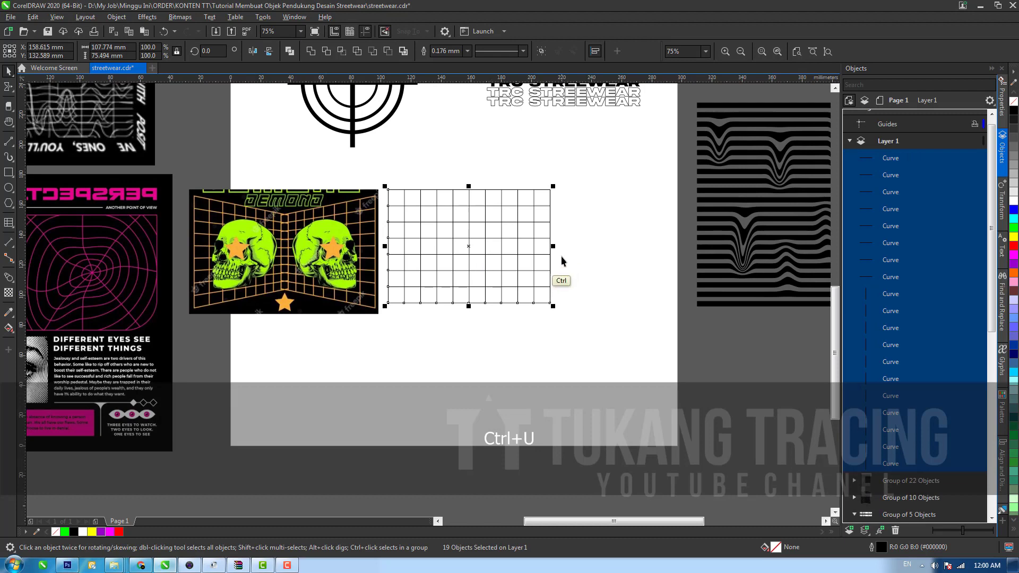
{"action": "left_click", "coordinate": [466, 51]}
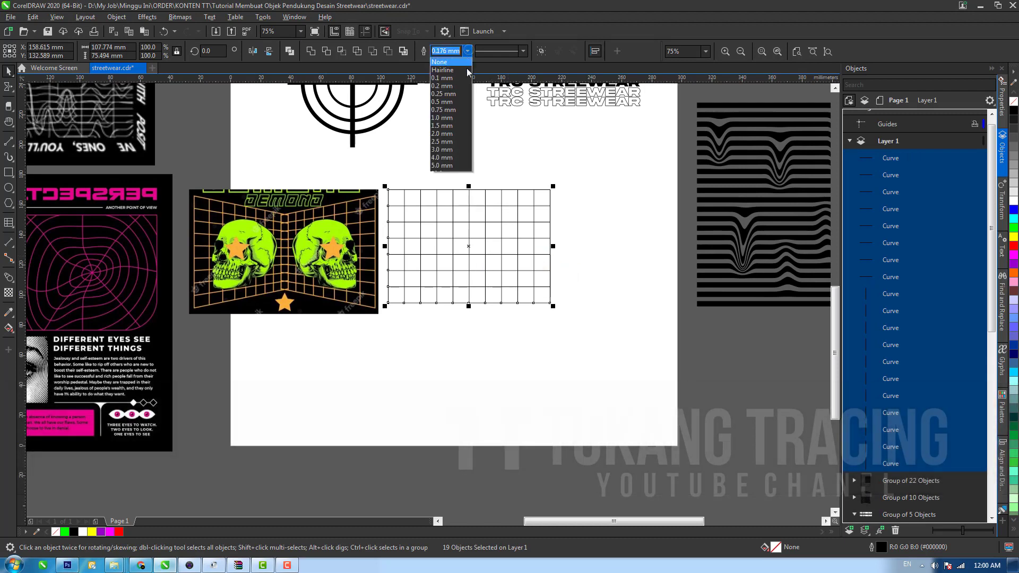
{"action": "left_click", "coordinate": [459, 133]}
{"action": "left_click", "coordinate": [466, 51]}
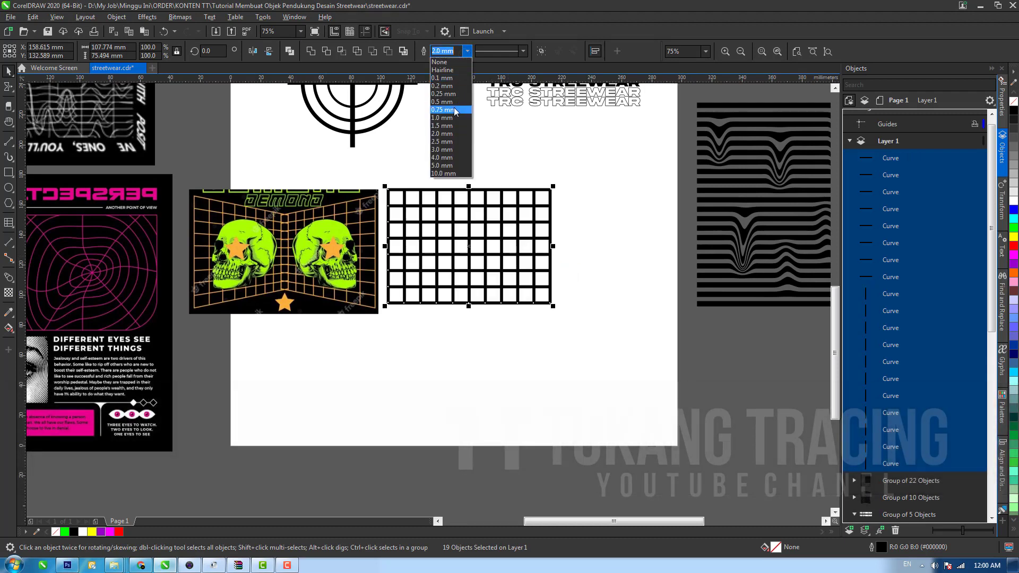
{"action": "left_click", "coordinate": [457, 120]}
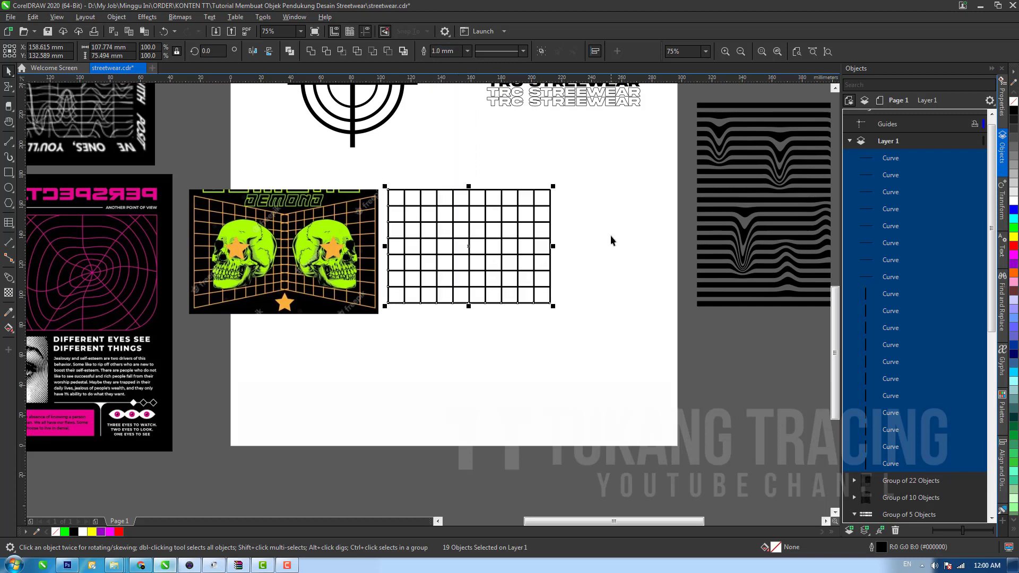
Step: Convert the grid lines' outlines to objects and group them together
{"action": "key", "text": "shift"}
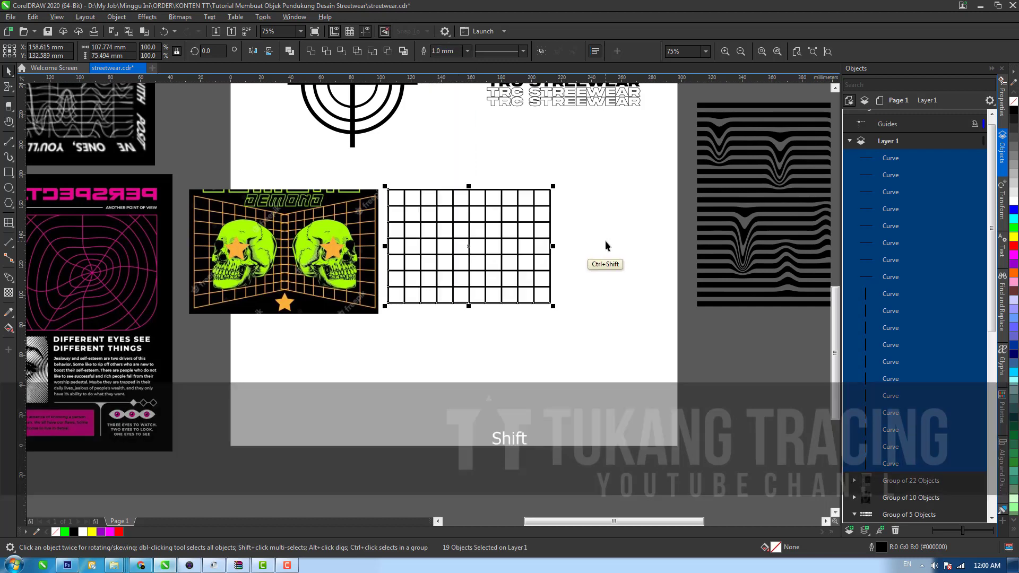
{"action": "key", "text": "ctrl+shift+q"}
{"action": "key", "text": "ctrl"}
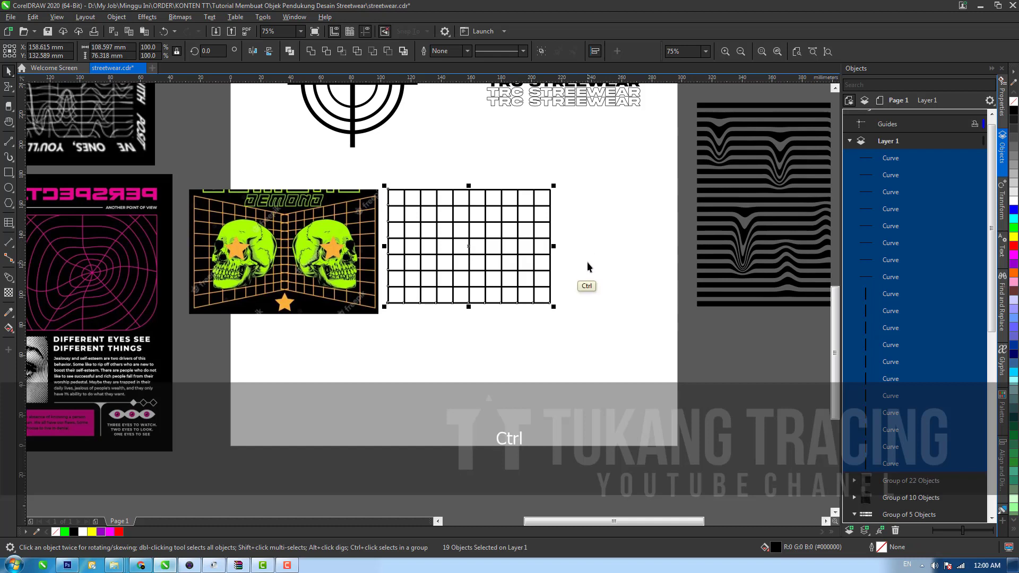
{"action": "key", "text": "ctrl+g"}
{"action": "left_click", "coordinate": [440, 228]}
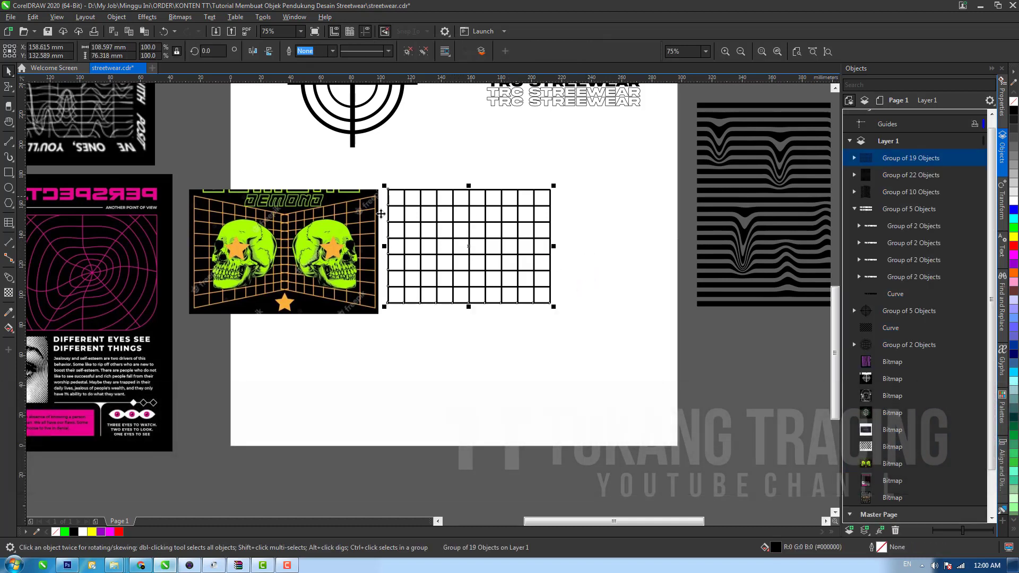
Step: Start an Envelope on the grid group and delete the middle nodes on its upper and lower edges
{"action": "left_click", "coordinate": [13, 284]}
{"action": "left_click", "coordinate": [13, 286]}
{"action": "left_click", "coordinate": [11, 283]}
{"action": "left_click", "coordinate": [49, 325]}
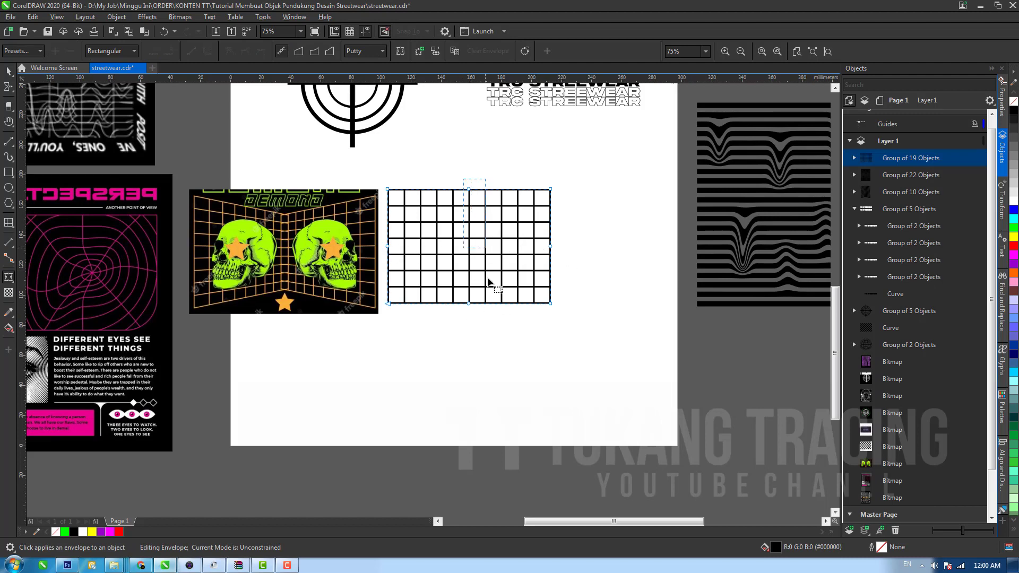
{"action": "left_click_drag", "start_coordinate": [487, 278], "coordinate": [501, 324]}
{"action": "key", "text": "Delete"}
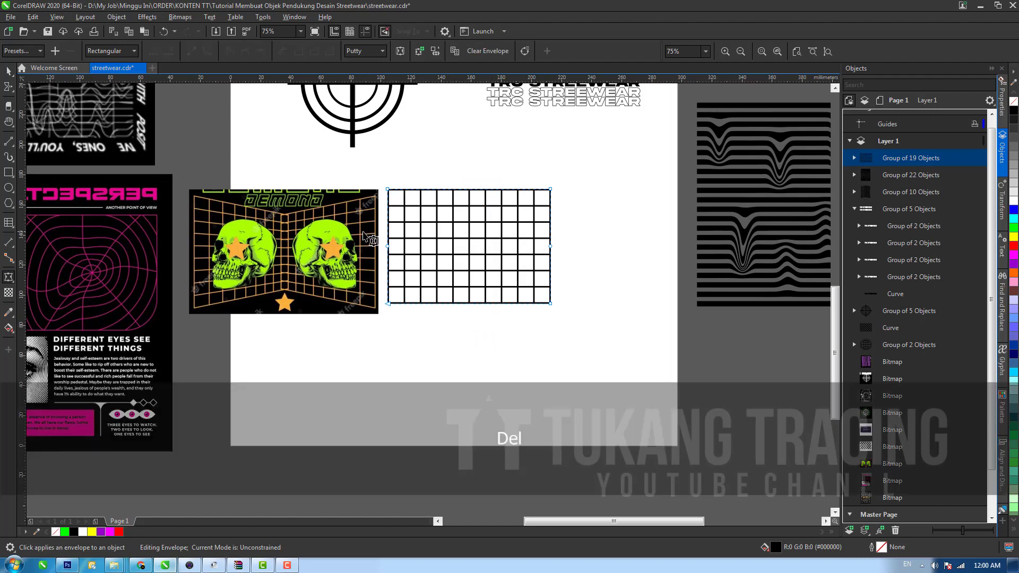
{"action": "key", "text": "space"}
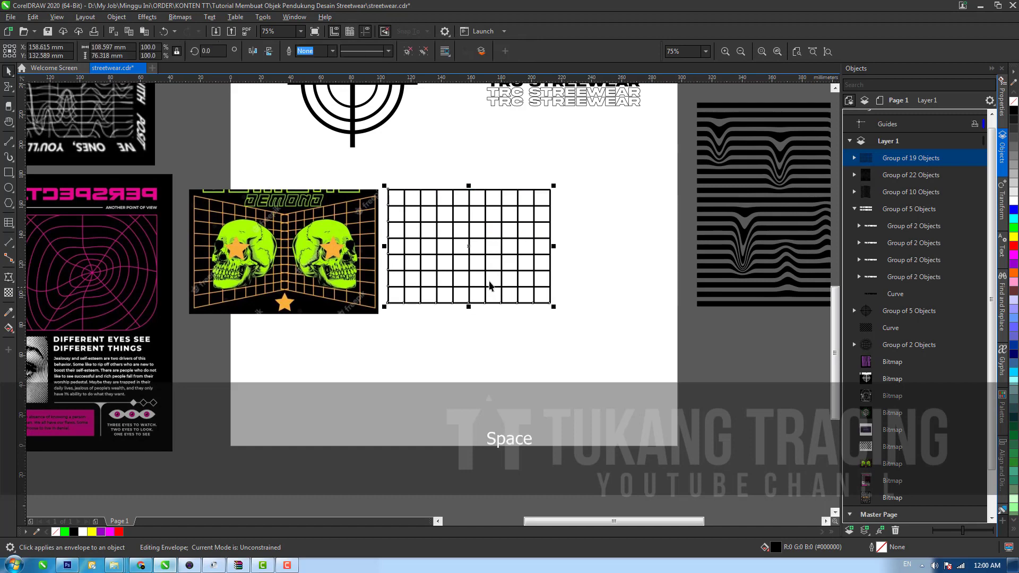
{"action": "left_click", "coordinate": [10, 88]}
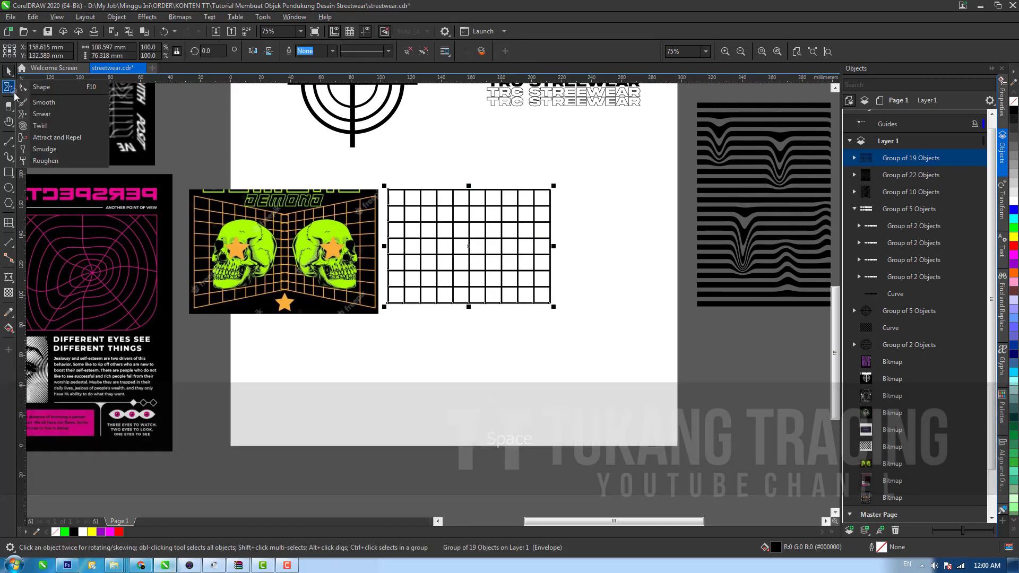
{"action": "left_click", "coordinate": [26, 89]}
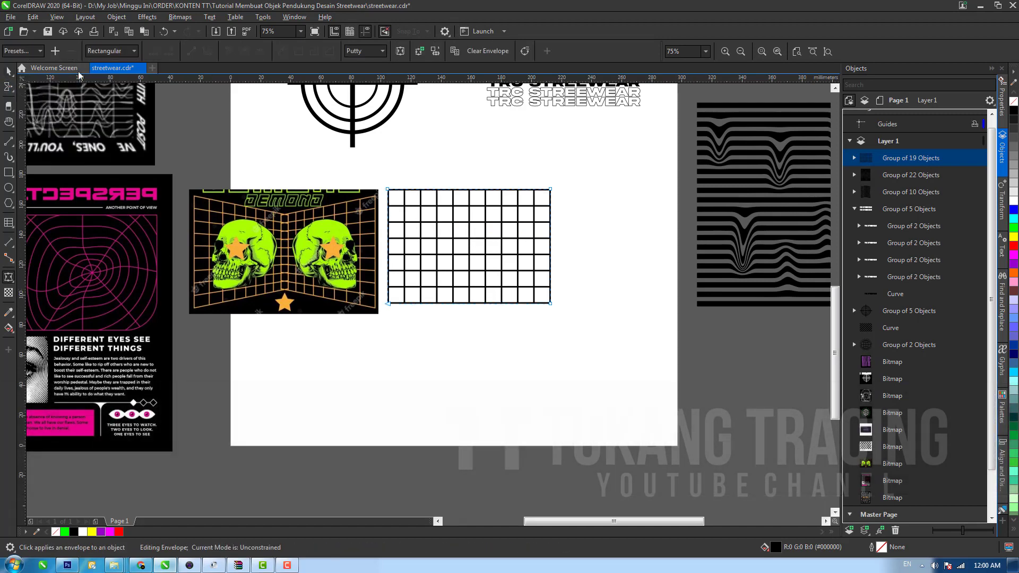
{"action": "left_click", "coordinate": [13, 92]}
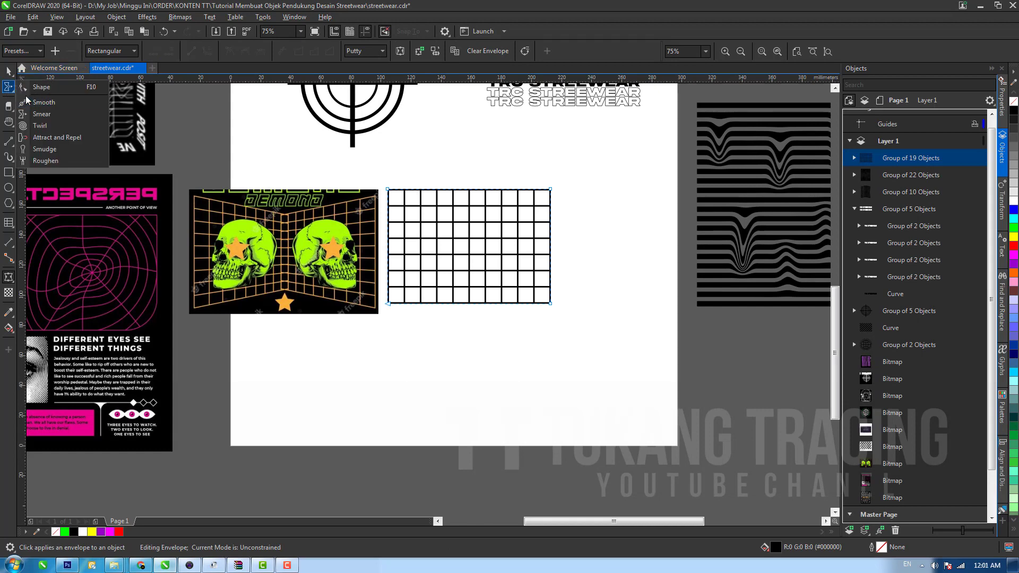
{"action": "left_click", "coordinate": [25, 89]}
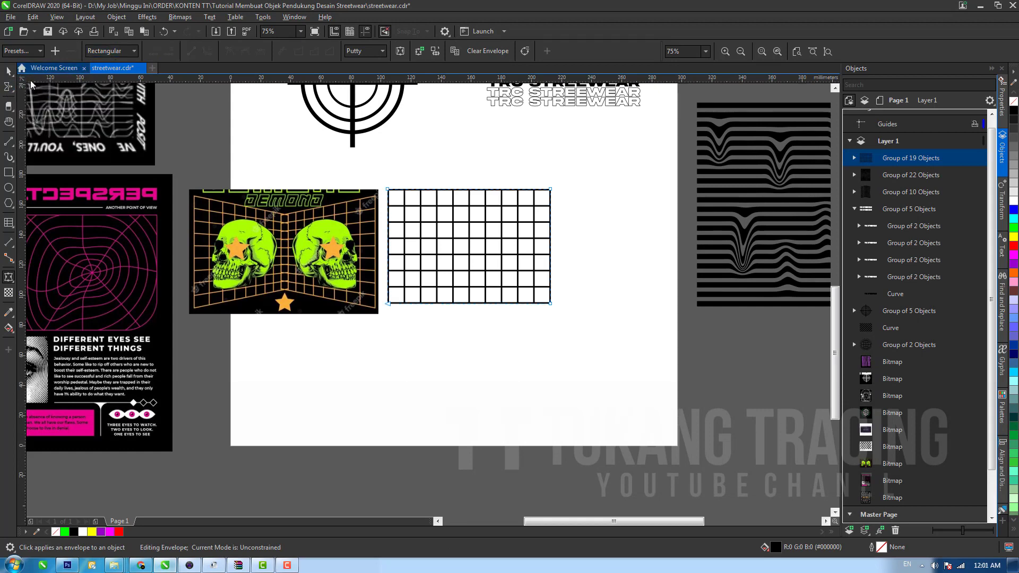
{"action": "left_click", "coordinate": [13, 92]}
{"action": "left_click", "coordinate": [27, 102]}
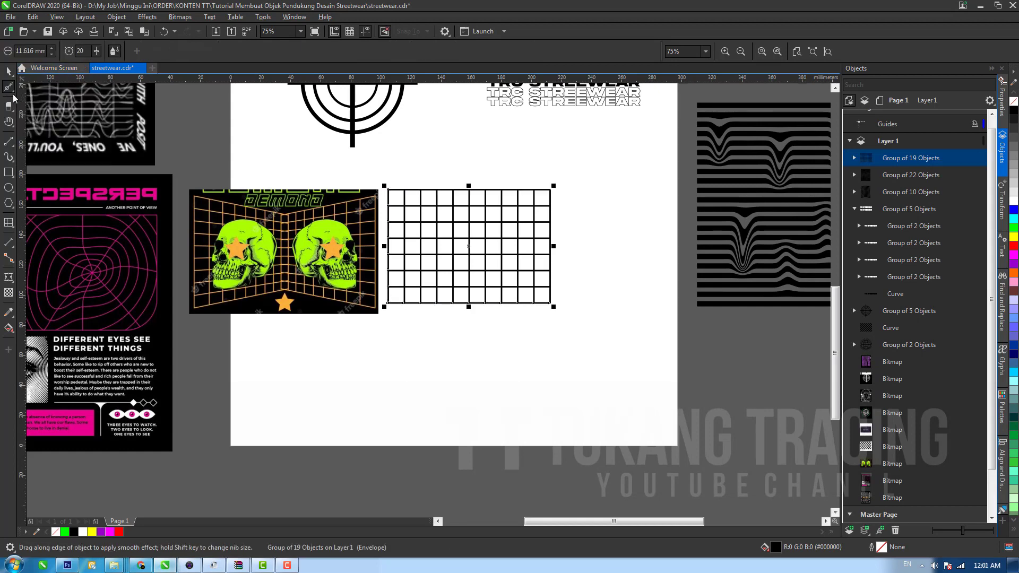
{"action": "left_click", "coordinate": [12, 92]}
{"action": "left_click", "coordinate": [26, 90]}
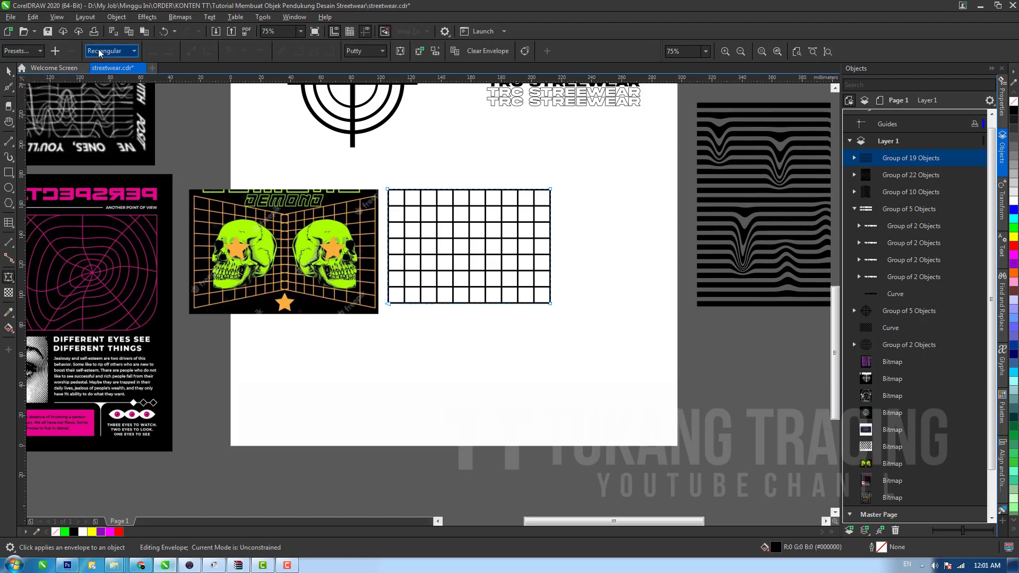
{"action": "left_click", "coordinate": [99, 53]}
{"action": "left_click", "coordinate": [108, 63]}
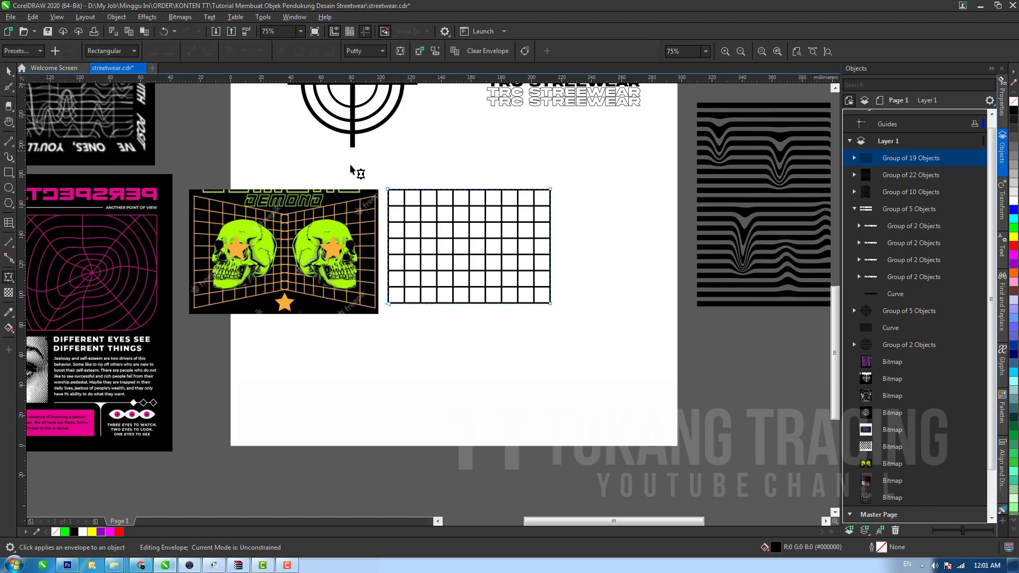
Step: Taper the grid toward its right side using straight envelope edges, and narrow it to about 90 mm
{"action": "left_click", "coordinate": [388, 188]}
{"action": "left_click_drag", "start_coordinate": [366, 166], "coordinate": [607, 332]}
{"action": "left_click", "coordinate": [193, 52]}
{"action": "mouse_move", "coordinate": [550, 190]}
{"action": "left_mouse_down"}
{"action": "mouse_move", "coordinate": [552, 219]}
{"action": "mouse_move", "coordinate": [550, 209]}
{"action": "left_mouse_up"}
{"action": "left_click_drag", "start_coordinate": [549, 304], "coordinate": [551, 286]}
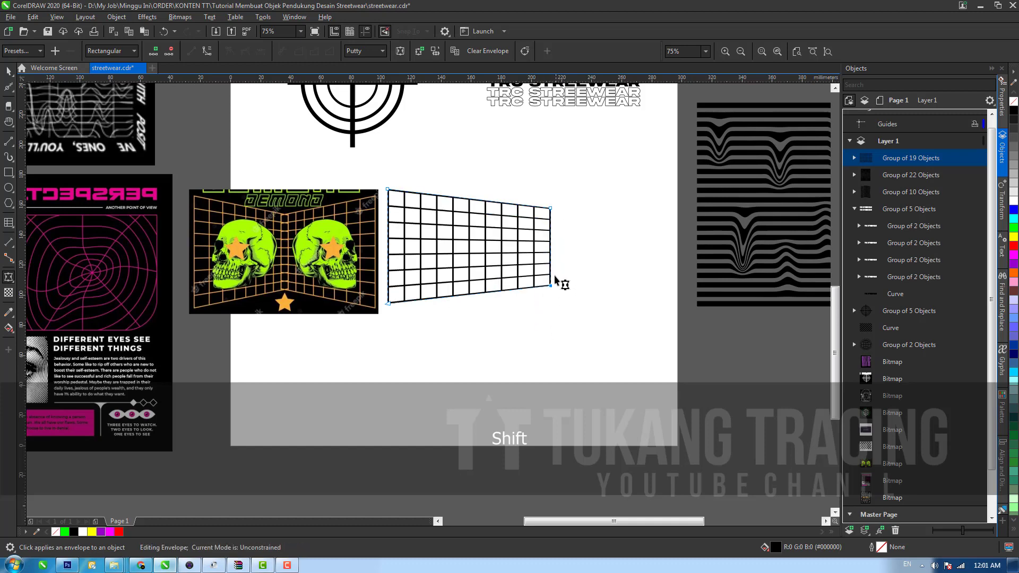
{"action": "key", "text": "space"}
{"action": "left_click_drag", "start_coordinate": [551, 247], "coordinate": [524, 246]}
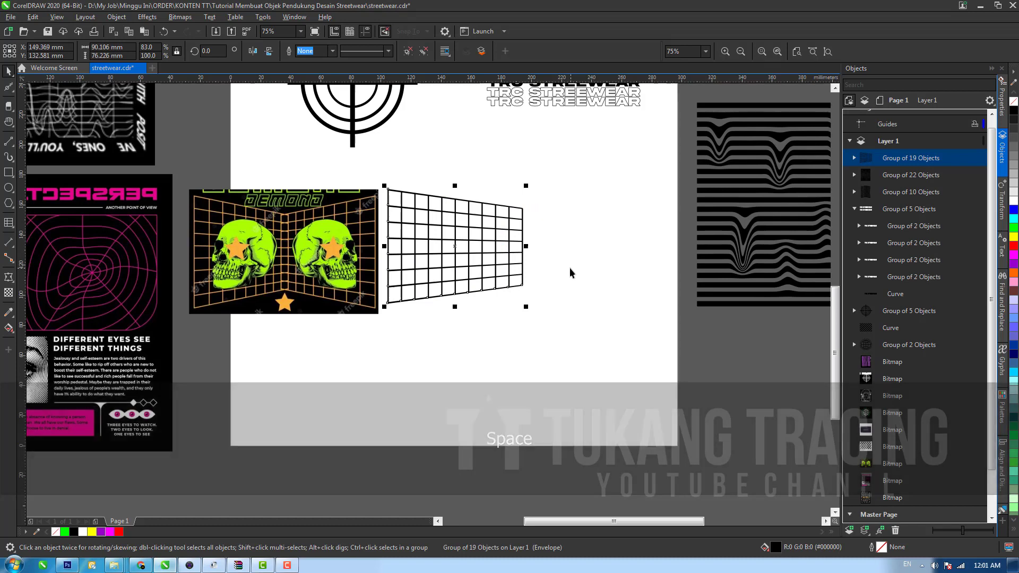
Step: Mirror a copy of the tapered grid horizontally, join it to the original's narrow end, and group both halves
{"action": "key", "text": "ctrl+v"}
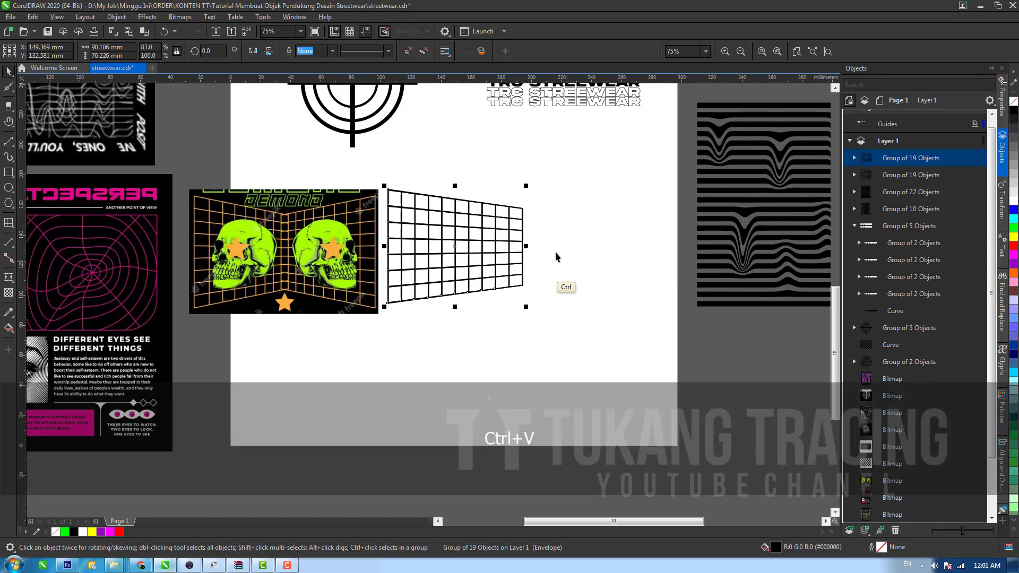
{"action": "left_click", "coordinate": [252, 52]}
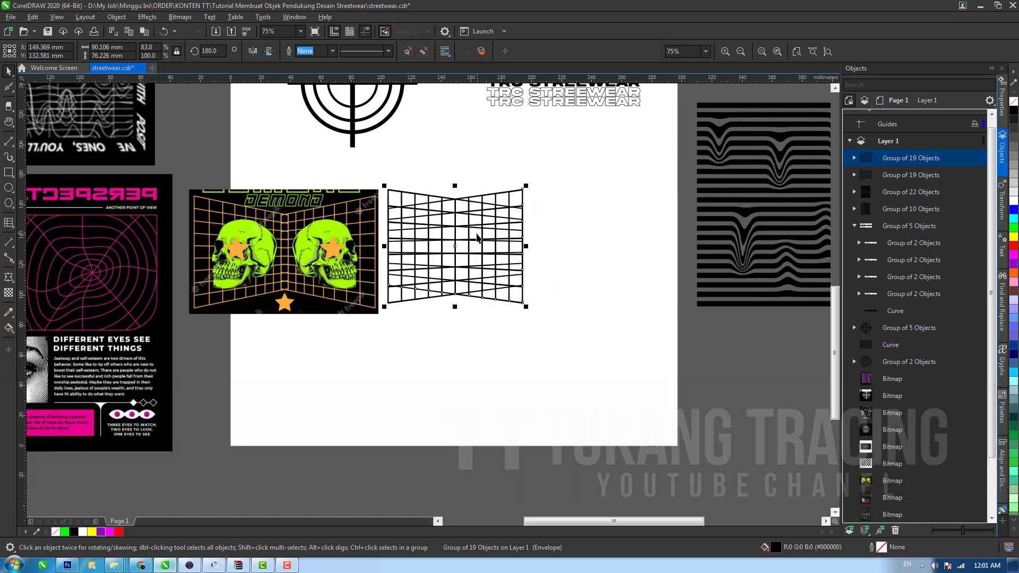
{"action": "left_click_drag", "start_coordinate": [457, 247], "coordinate": [562, 312]}
{"action": "left_click", "coordinate": [582, 272]}
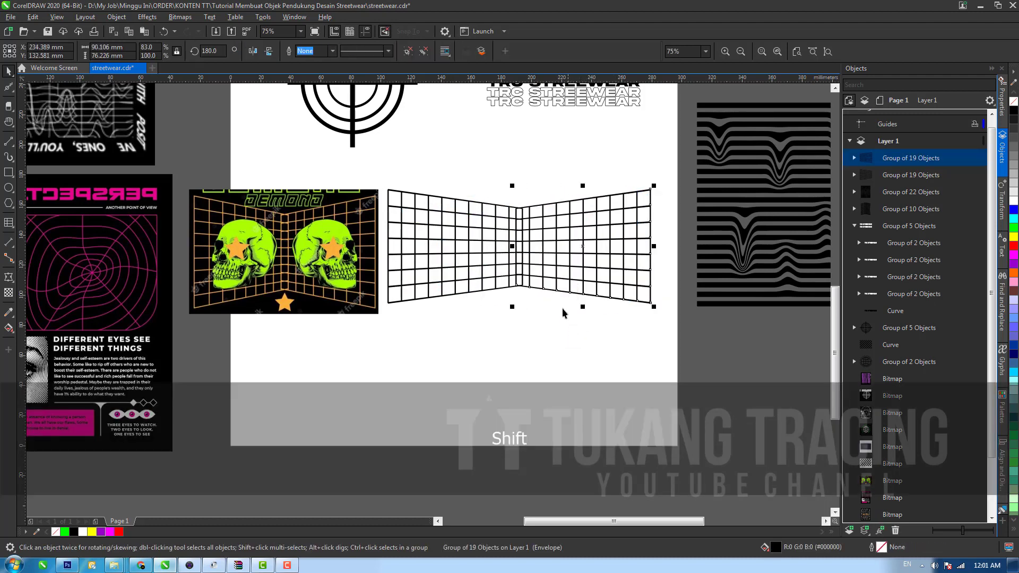
{"action": "left_click", "coordinate": [489, 256], "text": "shift"}
{"action": "key", "text": "ctrl+g"}
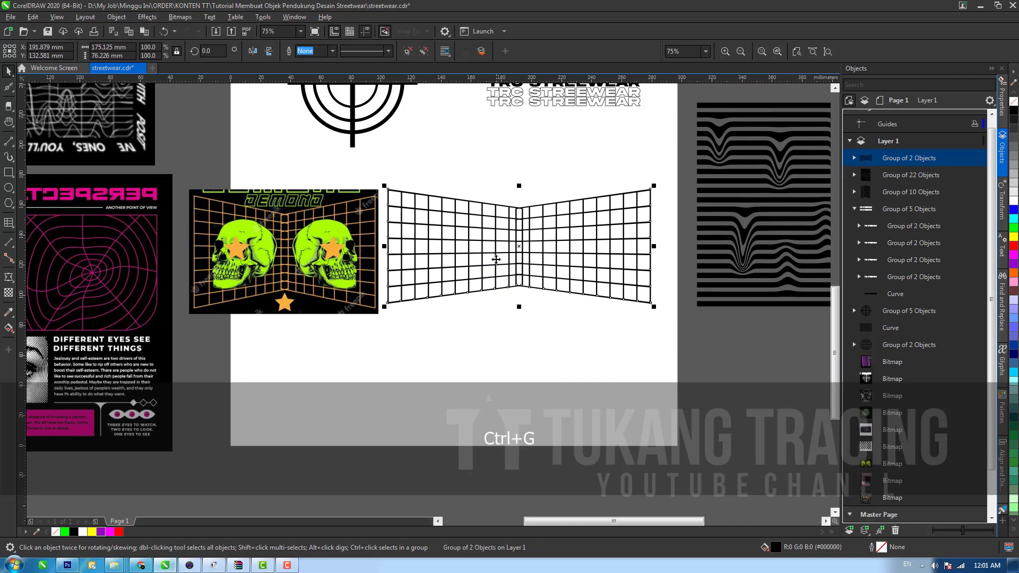
Step: Move the green skull reference off the page and place the perspective grid below the crosshair target
{"action": "key", "text": "z"}
{"action": "left_click", "coordinate": [471, 259], "text": "shift"}
{"action": "key", "text": "space"}
{"action": "left_click_drag", "start_coordinate": [346, 291], "coordinate": [621, 447]}
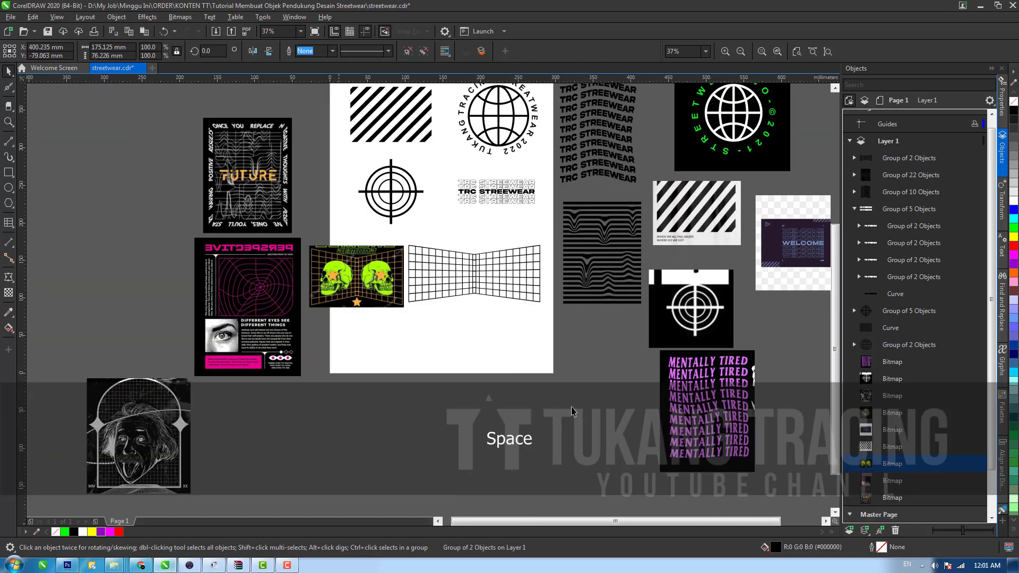
{"action": "left_click_drag", "start_coordinate": [475, 273], "coordinate": [413, 257]}
Step: Move the tongue-out portrait beside the other posters, and shift it with the Perspective and Future references farther left of the page
{"action": "key", "text": "h"}
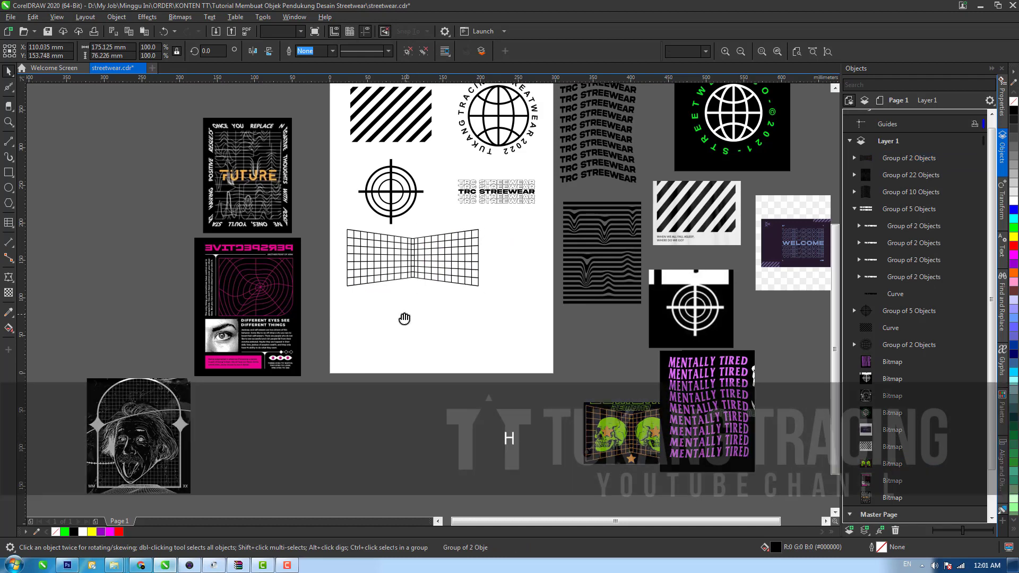
{"action": "left_click_drag", "start_coordinate": [393, 318], "coordinate": [414, 257]}
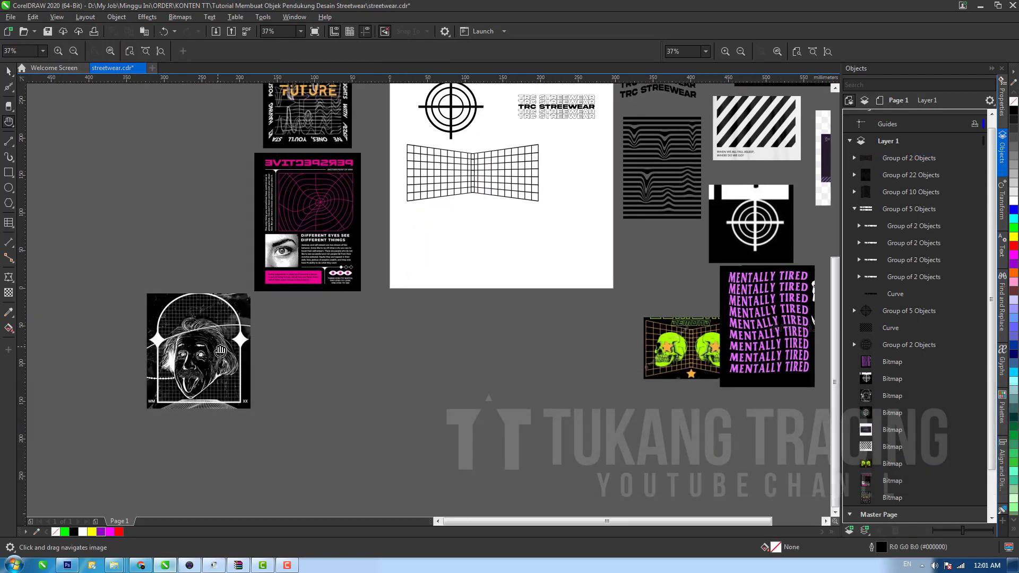
{"action": "left_click_drag", "start_coordinate": [325, 245], "coordinate": [339, 292]}
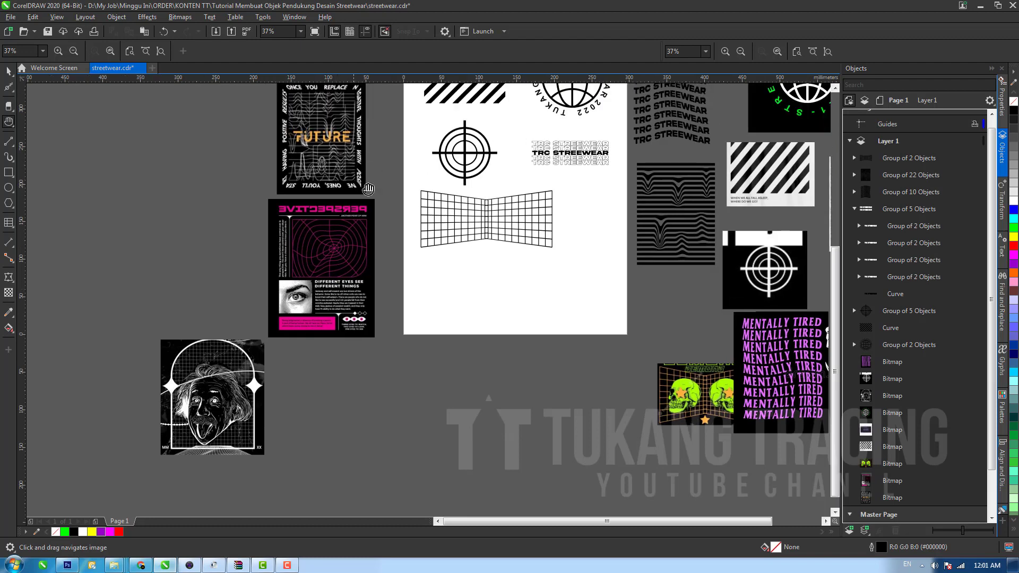
{"action": "left_click_drag", "start_coordinate": [438, 218], "coordinate": [424, 309]}
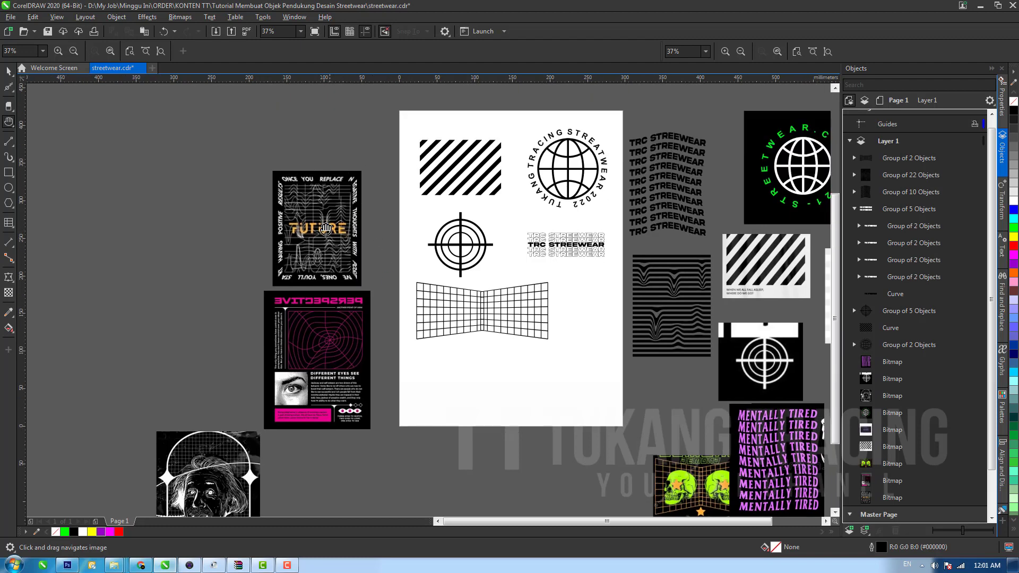
{"action": "left_click_drag", "start_coordinate": [345, 266], "coordinate": [370, 237]}
{"action": "key", "text": "space"}
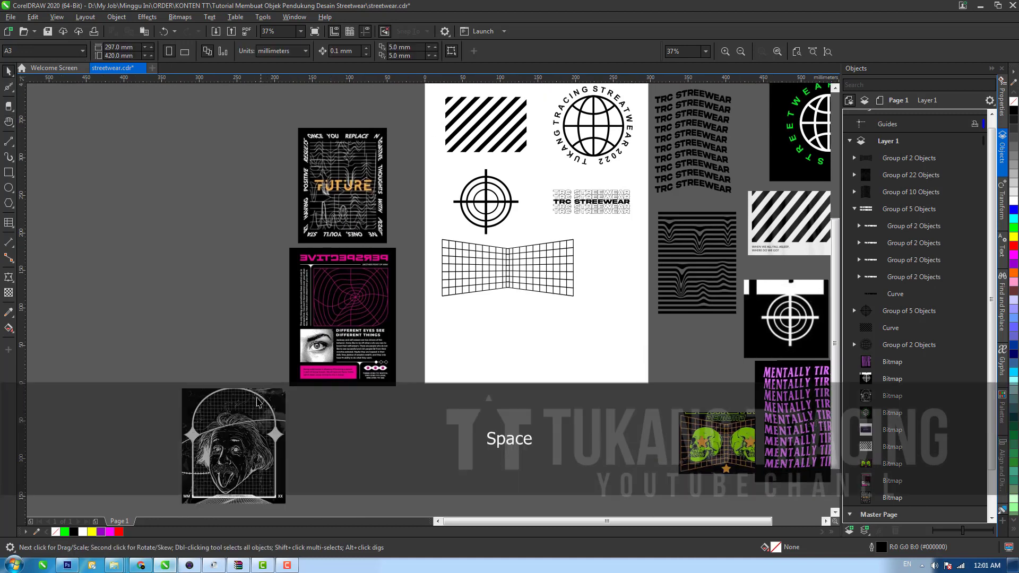
{"action": "left_click_drag", "start_coordinate": [257, 407], "coordinate": [243, 221]}
{"action": "left_click", "coordinate": [342, 319], "text": "shift"}
{"action": "left_click", "coordinate": [339, 219], "text": "shift"}
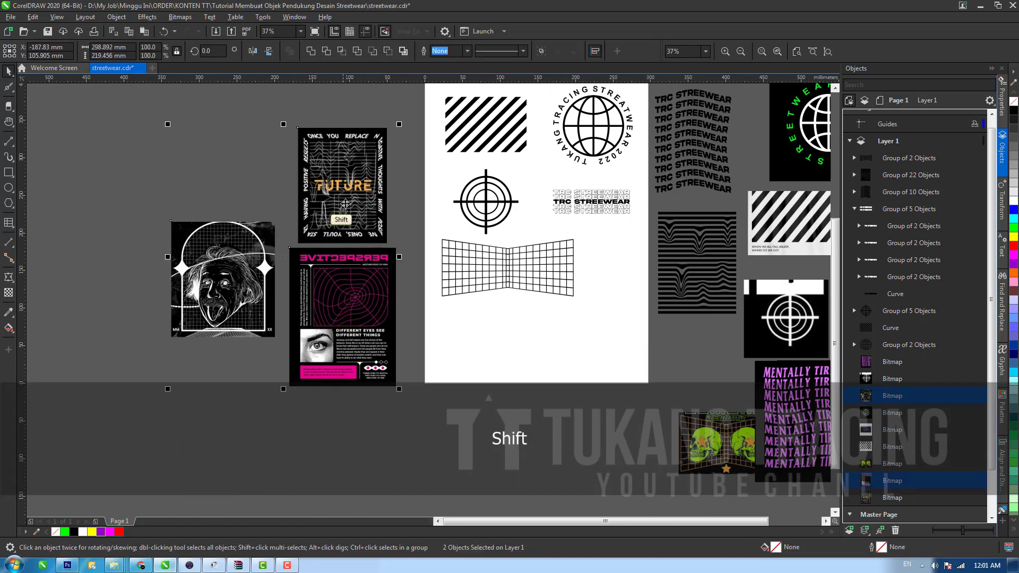
{"action": "left_click_drag", "start_coordinate": [338, 194], "coordinate": [241, 184]}
{"action": "left_click", "coordinate": [516, 338]}
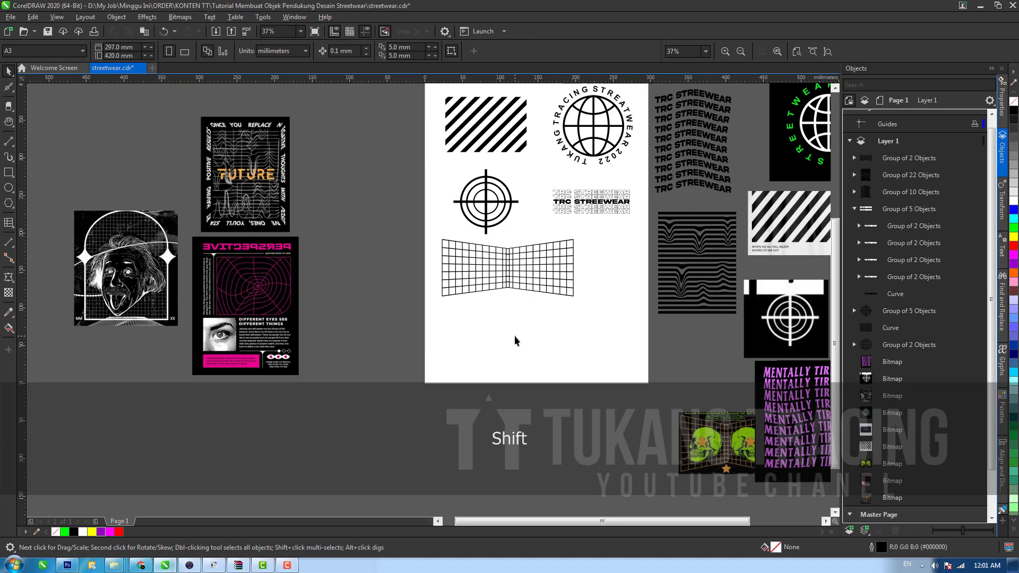
Step: Draw a five-pointed star about 48 mm wide and 45 mm high below the perspective grid
{"action": "left_click", "coordinate": [12, 206]}
{"action": "left_click", "coordinate": [22, 216]}
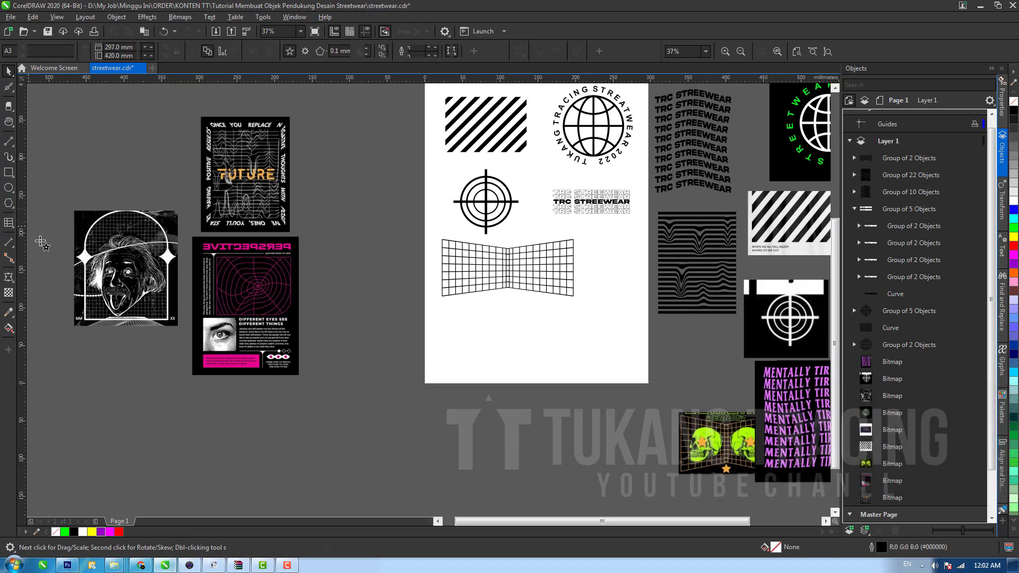
{"action": "left_click_drag", "start_coordinate": [492, 304], "coordinate": [528, 337]}
{"action": "key", "text": "z"}
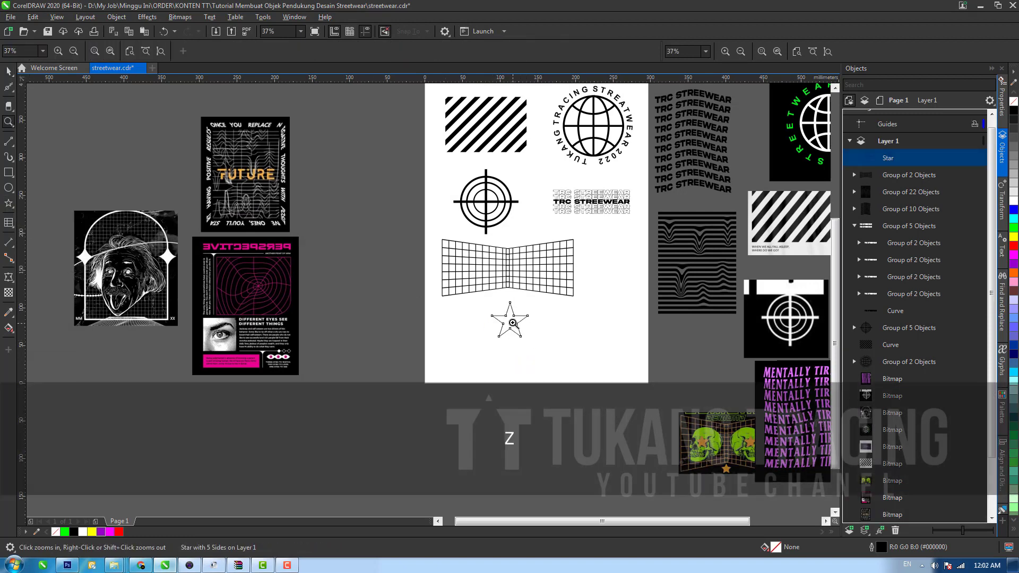
{"action": "left_click", "coordinate": [511, 321]}
{"action": "left_click", "coordinate": [421, 307]}
{"action": "key", "text": "space"}
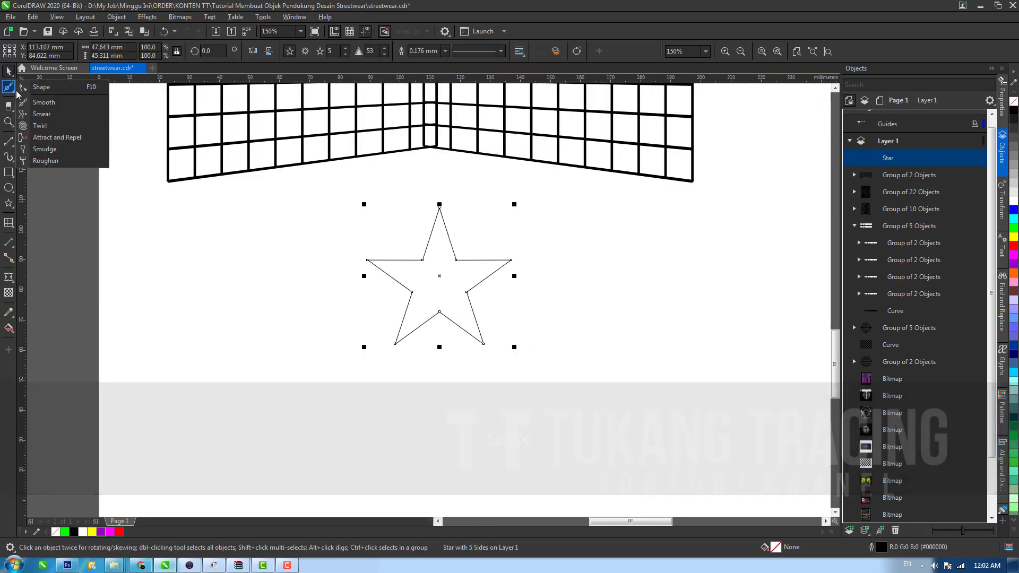
Step: Try to sharpen the five-pointed star by pulling its inner corners toward the centre
{"action": "left_click", "coordinate": [32, 87]}
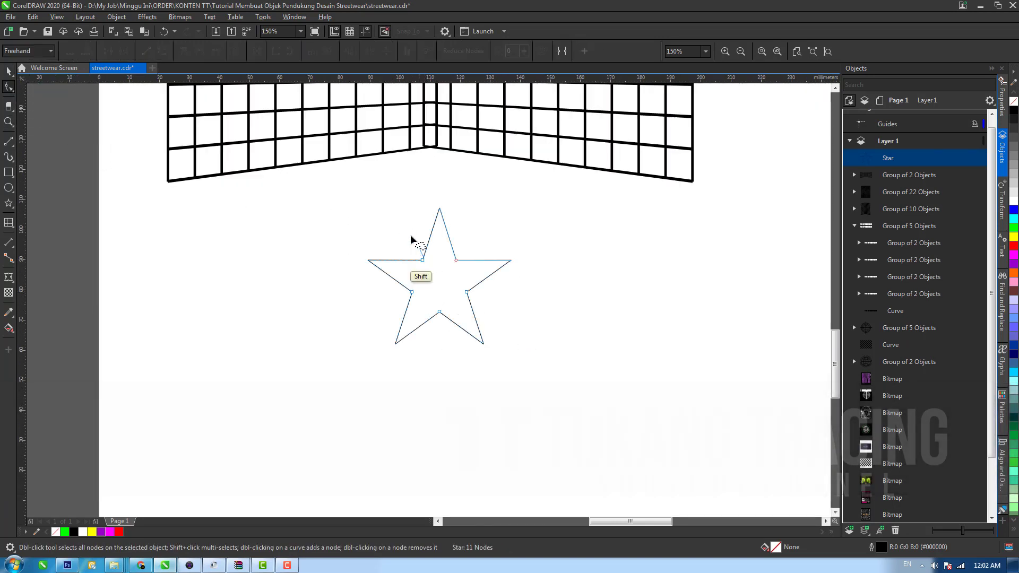
{"action": "left_click_drag", "start_coordinate": [424, 260], "coordinate": [453, 273]}
{"action": "key", "text": "ctrl+z"}
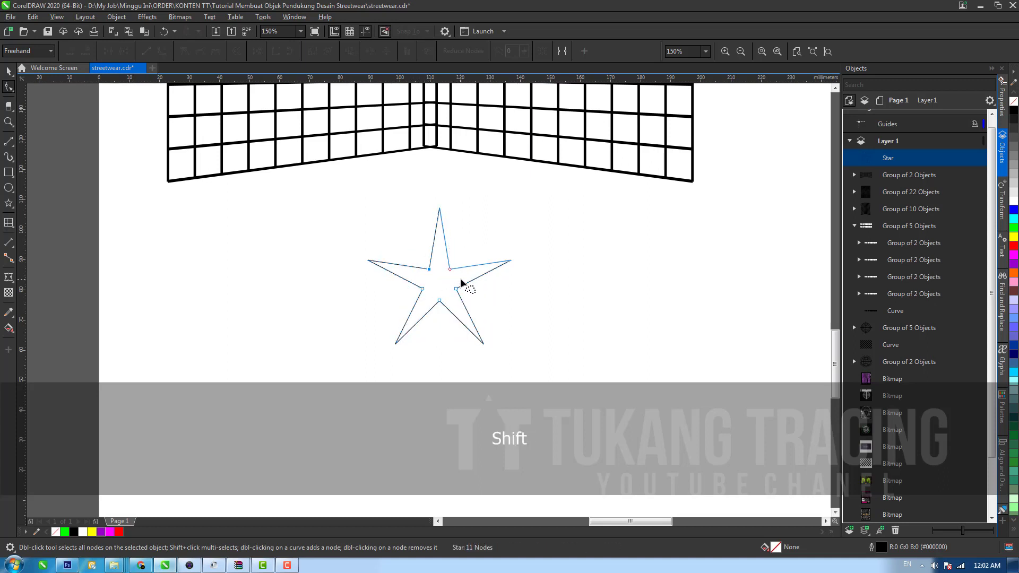
{"action": "key", "text": "ctrl+z"}
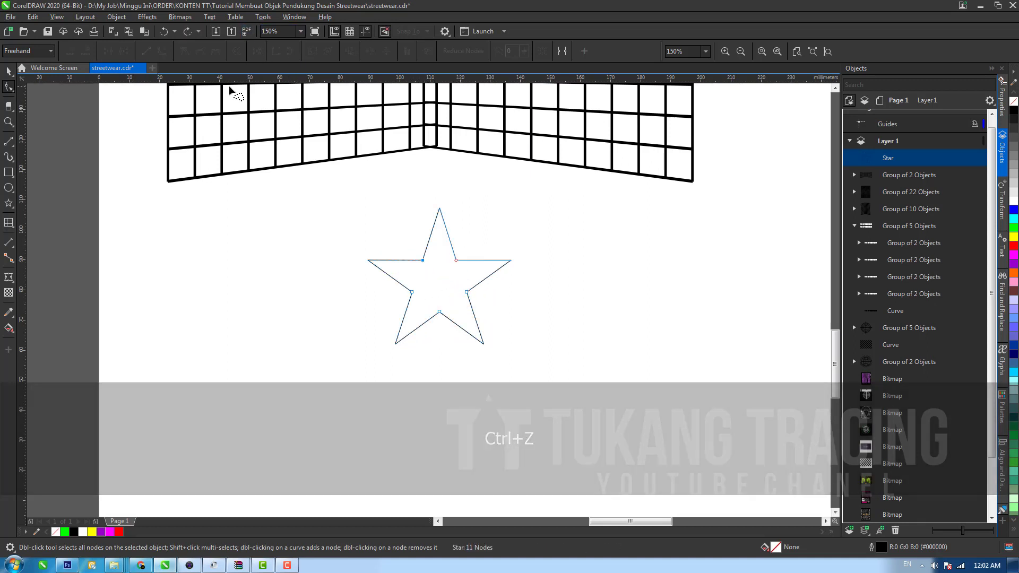
{"action": "key", "text": "space"}
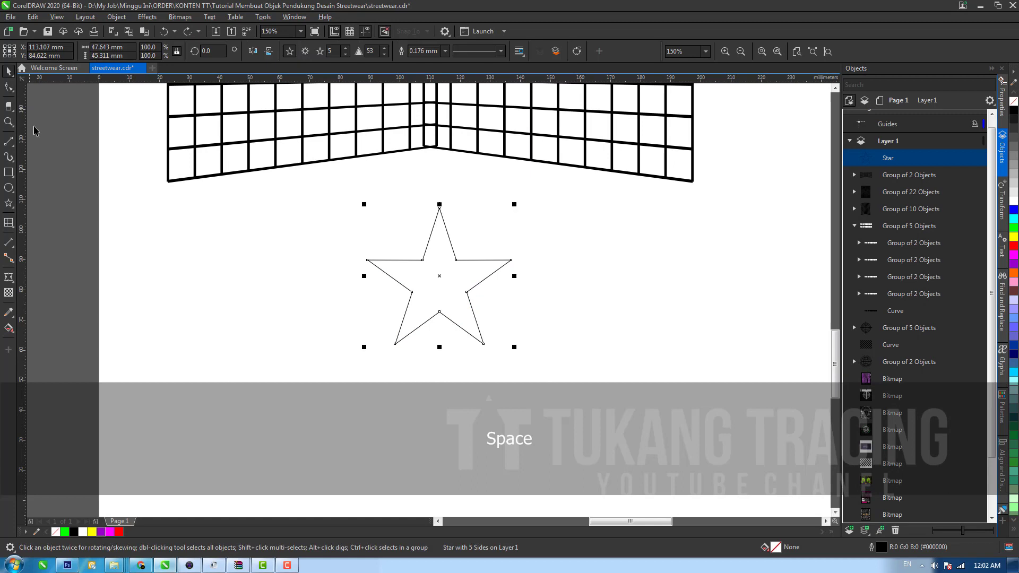
Step: Reduce the star to four points and give it a black fill with no outline
{"action": "left_click", "coordinate": [346, 54]}
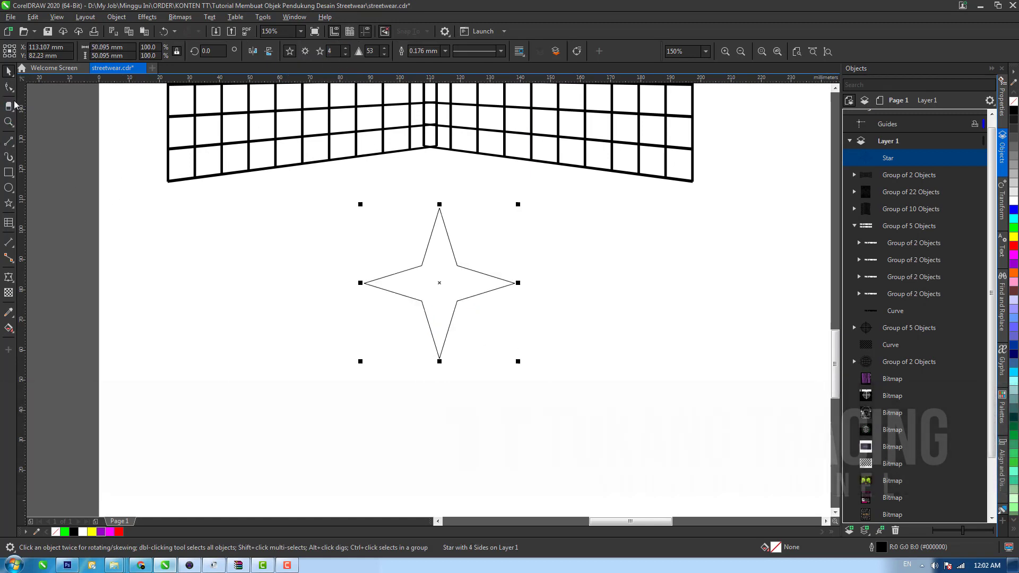
{"action": "left_click", "coordinate": [281, 324]}
{"action": "left_click", "coordinate": [488, 287]}
{"action": "left_click_drag", "start_coordinate": [491, 285], "coordinate": [497, 302]}
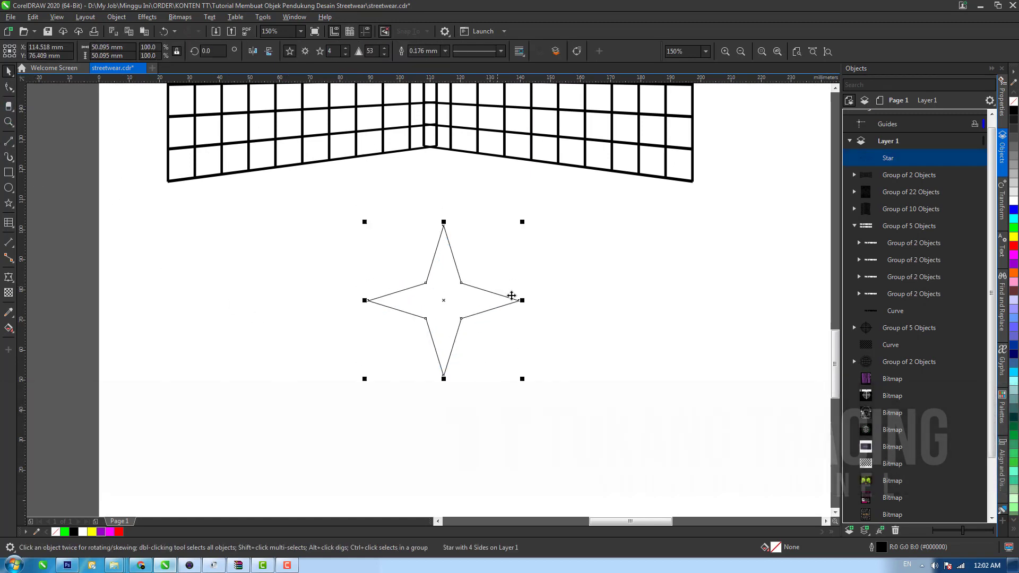
{"action": "key", "text": "ctrl+z"}
{"action": "left_click", "coordinate": [1014, 111]}
{"action": "right_click", "coordinate": [1014, 101]}
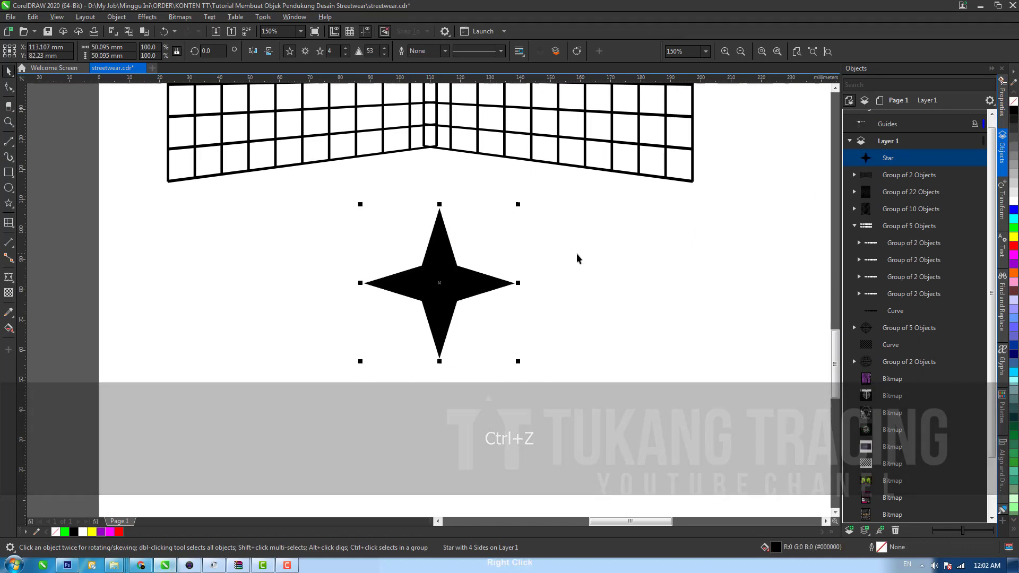
{"action": "left_click", "coordinate": [576, 255]}
Step: Add a one-step outside contour with a 0.97 mm offset and round corners to the four-pointed star
{"action": "left_click", "coordinate": [480, 287]}
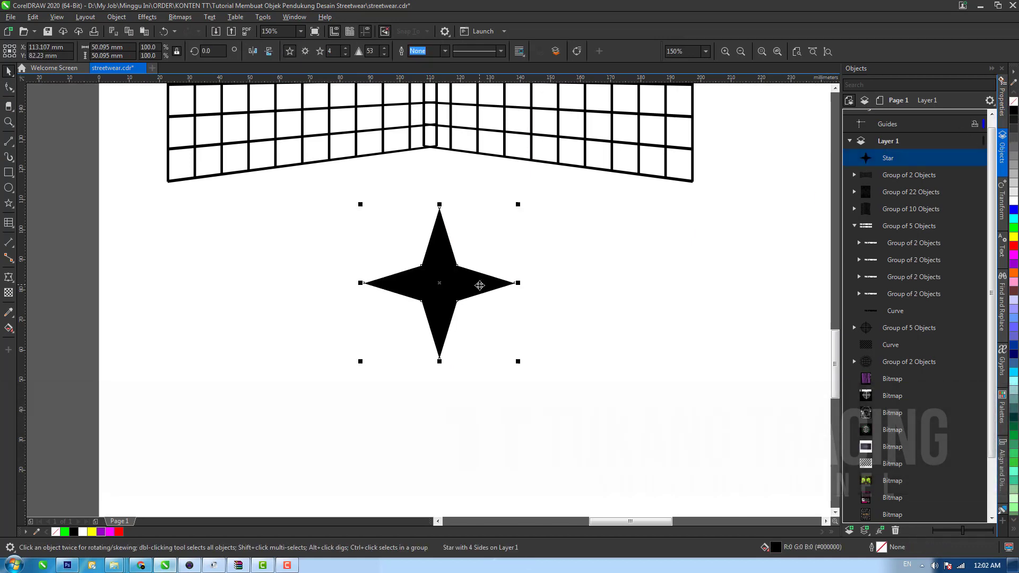
{"action": "left_click", "coordinate": [13, 283]}
{"action": "left_click", "coordinate": [42, 289]}
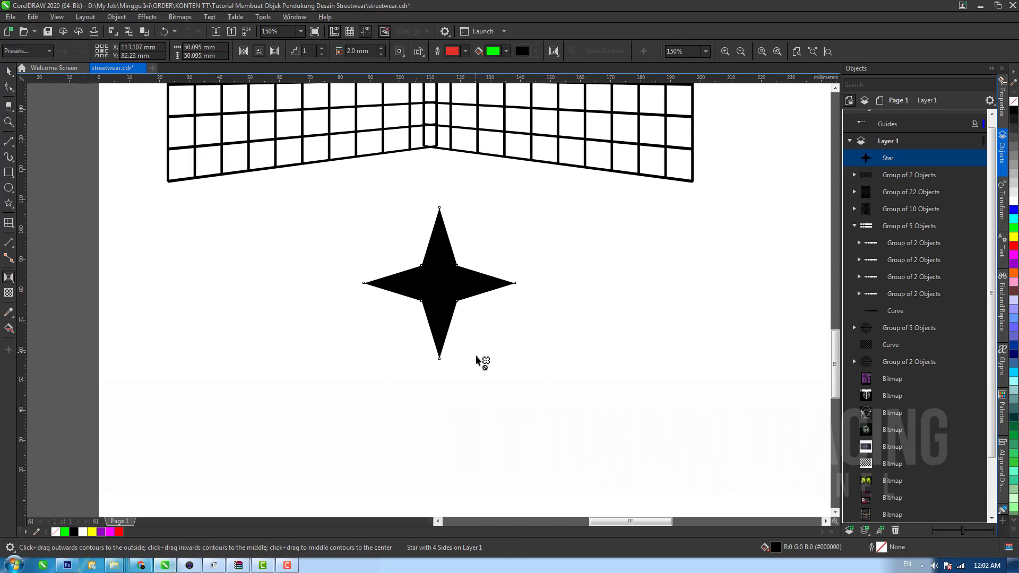
{"action": "left_click_drag", "start_coordinate": [457, 357], "coordinate": [467, 360]}
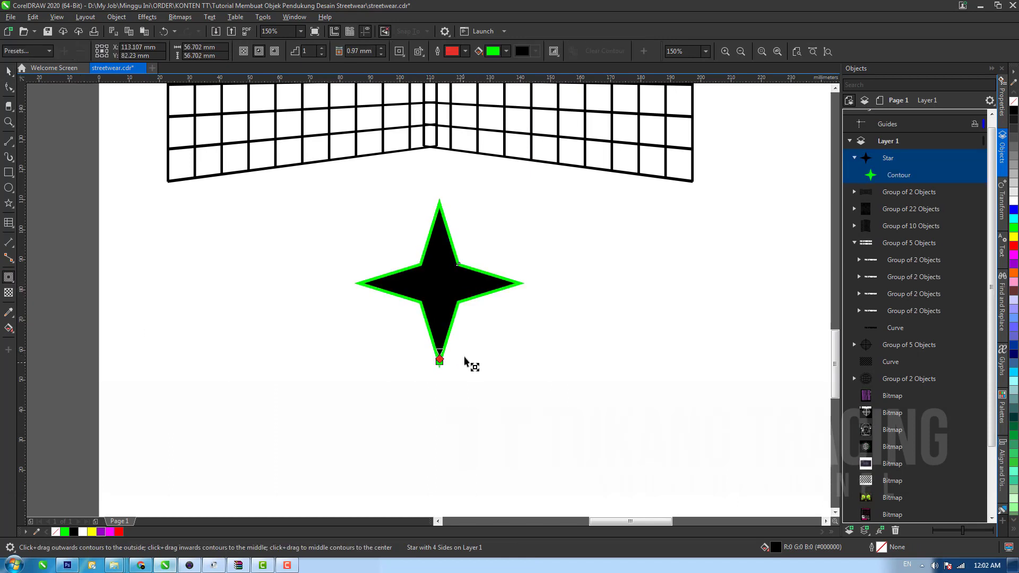
{"action": "left_click", "coordinate": [399, 51]}
{"action": "left_click", "coordinate": [412, 78]}
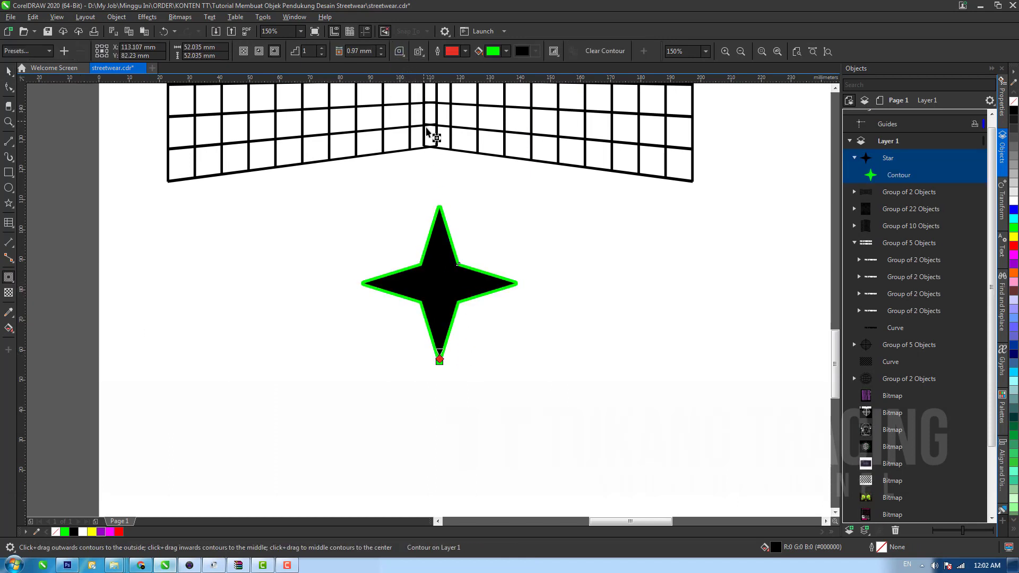
Step: Break the contour apart into its own shape beside the sharp star and fill it black
{"action": "key", "text": "space"}
{"action": "key", "text": "ctrl+l"}
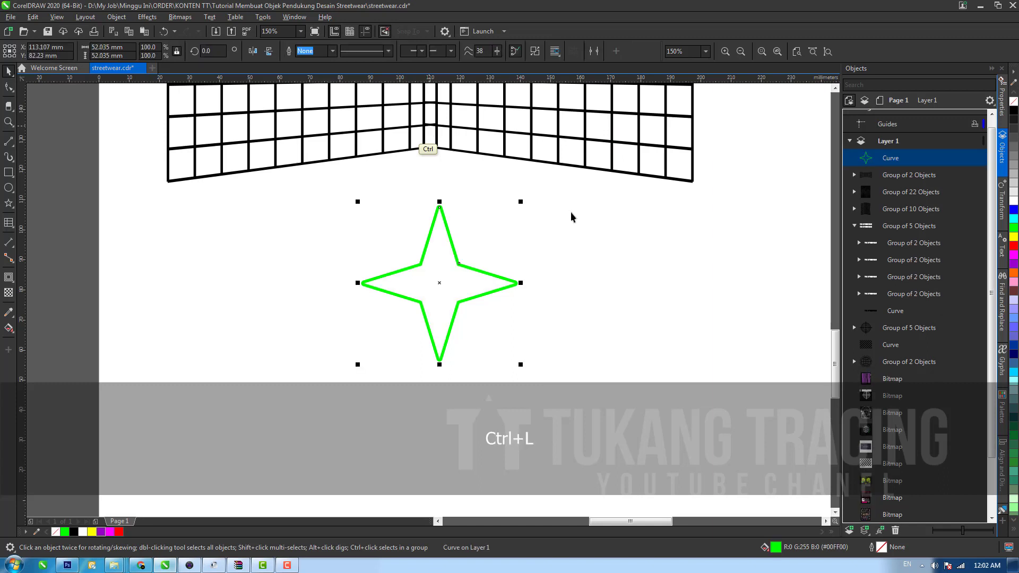
{"action": "key", "text": "ctrl+z"}
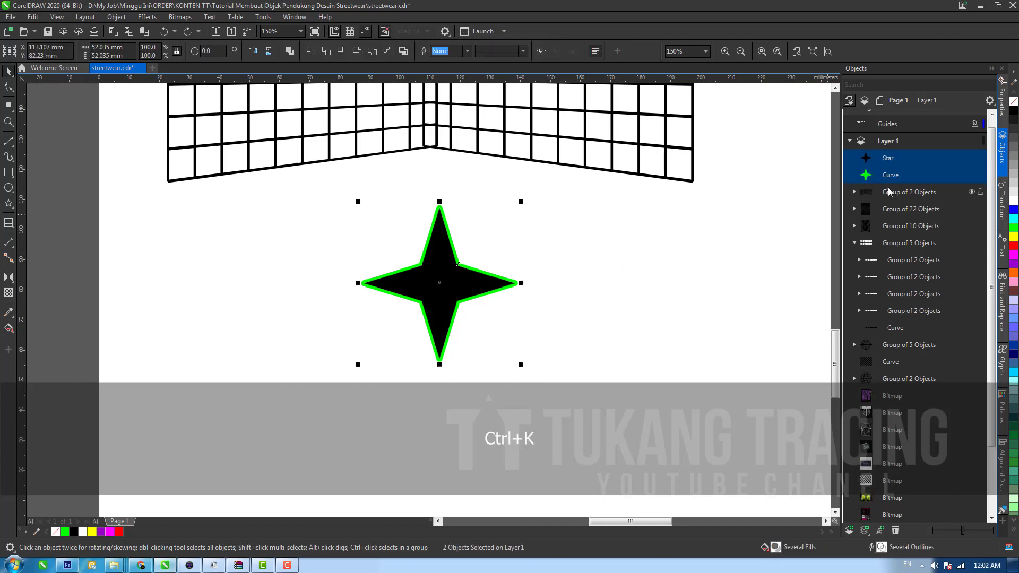
{"action": "left_click_drag", "start_coordinate": [478, 293], "coordinate": [320, 306]}
{"action": "key", "text": "ctrl+z"}
{"action": "left_click_drag", "start_coordinate": [453, 291], "coordinate": [469, 293]}
{"action": "left_click", "coordinate": [74, 533]}
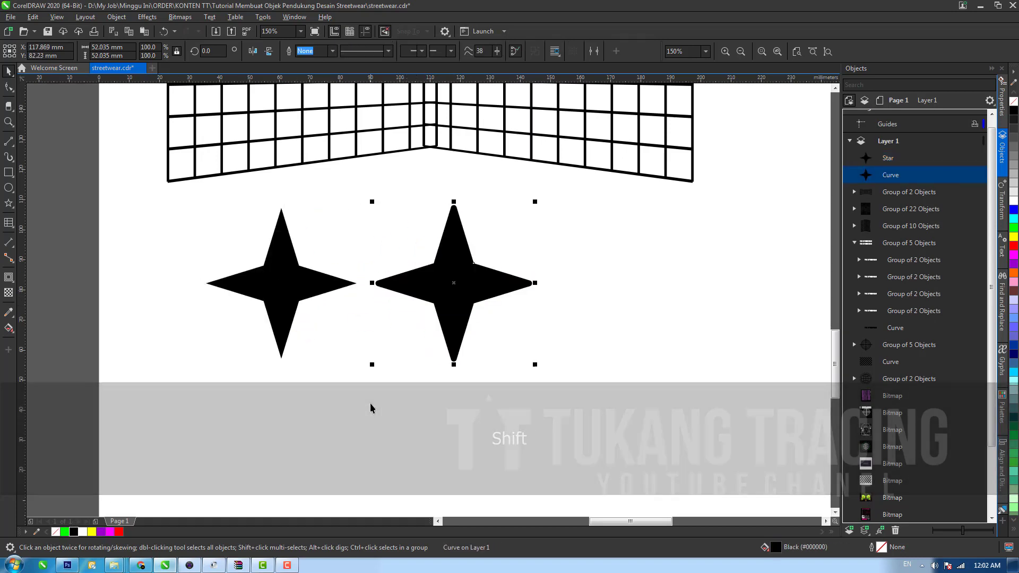
Step: Review the finished elements on the page against the surrounding streetwear references, including the star accents on the tongue-out portrait
{"action": "key", "text": "z"}
{"action": "left_click", "coordinate": [438, 321], "text": "shift"}
{"action": "left_click", "coordinate": [439, 320], "text": "shift"}
{"action": "key", "text": "shift+space"}
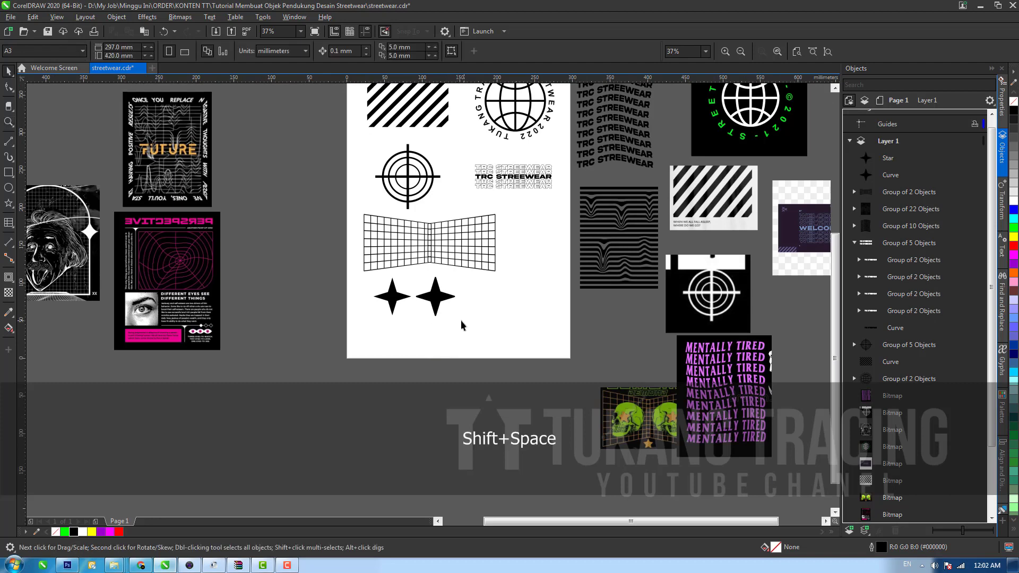
{"action": "key", "text": "h"}
{"action": "left_click_drag", "start_coordinate": [489, 314], "coordinate": [489, 345]}
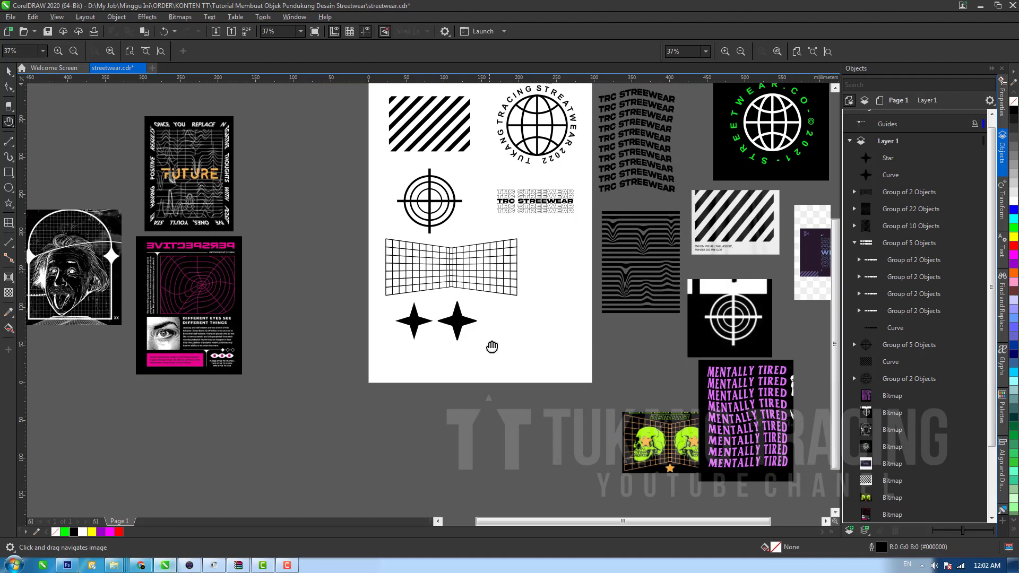
{"action": "left_click_drag", "start_coordinate": [374, 381], "coordinate": [479, 385]}
{"action": "left_click_drag", "start_coordinate": [446, 349], "coordinate": [519, 353]}
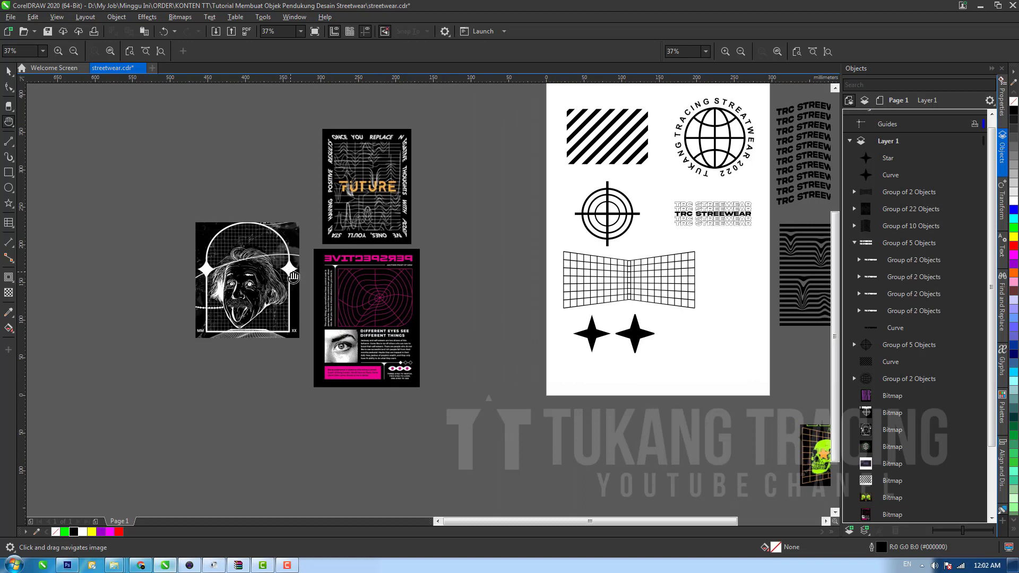
{"action": "left_click_drag", "start_coordinate": [299, 264], "coordinate": [275, 251]}
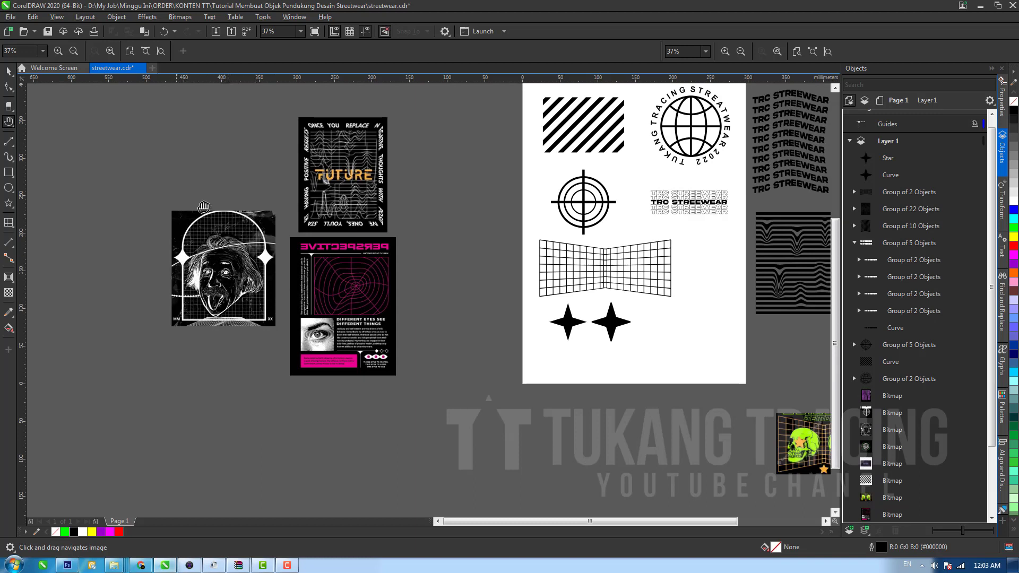
{"action": "left_click_drag", "start_coordinate": [254, 293], "coordinate": [232, 269]}
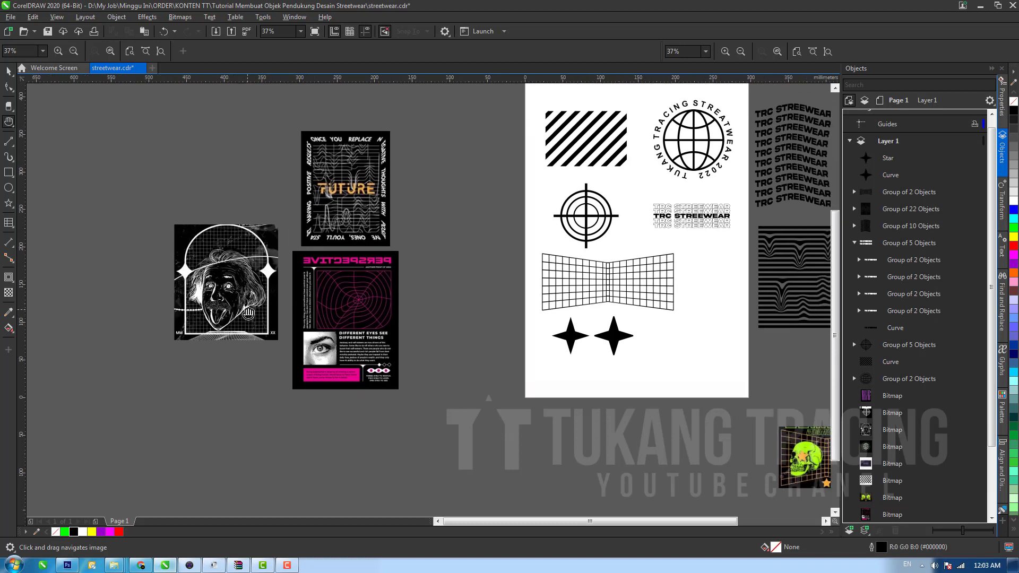
{"action": "left_click_drag", "start_coordinate": [249, 313], "coordinate": [226, 322]}
{"action": "left_click_drag", "start_coordinate": [496, 282], "coordinate": [279, 321]}
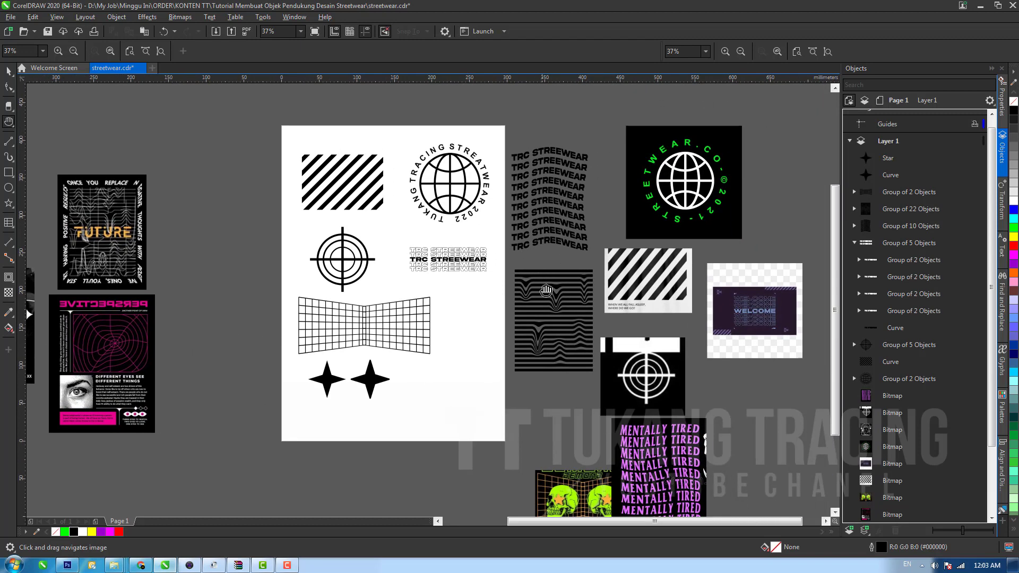
{"action": "left_click_drag", "start_coordinate": [546, 290], "coordinate": [527, 279]}
{"action": "key", "text": "space"}
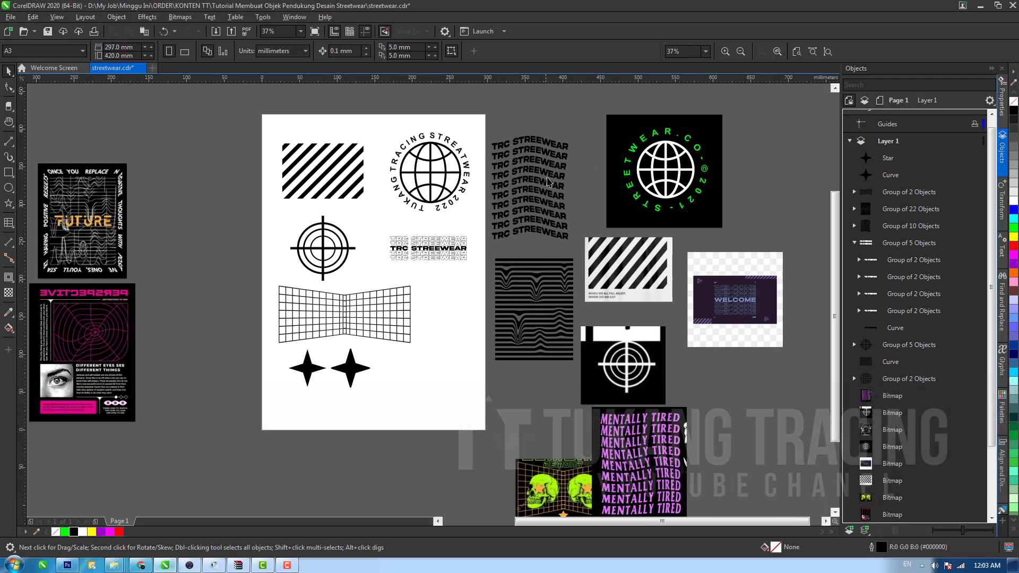
{"action": "left_click", "coordinate": [534, 328]}
{"action": "key", "text": "h"}
{"action": "left_click_drag", "start_coordinate": [500, 372], "coordinate": [459, 334]}
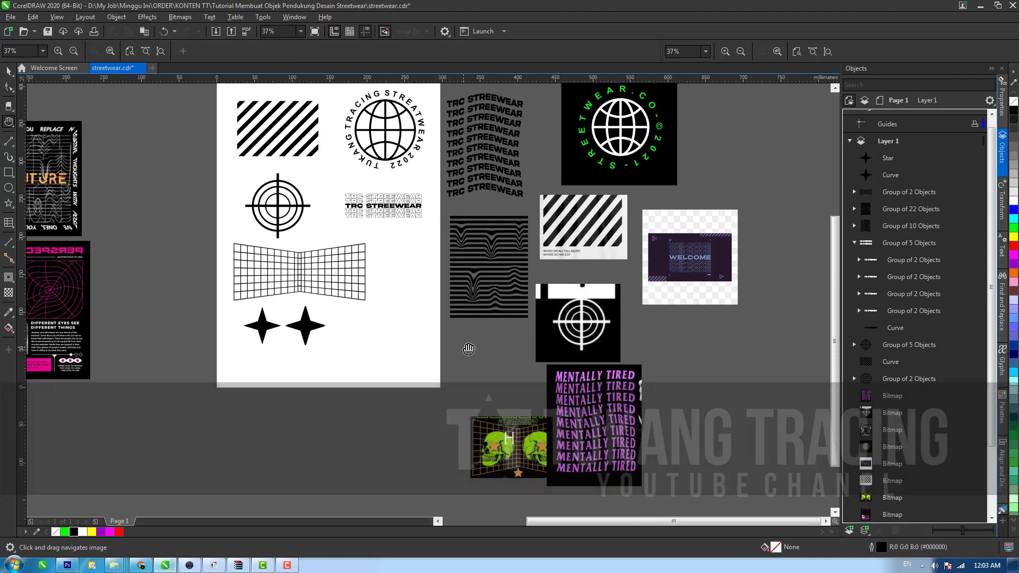
{"action": "left_click_drag", "start_coordinate": [438, 374], "coordinate": [445, 359]}
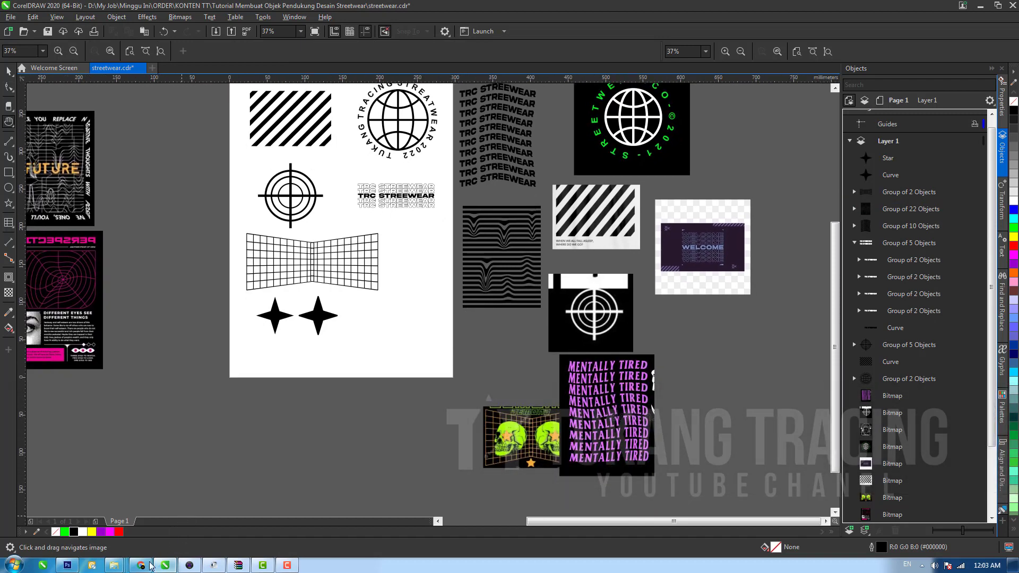
Step: Switch to Chrome and search Google Images for "liquid vector" in a new tab
{"action": "mouse_move", "coordinate": [142, 567]}
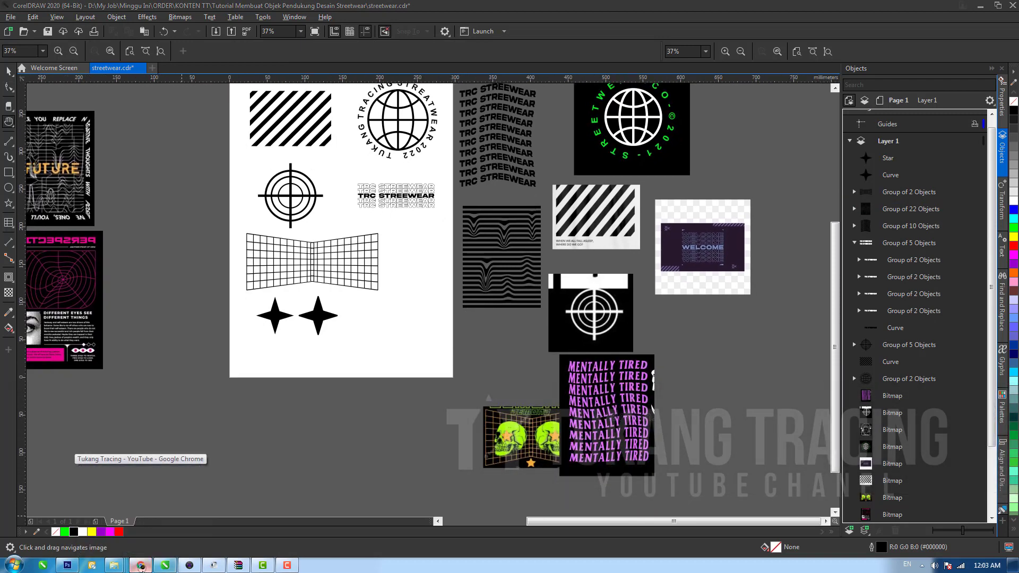
{"action": "left_click", "coordinate": [142, 512]}
{"action": "left_click", "coordinate": [397, 9]}
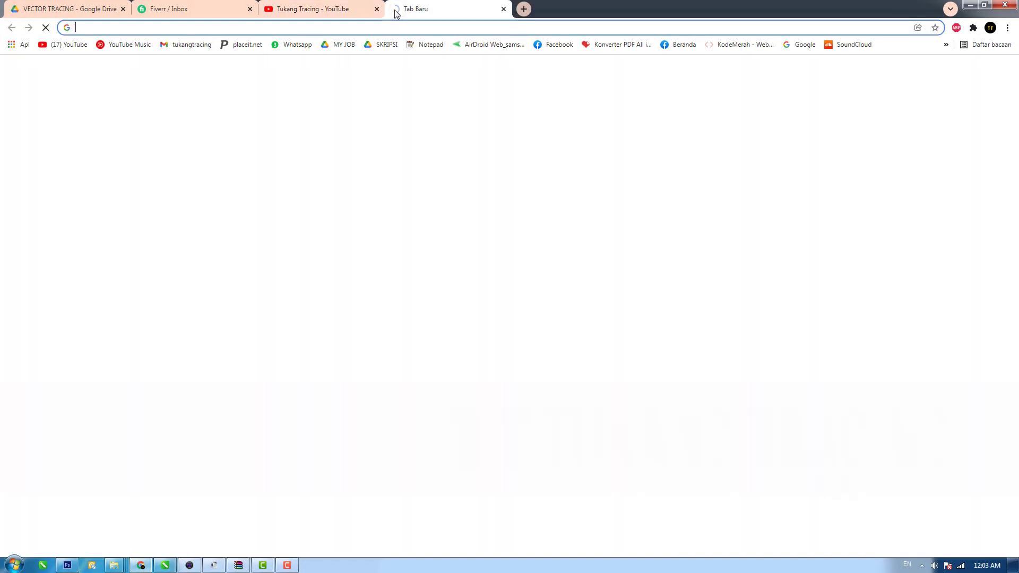
{"action": "type", "text": "LI"}
{"action": "key", "text": "Return"}
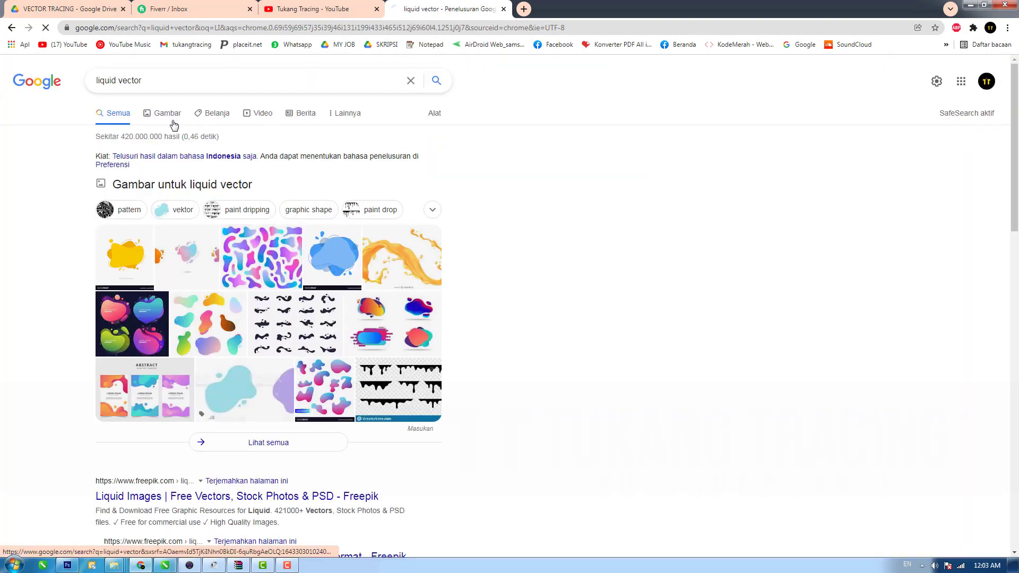
{"action": "left_click", "coordinate": [173, 123]}
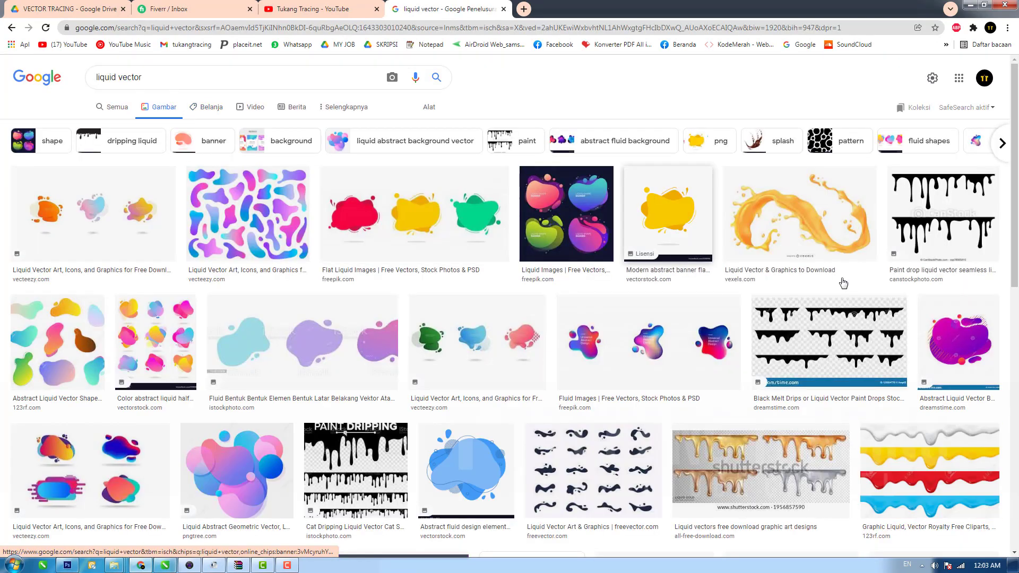
Step: Preview the blue marbled liquid background from the image results and a related blue liquid picture
{"action": "scroll", "coordinate": [1014, 218], "scroll_direction": "down", "scroll_amount": 5}
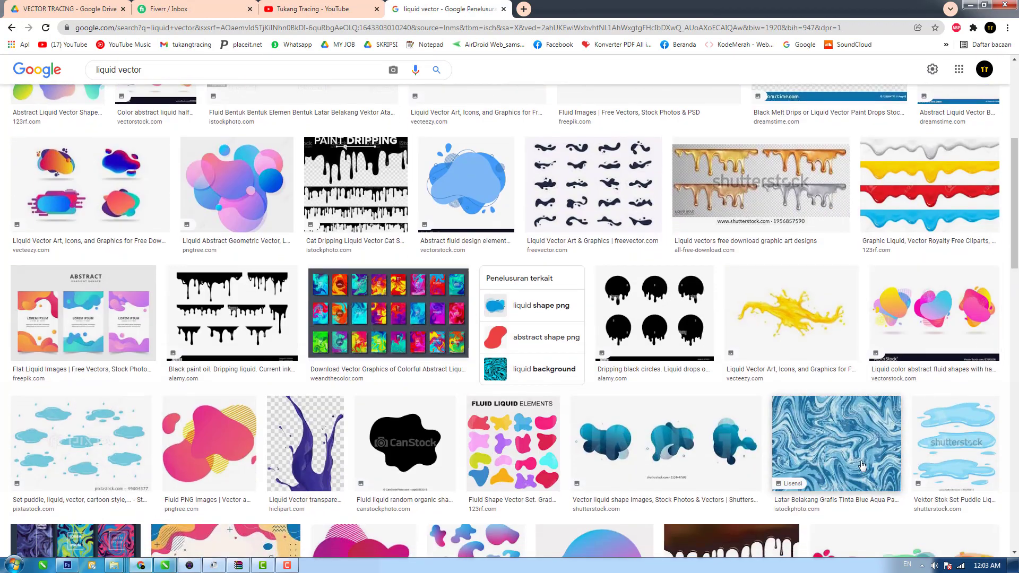
{"action": "left_click", "coordinate": [861, 467]}
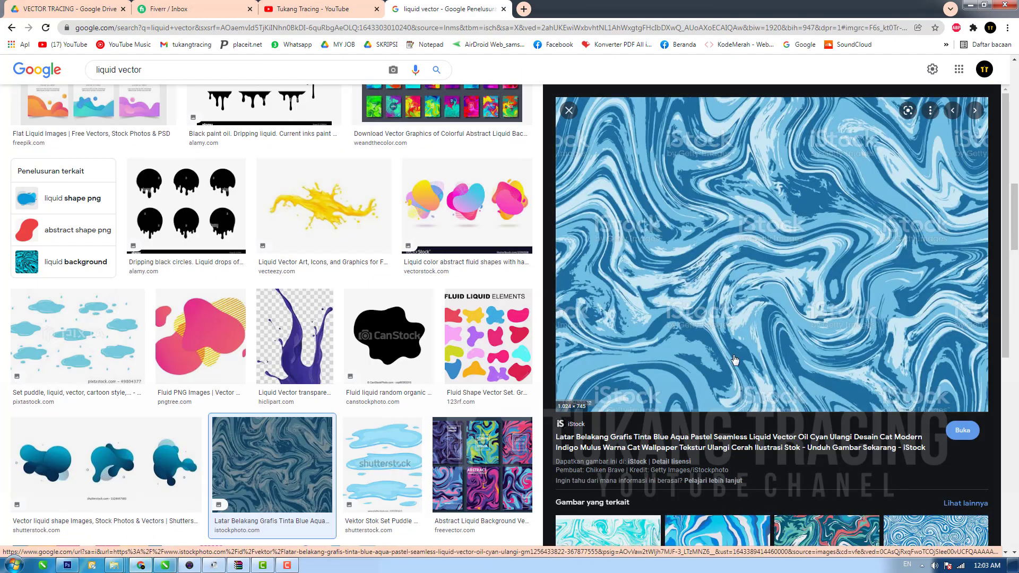
{"action": "left_click", "coordinate": [709, 525]}
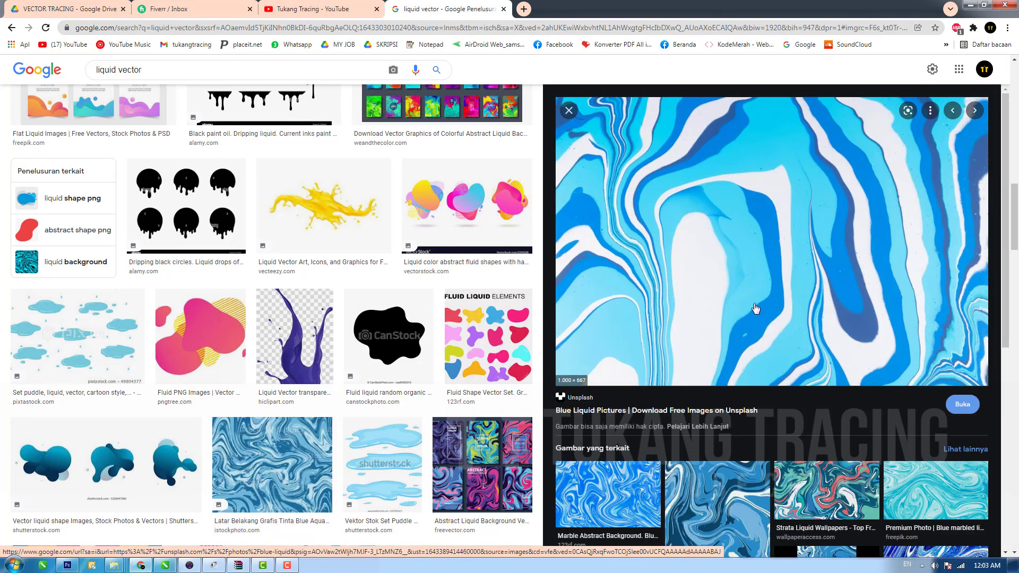
Step: Switch back to CorelDRAW and draw a narrow upright rectangle about 14 mm wide and 183 mm high below the page
{"action": "left_click", "coordinate": [165, 567]}
{"action": "key", "text": "h"}
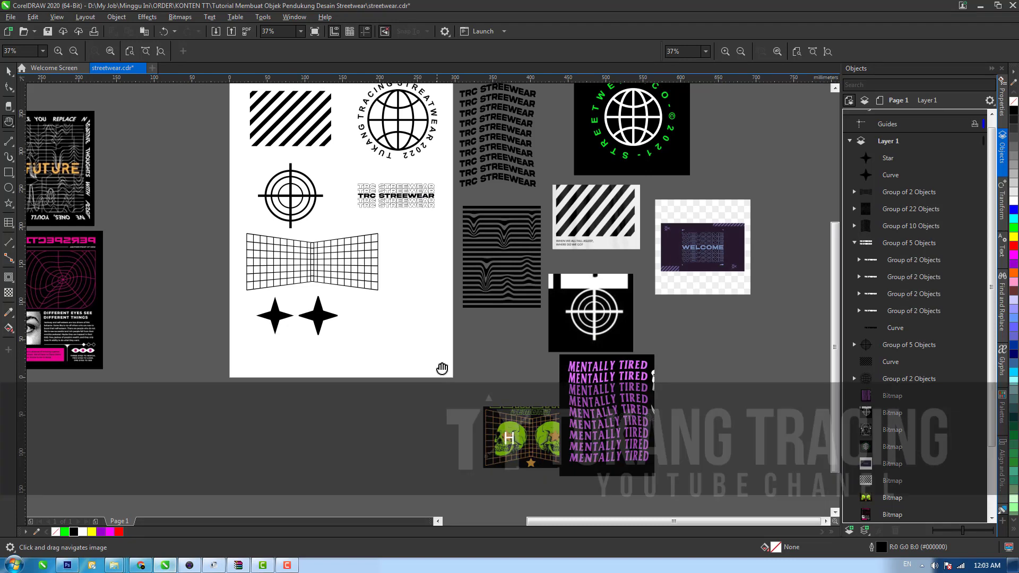
{"action": "left_click_drag", "start_coordinate": [462, 390], "coordinate": [586, 312]}
{"action": "key", "text": "space"}
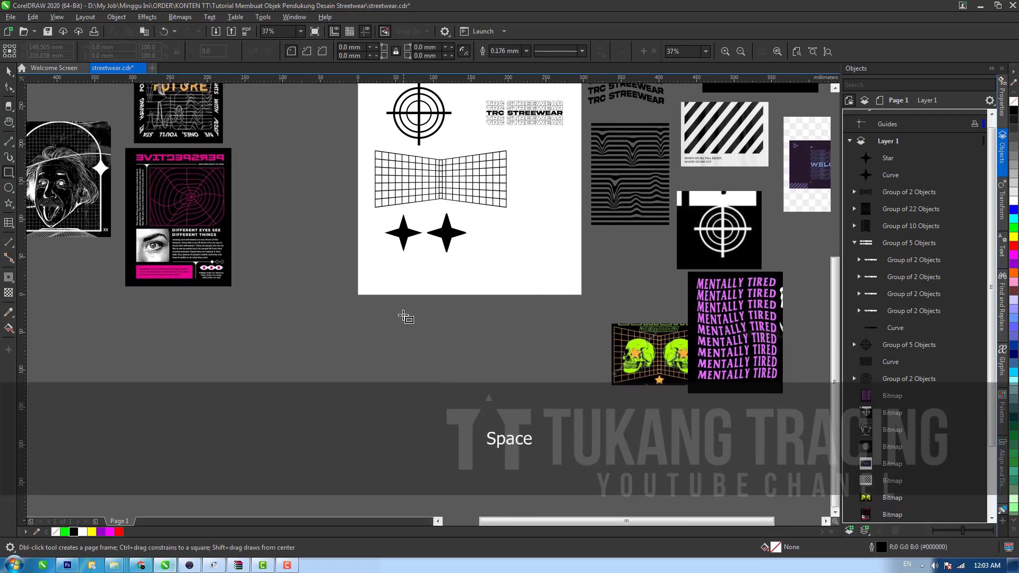
{"action": "left_click_drag", "start_coordinate": [404, 309], "coordinate": [419, 449]}
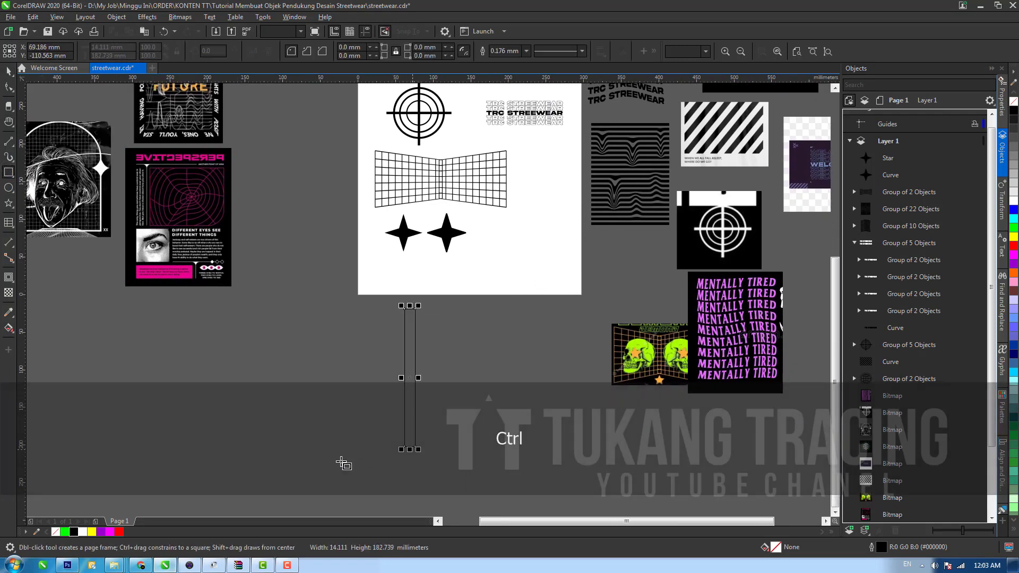
Step: Fill the narrow rectangle below the page with purple (#9900CC)
{"action": "key", "text": "space"}
{"action": "left_click", "coordinate": [74, 531]}
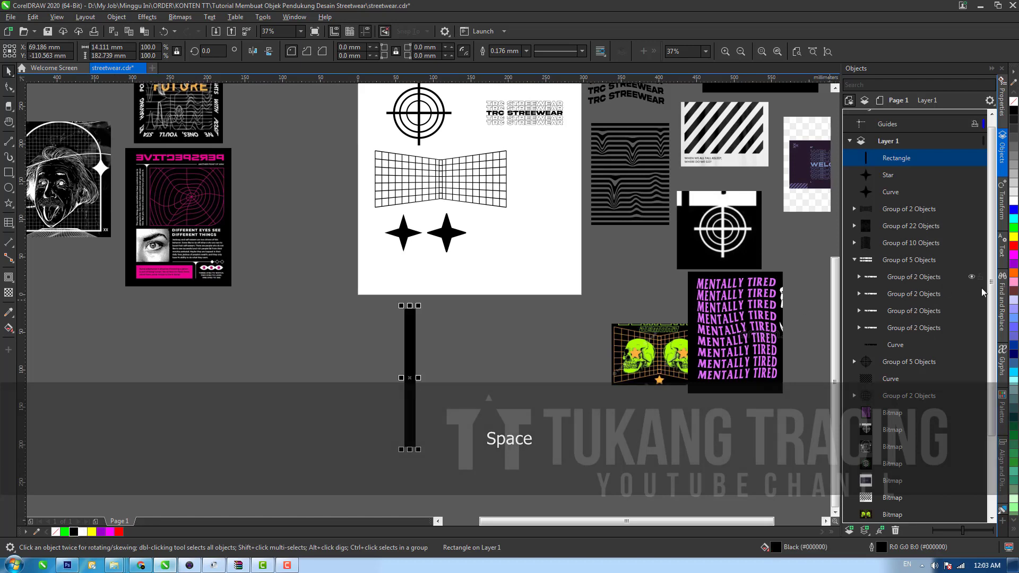
{"action": "left_click", "coordinate": [100, 531]}
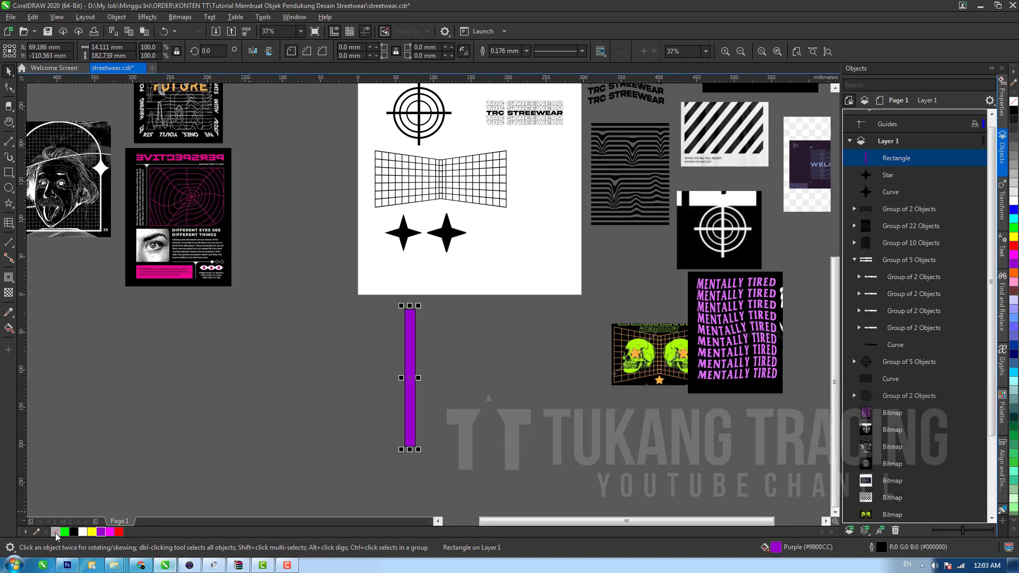
Step: Duplicate the purple rectangle as an adjoining stripe about 11 mm wide on its right side and fill it light blue
{"action": "key", "text": "ctrl+c"}
{"action": "key", "text": "ctrl+v"}
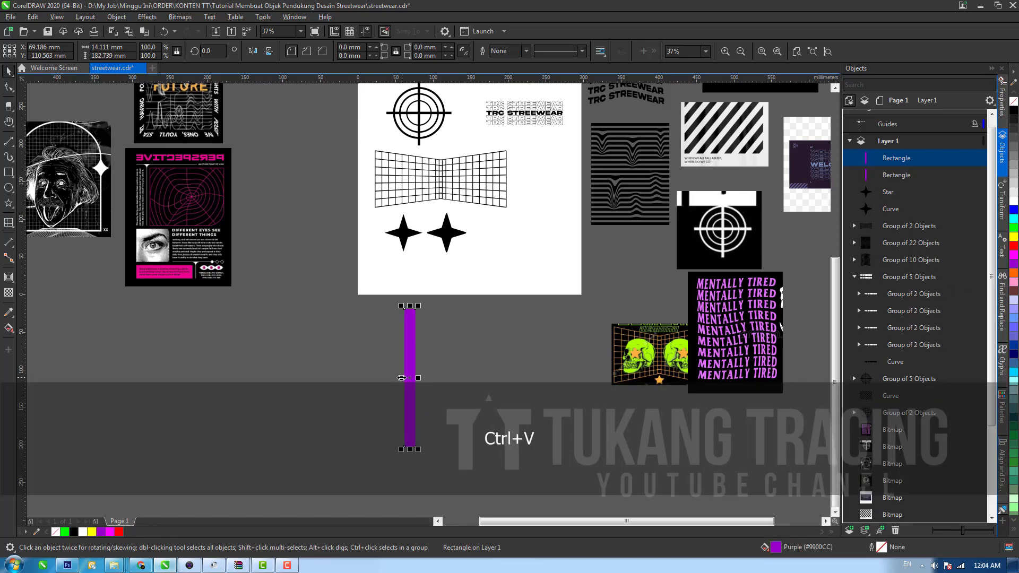
{"action": "left_click_drag", "start_coordinate": [401, 378], "coordinate": [420, 381]}
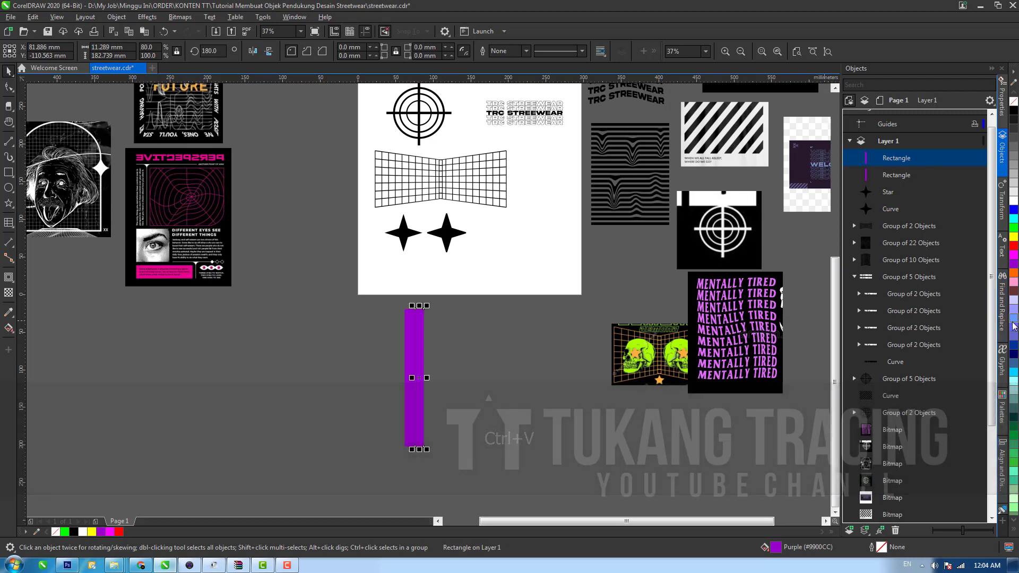
{"action": "left_click", "coordinate": [1014, 318]}
Step: Duplicate the purple stripe as a wider one, about 18 mm, on the far side of the light blue stripe
{"action": "left_click", "coordinate": [412, 391]}
{"action": "key", "text": "ctrl+c"}
{"action": "key", "text": "ctrl+v"}
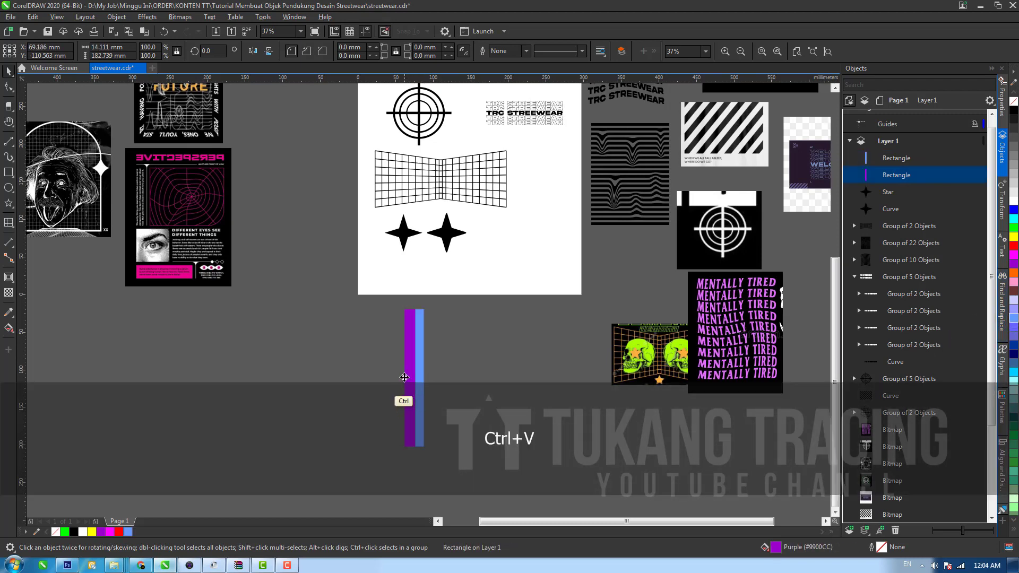
{"action": "left_click_drag", "start_coordinate": [401, 377], "coordinate": [435, 373]}
{"action": "key", "text": "ctrl+z"}
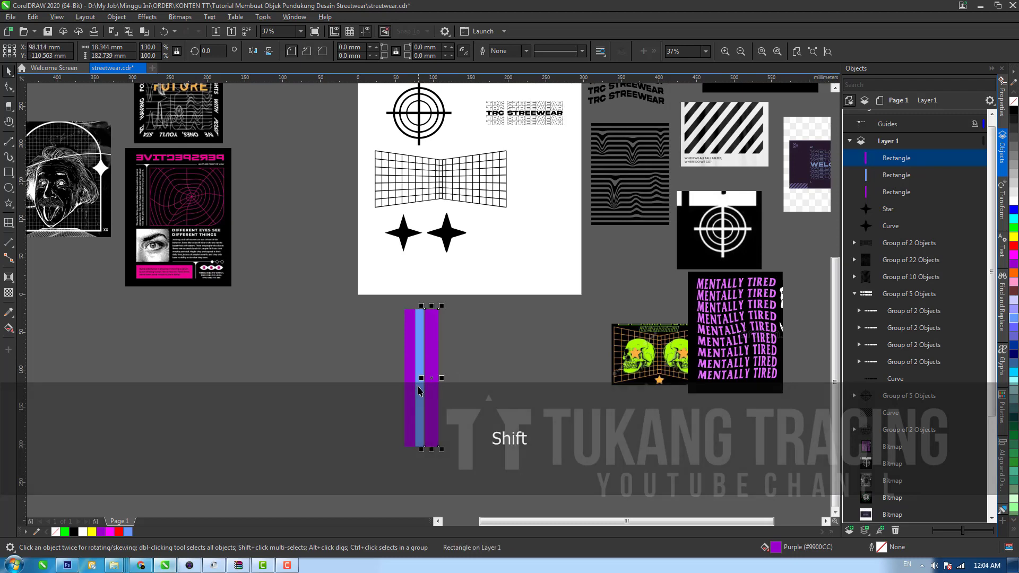
Step: Extend the row with a wider copy of the light blue stripe and a purple stripe about 27 mm wide
{"action": "left_click", "coordinate": [420, 391]}
{"action": "key", "text": "ctrl+v"}
{"action": "left_click_drag", "start_coordinate": [412, 377], "coordinate": [479, 378]}
{"action": "key", "text": "ctrl+v"}
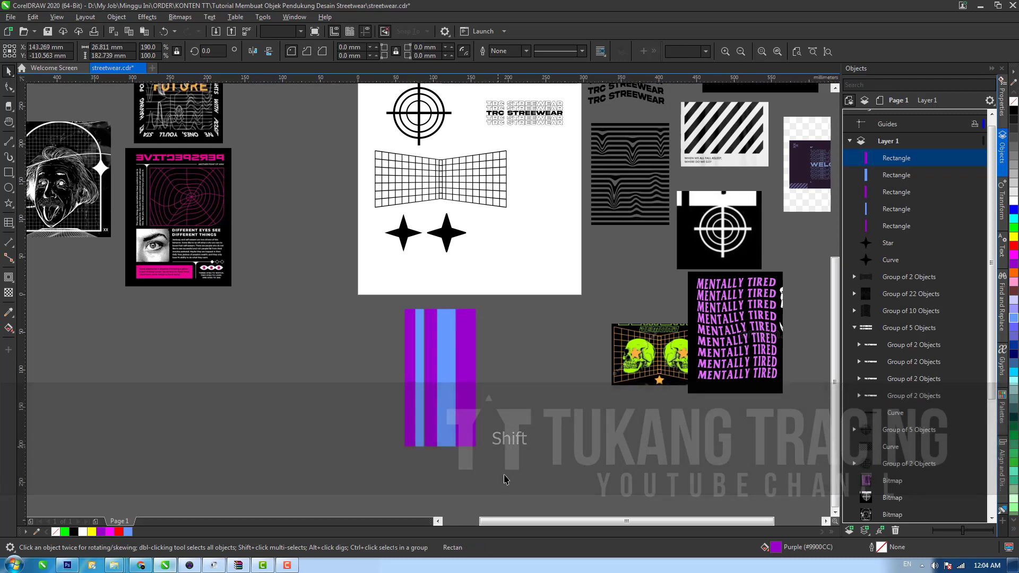
Step: Duplicate the set of five stripes, butt the copy against the original and shift both sets to the left
{"action": "left_click_drag", "start_coordinate": [496, 470], "coordinate": [356, 283]}
{"action": "key", "text": "ctrl+c"}
{"action": "key", "text": "ctrl+v"}
{"action": "left_click_drag", "start_coordinate": [465, 403], "coordinate": [528, 416]}
{"action": "left_click_drag", "start_coordinate": [524, 470], "coordinate": [387, 308]}
{"action": "left_click_drag", "start_coordinate": [468, 445], "coordinate": [370, 447]}
{"action": "left_click", "coordinate": [348, 404]}
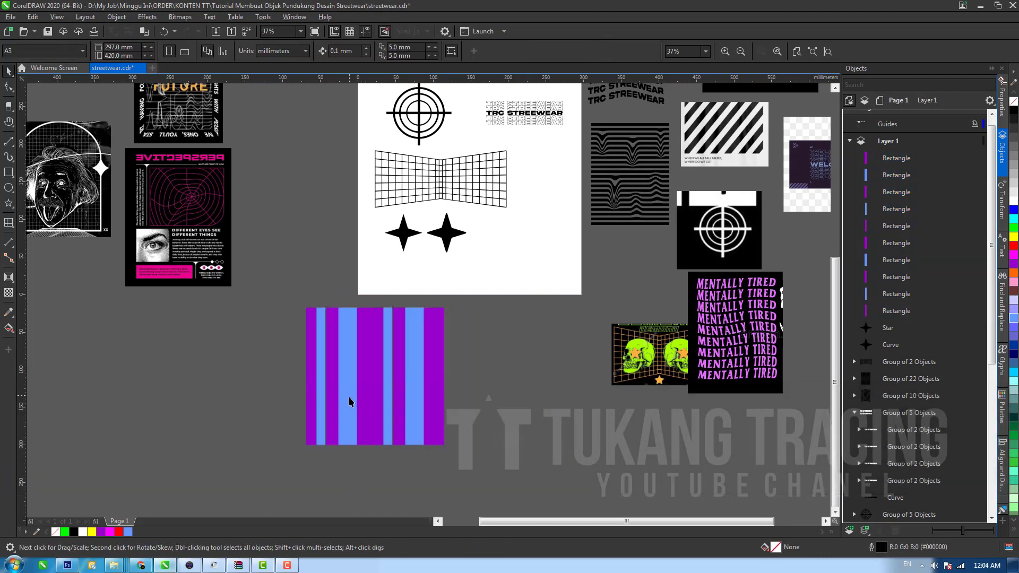
Step: Append copies of the wide light blue stripe and a purple stripe to the right end of the row
{"action": "key", "text": "ctrl+c"}
{"action": "key", "text": "ctrl+v"}
{"action": "left_click_drag", "start_coordinate": [351, 405], "coordinate": [491, 385]}
{"action": "left_click", "coordinate": [434, 377]}
{"action": "key", "text": "ctrl+c"}
{"action": "key", "text": "ctrl+v"}
Step: Group all twelve stripes below the page into one object
{"action": "left_click_drag", "start_coordinate": [260, 302], "coordinate": [485, 448]}
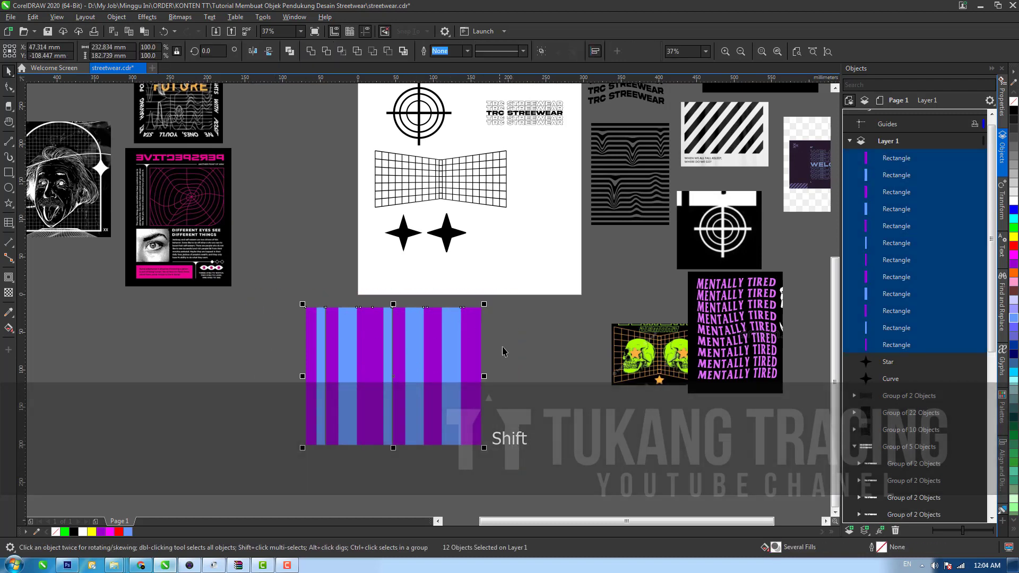
{"action": "key", "text": "ctrl+g"}
{"action": "key", "text": "h"}
{"action": "left_click_drag", "start_coordinate": [521, 335], "coordinate": [580, 293]}
{"action": "key", "text": "space"}
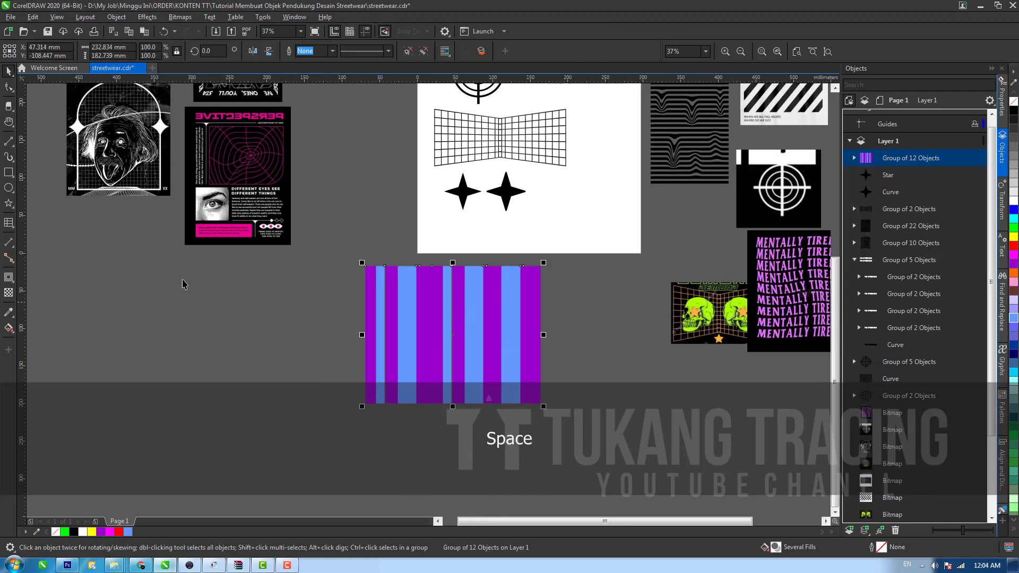
Step: Try a Twirl stroke across the striped group and undo it
{"action": "left_click", "coordinate": [14, 93]}
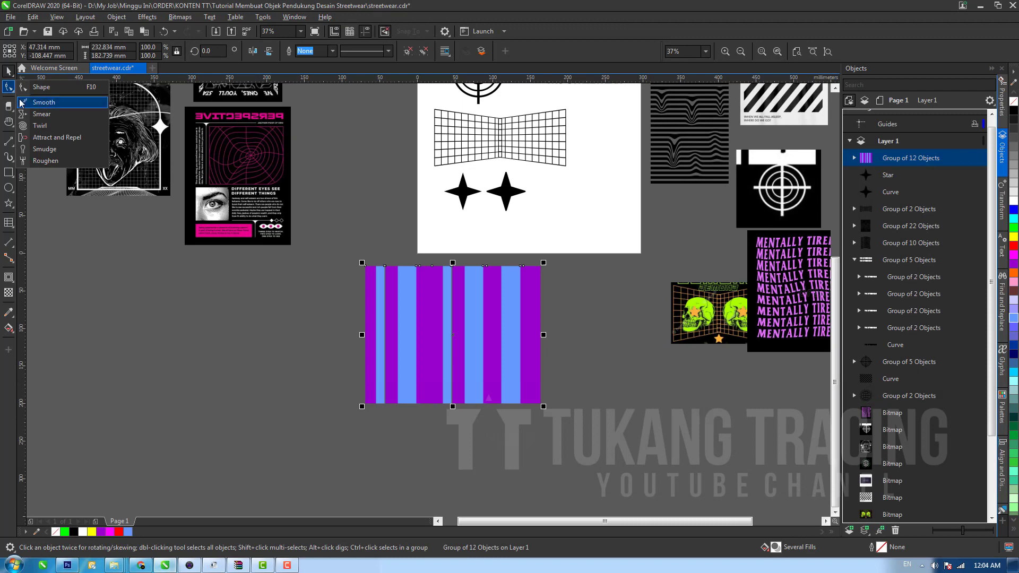
{"action": "left_click", "coordinate": [39, 126]}
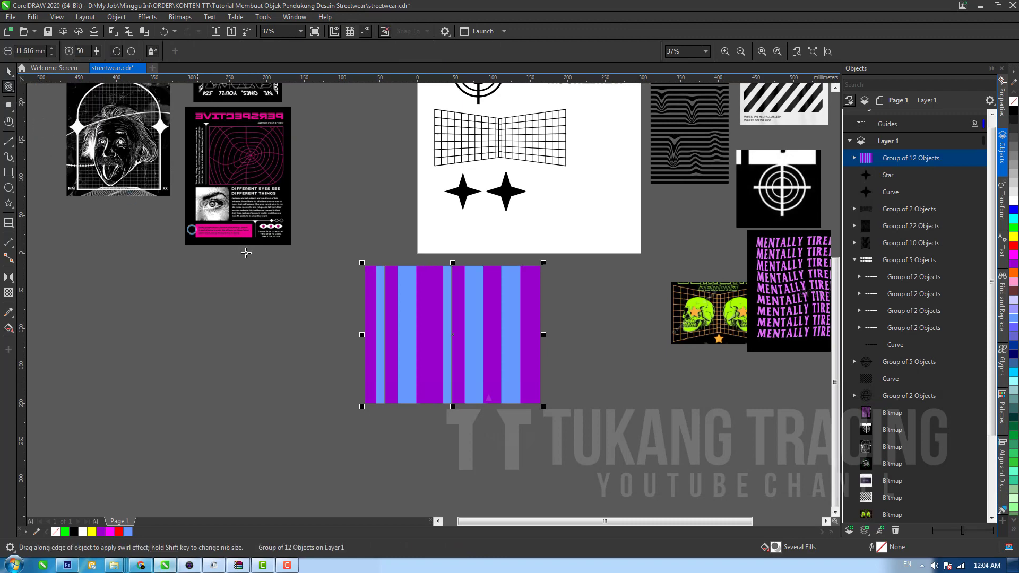
{"action": "mouse_move", "coordinate": [408, 328]}
{"action": "left_mouse_down"}
{"action": "mouse_move", "coordinate": [505, 328]}
{"action": "mouse_move", "coordinate": [494, 332]}
{"action": "mouse_move", "coordinate": [430, 342]}
{"action": "mouse_move", "coordinate": [502, 308]}
{"action": "left_mouse_up"}
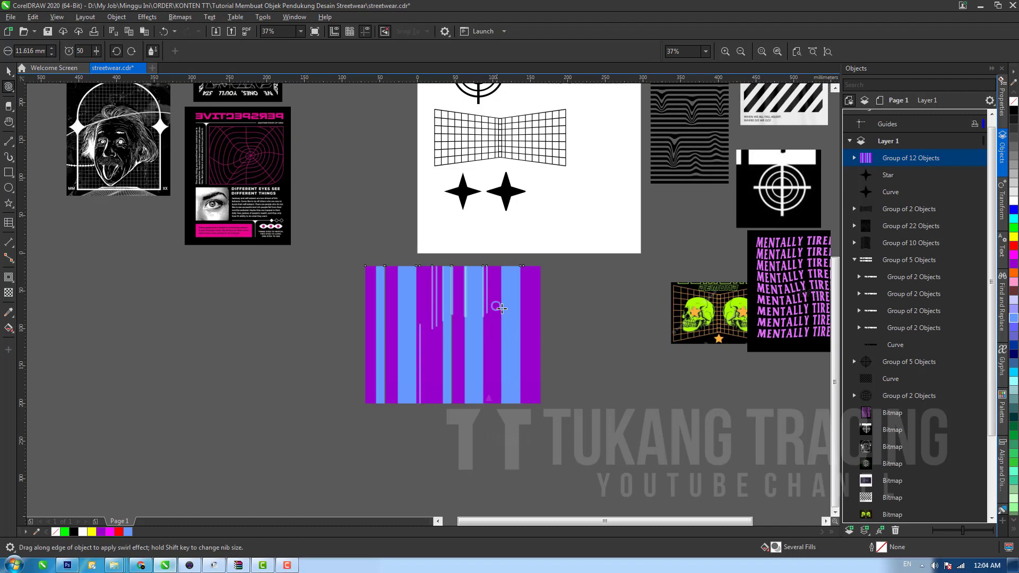
{"action": "key", "text": "ctrl+z"}
{"action": "key", "text": "ctrl+z"}
{"action": "key", "text": "ctrl+z"}
{"action": "key", "text": "ctrl+z"}
{"action": "key", "text": "ctrl+z"}
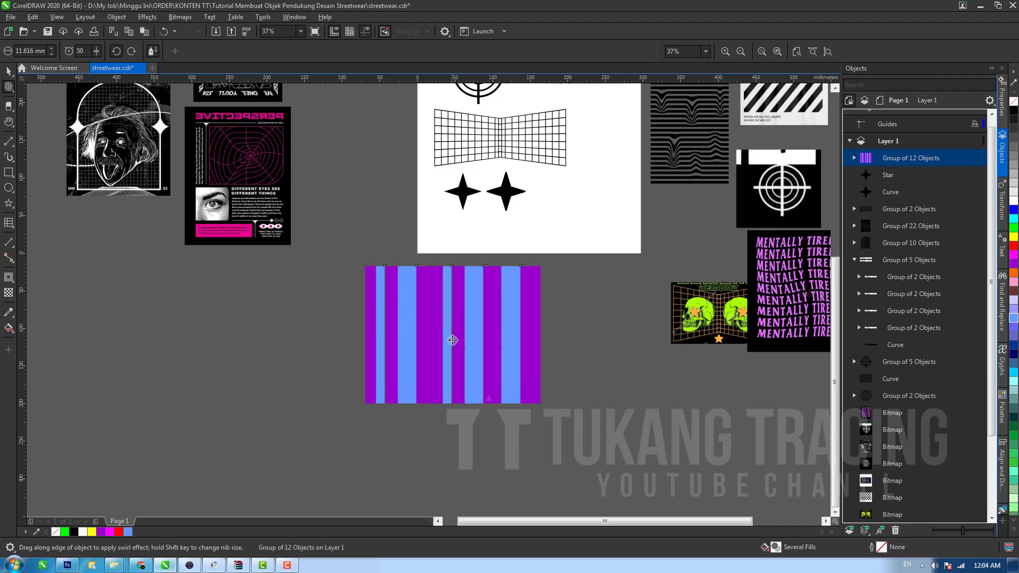
{"action": "key", "text": "ctrl+z"}
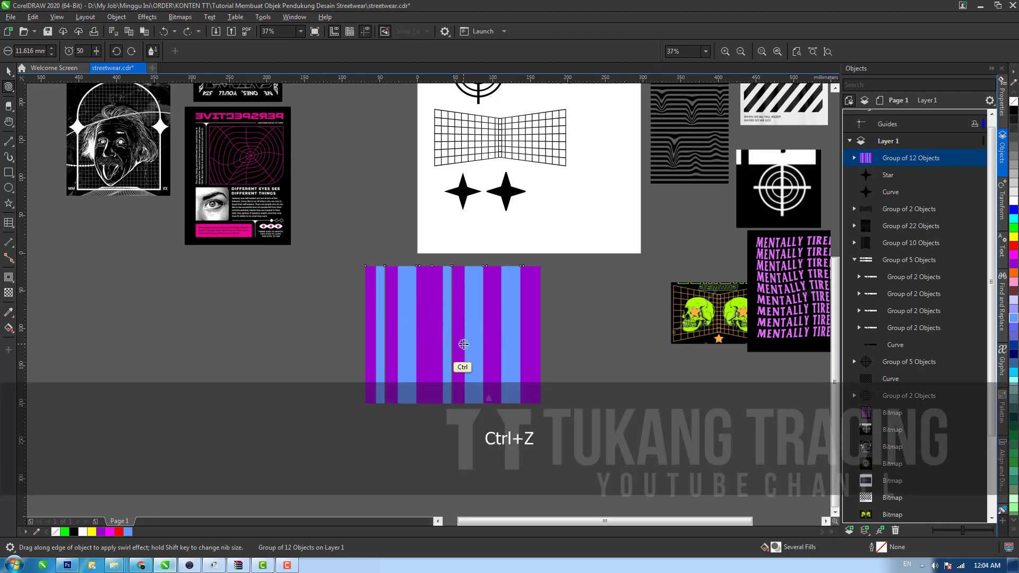
{"action": "key", "text": "ctrl+z"}
{"action": "key", "text": "ctrl+shift+z"}
{"action": "key", "text": "space"}
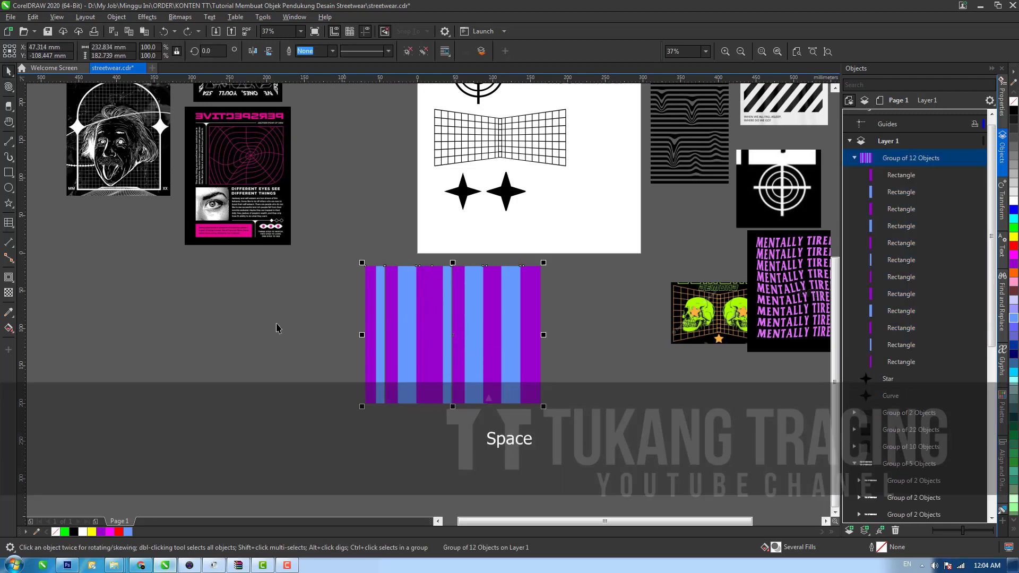
Step: Switch to the Smear tool, make a curved trial stroke across the stripes and undo it
{"action": "left_click", "coordinate": [11, 88]}
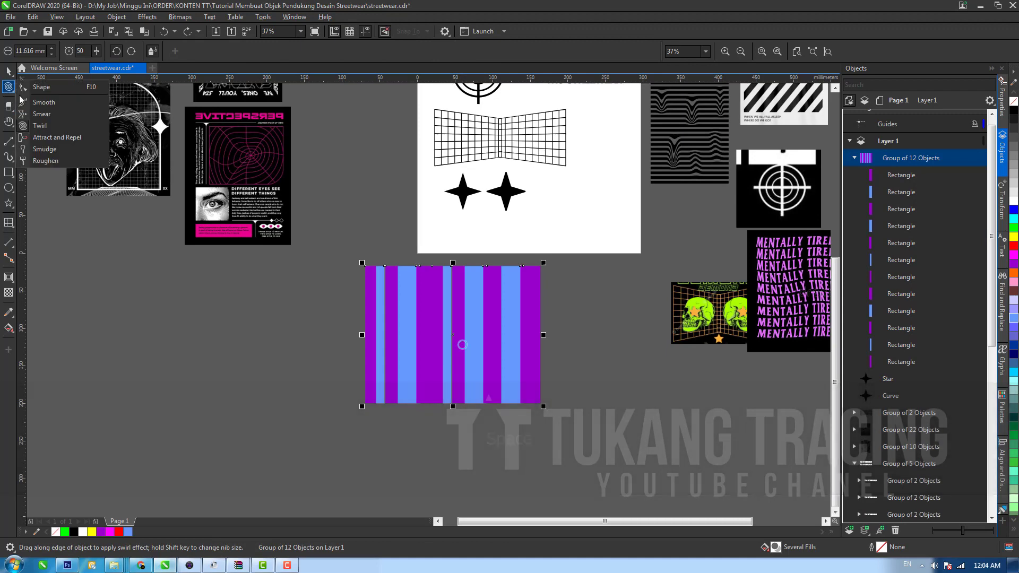
{"action": "left_click", "coordinate": [42, 114]}
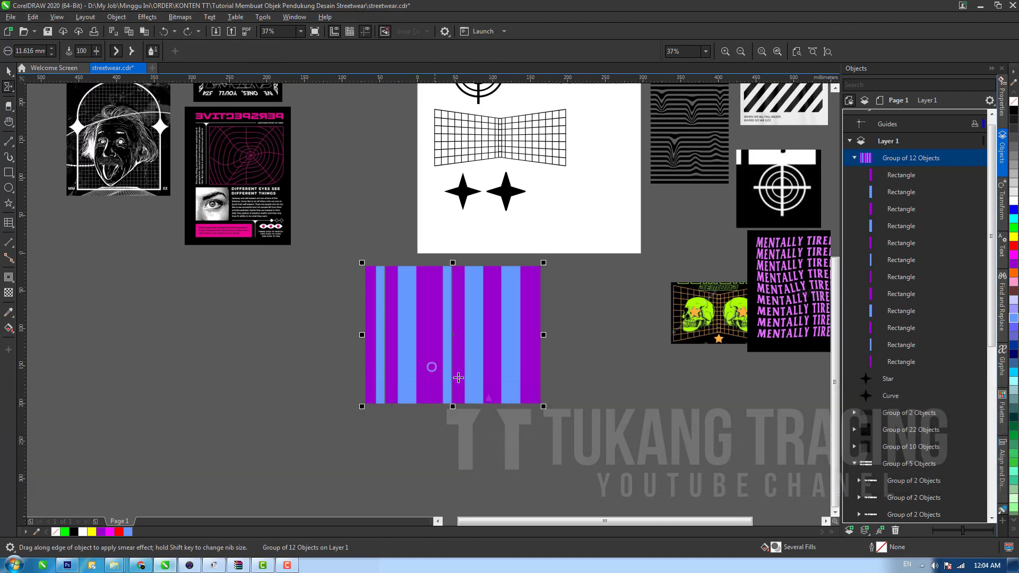
{"action": "mouse_move", "coordinate": [475, 359]}
{"action": "left_mouse_down"}
{"action": "mouse_move", "coordinate": [412, 370]}
{"action": "mouse_move", "coordinate": [387, 355]}
{"action": "mouse_move", "coordinate": [378, 330]}
{"action": "left_mouse_up"}
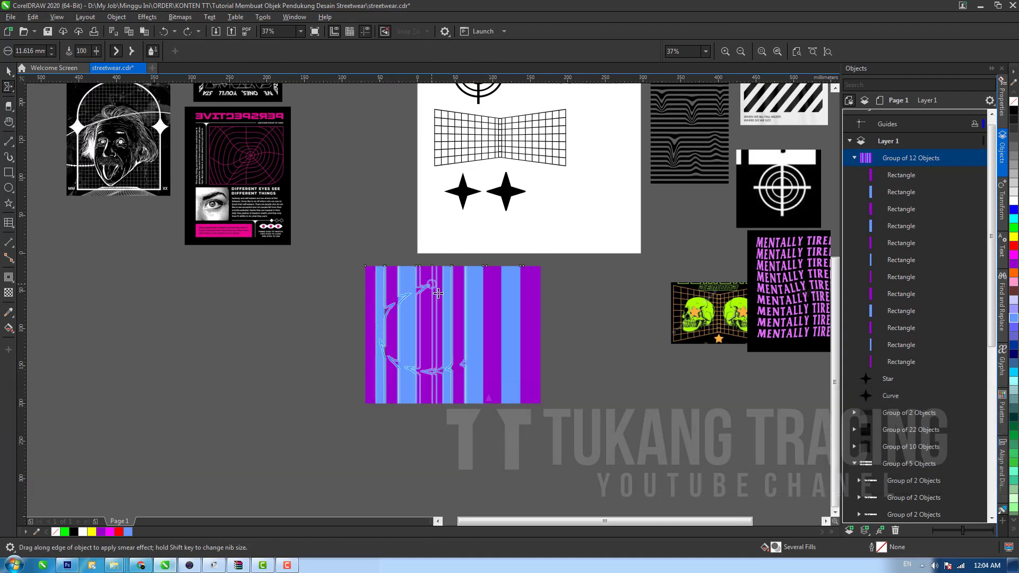
{"action": "left_click_drag", "start_coordinate": [437, 293], "coordinate": [438, 294]}
{"action": "key", "text": "ctrl+z"}
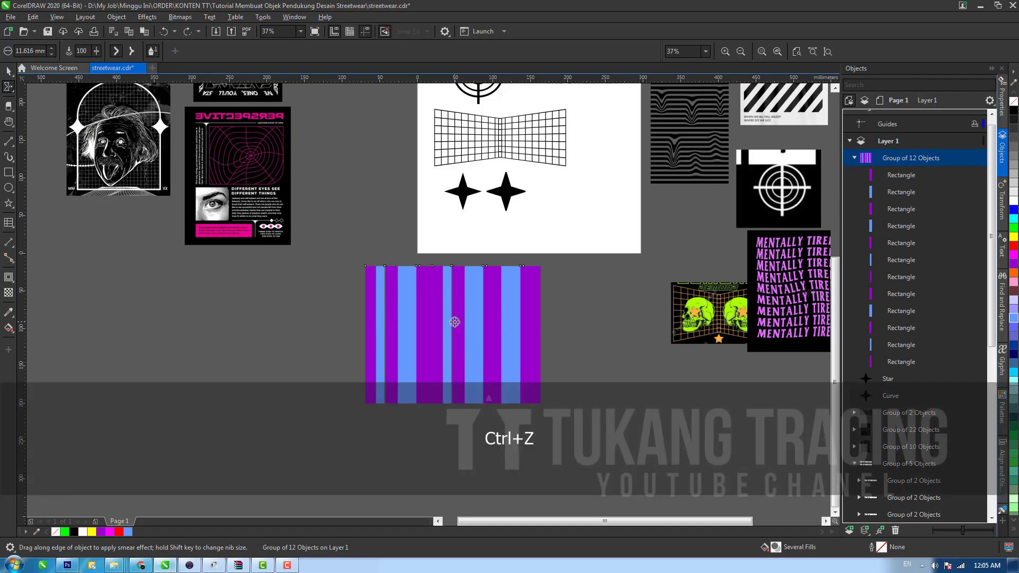
Step: Enlarge the Smear nib to about 124 mm and smear the striped group repeatedly into a flowing liquid pattern
{"action": "left_click_drag", "start_coordinate": [449, 329], "coordinate": [493, 329]}
{"action": "mouse_move", "coordinate": [352, 341]}
{"action": "left_mouse_down"}
{"action": "mouse_move", "coordinate": [440, 333]}
{"action": "mouse_move", "coordinate": [515, 300]}
{"action": "mouse_move", "coordinate": [518, 275]}
{"action": "left_mouse_up"}
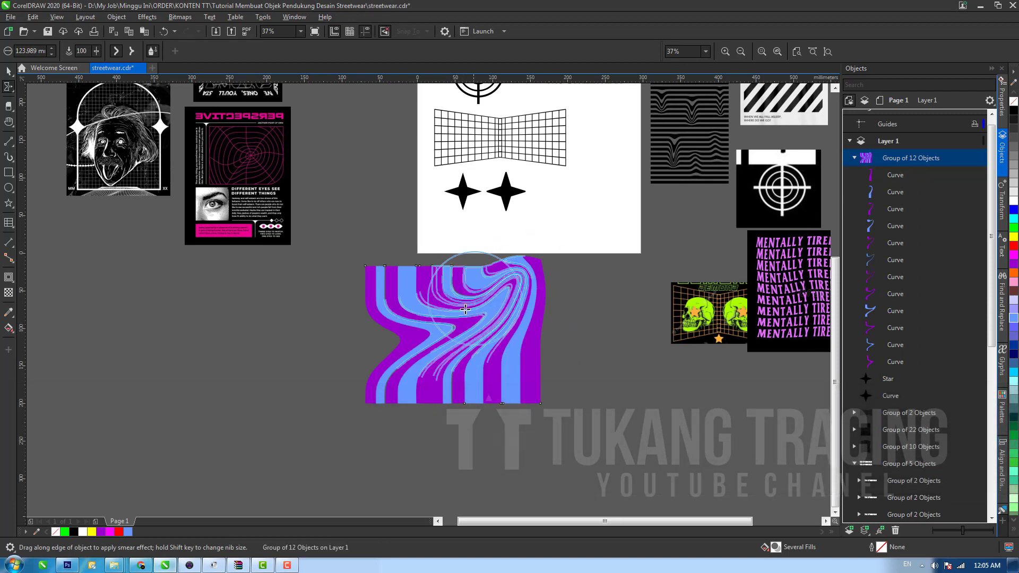
{"action": "mouse_move", "coordinate": [366, 352]}
{"action": "left_mouse_down"}
{"action": "mouse_move", "coordinate": [401, 362]}
{"action": "mouse_move", "coordinate": [357, 364]}
{"action": "left_mouse_up"}
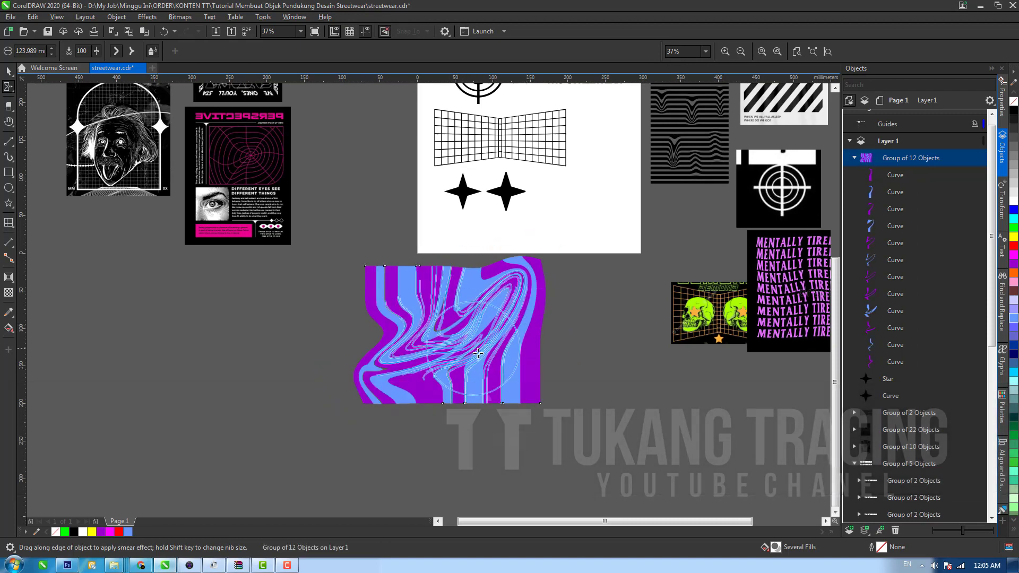
{"action": "left_click_drag", "start_coordinate": [478, 354], "coordinate": [512, 385]}
{"action": "mouse_move", "coordinate": [392, 301]}
{"action": "left_mouse_down"}
{"action": "mouse_move", "coordinate": [525, 288]}
{"action": "mouse_move", "coordinate": [538, 304]}
{"action": "left_mouse_up"}
{"action": "mouse_move", "coordinate": [525, 349]}
{"action": "left_mouse_down"}
{"action": "mouse_move", "coordinate": [670, 354]}
{"action": "mouse_move", "coordinate": [550, 350]}
{"action": "mouse_move", "coordinate": [573, 315]}
{"action": "mouse_move", "coordinate": [568, 281]}
{"action": "mouse_move", "coordinate": [542, 261]}
{"action": "mouse_move", "coordinate": [420, 277]}
{"action": "left_mouse_up"}
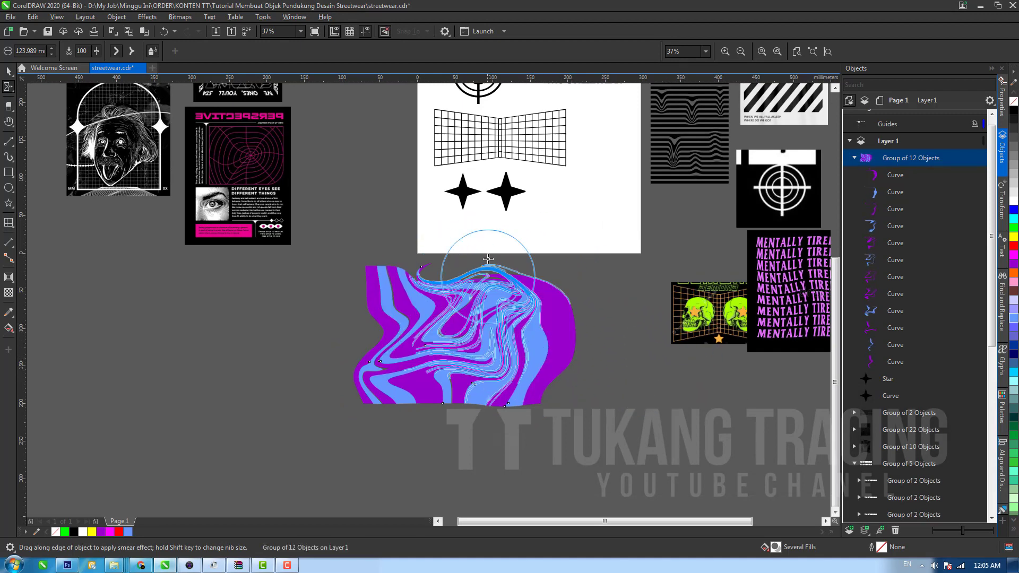
{"action": "left_click_drag", "start_coordinate": [488, 259], "coordinate": [489, 262]}
{"action": "left_click_drag", "start_coordinate": [422, 313], "coordinate": [397, 306]}
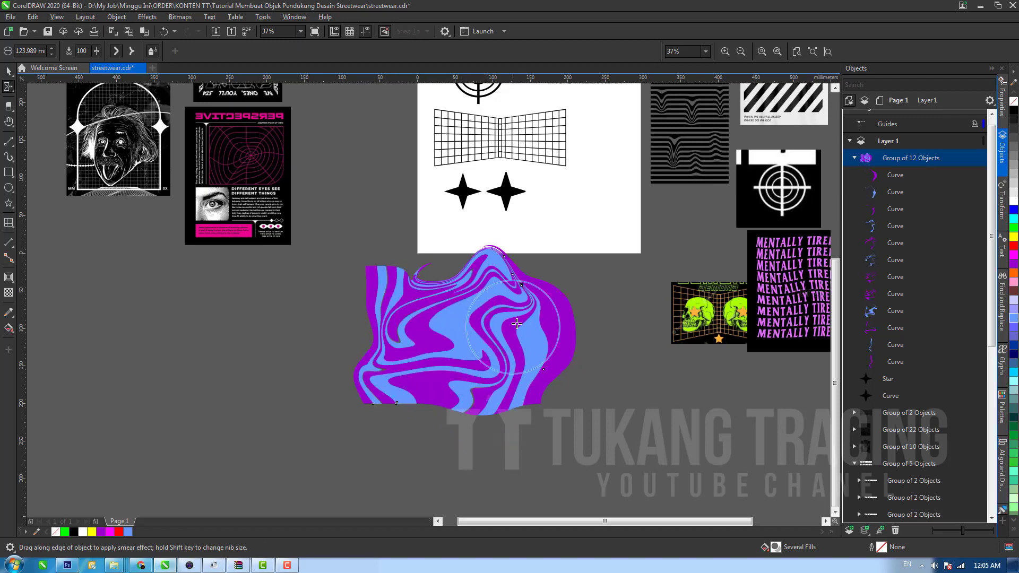
{"action": "mouse_move", "coordinate": [516, 323]}
{"action": "left_mouse_down"}
{"action": "mouse_move", "coordinate": [427, 347]}
{"action": "mouse_move", "coordinate": [424, 382]}
{"action": "left_mouse_up"}
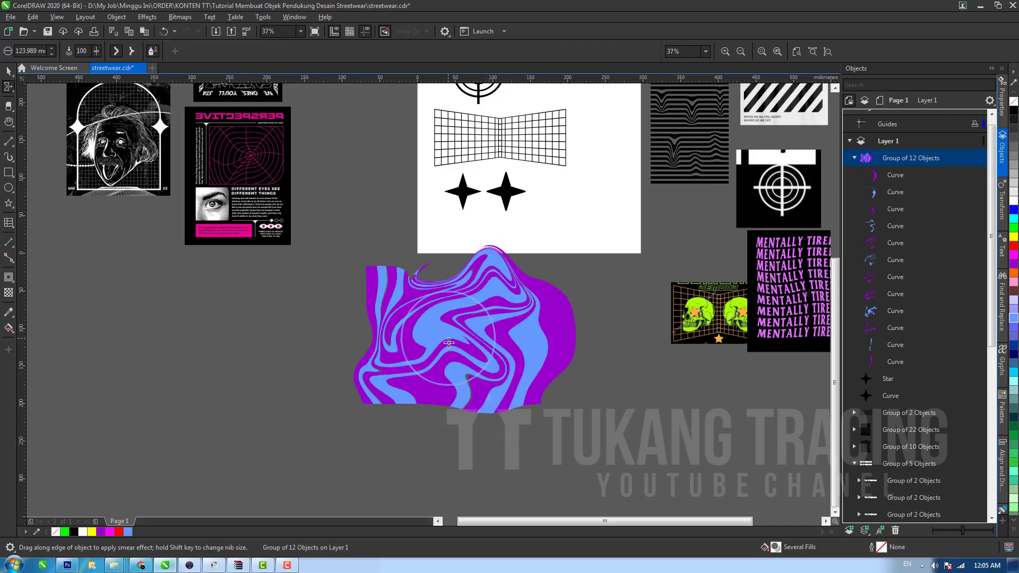
{"action": "left_click_drag", "start_coordinate": [449, 343], "coordinate": [418, 374]}
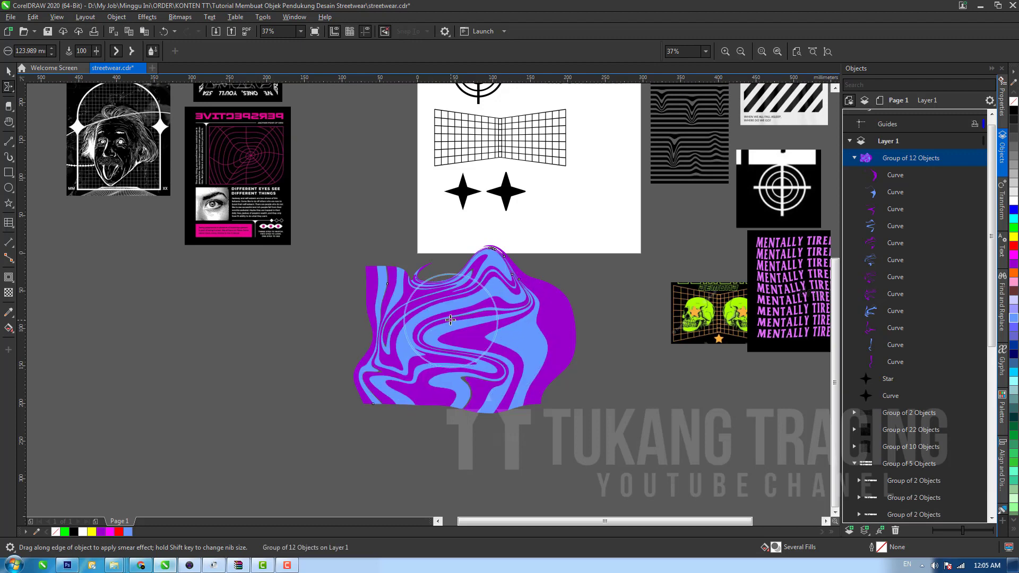
{"action": "left_click_drag", "start_coordinate": [482, 346], "coordinate": [483, 346]}
Step: Examine the smeared liquid pattern up close and glance at the reference in Chrome
{"action": "key", "text": "space"}
{"action": "key", "text": "z"}
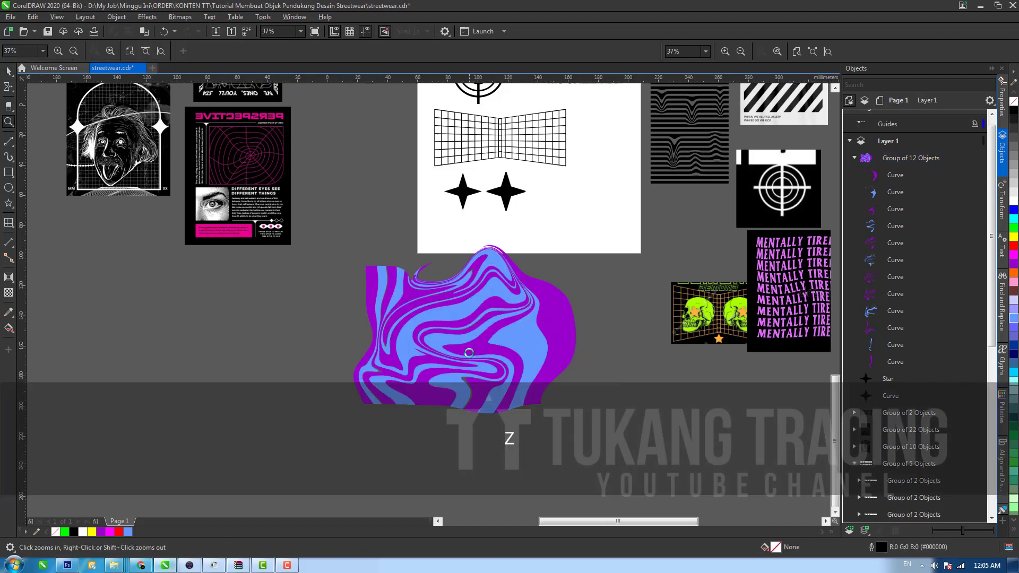
{"action": "left_click", "coordinate": [412, 330]}
{"action": "left_click", "coordinate": [423, 337]}
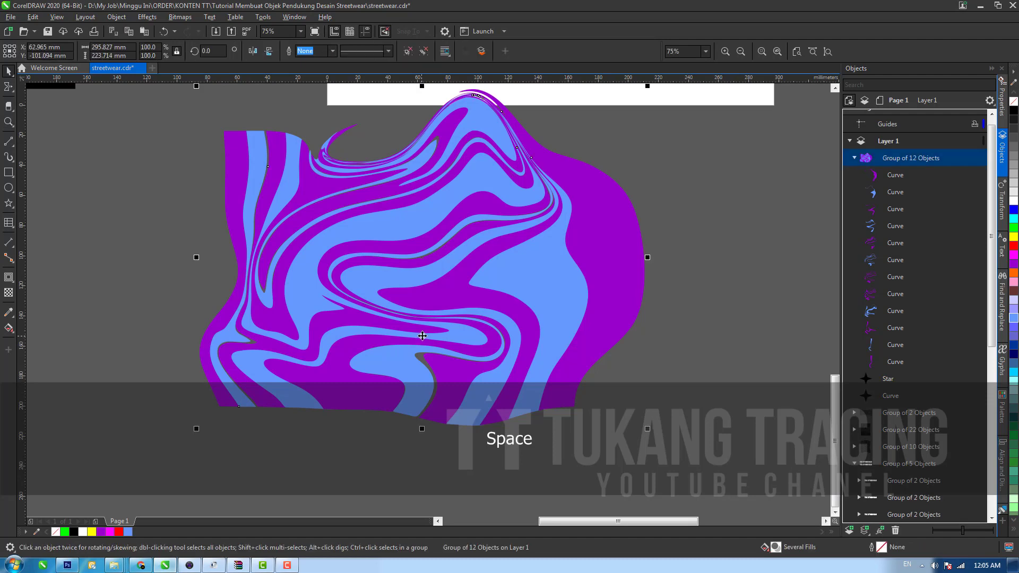
{"action": "left_click_drag", "start_coordinate": [457, 280], "coordinate": [473, 307]}
{"action": "key", "text": "ctrl+z"}
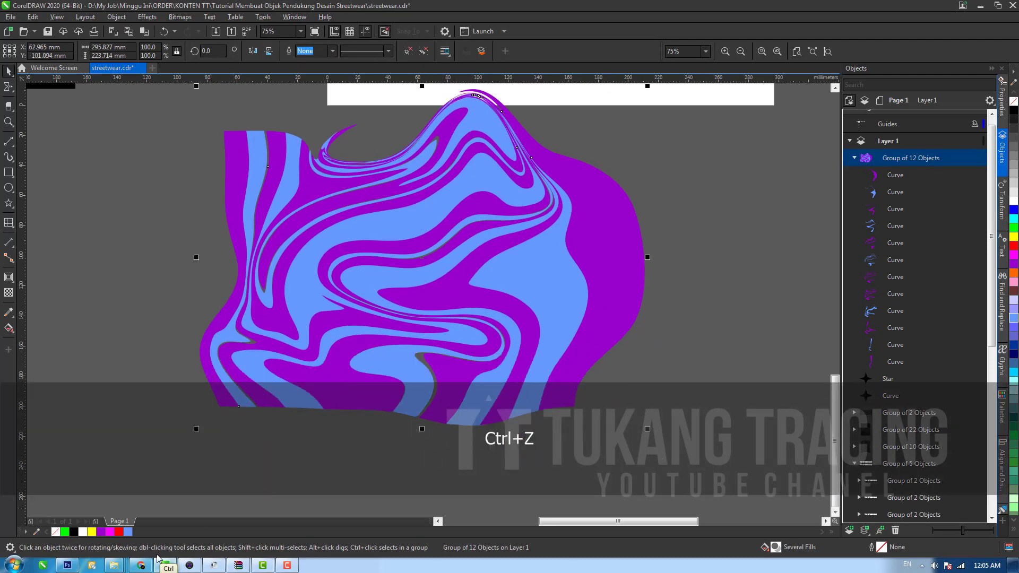
{"action": "left_click", "coordinate": [142, 566]}
{"action": "left_click", "coordinate": [142, 566]}
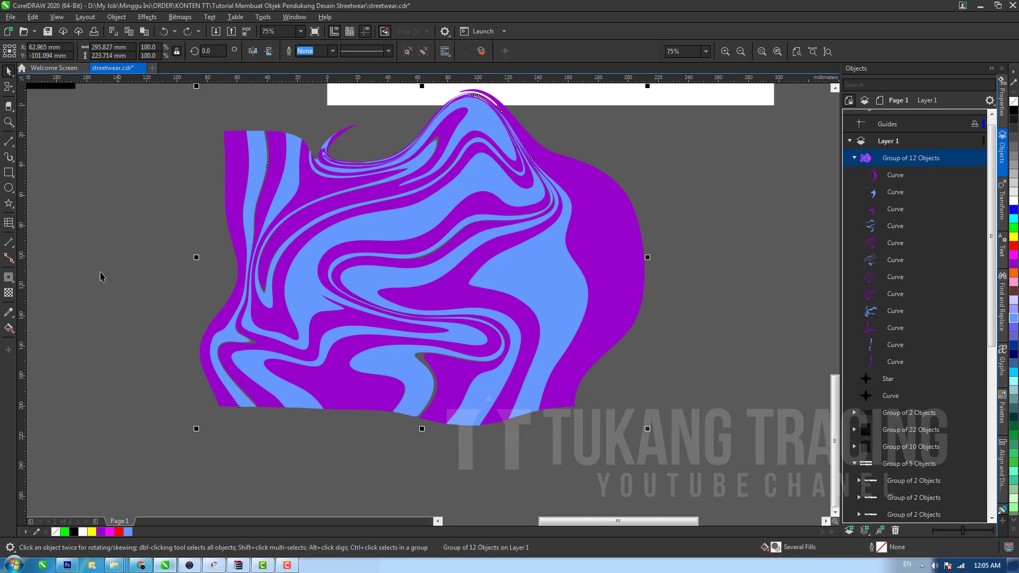
Step: Draw a rectangle about 231 × 93 mm over the middle of the liquid pattern and intersect it with the group
{"action": "left_click", "coordinate": [9, 172]}
{"action": "left_click_drag", "start_coordinate": [248, 200], "coordinate": [595, 341]}
{"action": "left_click", "coordinate": [626, 291], "text": "shift"}
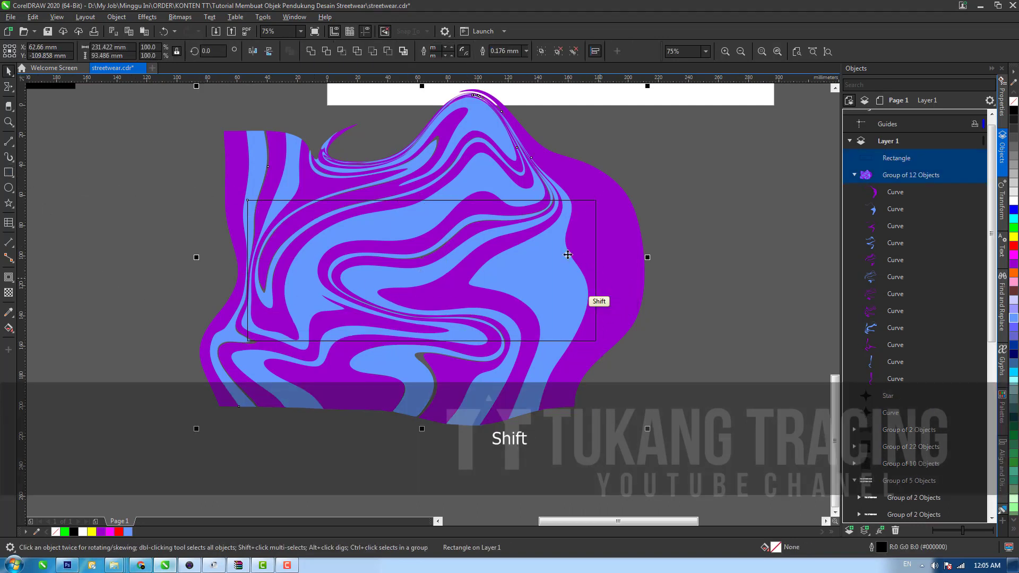
{"action": "left_click", "coordinate": [342, 52]}
Step: Move the original smeared group and the cropping rectangle away from the intersected liquid pattern
{"action": "left_click", "coordinate": [503, 195]}
{"action": "key", "text": "space"}
{"action": "scroll", "coordinate": [521, 194], "scroll_direction": "down", "scroll_amount": 1}
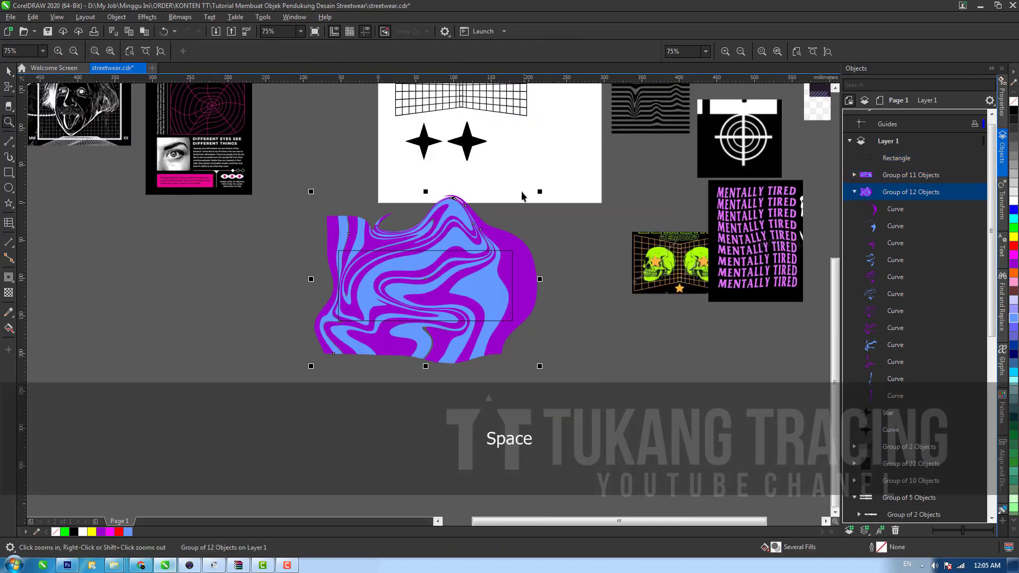
{"action": "left_click_drag", "start_coordinate": [497, 249], "coordinate": [664, 392]}
{"action": "left_click", "coordinate": [481, 277]}
{"action": "left_click_drag", "start_coordinate": [481, 277], "coordinate": [405, 376]}
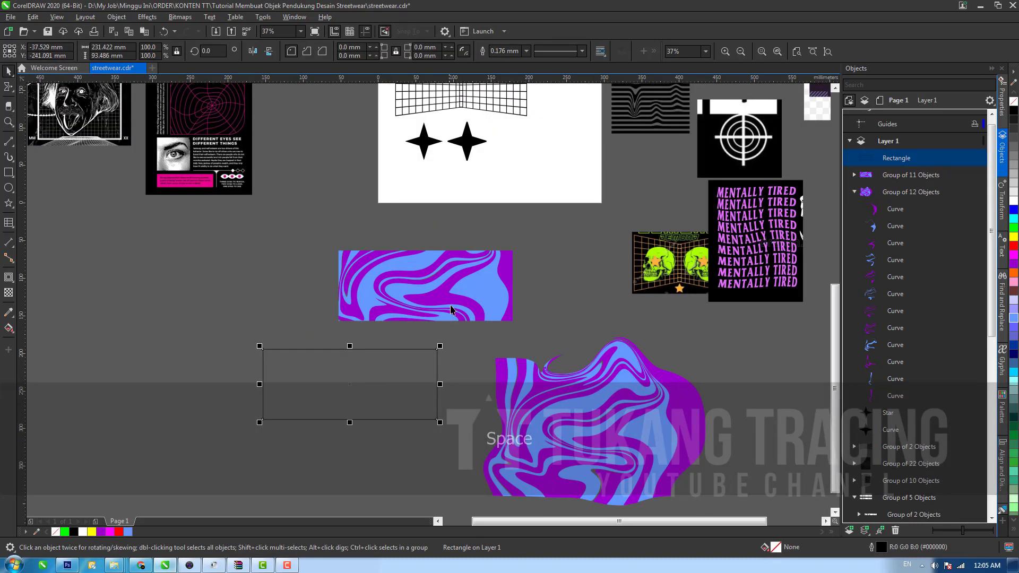
Step: Move the cropped liquid pattern up so it overlaps the page's lower edge beneath the stars
{"action": "left_click", "coordinate": [455, 290]}
{"action": "key", "text": "space"}
{"action": "scroll", "coordinate": [431, 333], "scroll_direction": "up", "scroll_amount": 1}
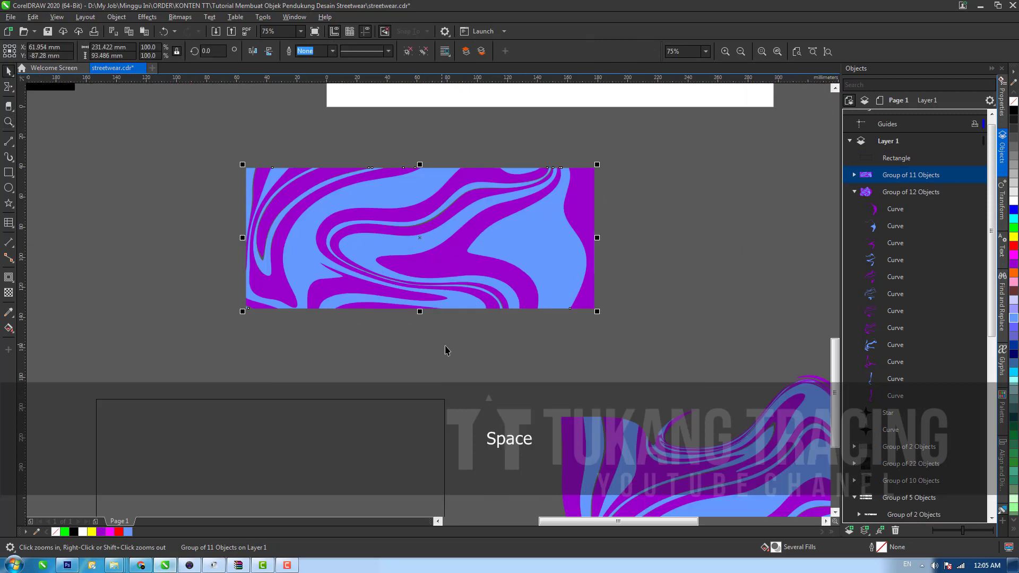
{"action": "left_click", "coordinate": [475, 290]}
{"action": "key", "text": "h"}
{"action": "left_click_drag", "start_coordinate": [480, 326], "coordinate": [543, 247]}
{"action": "scroll", "coordinate": [486, 315], "scroll_direction": "down", "scroll_amount": 1}
{"action": "key", "text": "space"}
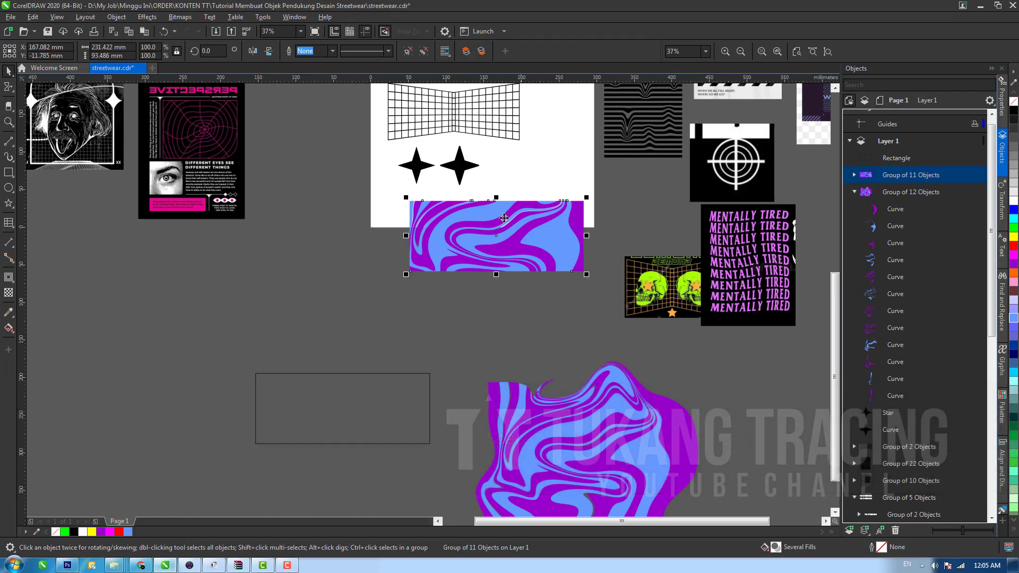
Step: Delete the original smeared group and shift the empty rectangle up and to the right below the page
{"action": "left_click", "coordinate": [544, 423]}
{"action": "left_click_drag", "start_coordinate": [497, 396], "coordinate": [483, 375]}
{"action": "key", "text": "Delete"}
{"action": "left_click", "coordinate": [513, 323]}
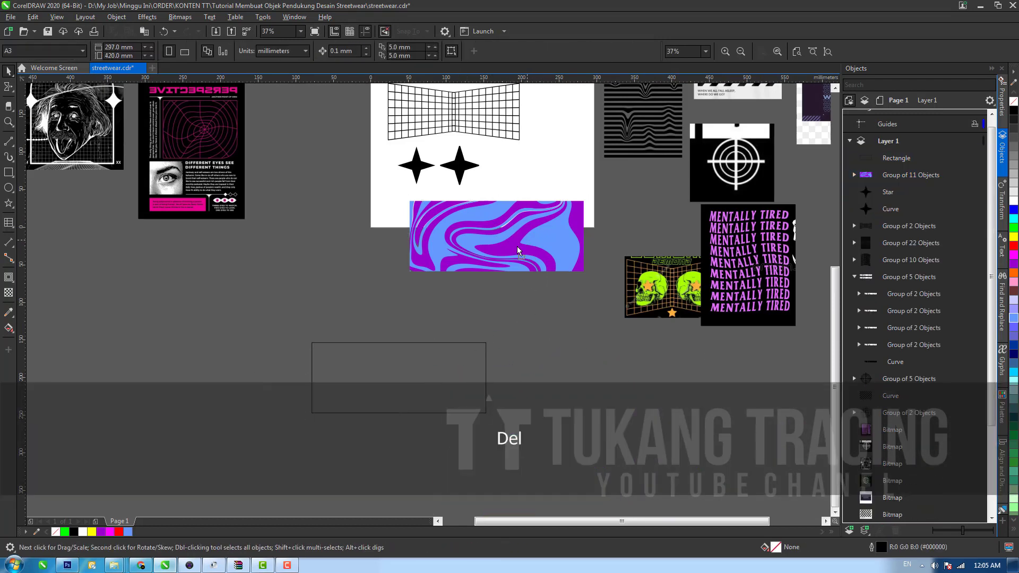
Step: Place the cropped liquid pattern just below the page's lower edge, near its left side
{"action": "left_click_drag", "start_coordinate": [518, 249], "coordinate": [488, 280]}
{"action": "left_click", "coordinate": [561, 288]}
{"action": "key", "text": "k"}
{"action": "key", "text": "h"}
{"action": "left_click_drag", "start_coordinate": [563, 291], "coordinate": [489, 380]}
{"action": "left_click_drag", "start_coordinate": [527, 285], "coordinate": [523, 318]}
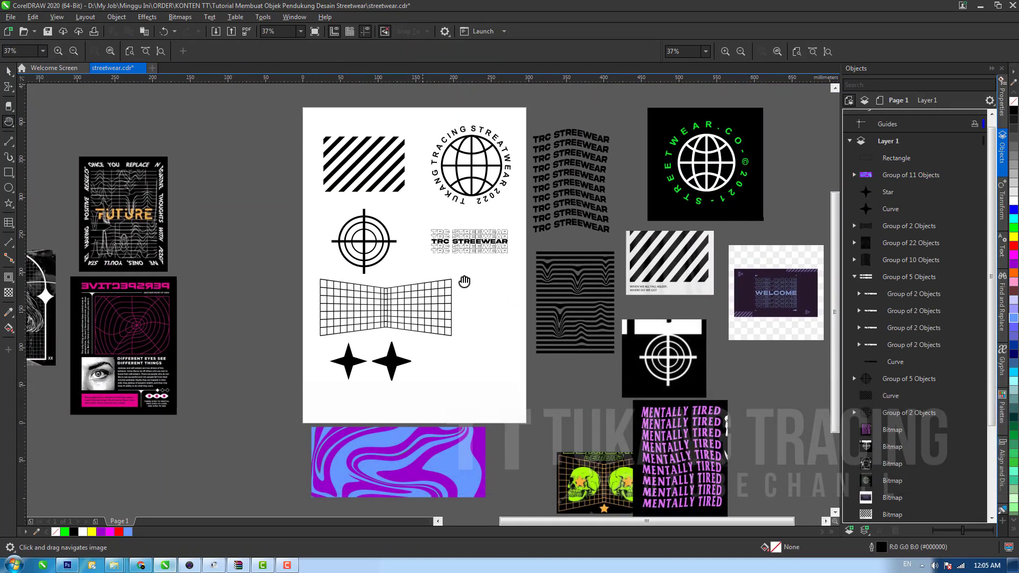
Step: Move the cropped liquid pattern up and to the right so it overlaps the page's lower-right corner
{"action": "left_click_drag", "start_coordinate": [481, 382], "coordinate": [468, 323]}
{"action": "left_click_drag", "start_coordinate": [437, 239], "coordinate": [449, 250]}
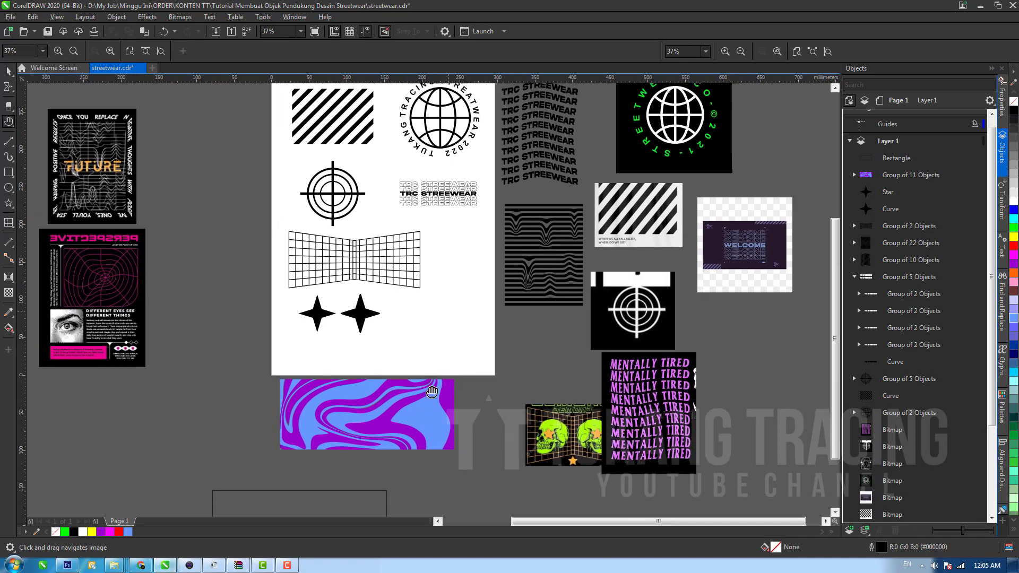
{"action": "key", "text": "space"}
{"action": "left_click_drag", "start_coordinate": [413, 415], "coordinate": [513, 360]}
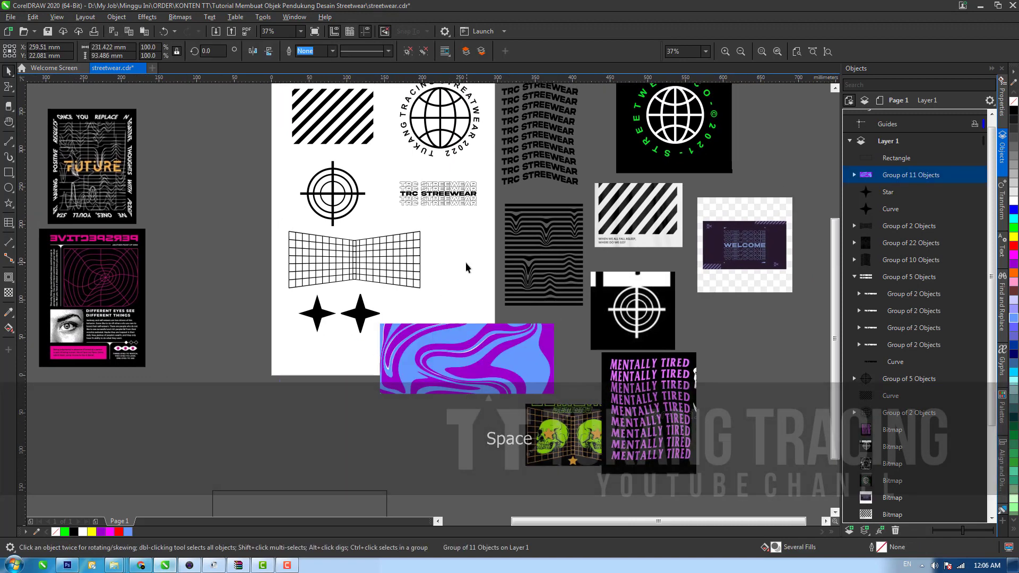
{"action": "key", "text": "h"}
{"action": "left_click_drag", "start_coordinate": [475, 270], "coordinate": [450, 296]}
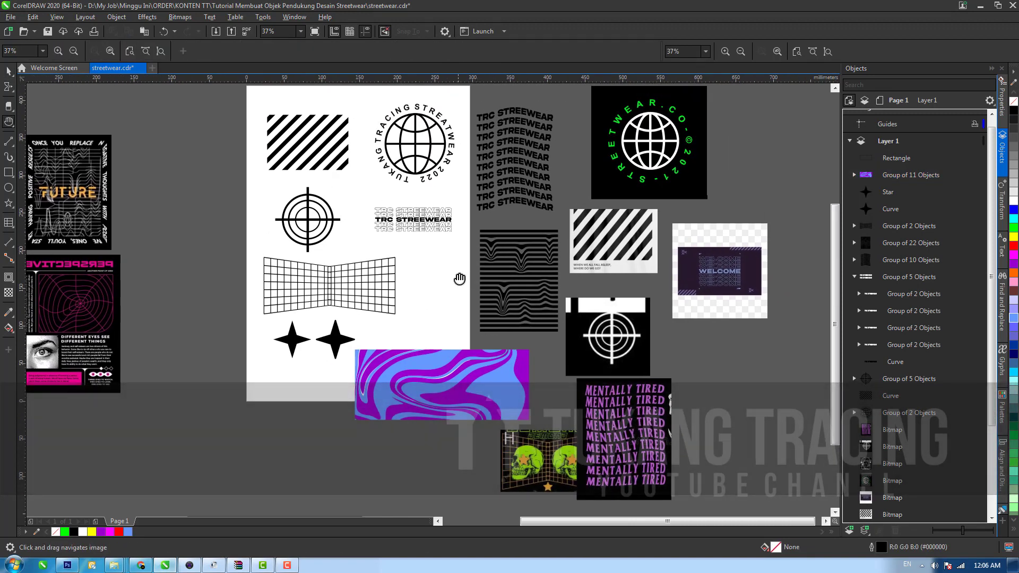
{"action": "key", "text": "space"}
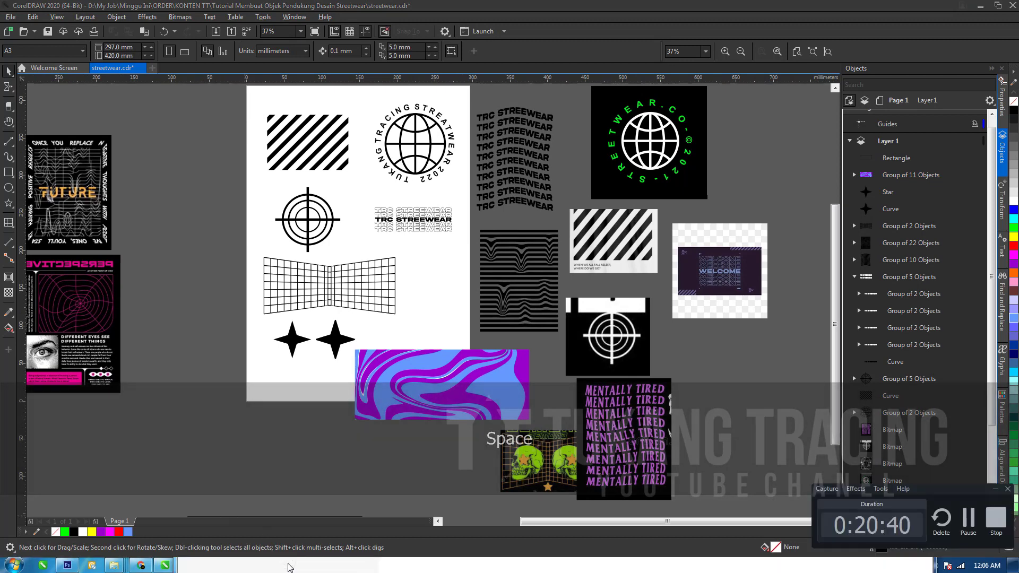
{"action": "left_click", "coordinate": [286, 566]}
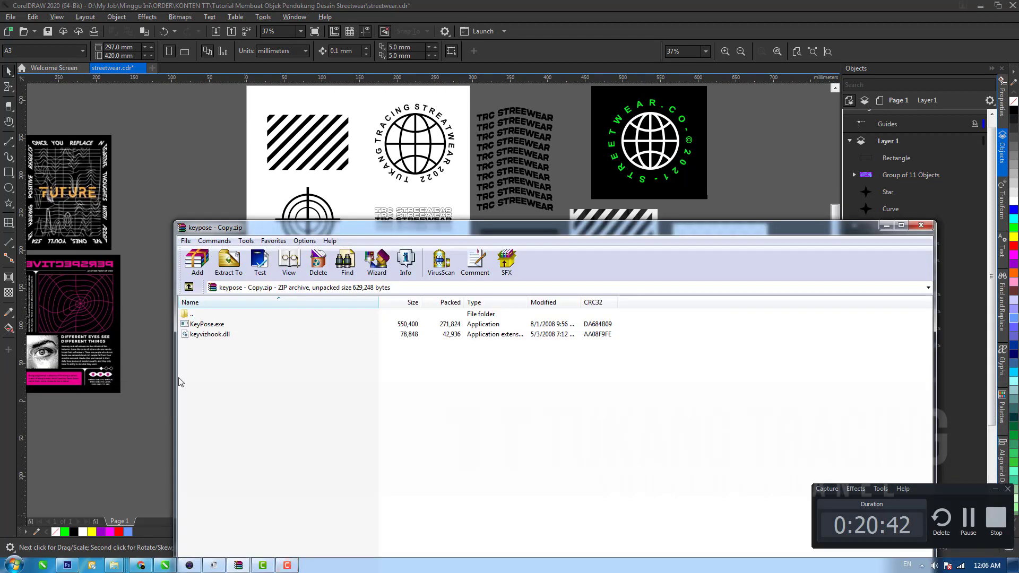
{"action": "left_click", "coordinate": [147, 401]}
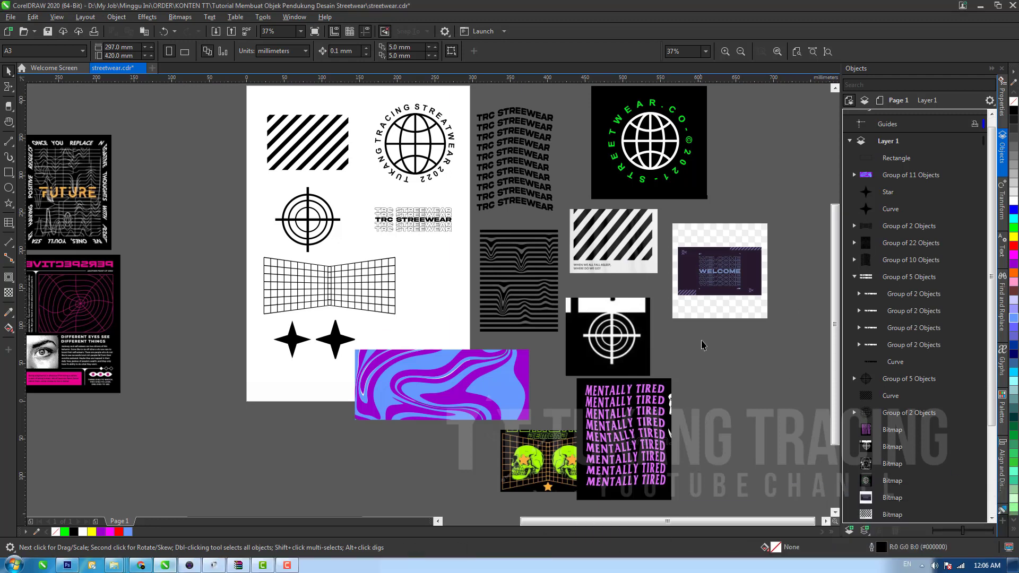
Step: Save the streetwear.cdr document with all the finished vector elements
{"action": "key", "text": "h"}
{"action": "left_click_drag", "start_coordinate": [576, 219], "coordinate": [521, 235]}
{"action": "left_click_drag", "start_coordinate": [456, 291], "coordinate": [438, 287]}
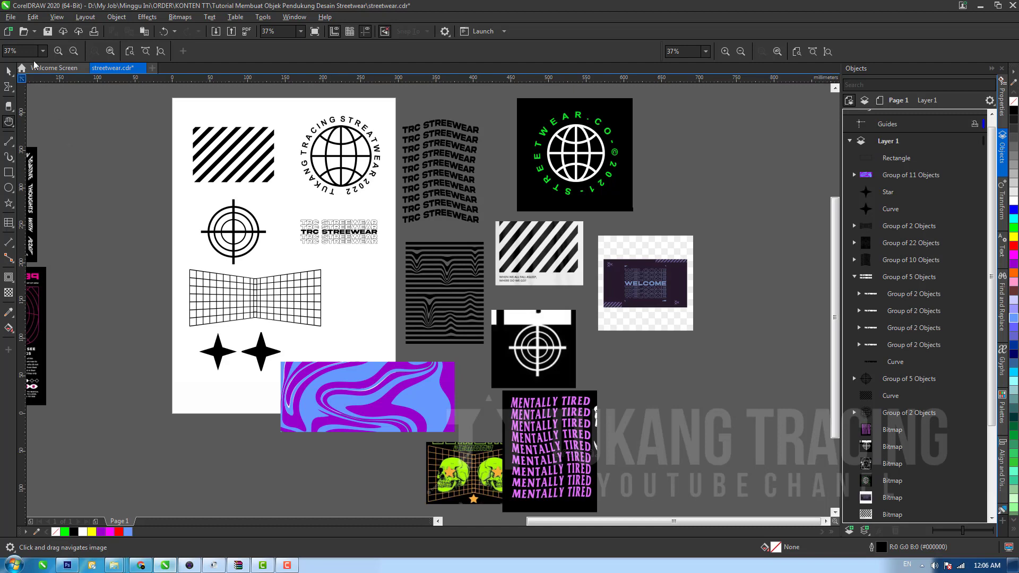
{"action": "left_click", "coordinate": [9, 71]}
{"action": "key", "text": "ctrl+s"}
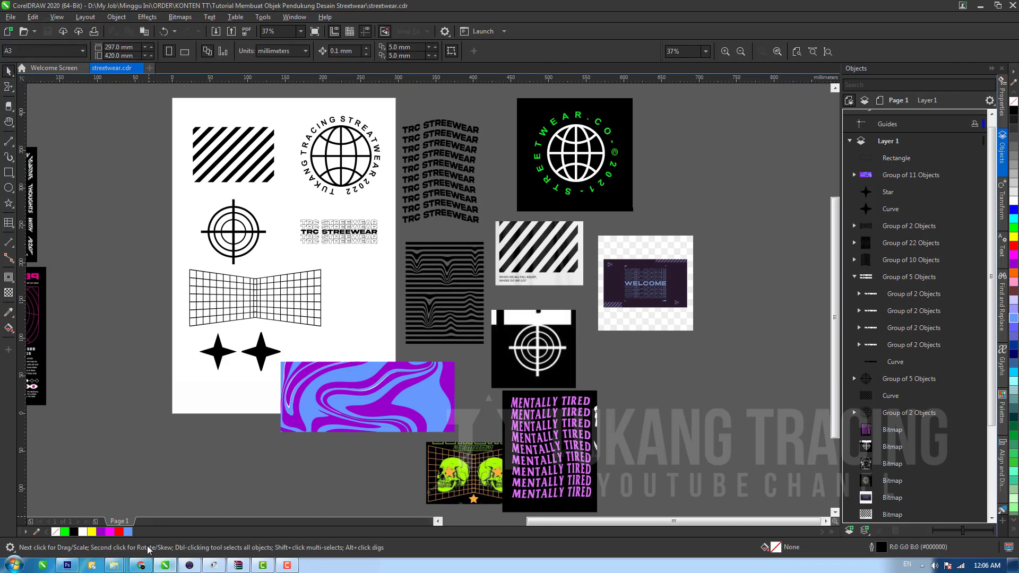
Step: Switch to the browser to look over the Tukang Tracing YouTube channel's video list, and return to the CorelDRAW document
{"action": "left_click", "coordinate": [140, 567]}
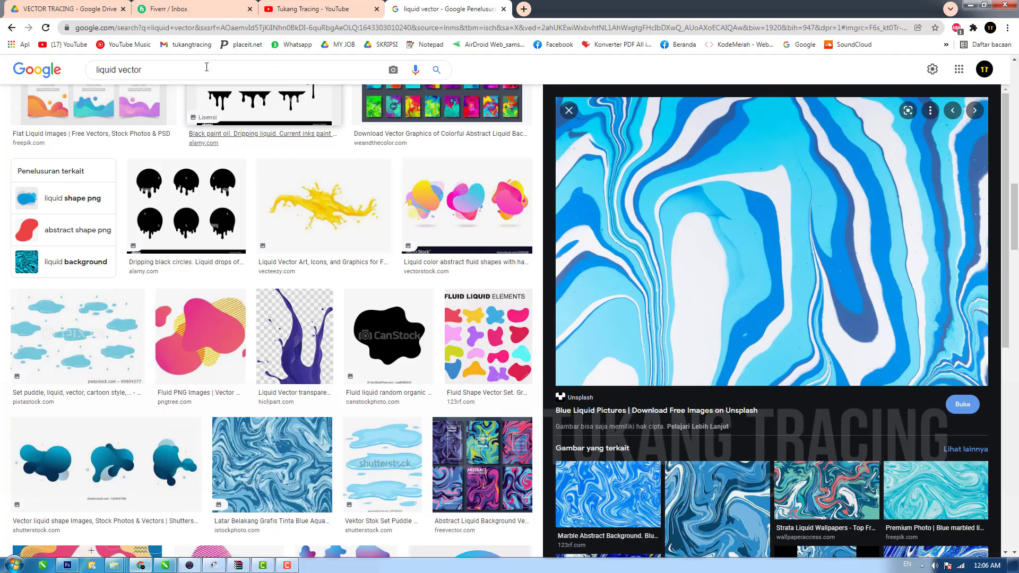
{"action": "left_click", "coordinate": [302, 10]}
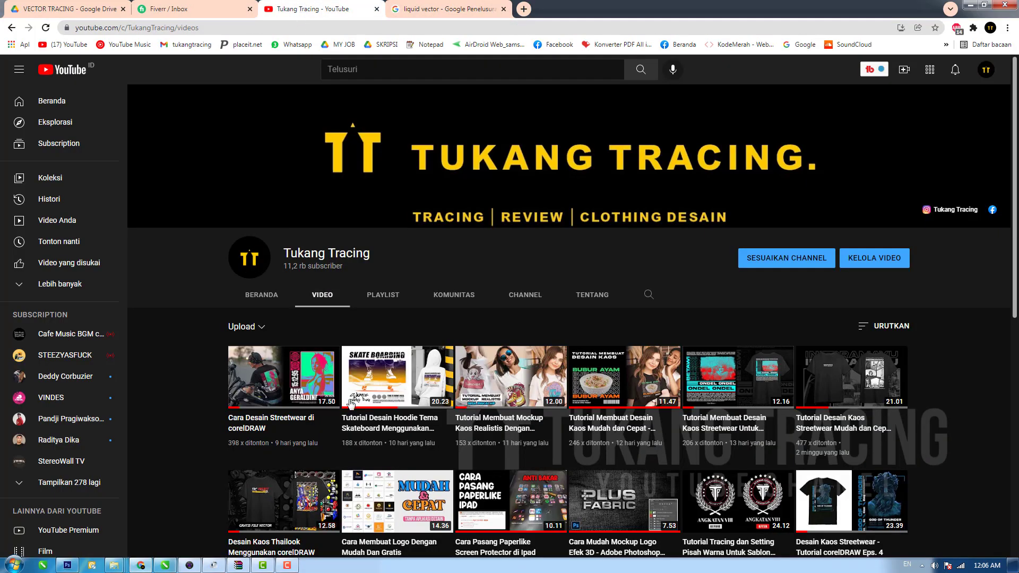
{"action": "scroll", "coordinate": [885, 286], "scroll_direction": "down", "scroll_amount": 1}
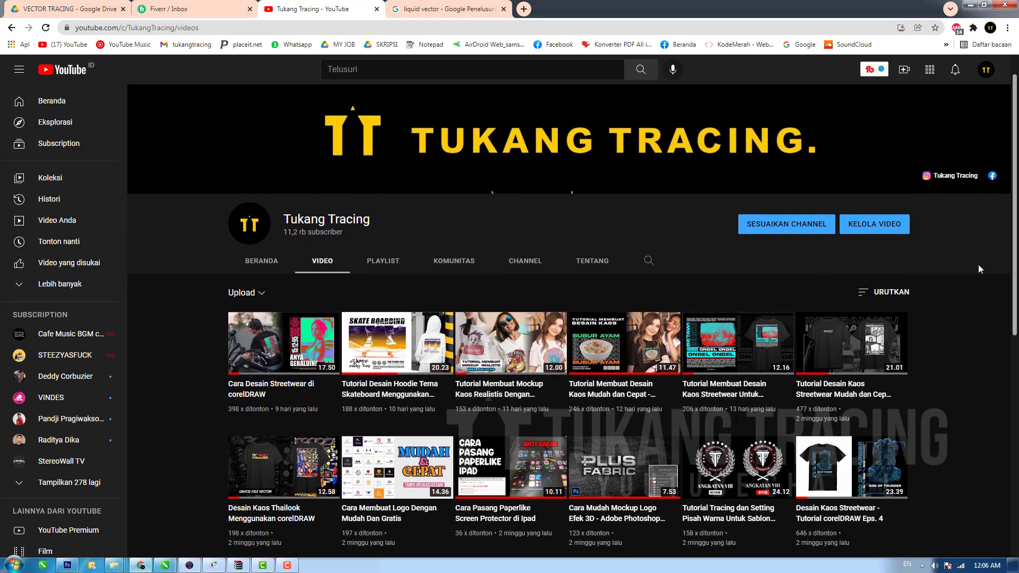
{"action": "scroll", "coordinate": [1013, 263], "scroll_direction": "up", "scroll_amount": 1}
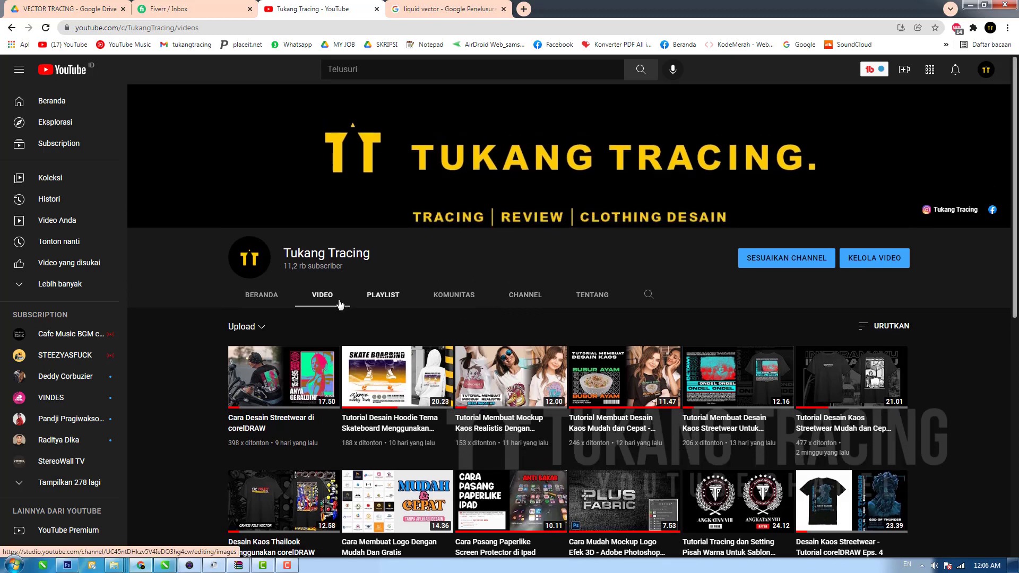
{"action": "left_click", "coordinate": [141, 566]}
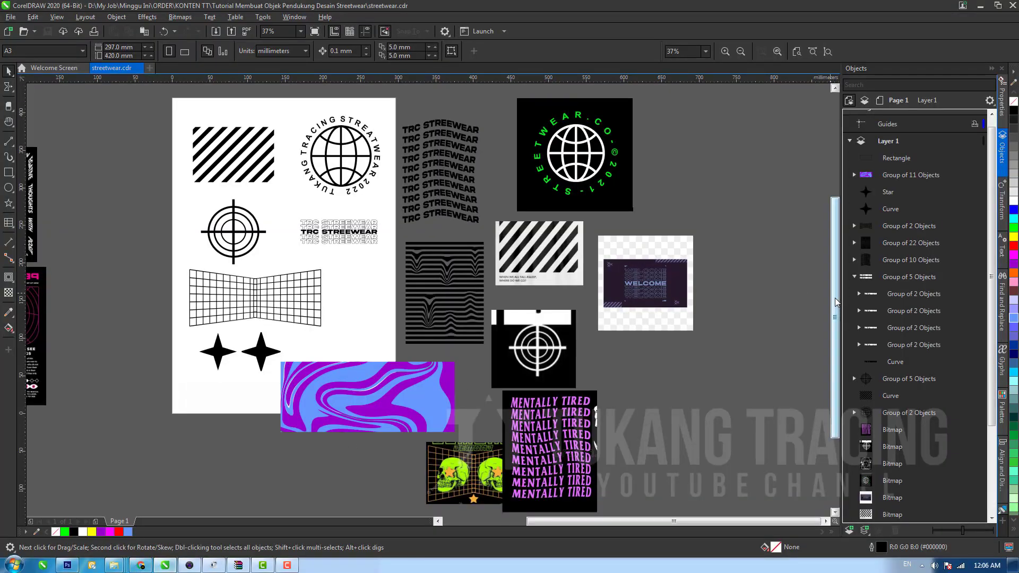
{"action": "left_click_drag", "start_coordinate": [834, 300], "coordinate": [834, 295]}
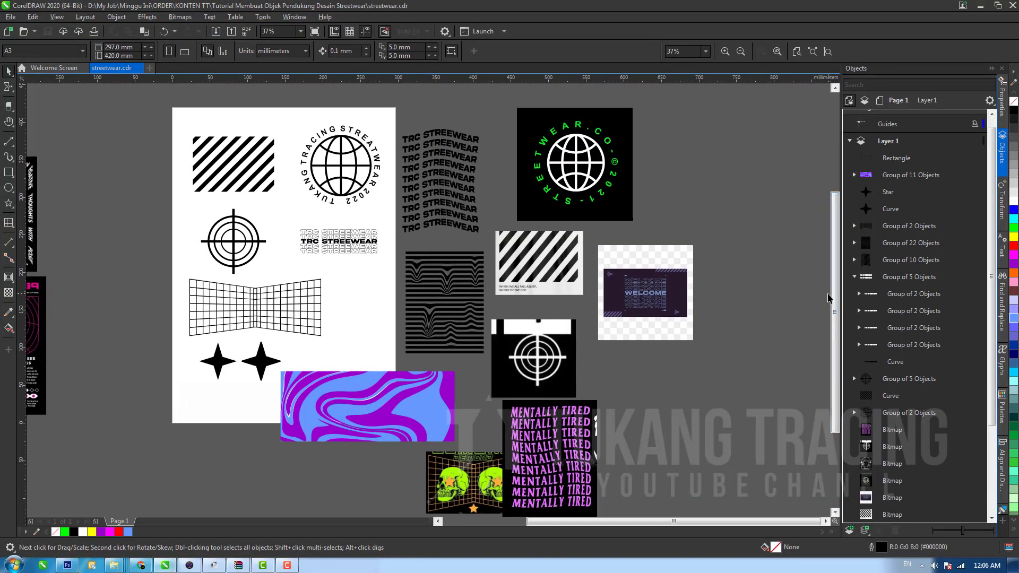